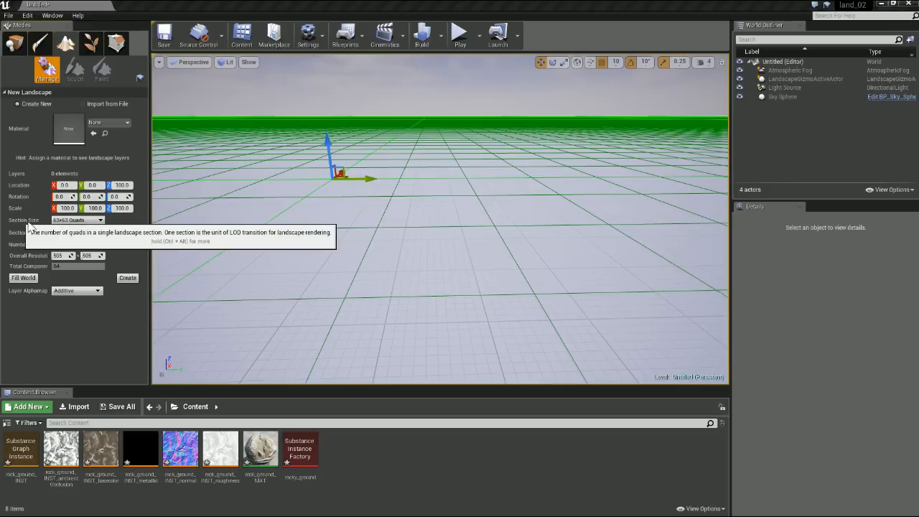
- Set the new landscape's section size to 7×7 quads
click(79, 221)
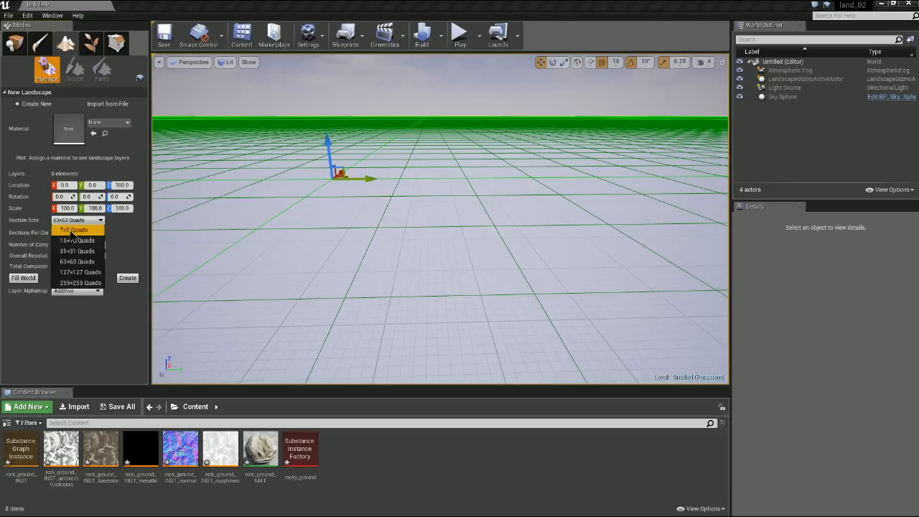
click(73, 234)
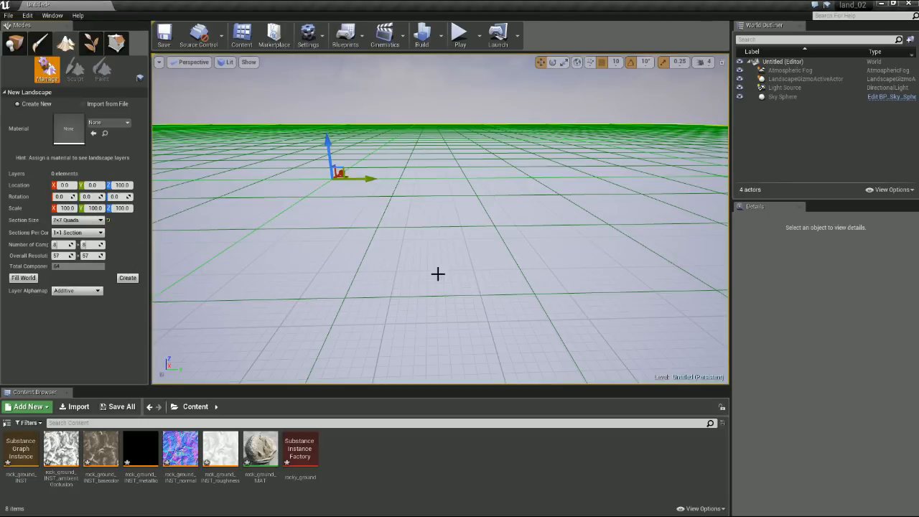
right_drag(492, 291, 495, 299)
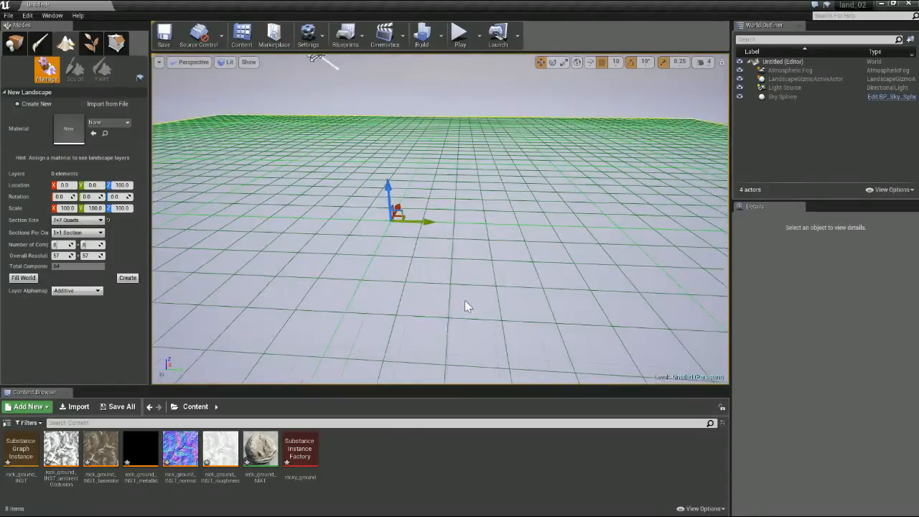
- Set the landscape's number of components to 16 × 16 and create the landscape
drag(50, 119, 63, 119)
click(73, 244)
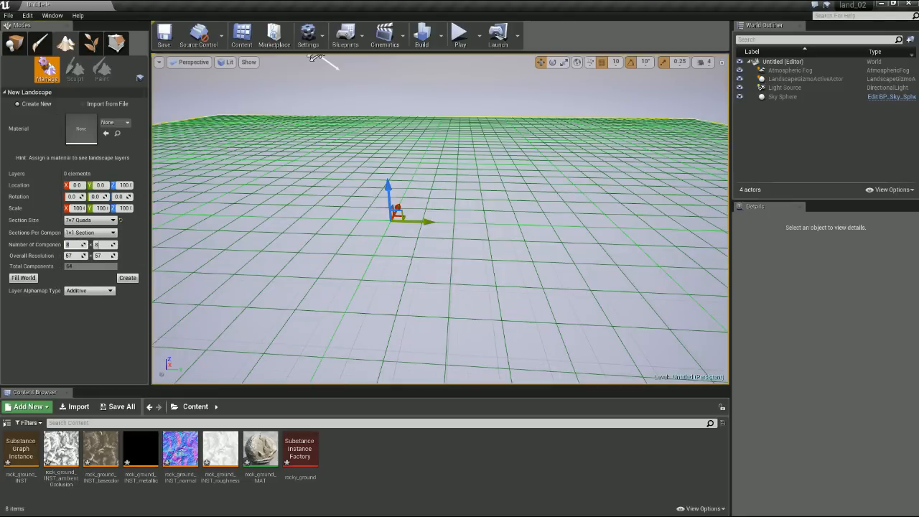
text(16)
key(Tab)
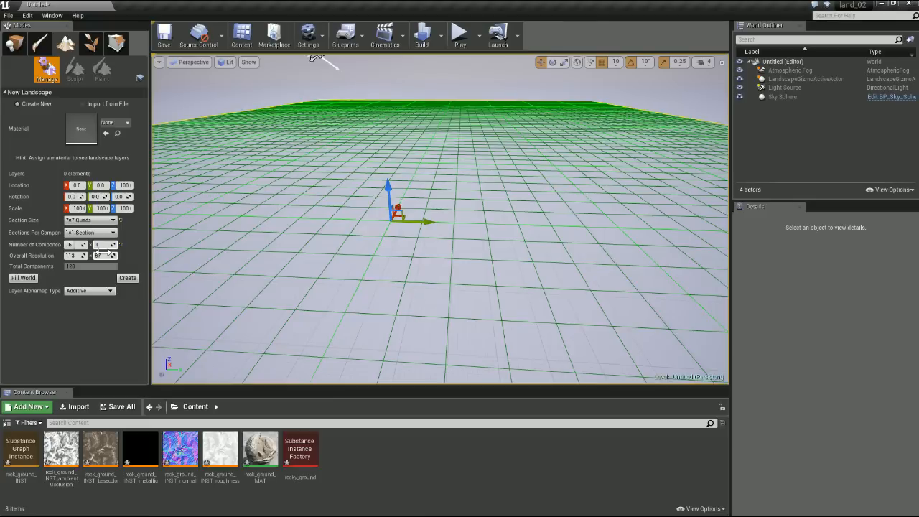
key(Return)
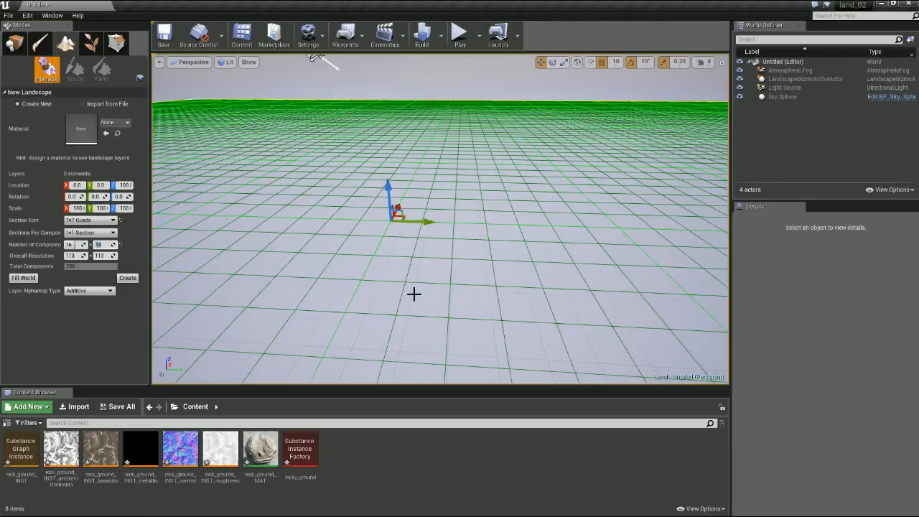
click(127, 278)
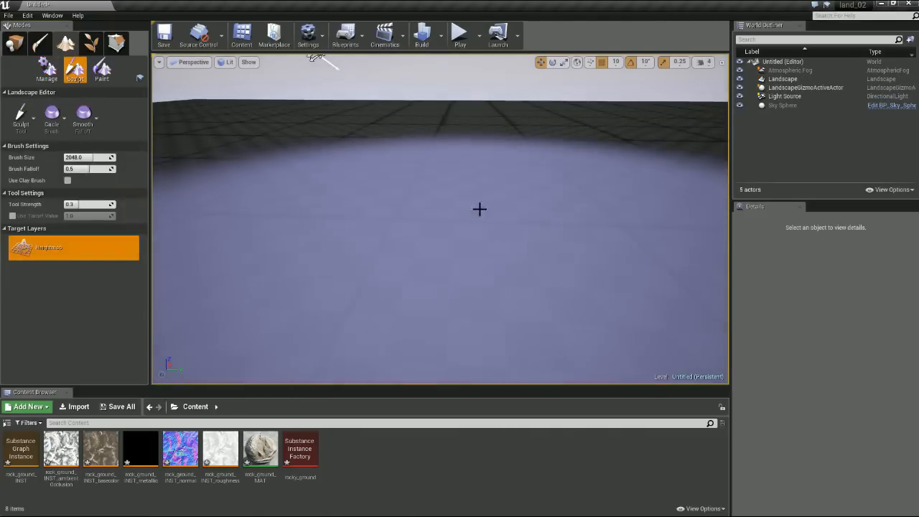
- Reduce the sculpt brush size to about 1600 and raise a first mound near the middle of the landscape
scroll(475, 216, down, 6)
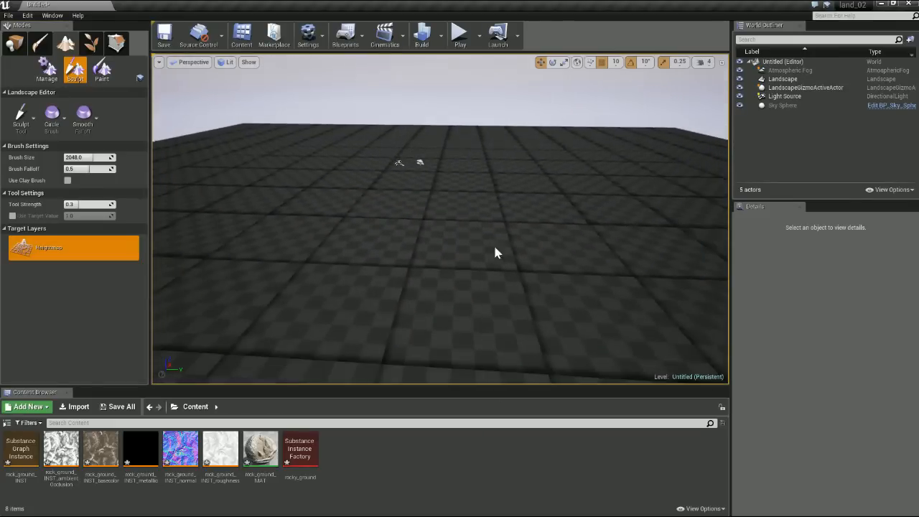
mouse_move(474, 216)
right_down()
mouse_move(496, 186)
mouse_move(524, 207)
mouse_move(533, 196)
mouse_move(517, 298)
right_up()
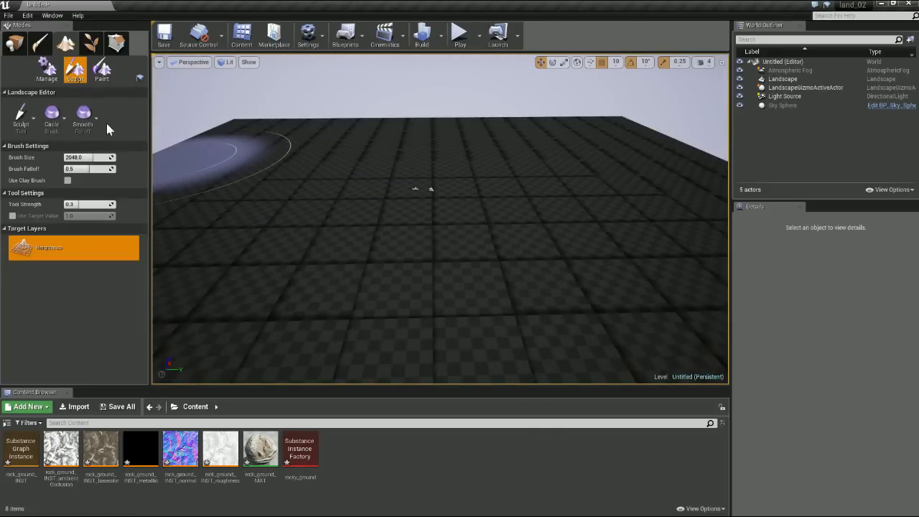
drag(92, 157, 87, 157)
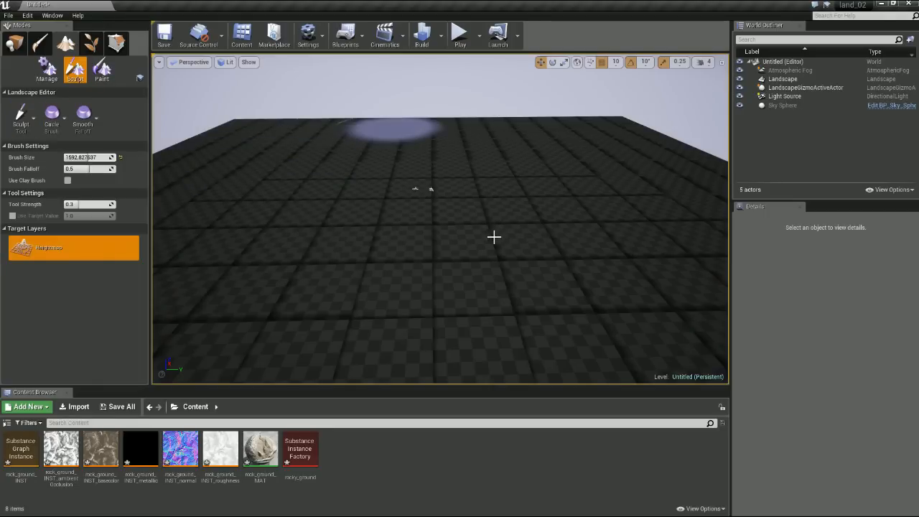
click(426, 250)
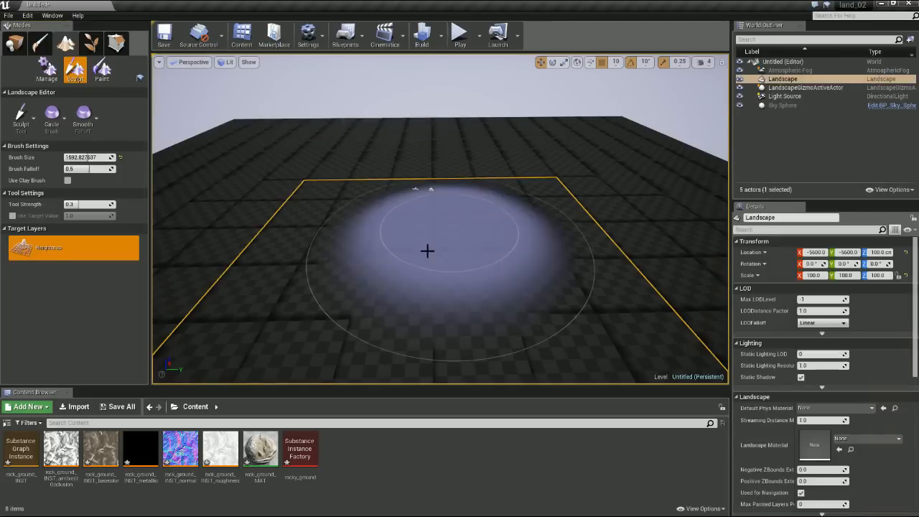
key(f)
right_drag(473, 231, 443, 214)
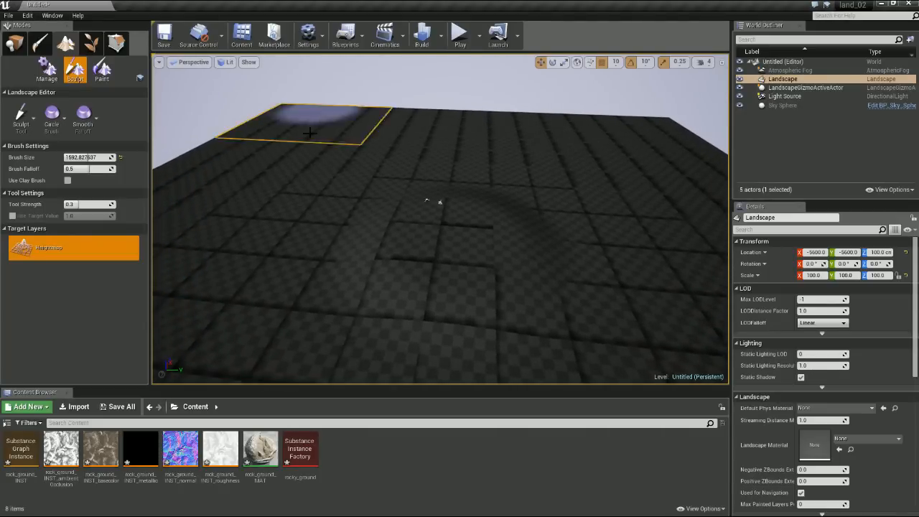
- Sculpt uneven hills and ridges across the rest of the landscape, including its far edge and sides
mouse_move(318, 122)
mouse_down()
mouse_move(500, 112)
mouse_move(667, 127)
mouse_move(632, 171)
mouse_move(585, 195)
mouse_move(476, 178)
mouse_up()
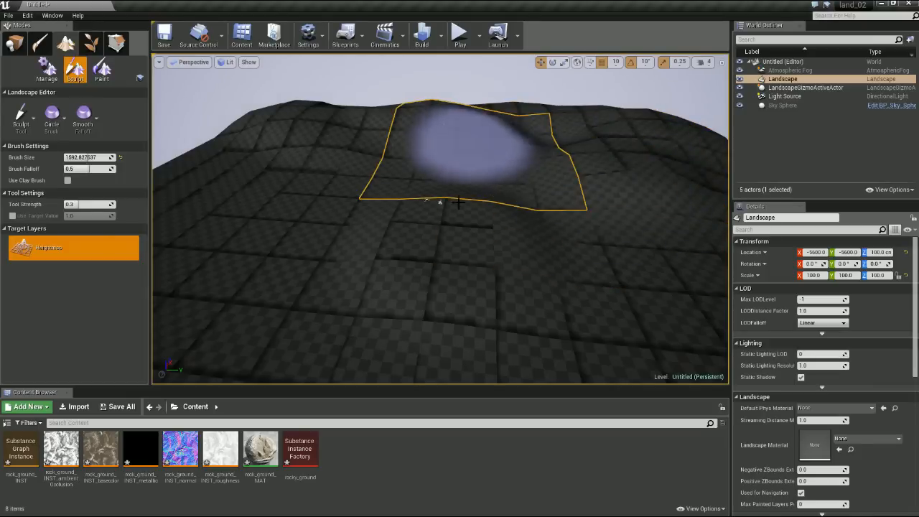
drag(266, 172, 498, 244)
right_drag(526, 270, 610, 274)
mouse_move(610, 280)
mouse_down()
mouse_move(621, 197)
mouse_move(656, 213)
mouse_move(546, 237)
mouse_up()
right_drag(553, 281, 560, 285)
mouse_move(267, 263)
mouse_down()
mouse_move(214, 228)
mouse_move(371, 246)
mouse_move(219, 307)
mouse_move(435, 334)
mouse_move(595, 303)
mouse_move(691, 338)
mouse_move(579, 269)
mouse_move(583, 144)
mouse_move(543, 160)
mouse_move(389, 328)
mouse_up()
right_drag(542, 323, 312, 260)
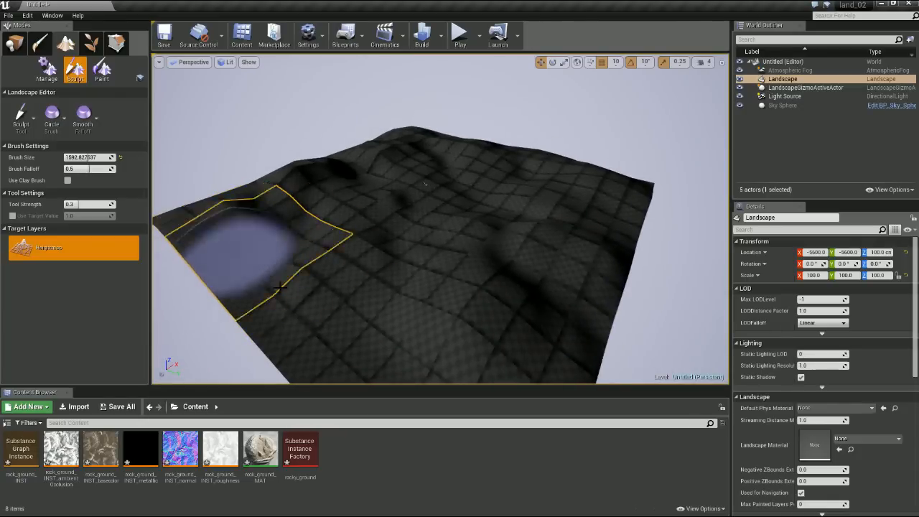
mouse_move(459, 221)
alt+mouse_down()
mouse_move(595, 188)
mouse_move(596, 215)
alt+mouse_up()
- Level several hilly areas of the terrain with the Flatten tool, keeping the flatten mode at Both
click(27, 117)
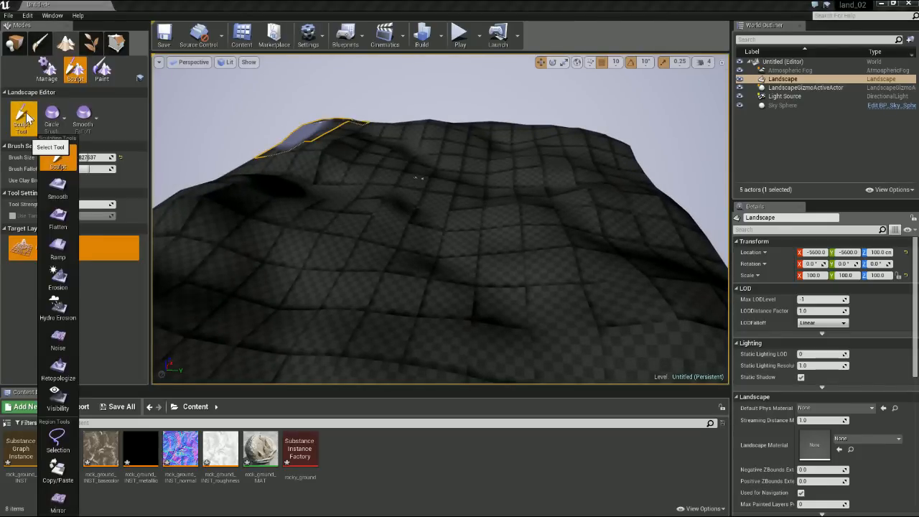
click(58, 215)
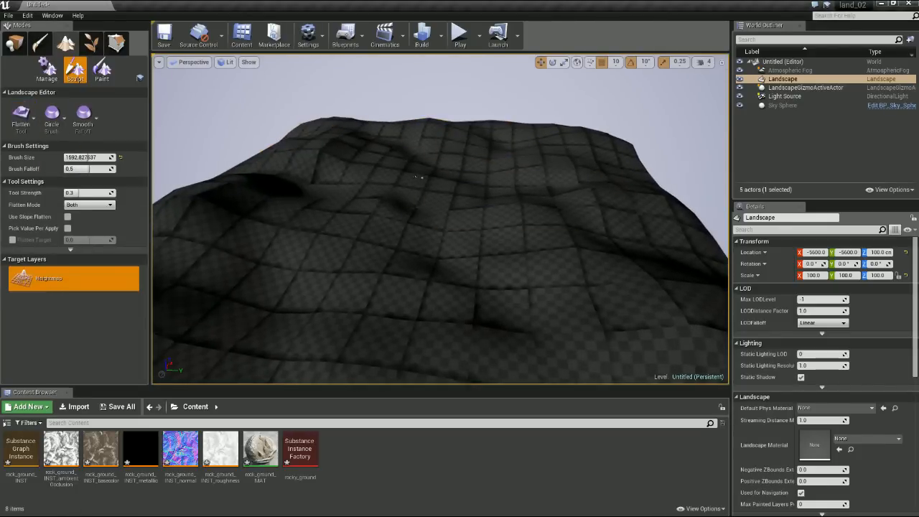
mouse_move(566, 132)
mouse_down()
mouse_move(609, 143)
mouse_move(596, 158)
mouse_move(622, 187)
mouse_move(487, 141)
mouse_move(297, 150)
mouse_move(369, 222)
mouse_move(600, 249)
mouse_up()
mouse_move(600, 249)
right_down()
mouse_move(471, 189)
mouse_move(581, 195)
right_up()
right_drag(533, 231, 380, 180)
mouse_move(390, 175)
mouse_down()
mouse_move(359, 170)
mouse_move(482, 194)
mouse_up()
right_drag(481, 194, 439, 172)
mouse_move(439, 172)
mouse_down()
mouse_move(457, 168)
mouse_move(466, 180)
mouse_move(461, 211)
mouse_move(402, 220)
mouse_move(462, 238)
mouse_move(506, 237)
mouse_up()
drag(240, 270, 239, 266)
mouse_move(240, 266)
alt+mouse_down()
mouse_move(172, 244)
mouse_move(530, 217)
alt+mouse_up()
mouse_move(669, 239)
alt+mouse_down()
mouse_move(476, 214)
mouse_move(462, 201)
alt+mouse_up()
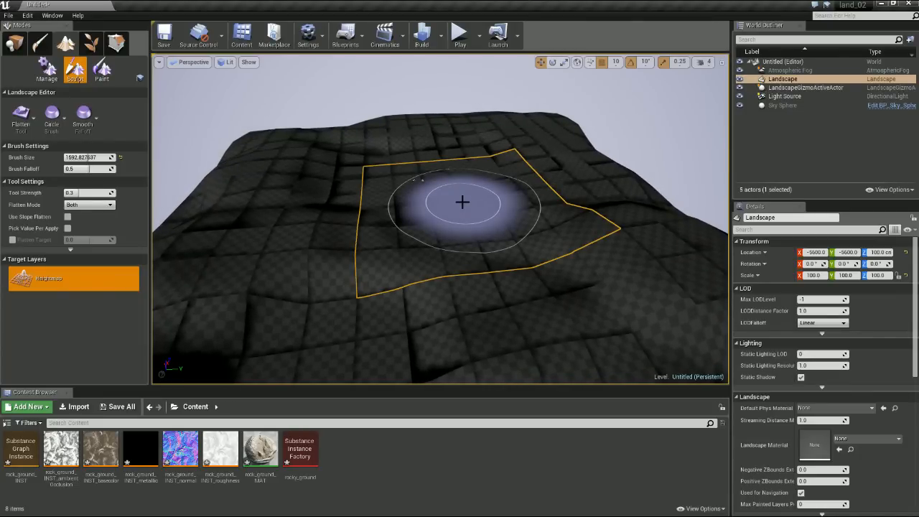
- Switch the landscape editor to Manage mode, build only the level's lighting, and inspect the terrain
click(47, 69)
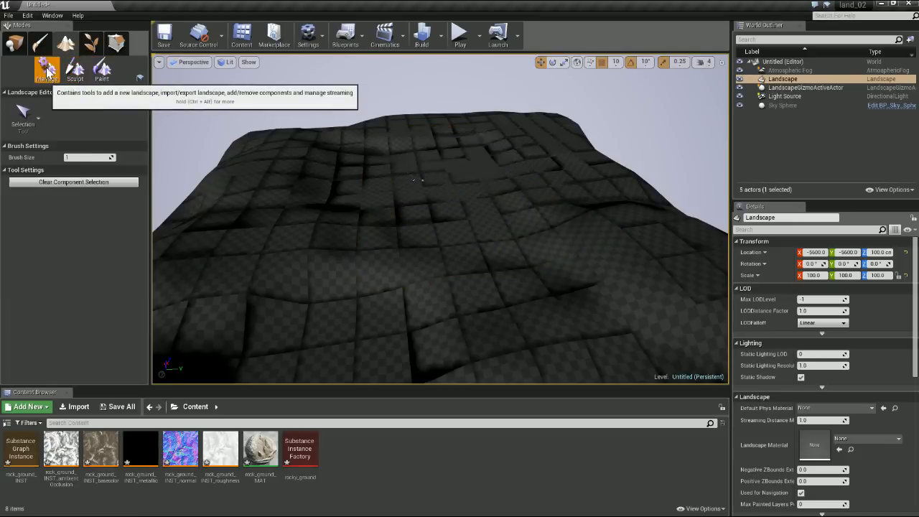
click(440, 43)
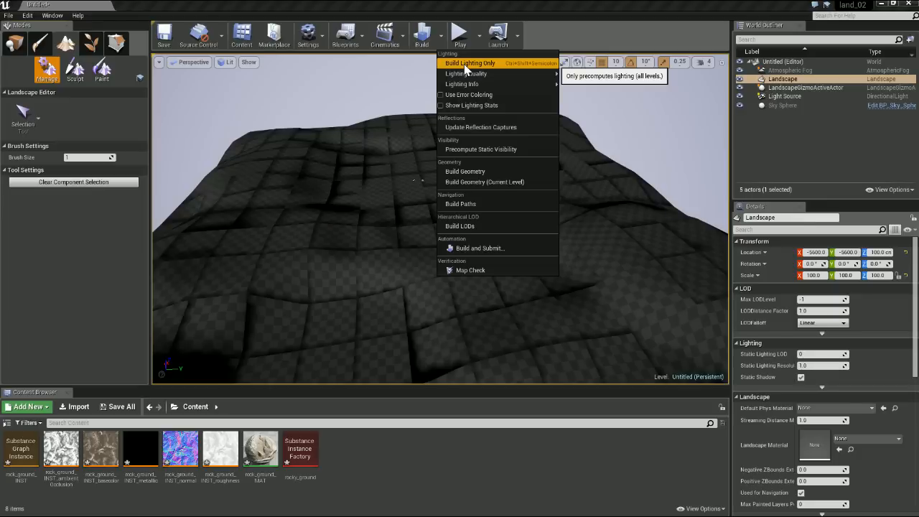
click(466, 64)
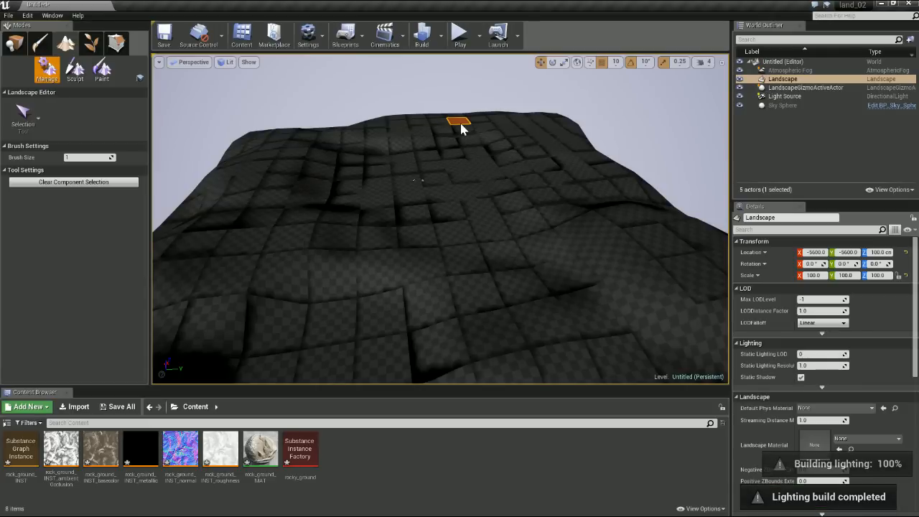
mouse_move(465, 213)
alt+mouse_down()
mouse_move(359, 223)
mouse_move(409, 219)
alt+mouse_up()
alt+drag(417, 174, 432, 201)
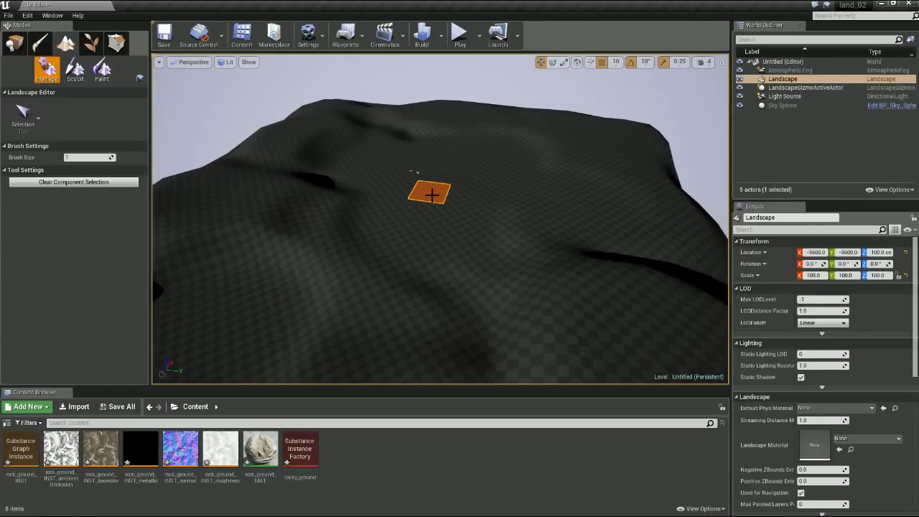
alt+drag(423, 215, 412, 196)
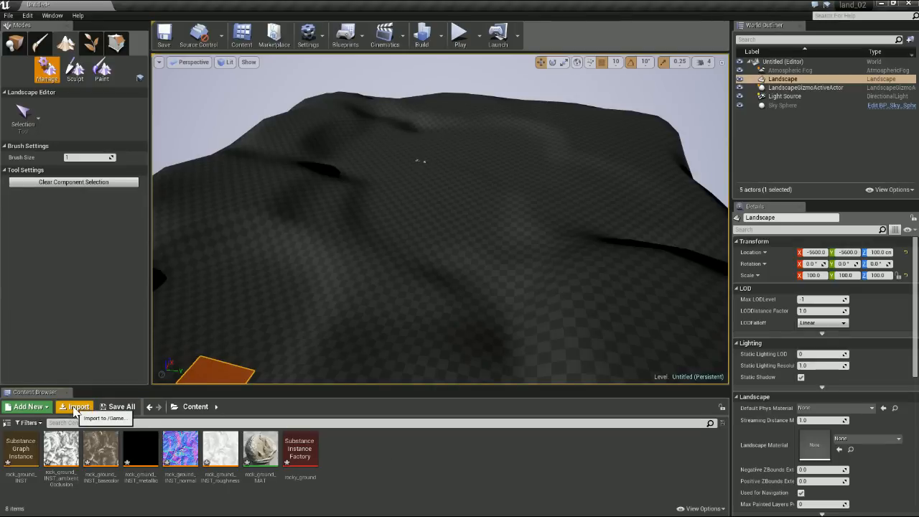
- Open the rock_ground_MAT material for editing and widen its editor window across the screen
double_click(260, 449)
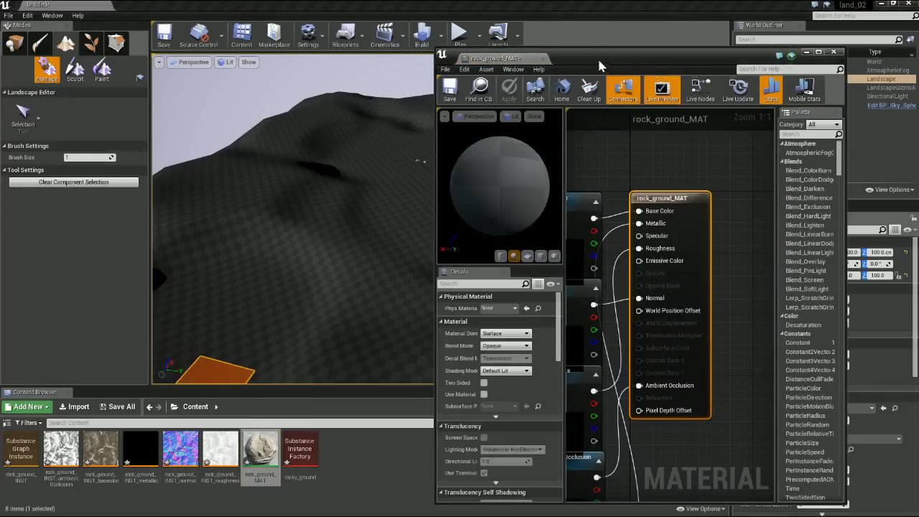
drag(603, 58, 550, 47)
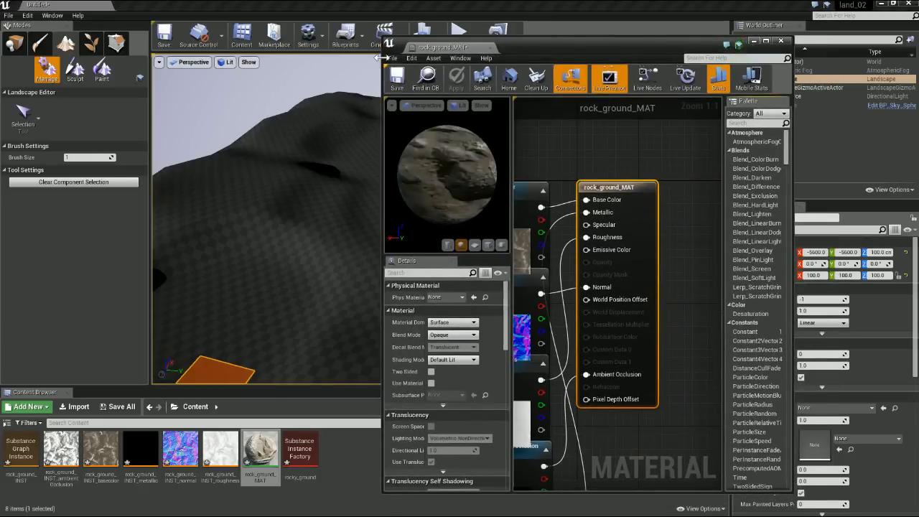
drag(375, 62, 91, 36)
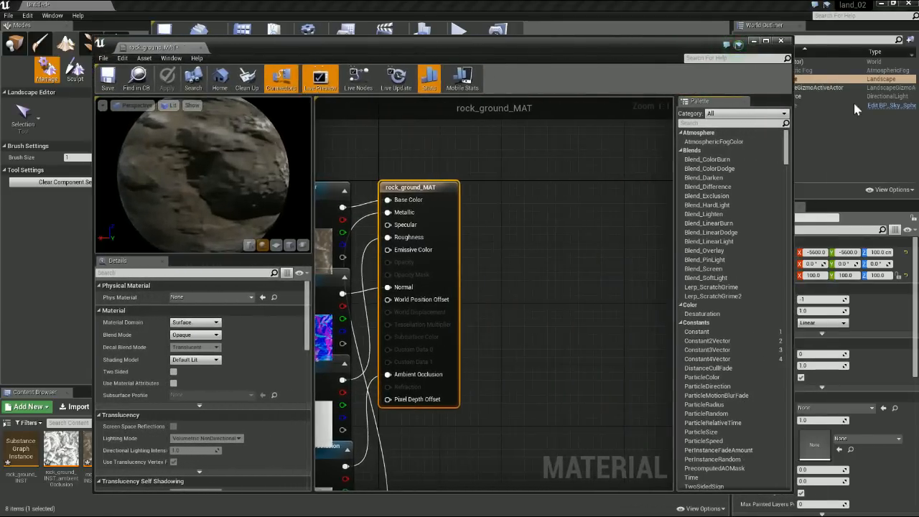
drag(792, 87, 860, 87)
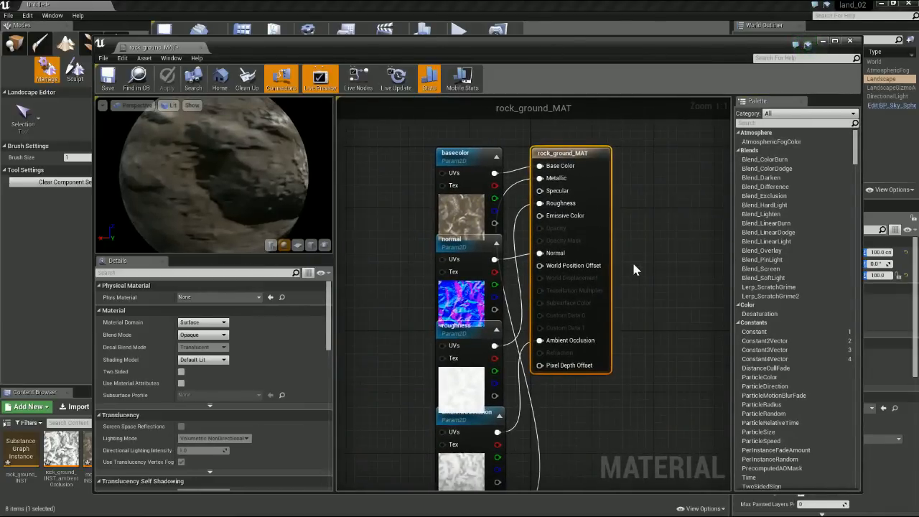
- Spread out the graph by moving the rock_ground_MAT result node away from the textures and the basecolor node above the others
scroll(644, 295, down, 1)
drag(587, 172, 688, 177)
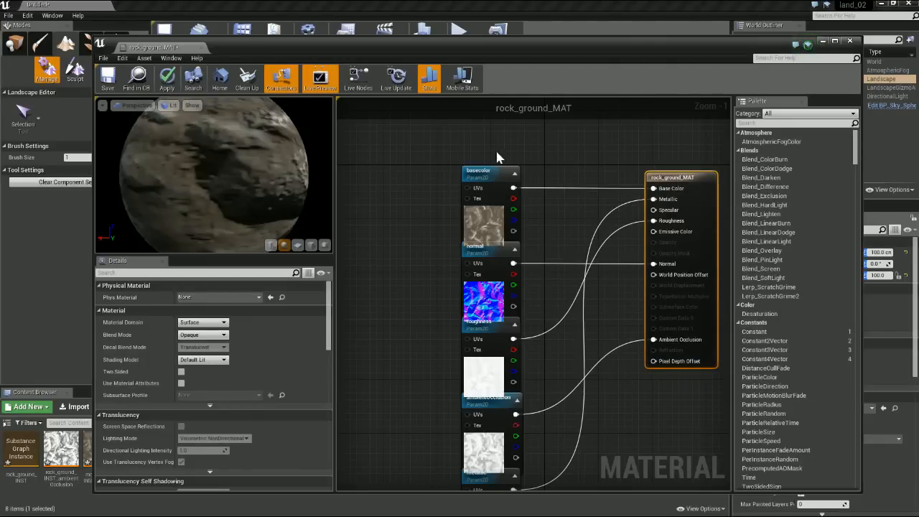
drag(490, 173, 446, 152)
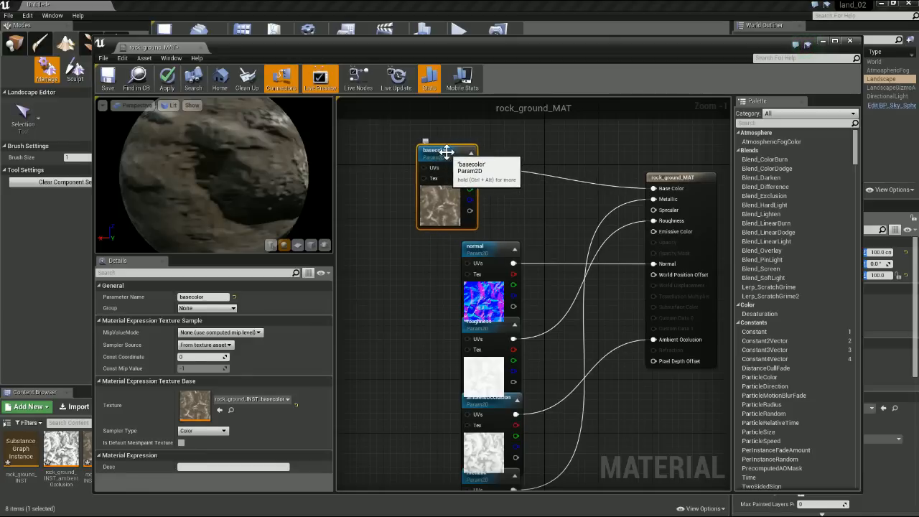
- Disconnect the Metallic, Roughness, Normal and Ambient Occlusion inputs of the material result node, keeping only Base Color linked
alt+click(648, 199)
alt+click(648, 220)
alt+click(651, 263)
alt+click(653, 340)
- Move the normal, roughness and ambientOcclusion texture nodes into a separate column away from the basecolor node
scroll(578, 378, down, 2)
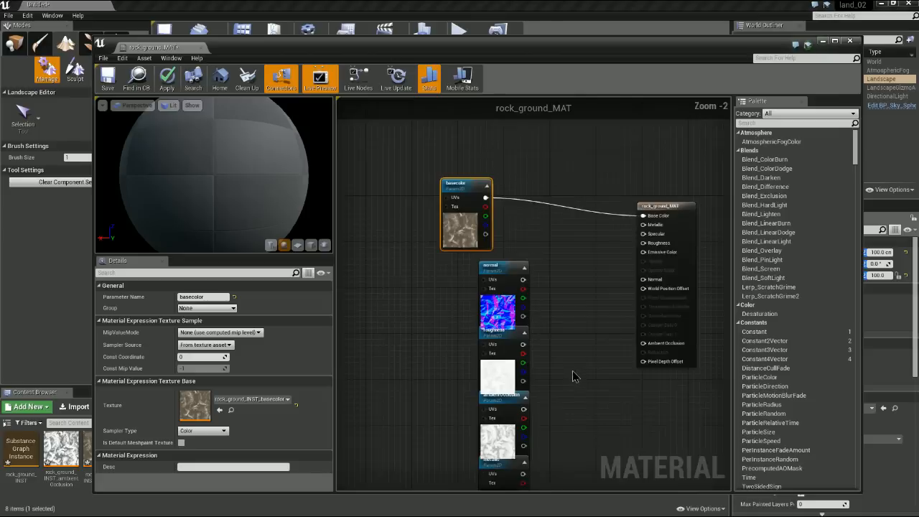
drag(495, 282, 347, 260)
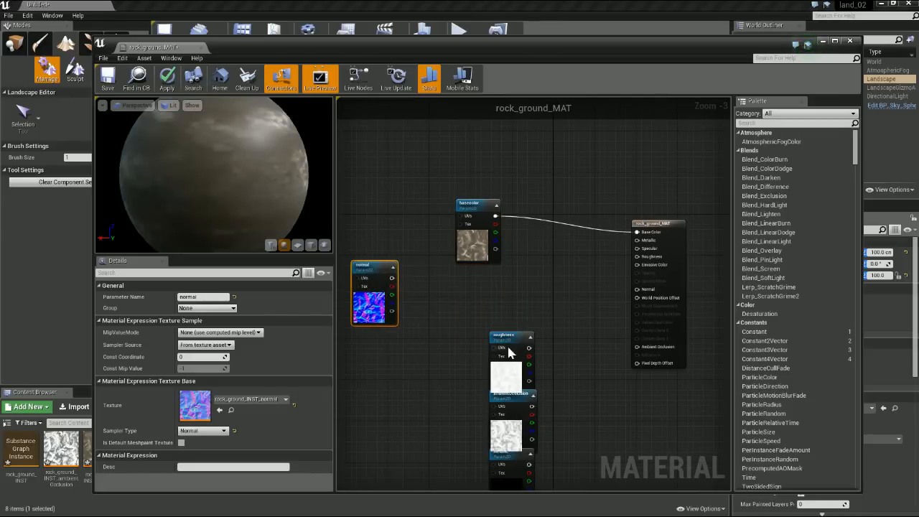
drag(507, 349, 374, 350)
drag(503, 396, 370, 406)
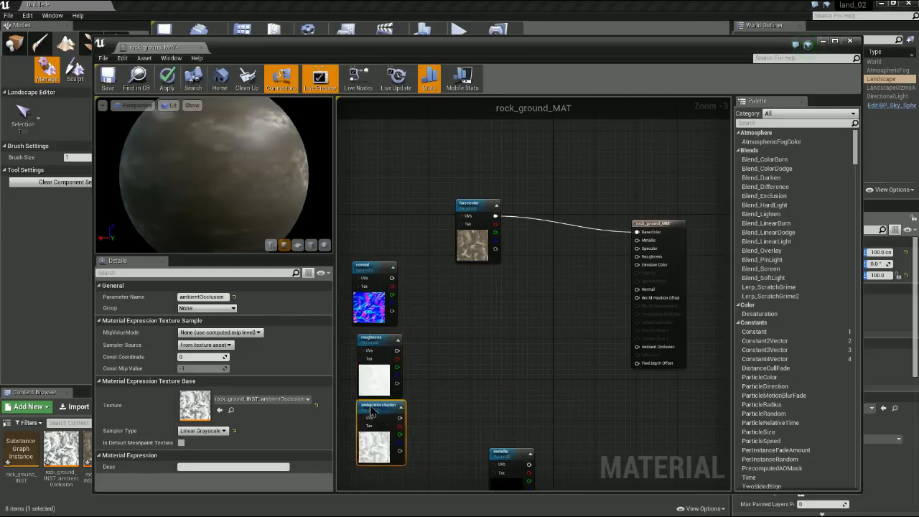
- Delete the metallic texture node from the material graph
scroll(502, 423, down, 1)
drag(504, 439, 494, 348)
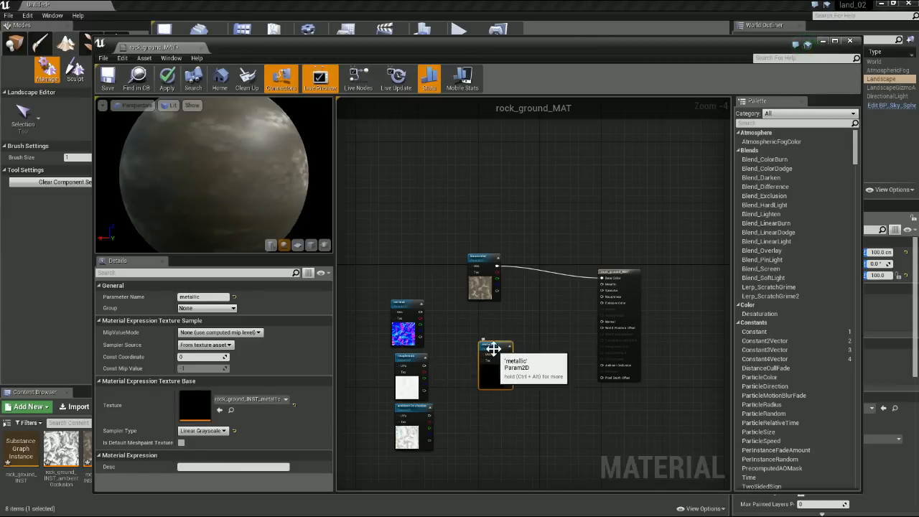
key(Delete)
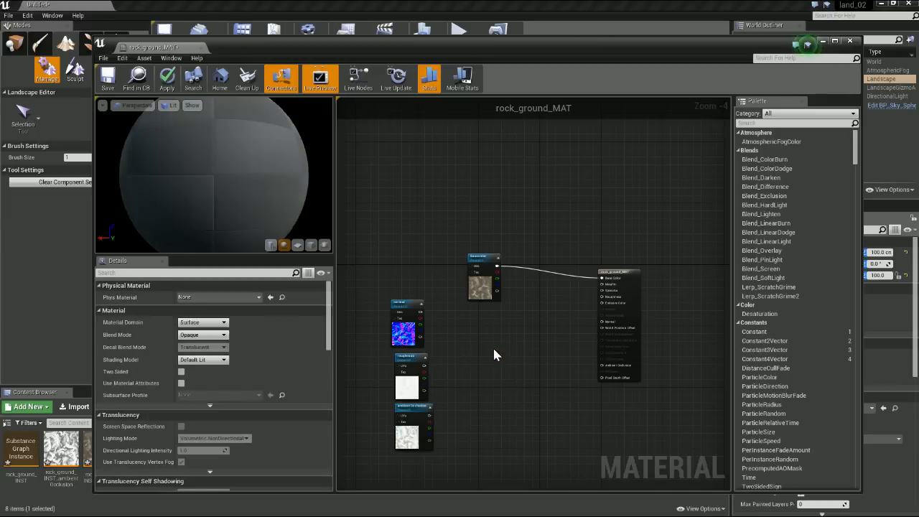
click(481, 262)
scroll(509, 294, up, 3)
right_drag(525, 302, 548, 259)
click(375, 323)
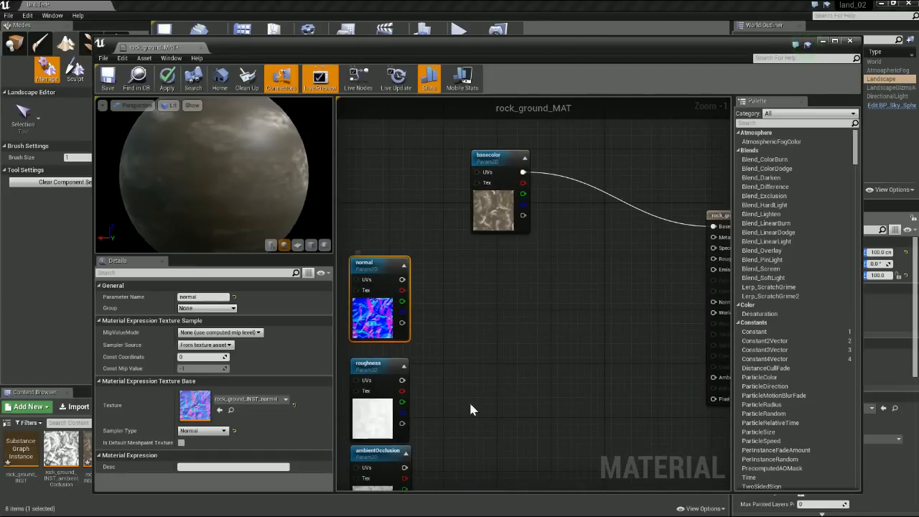
scroll(566, 382, down, 2)
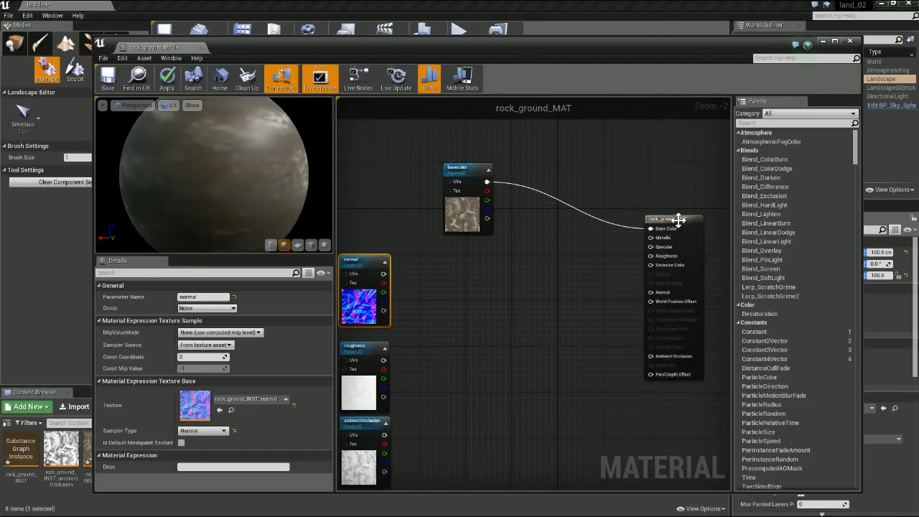
- Align the rock_ground_MAT result node with the basecolor node and save the material
click(678, 219)
right_drag(536, 266, 585, 258)
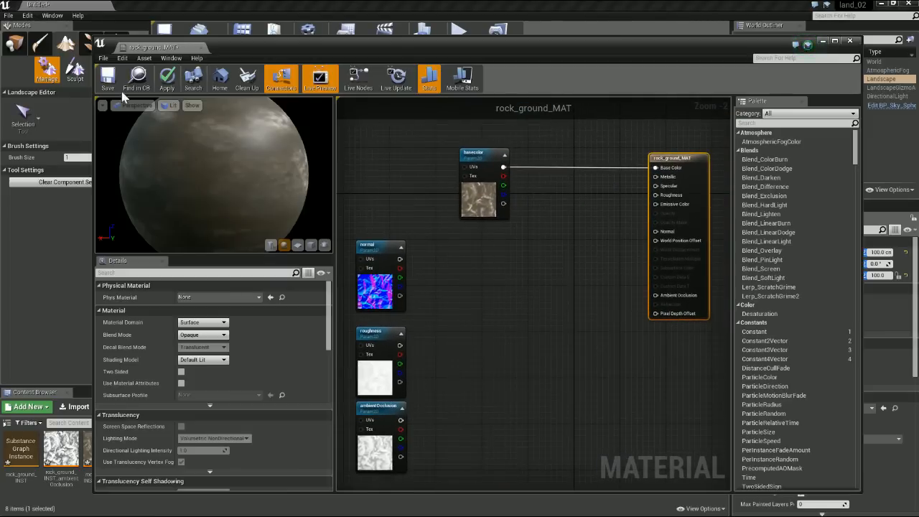
click(113, 81)
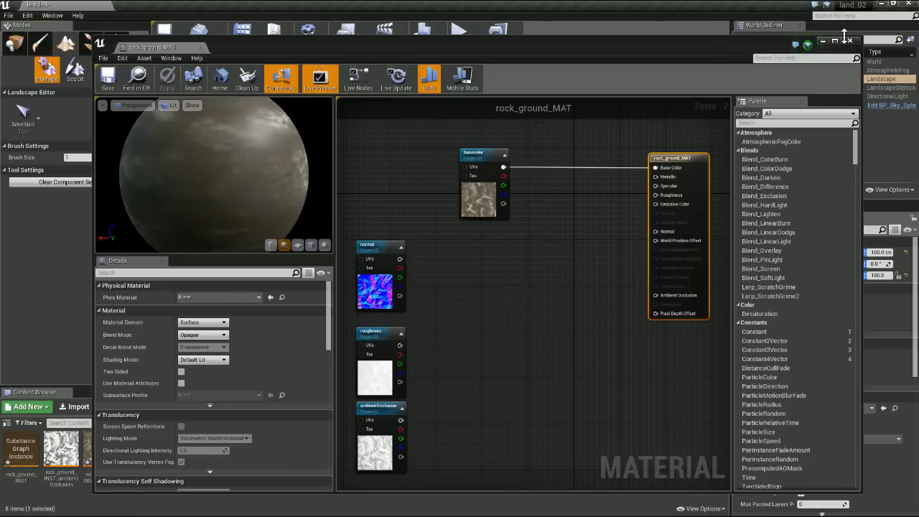
- Dock the material editor as a tab beside the level and save the level as landscape in the Content folder
drag(164, 50, 216, 9)
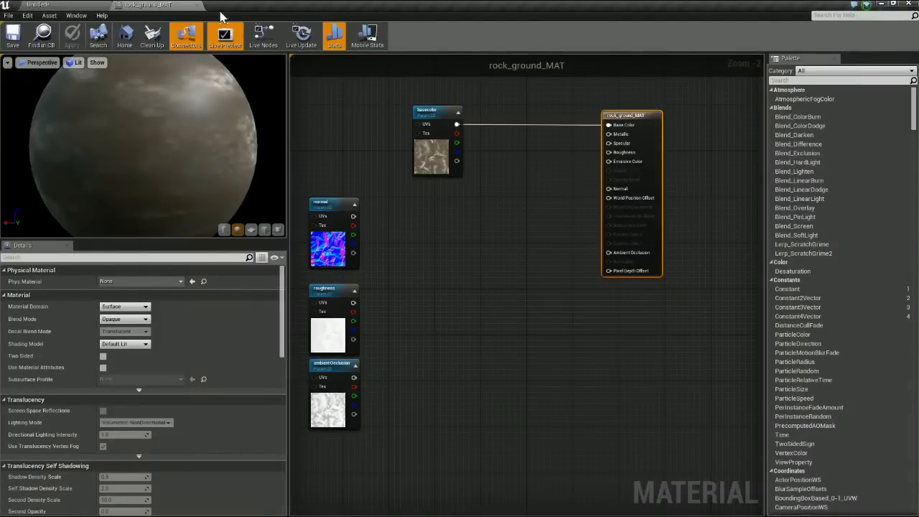
click(74, 6)
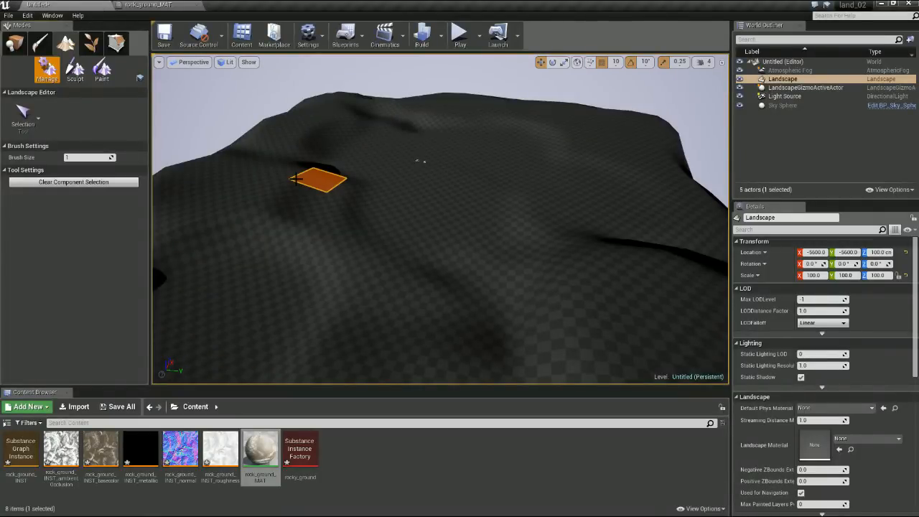
click(303, 118)
click(9, 15)
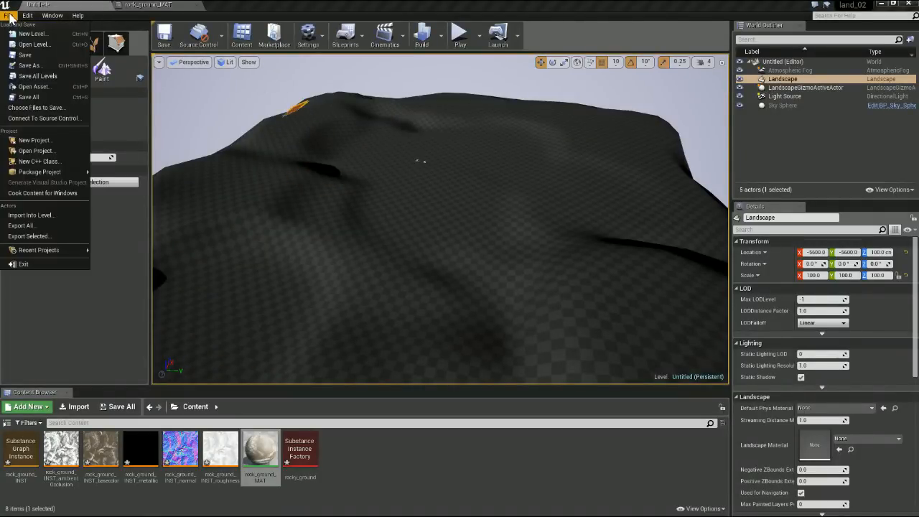
click(26, 55)
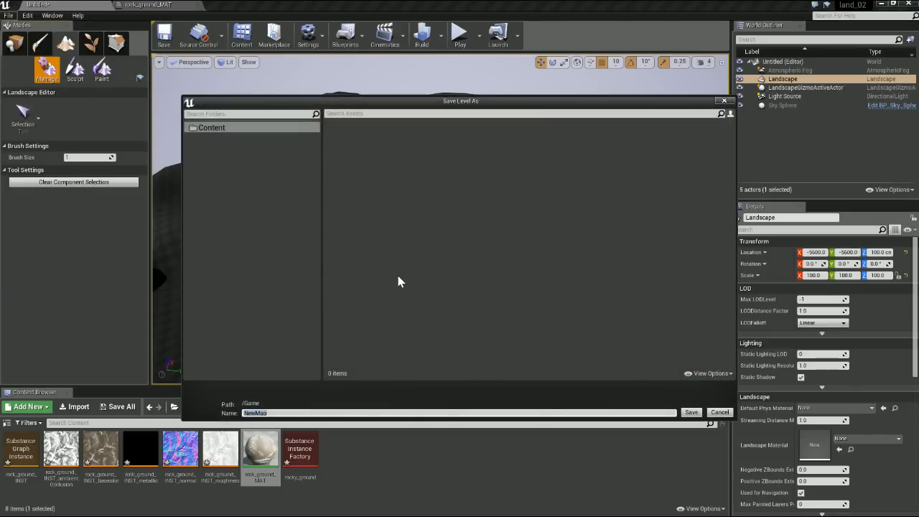
text(landscape)
click(689, 412)
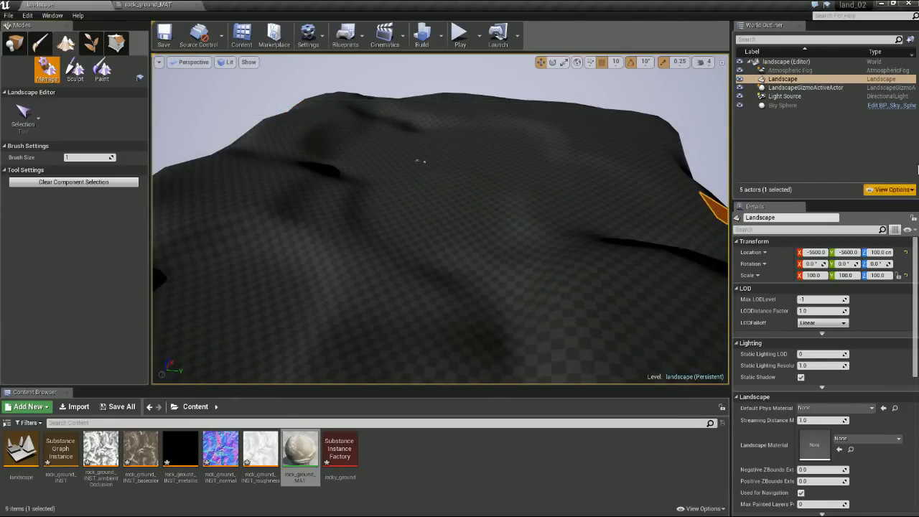
- Enlarge the landscape's details, collapse Transform, LOD and Lighting, and assign rock_ground_MAT as the Landscape Material
drag(771, 199, 764, 143)
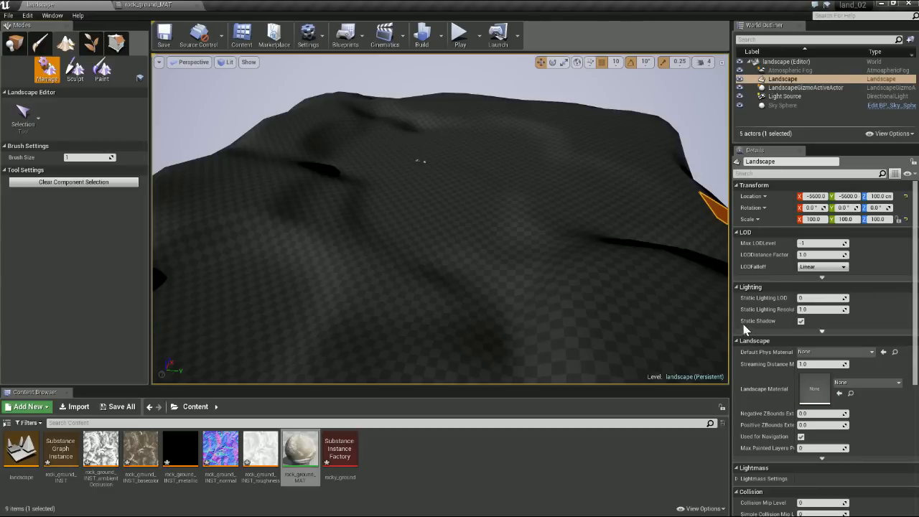
click(739, 288)
click(740, 233)
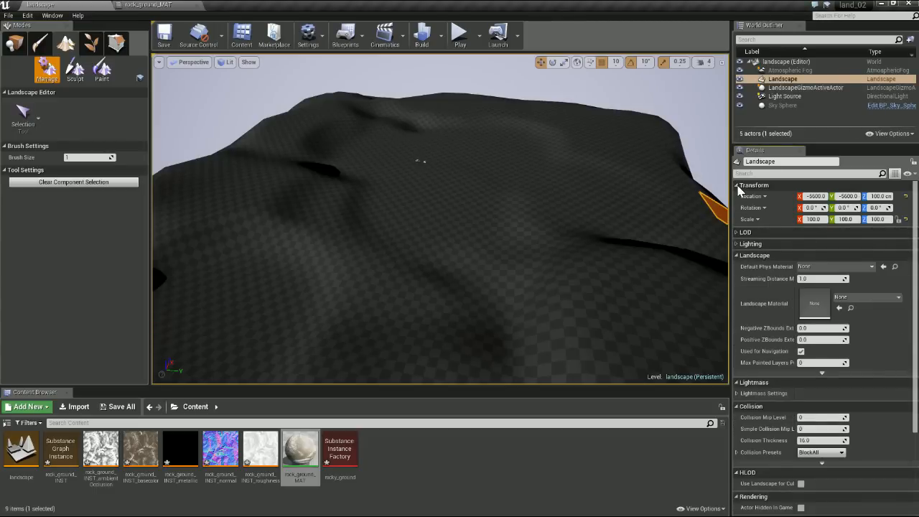
click(741, 186)
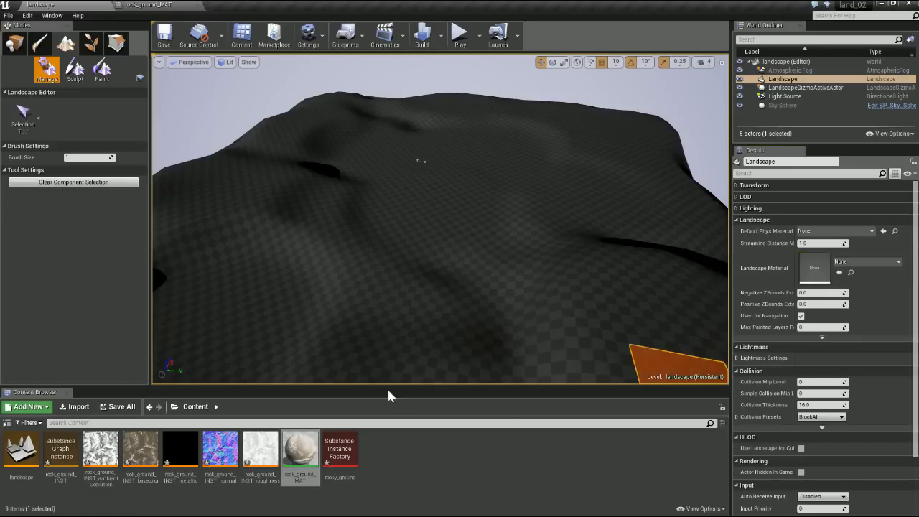
click(296, 453)
drag(296, 454, 815, 273)
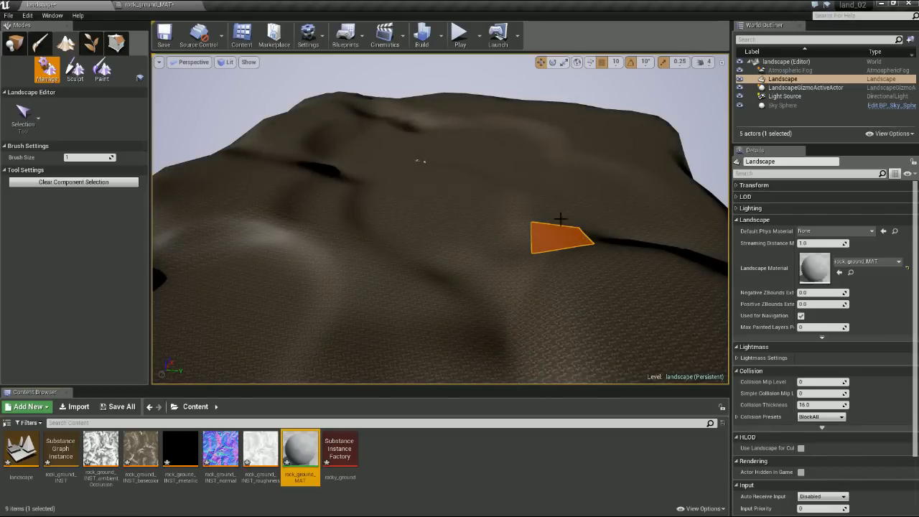
- Examine at closer range how the rock texture repeats across the landscape surface
right_drag(492, 230, 459, 217)
key(w)
right_drag(435, 185, 483, 208)
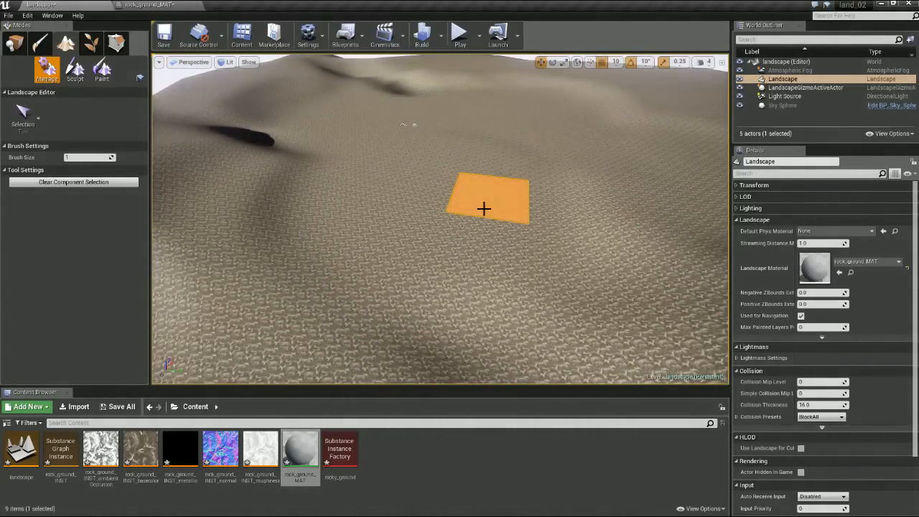
scroll(483, 208, up, 2)
right_drag(438, 217, 438, 217)
right_drag(273, 72, 273, 72)
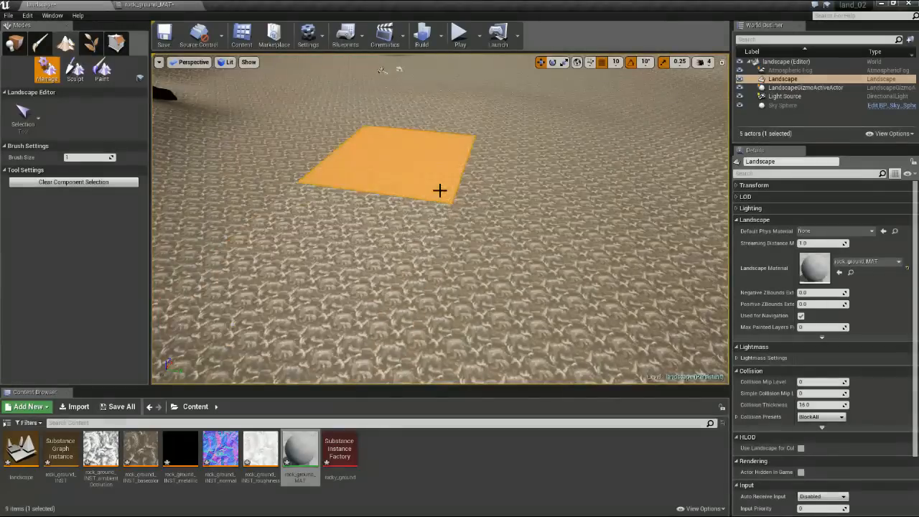
right_drag(438, 191, 439, 191)
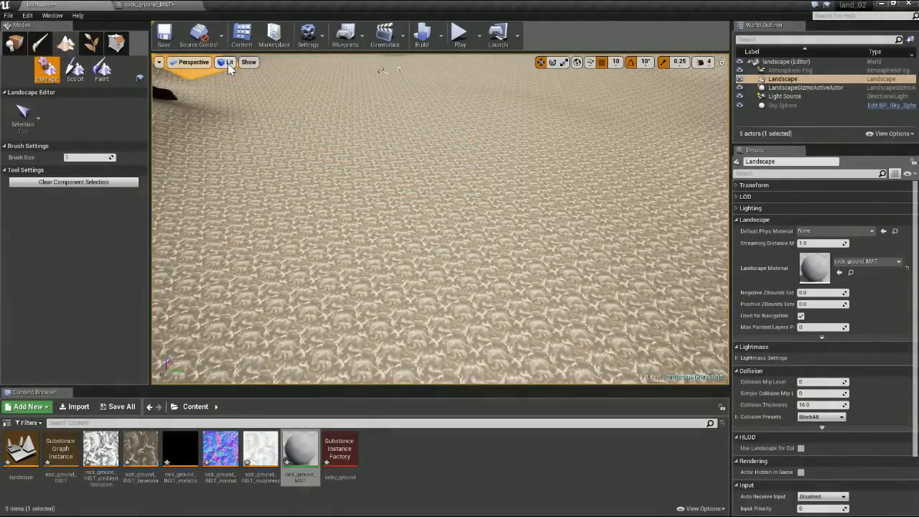
- Set the viewport exposure to Fixed at Log 0
click(228, 63)
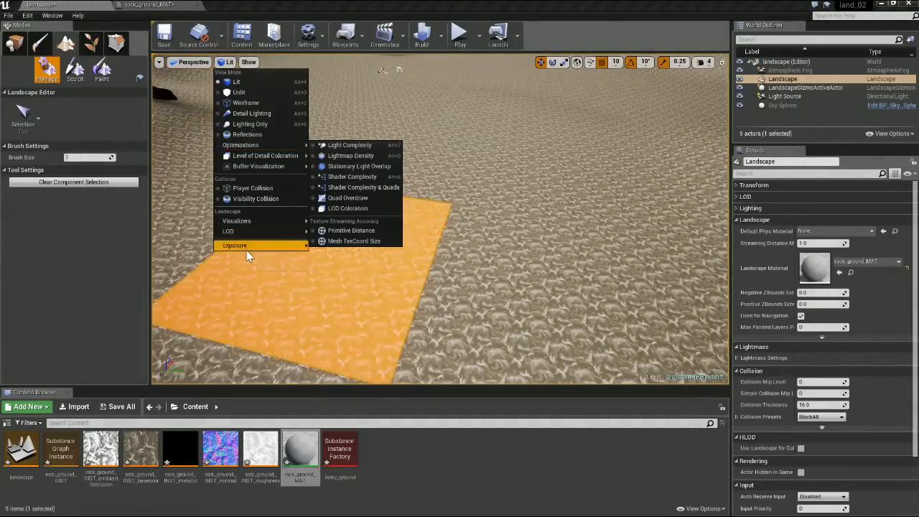
mouse_move(246, 246)
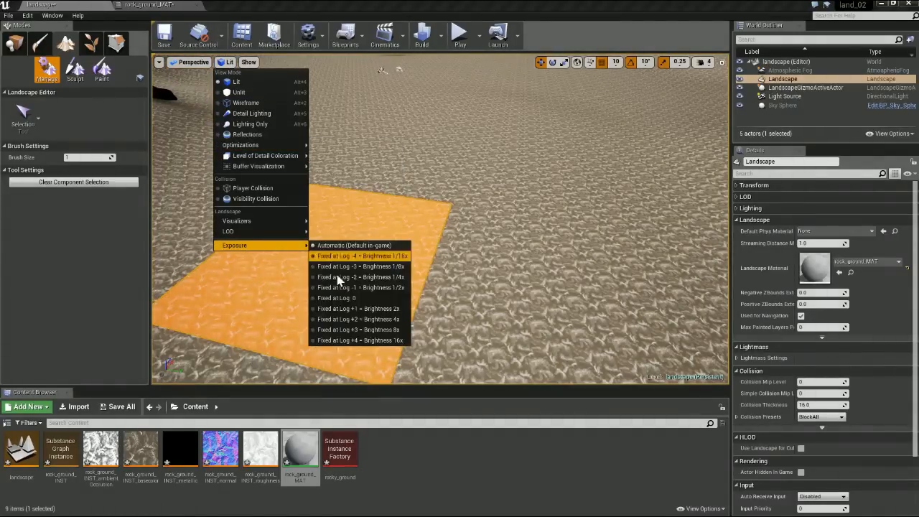
click(350, 298)
drag(349, 301, 409, 194)
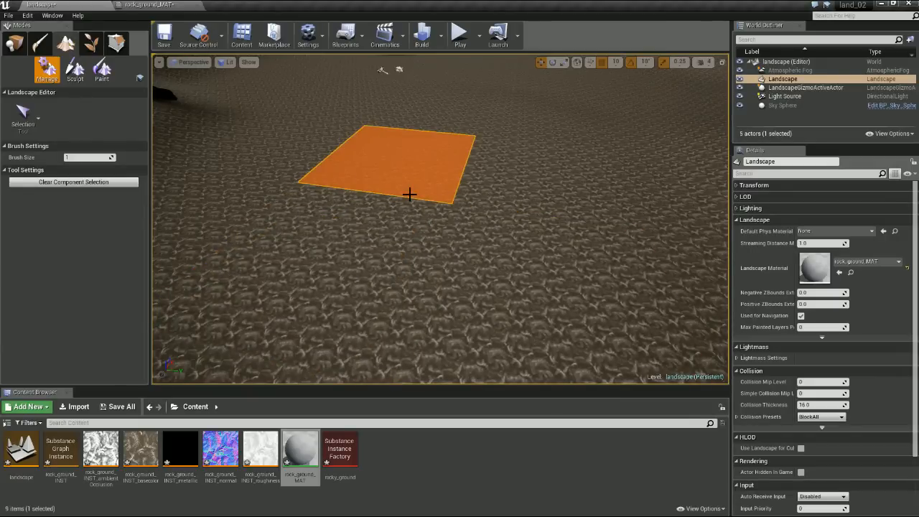
- Focus on the Light Source and inspect the rock texture's tiling on the surrounding terrain from near and far
right_drag(481, 209, 408, 78)
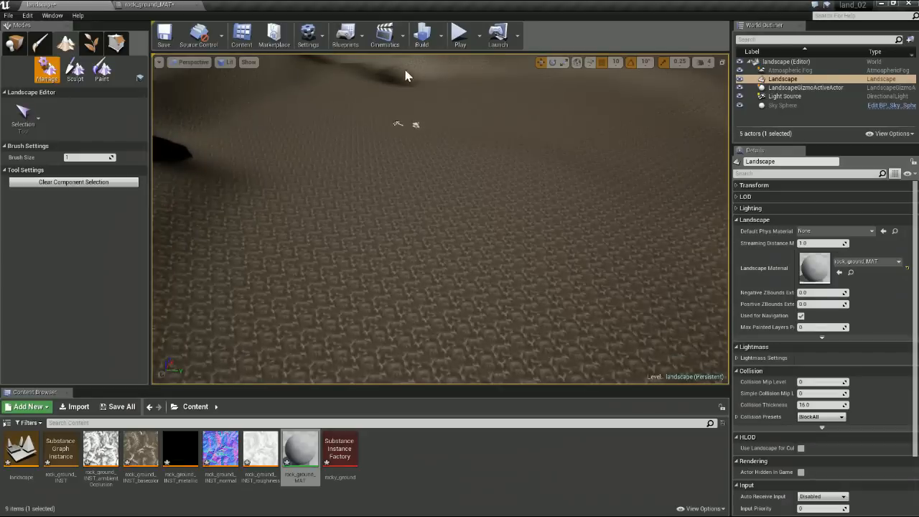
click(784, 96)
key(f)
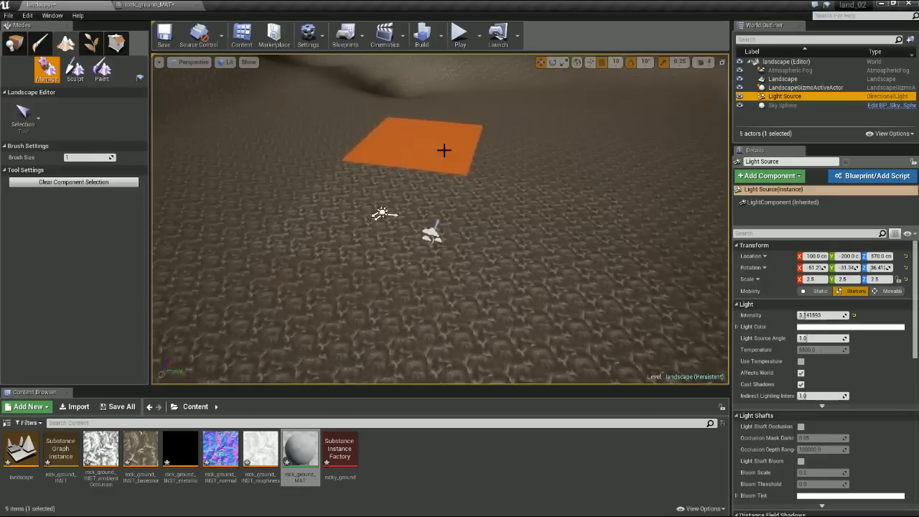
right_drag(439, 219, 359, 247)
right_drag(419, 287, 445, 244)
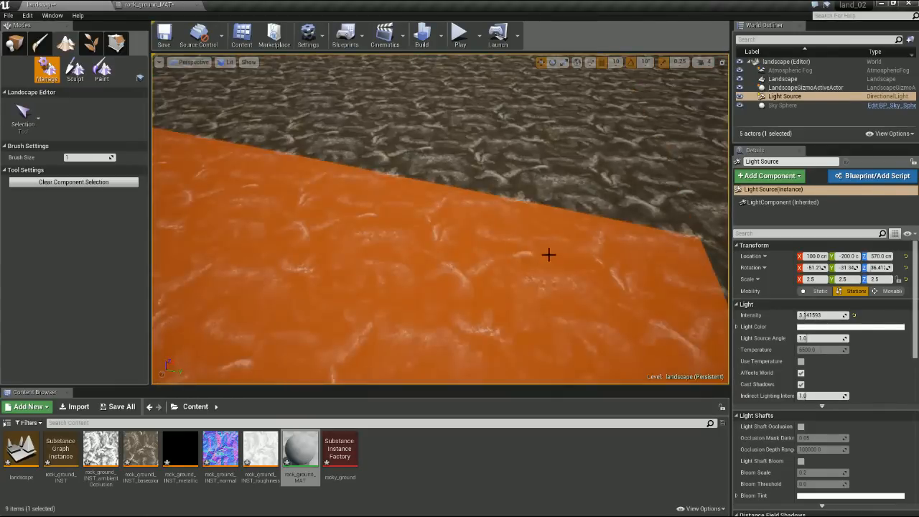
key(s)
right_drag(548, 254, 547, 254)
right_drag(399, 234, 398, 234)
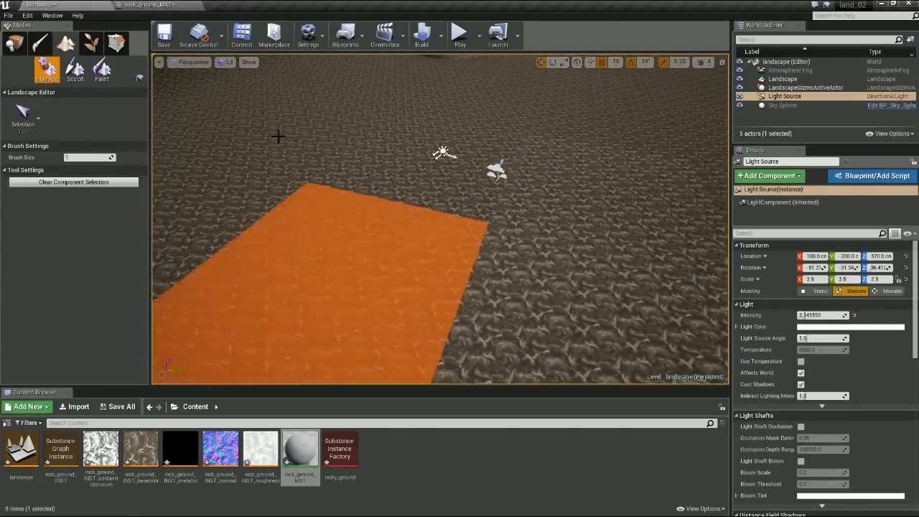
- In the rock_ground_MAT graph, move the normal, roughness and ambientOcclusion texture nodes together farther away from the basecolor node
click(138, 5)
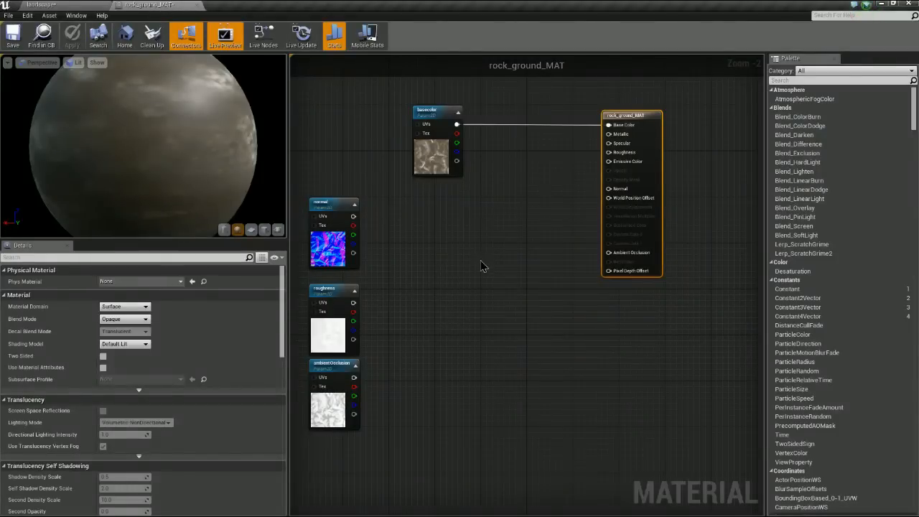
scroll(475, 254, up, 1)
scroll(475, 254, down, 2)
right_drag(459, 226, 516, 270)
drag(420, 337, 486, 441)
drag(437, 365, 352, 430)
click(532, 318)
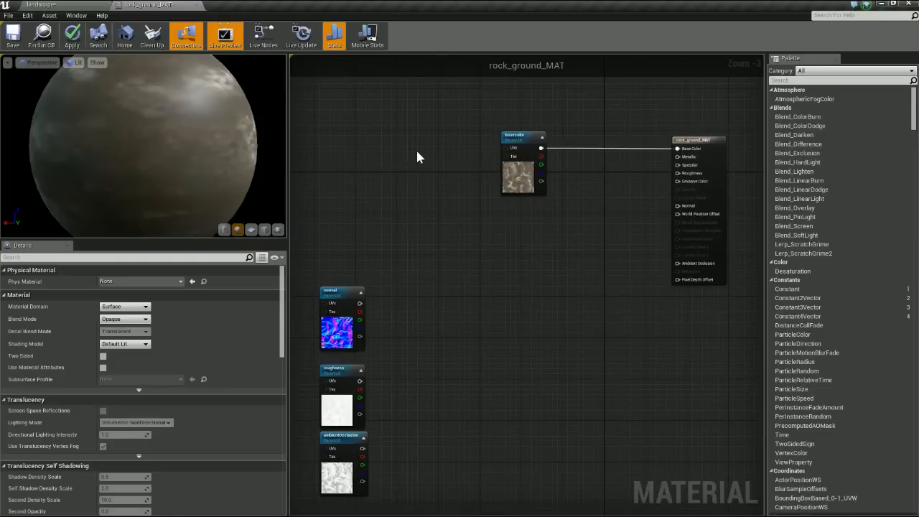
- Add a LandscapeLayerCoords node, connect it to the UVs input of the basecolor texture and line the two nodes up
right_click(423, 149)
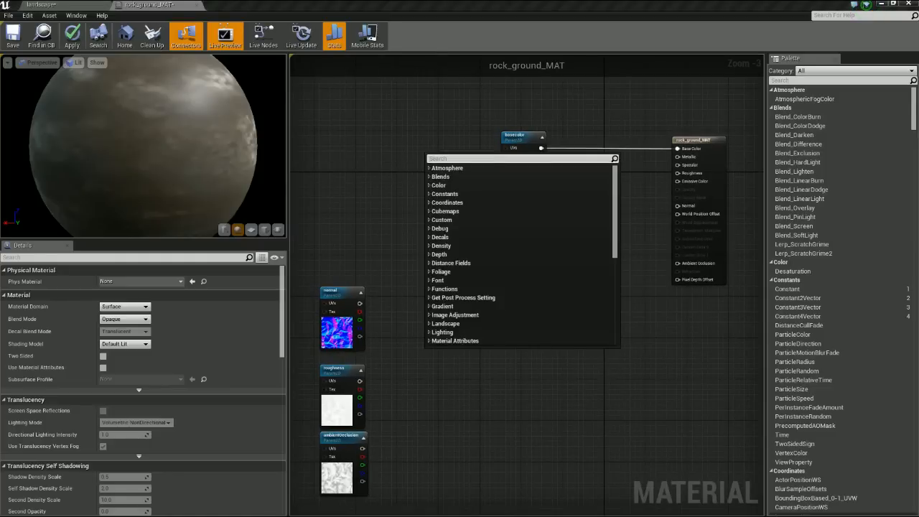
text(land)
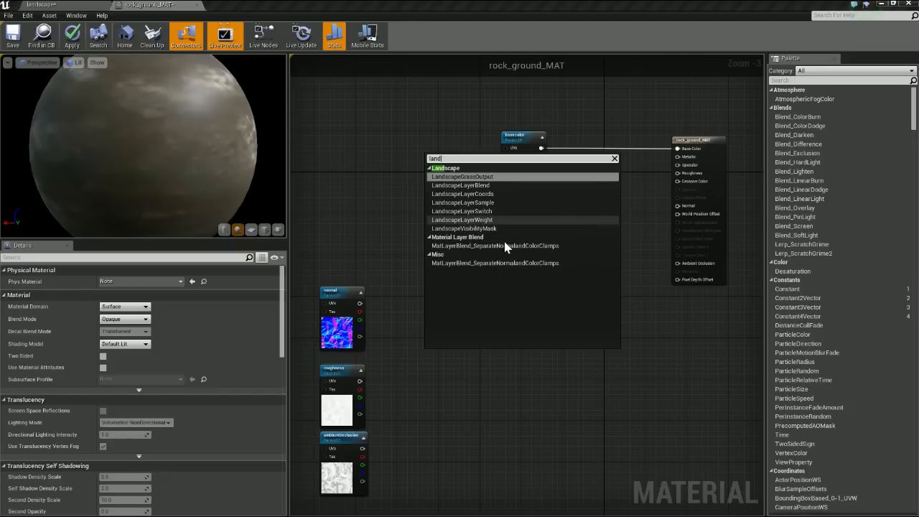
click(452, 194)
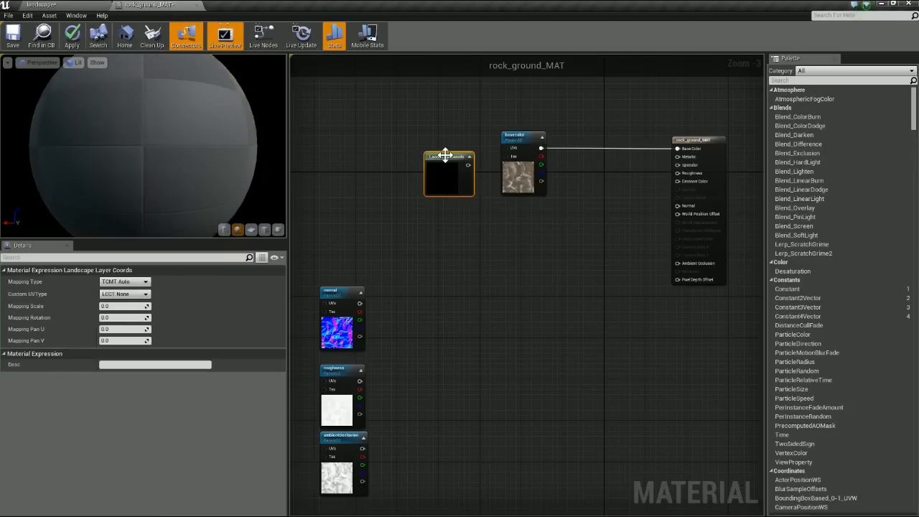
drag(445, 154, 509, 148)
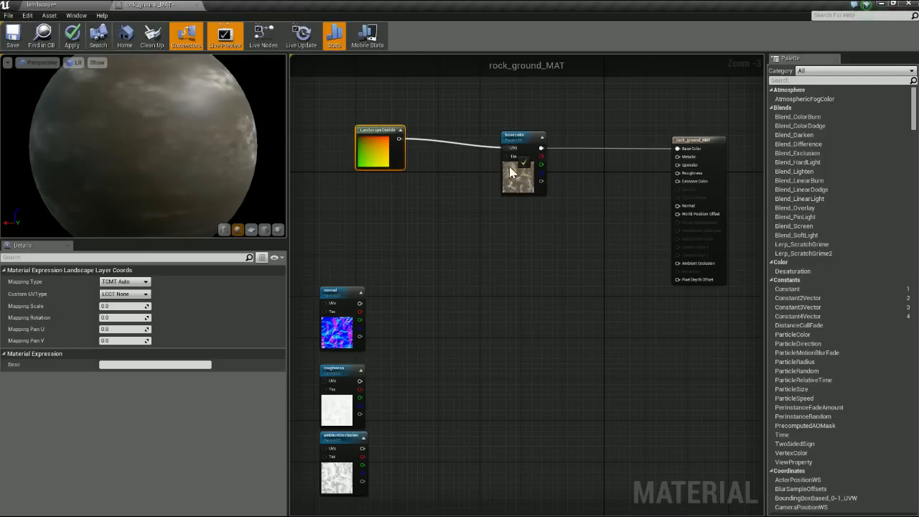
drag(374, 132, 415, 141)
click(474, 247)
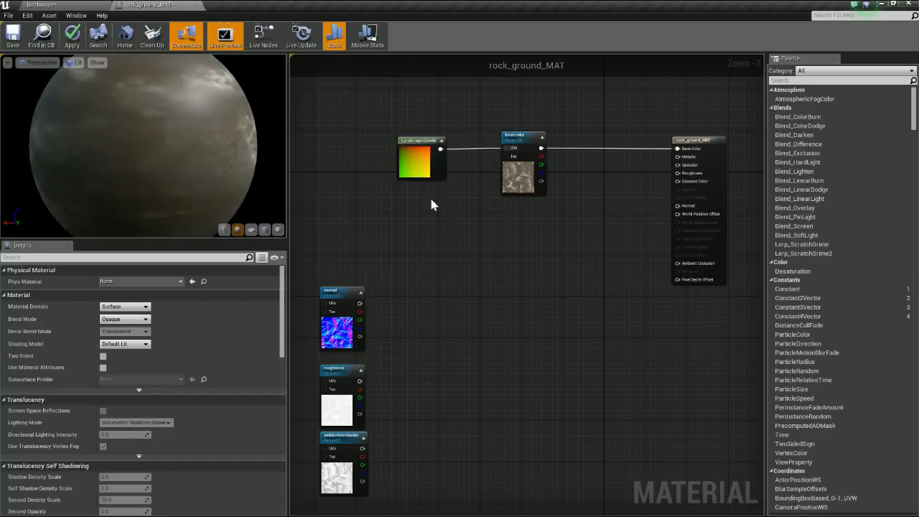
- Set the Mapping Scale of the landscape coordinates node to 25 and save the material
click(412, 140)
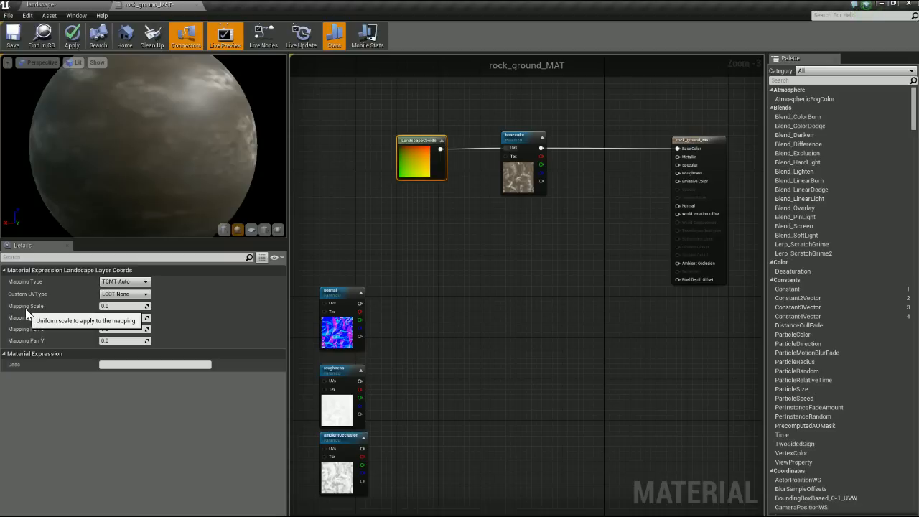
click(118, 306)
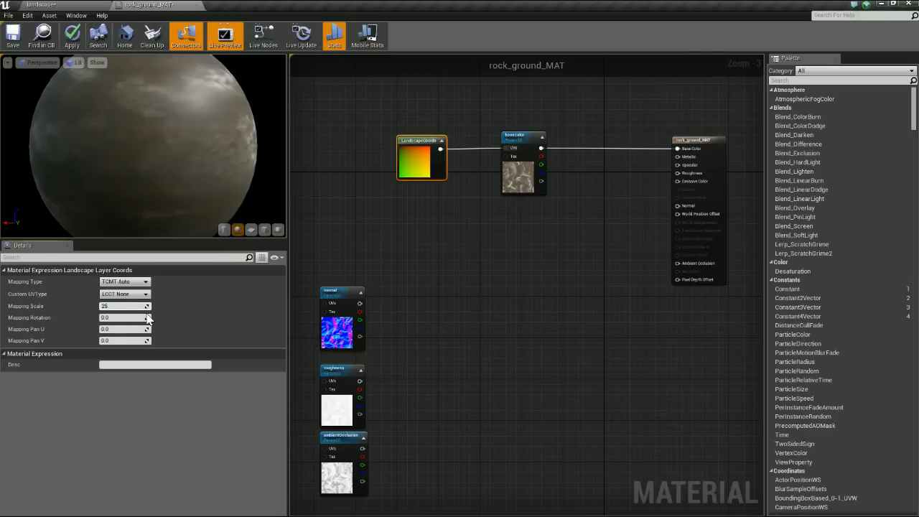
key(Return)
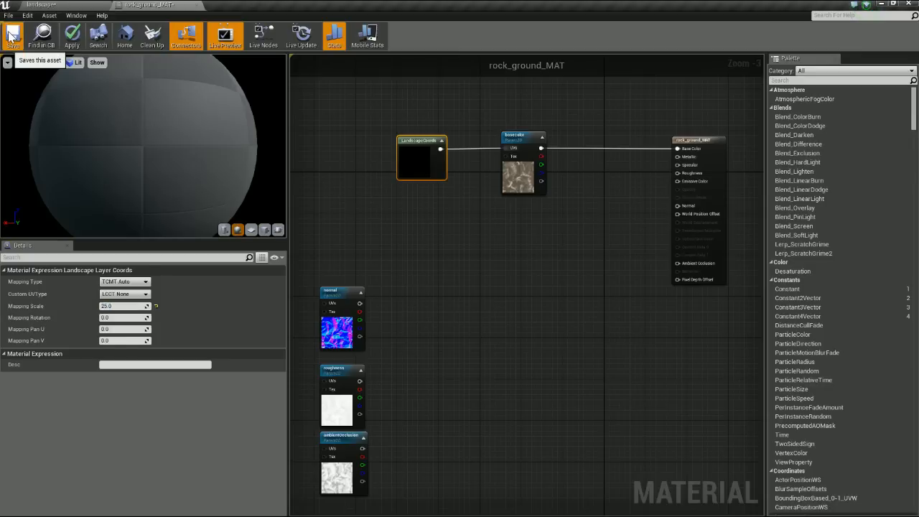
click(10, 36)
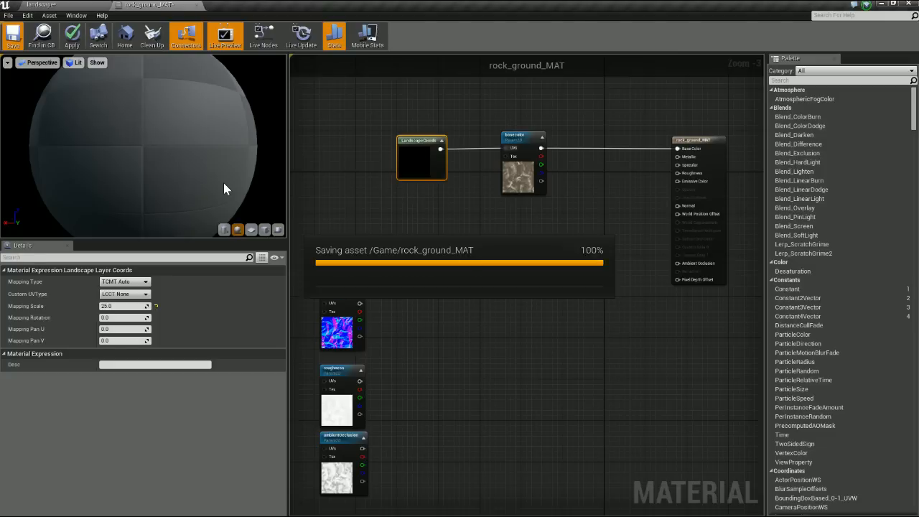
- Return to the landscape level and examine the texture scale on the terrain from a distance and close up
click(72, 7)
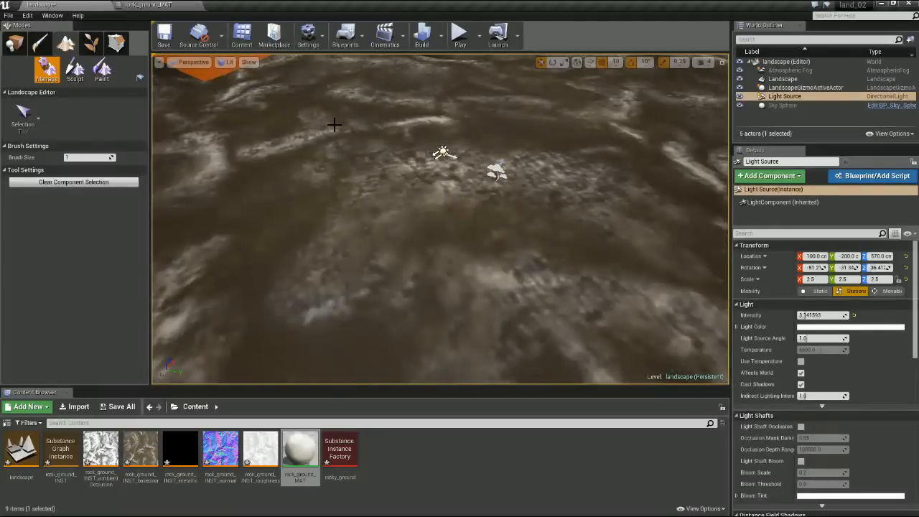
alt+right_drag(631, 283, 635, 309)
alt+drag(566, 328, 521, 262)
alt+drag(545, 290, 545, 290)
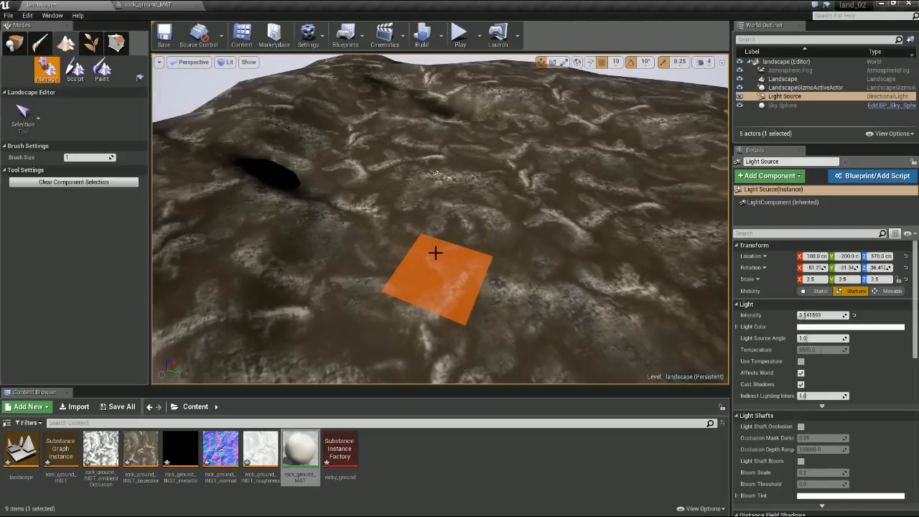
right_drag(539, 273, 517, 254)
mouse_move(436, 175)
right_down()
mouse_move(436, 159)
mouse_move(445, 322)
mouse_move(450, 245)
mouse_move(435, 179)
right_up()
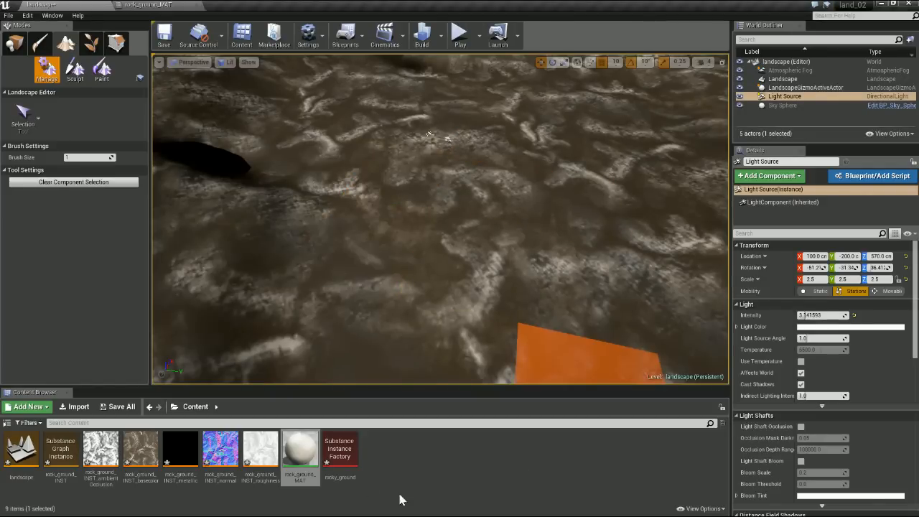
- Reopen rock_ground_MAT and move the LandscapeCoords and basecolor nodes farther away from the material's result node
double_click(302, 451)
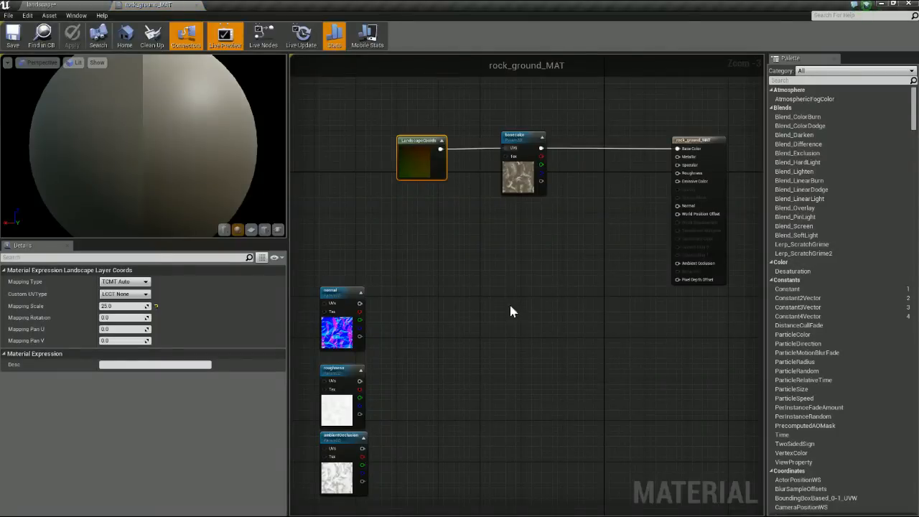
drag(411, 139, 374, 128)
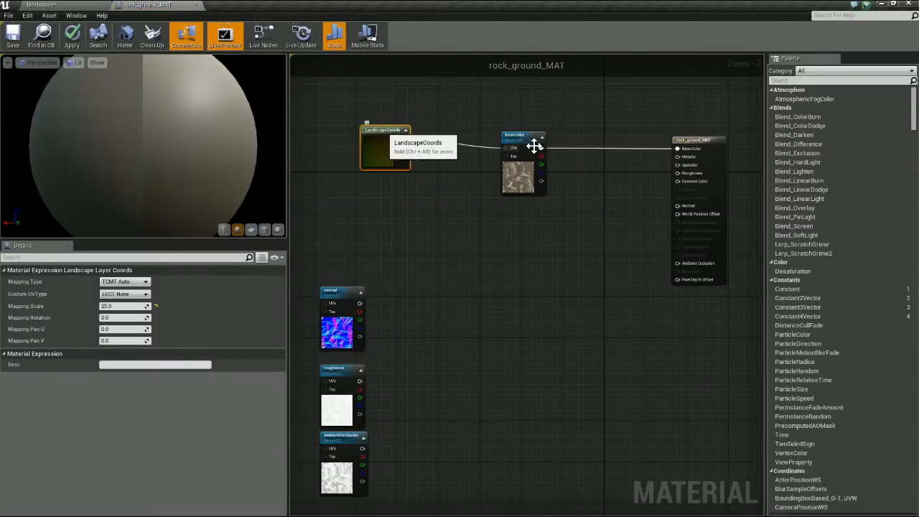
drag(525, 136, 497, 125)
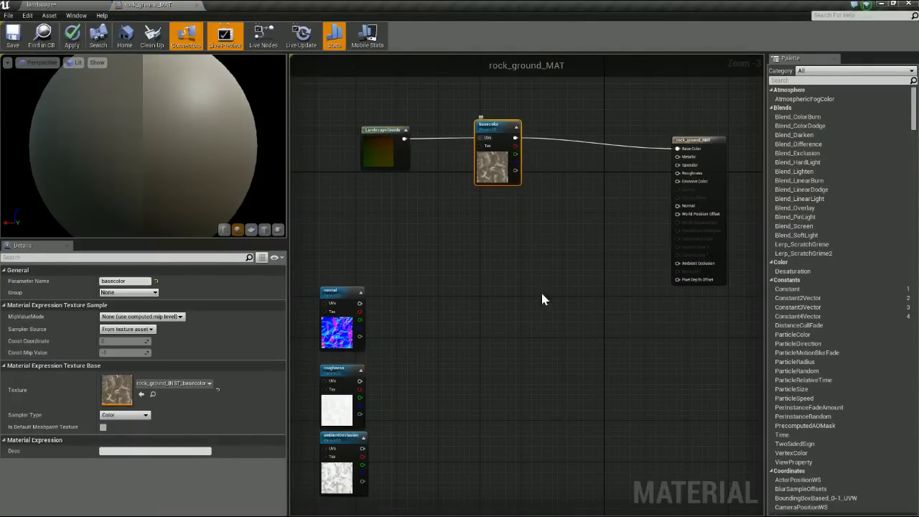
click(537, 281)
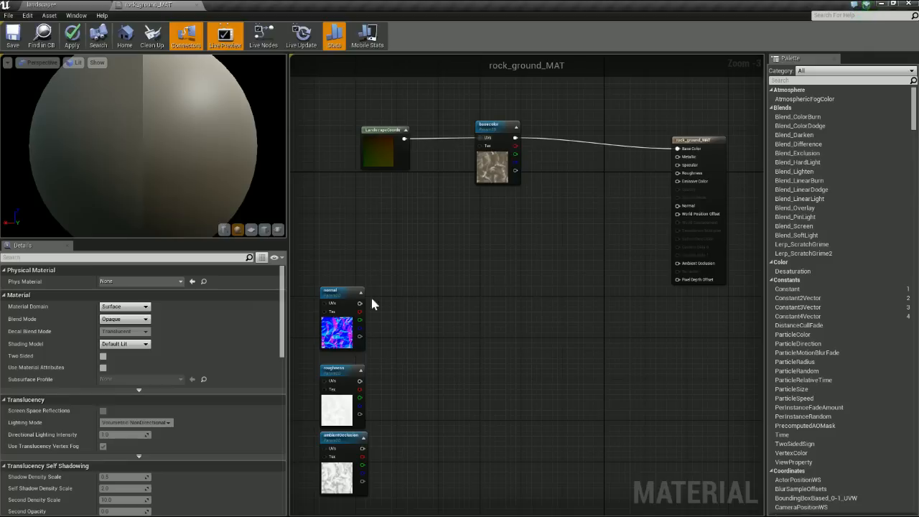
- Place the normal and roughness texture nodes beneath basecolor and connect the LandscapeCoords output to the UVs input of both
drag(341, 292, 496, 210)
drag(366, 132, 477, 220)
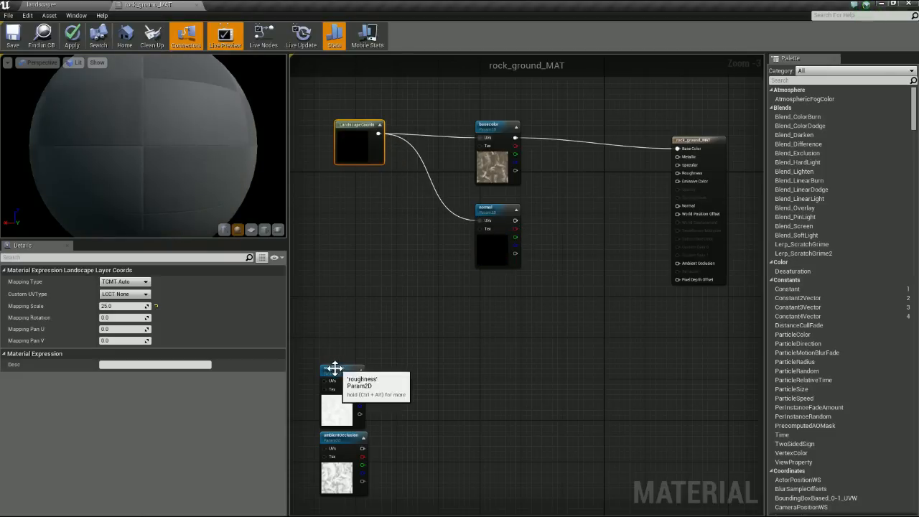
drag(334, 371, 496, 288)
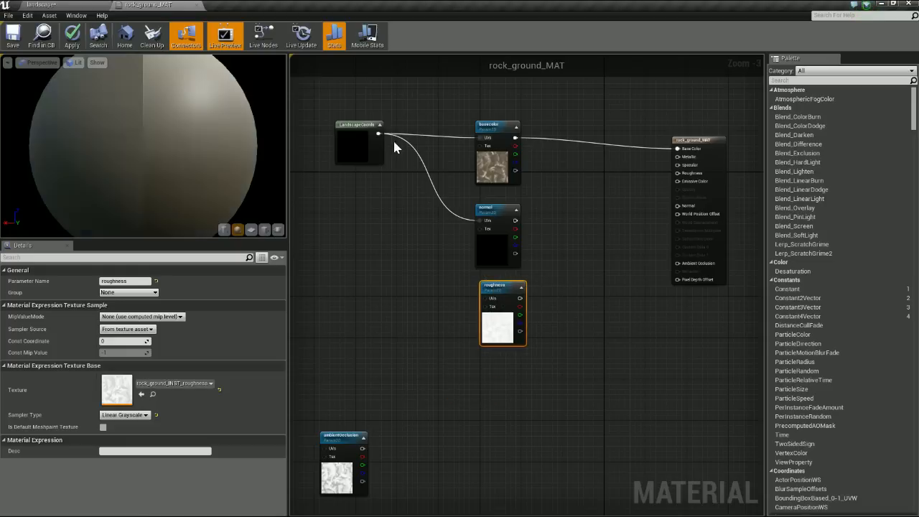
drag(378, 133, 483, 297)
- Connect the normal texture to the Normal input and the roughness texture to the Roughness input, and save the material
drag(493, 208, 677, 206)
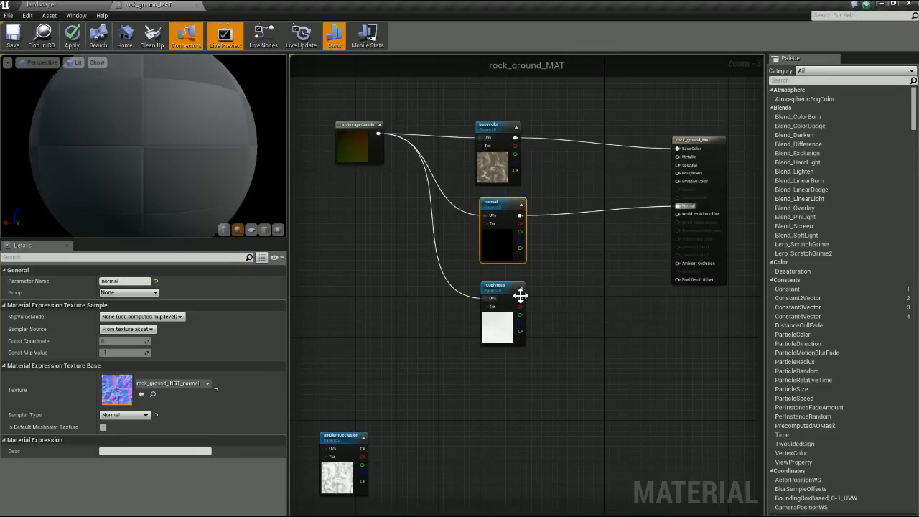
drag(520, 295, 685, 181)
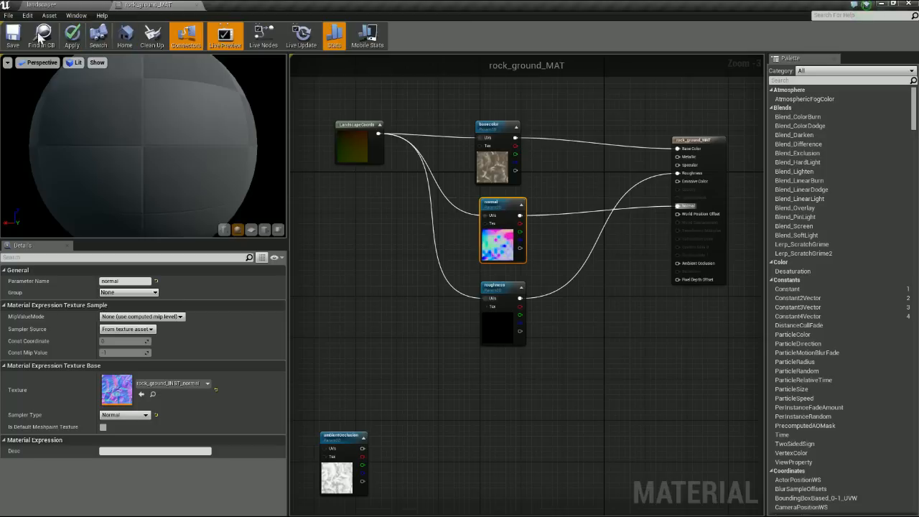
click(13, 34)
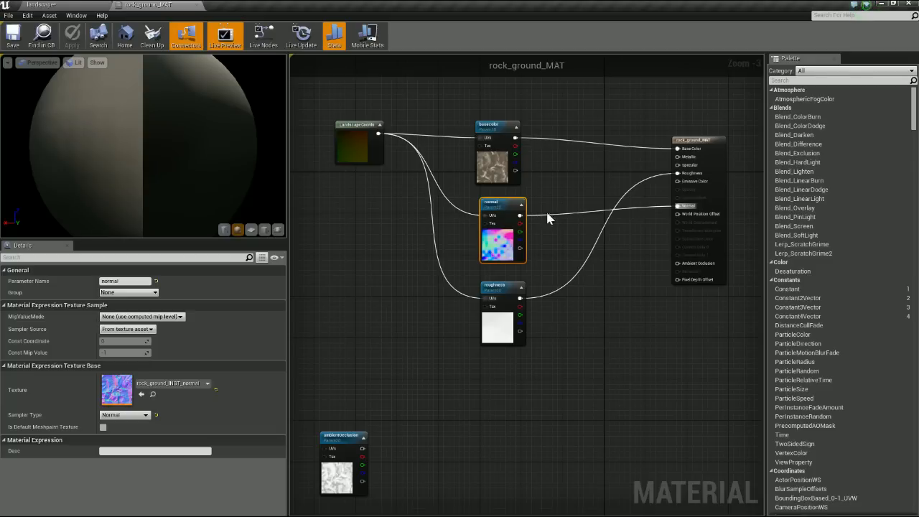
- Return to the landscape level and place a Sky Light on the terrain
click(70, 6)
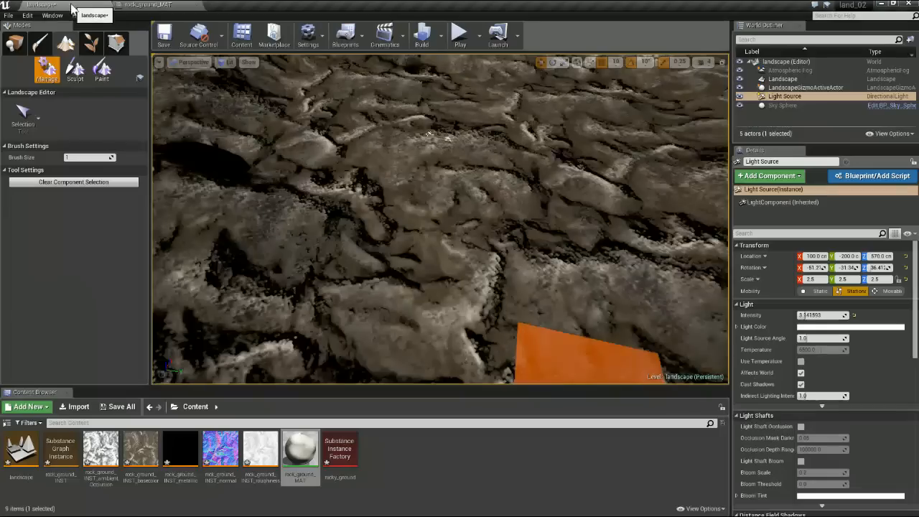
right_drag(574, 281, 617, 305)
right_drag(412, 184, 554, 307)
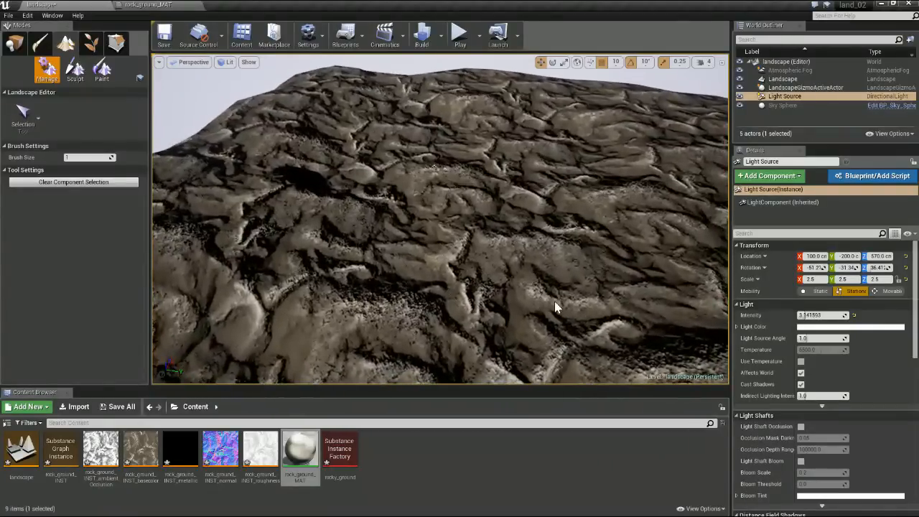
click(15, 44)
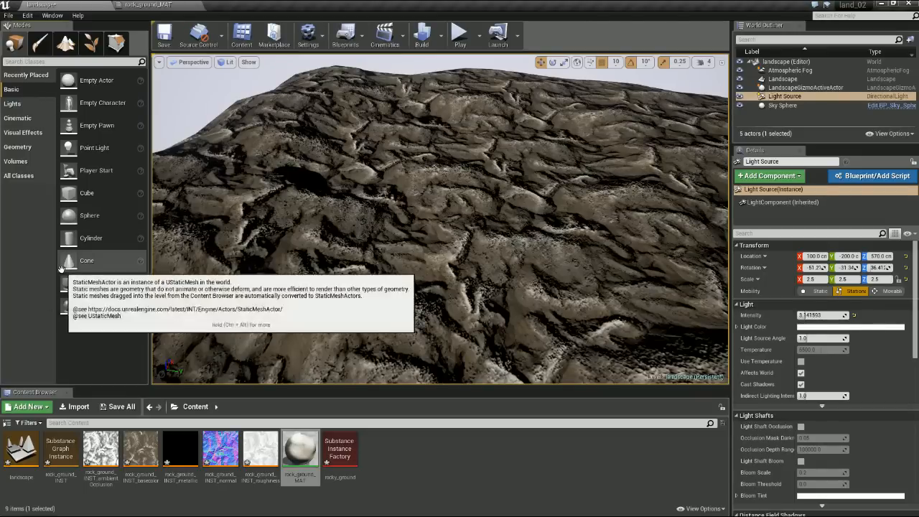
click(26, 133)
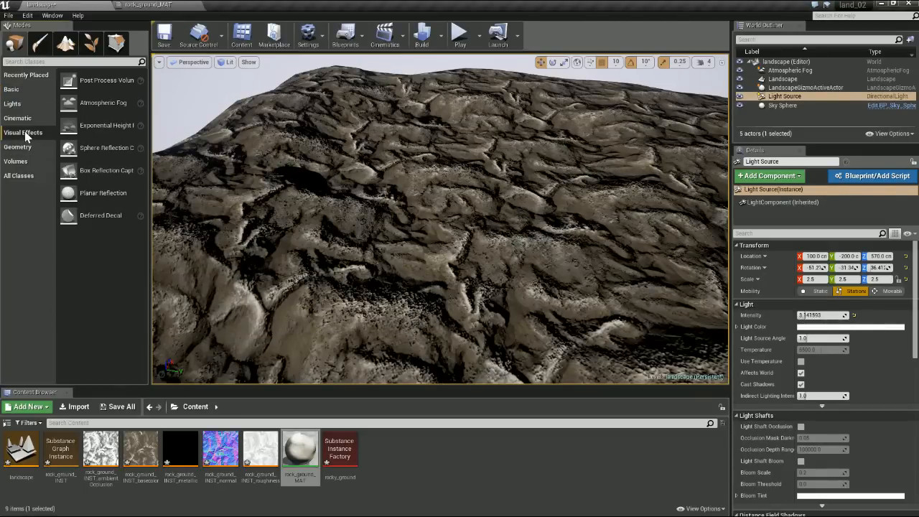
click(18, 106)
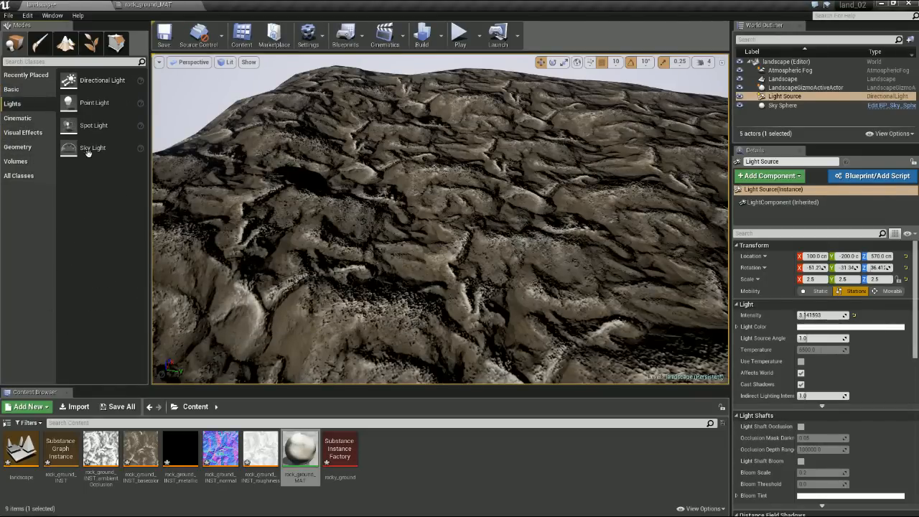
drag(80, 148, 272, 176)
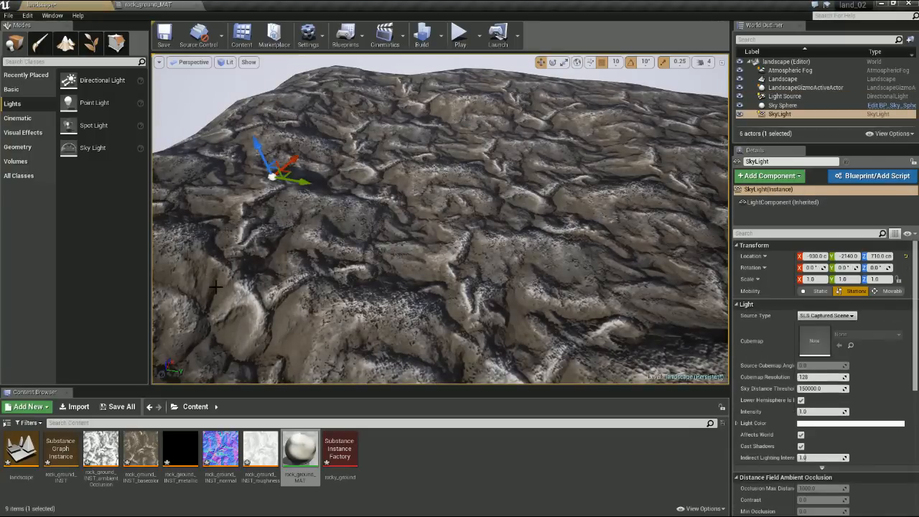
- Move the Sky Light along its Y axis to -2440 cm and save the level
right_drag(498, 279, 449, 255)
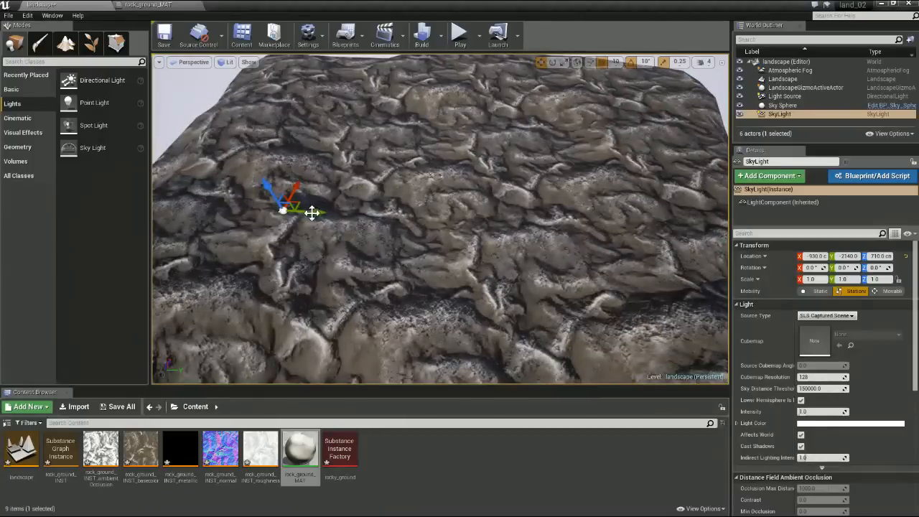
drag(315, 212, 297, 212)
right_drag(297, 211, 265, 198)
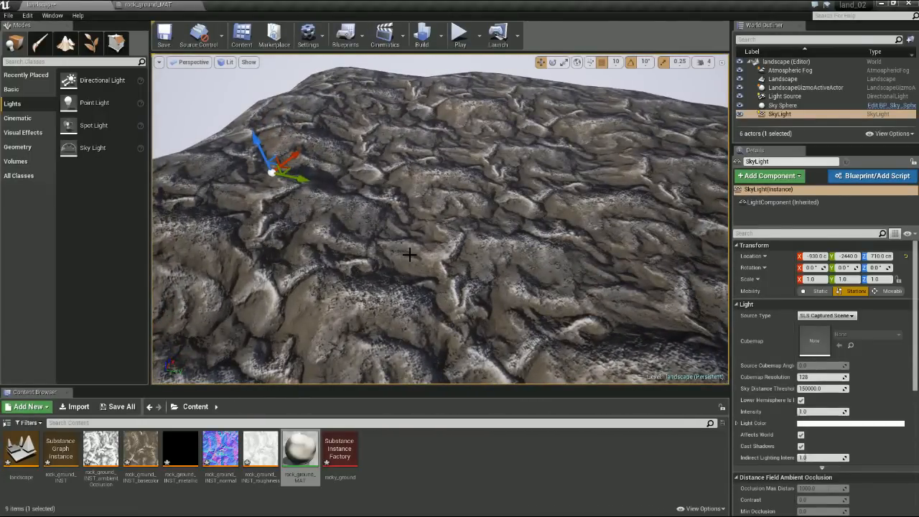
click(164, 34)
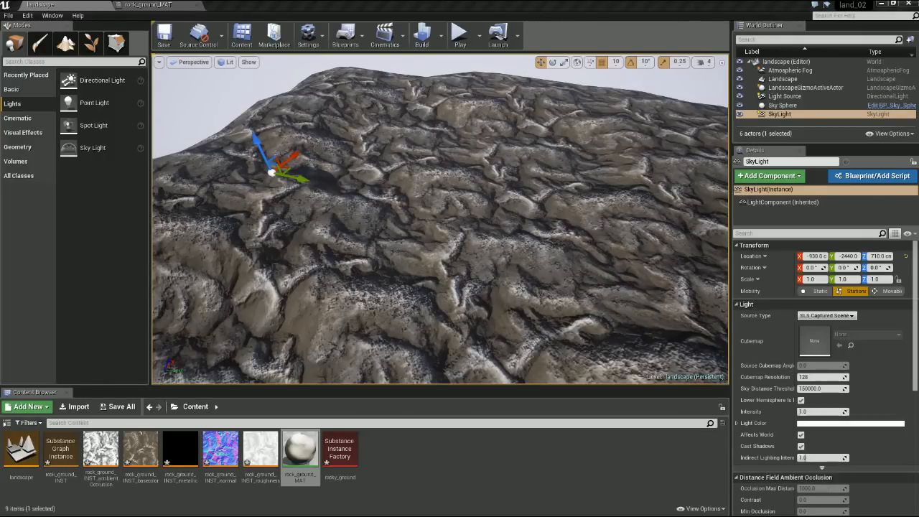
- Switch to File Explorer, check the size of rocky_ground.sbsar in the materials folder, and close the window
drag(0, 294, 321, 69)
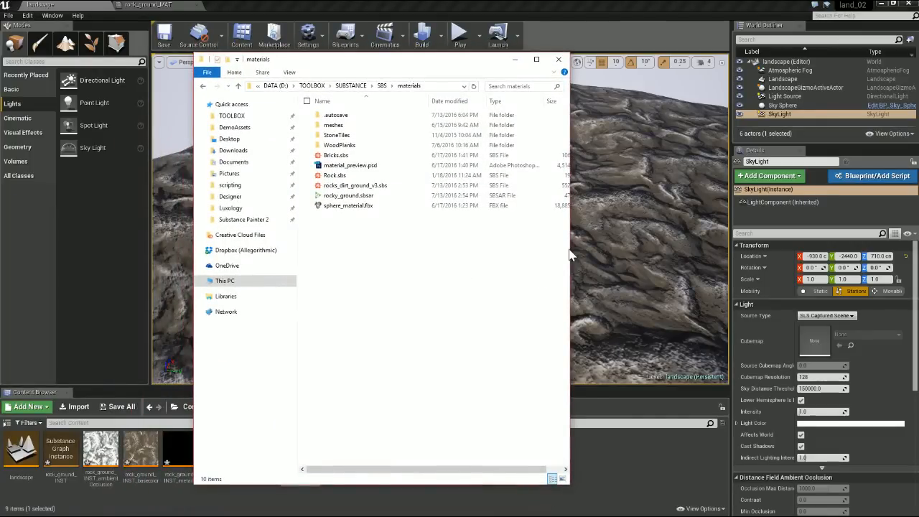
click(340, 197)
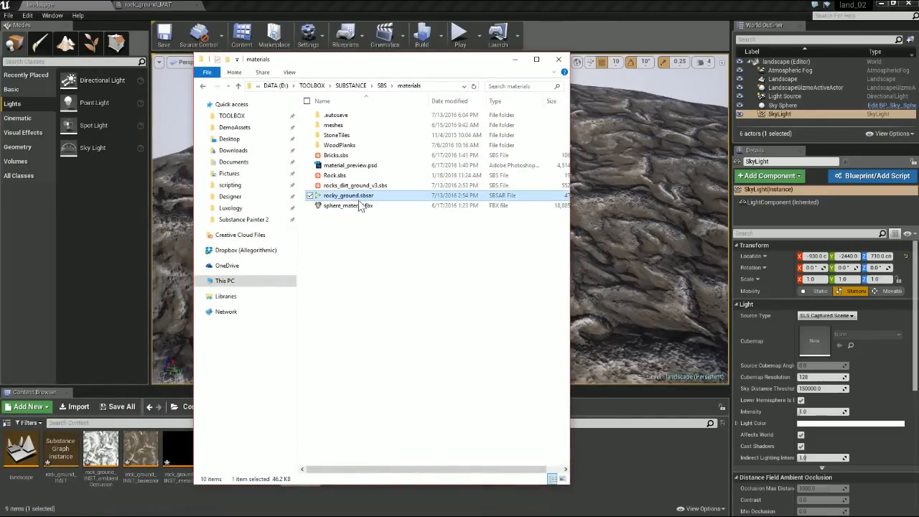
drag(469, 470, 497, 473)
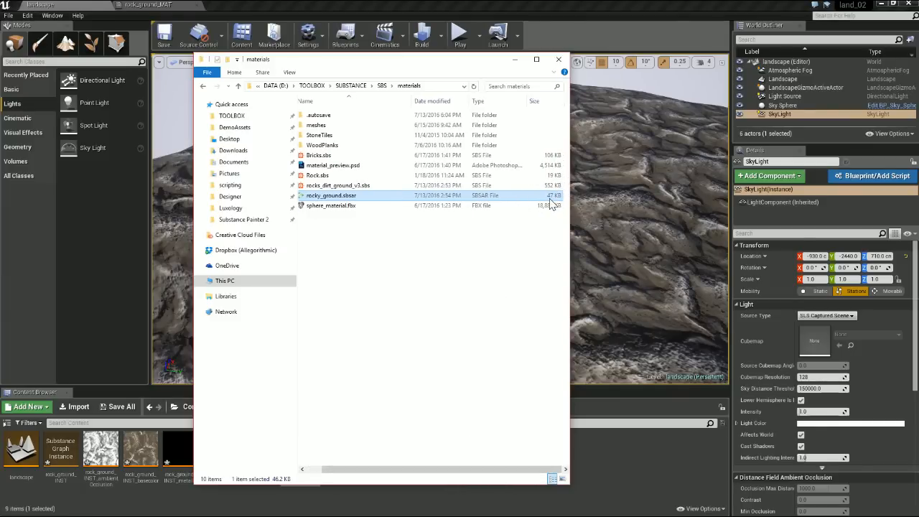
drag(316, 63, 555, 69)
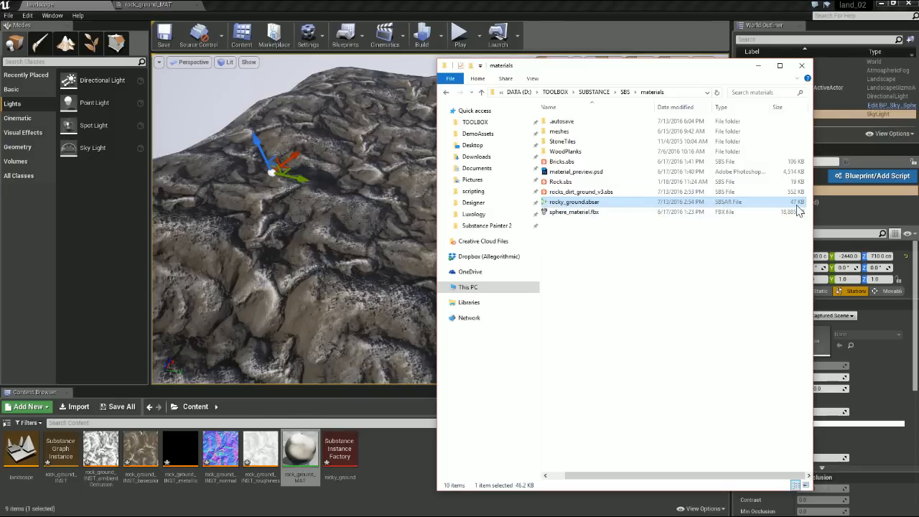
click(802, 65)
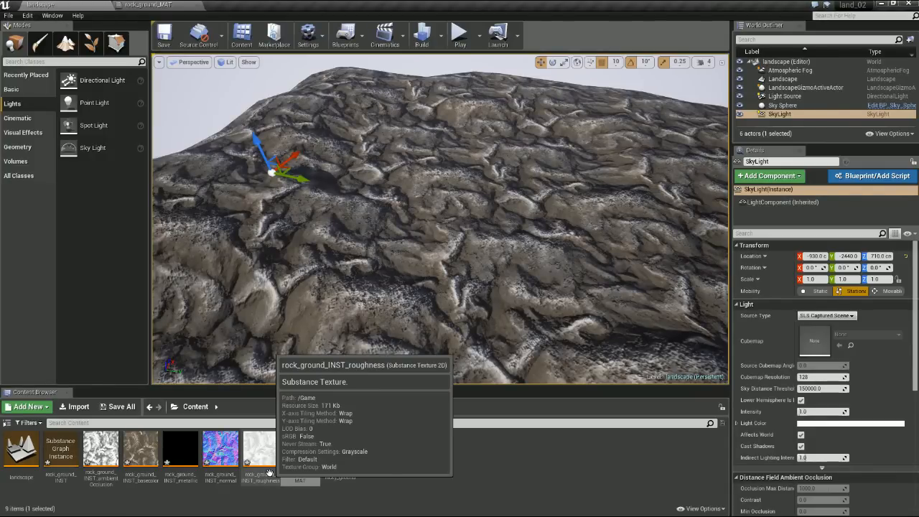
- Create a new rock_ground graph instance from the rocky_ground factory, naming the instance dirt_INST and its material dirt
click(511, 469)
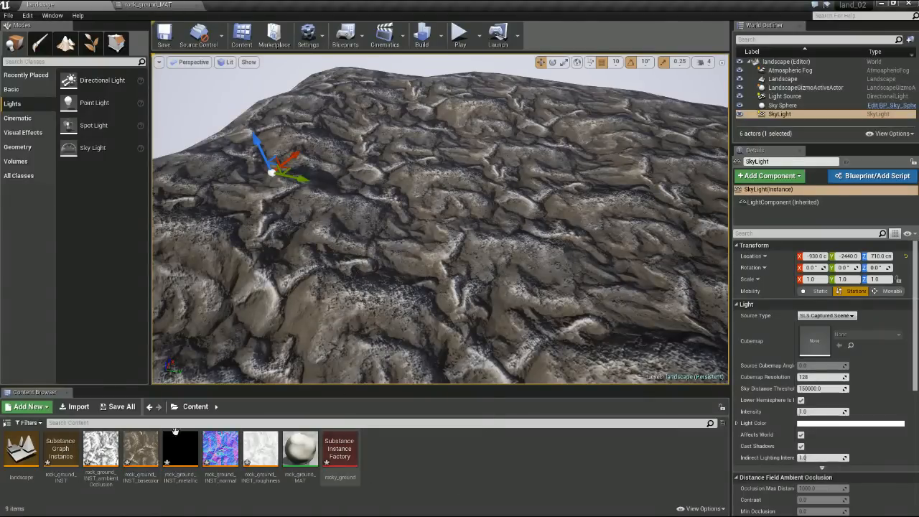
right_click(340, 442)
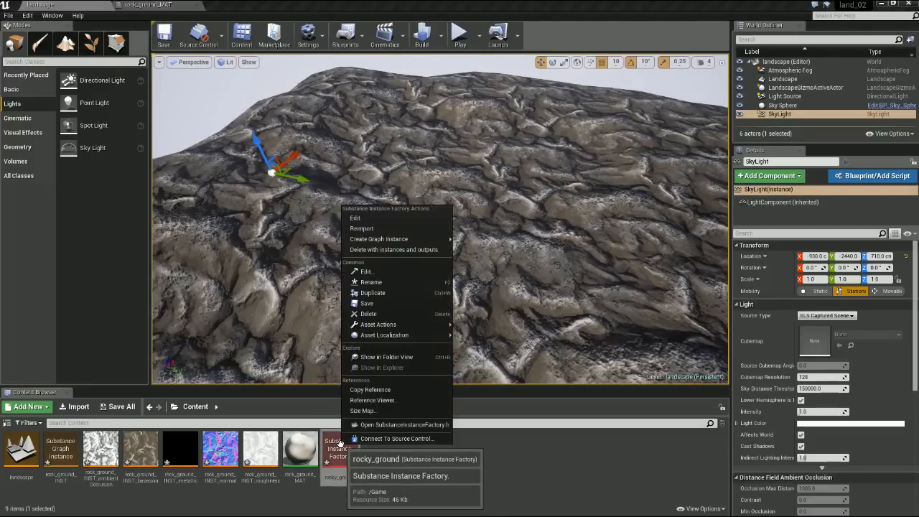
mouse_move(362, 241)
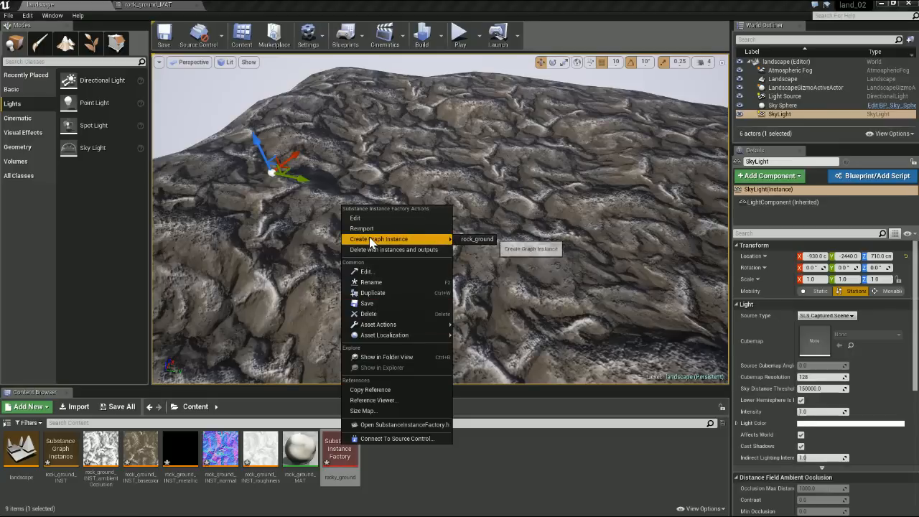
click(477, 240)
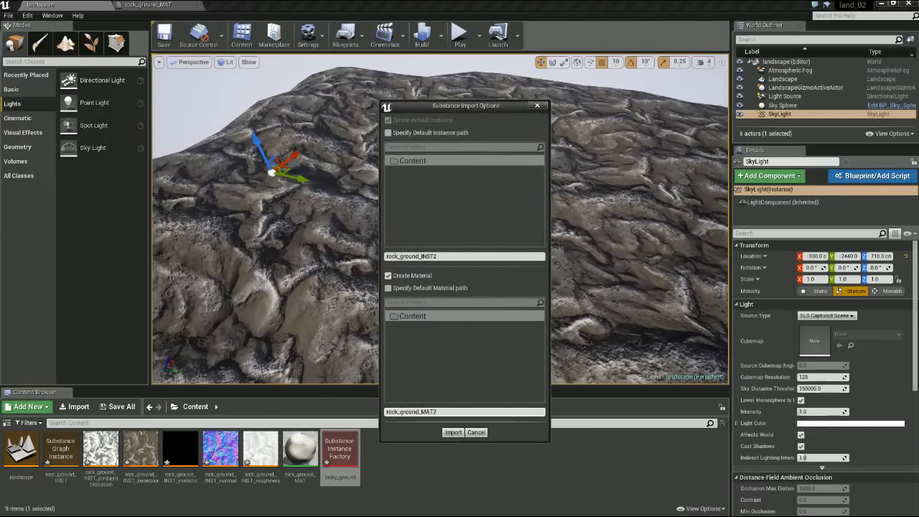
double_click(391, 412)
text(dirt)
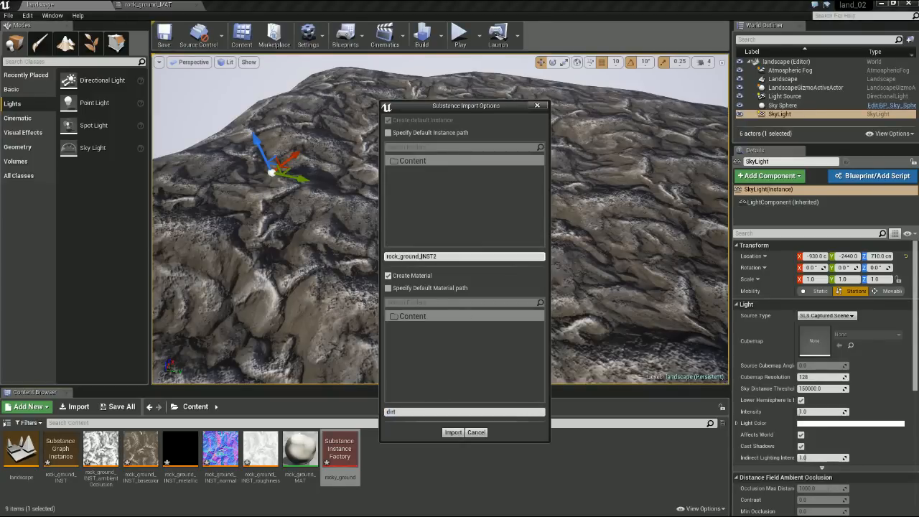
drag(419, 256, 366, 260)
text(dirt_INST)
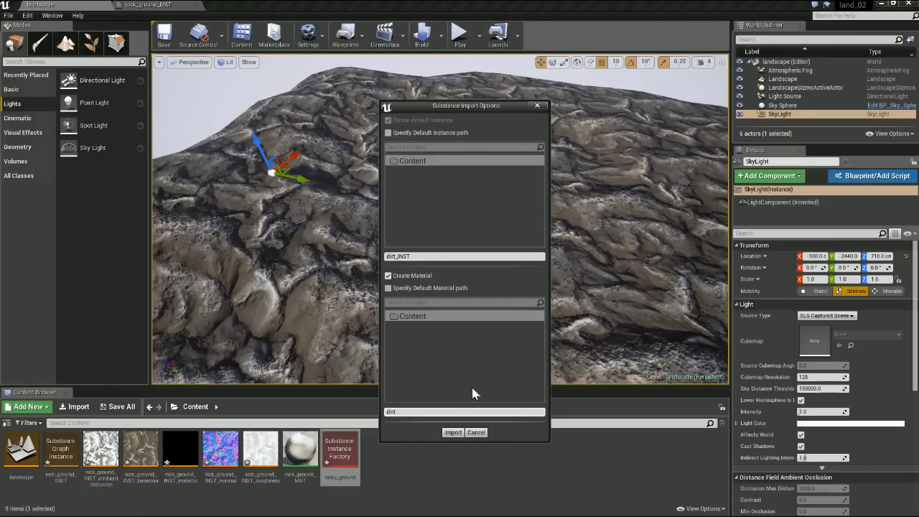
click(453, 432)
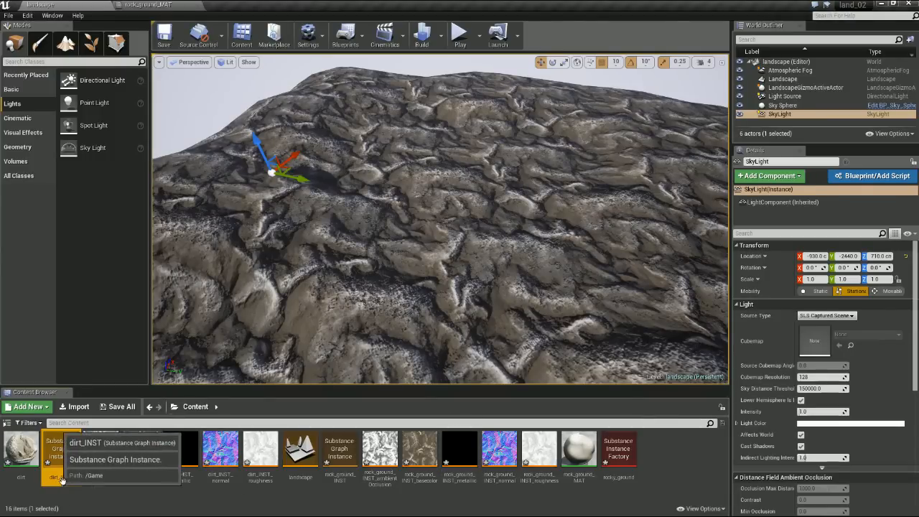
- Open dirt_INST for editing in a separate floating window, enlarged to show all its inputs and placed over the level editor
double_click(61, 452)
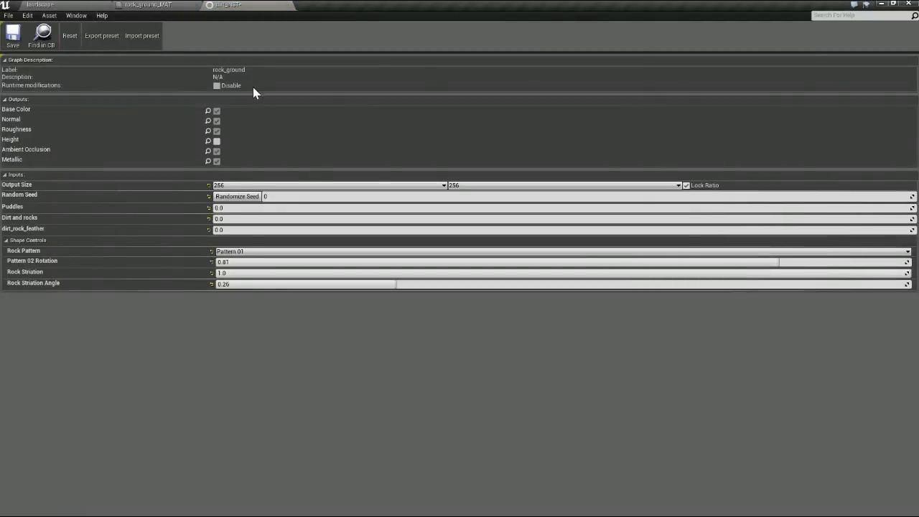
drag(239, 7, 473, 114)
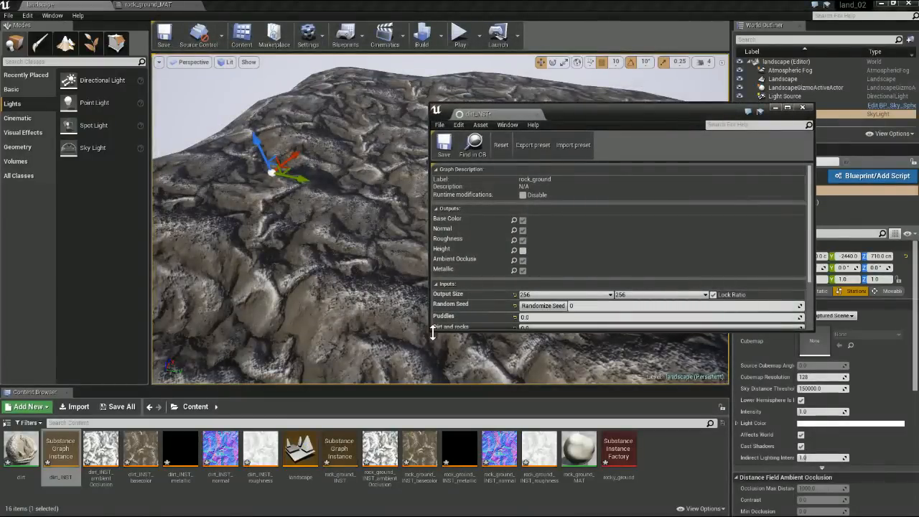
drag(432, 330, 420, 494)
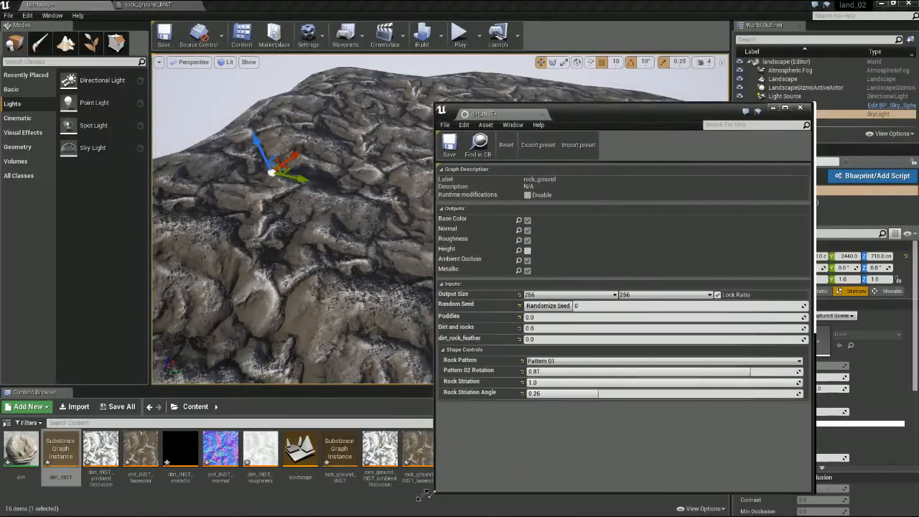
drag(562, 108, 603, 68)
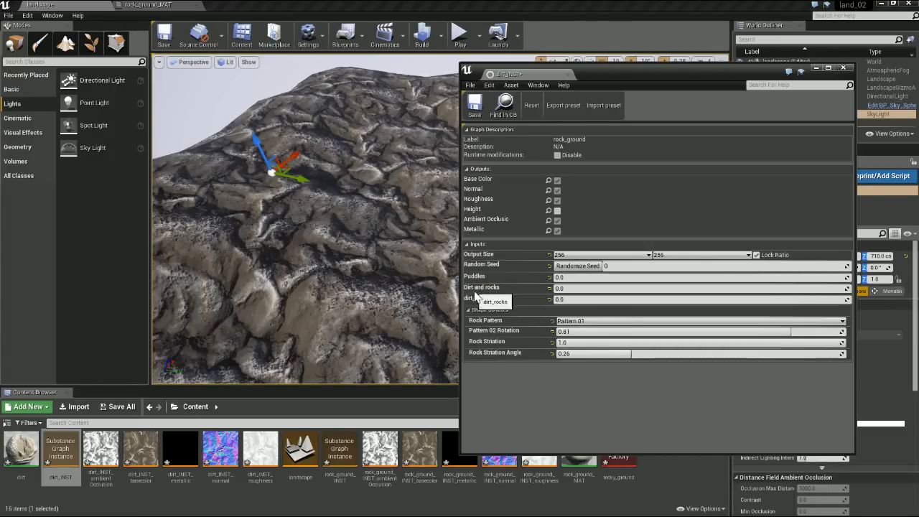
drag(608, 69, 480, 45)
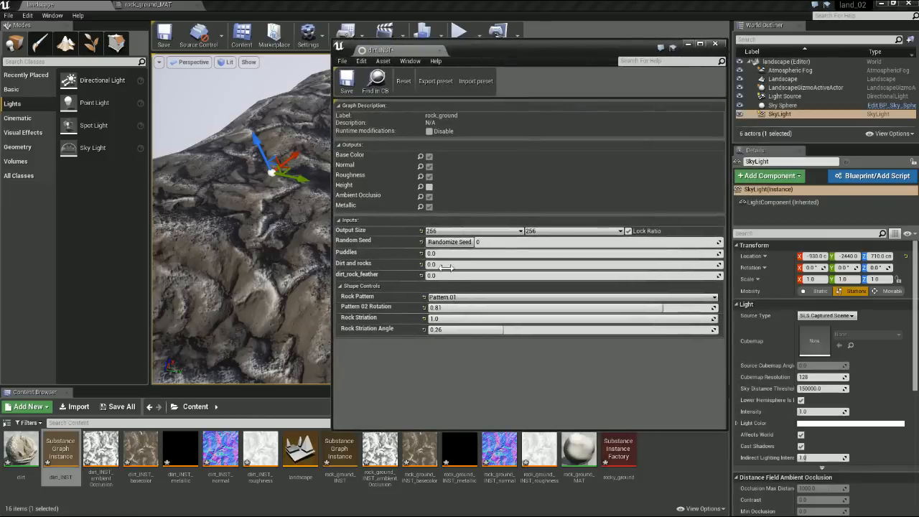
- Set the Dirt and rocks input of dirt_INST to 1.0 and close the instance editor
drag(439, 264, 567, 265)
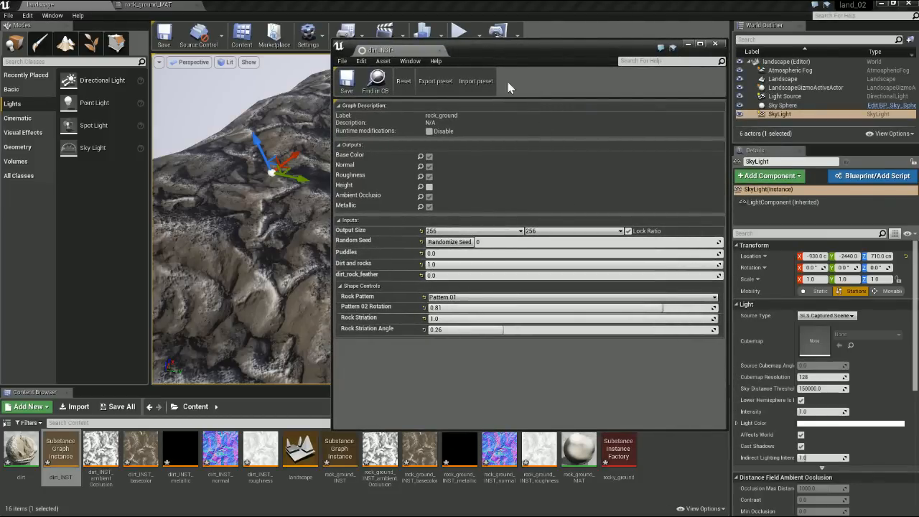
drag(496, 48, 688, 31)
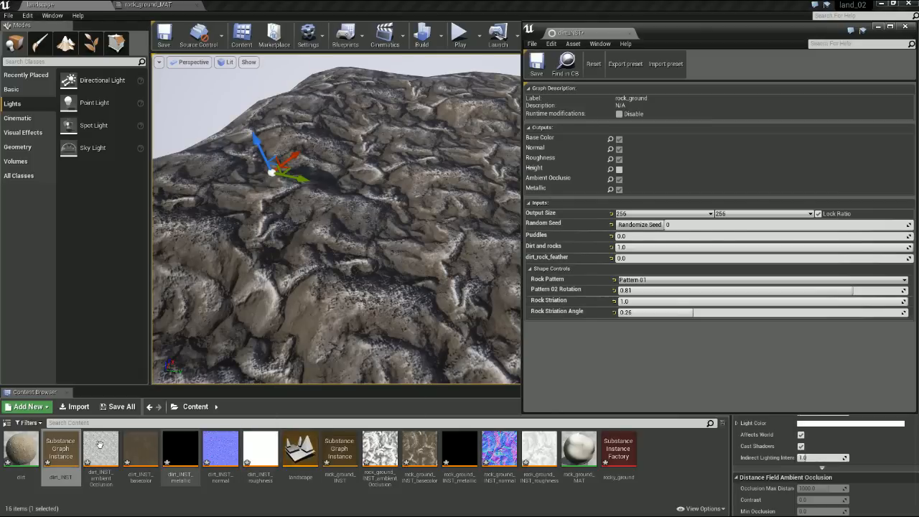
drag(669, 35, 546, 30)
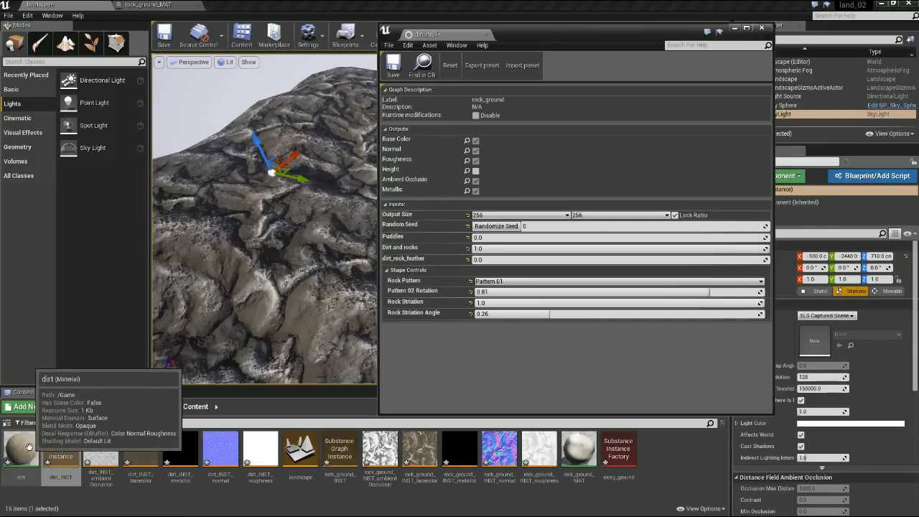
click(762, 28)
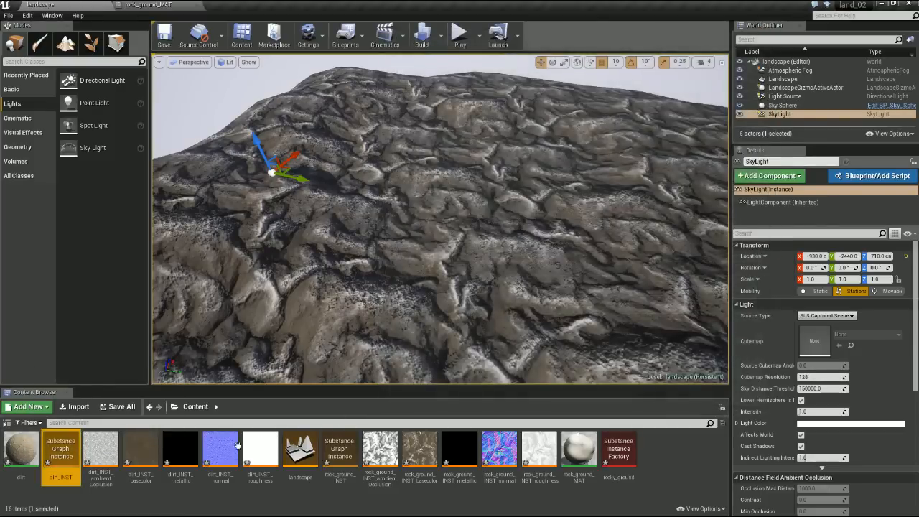
- Open the dirt material, examine how its texture nodes connect to the output, and close it
double_click(19, 448)
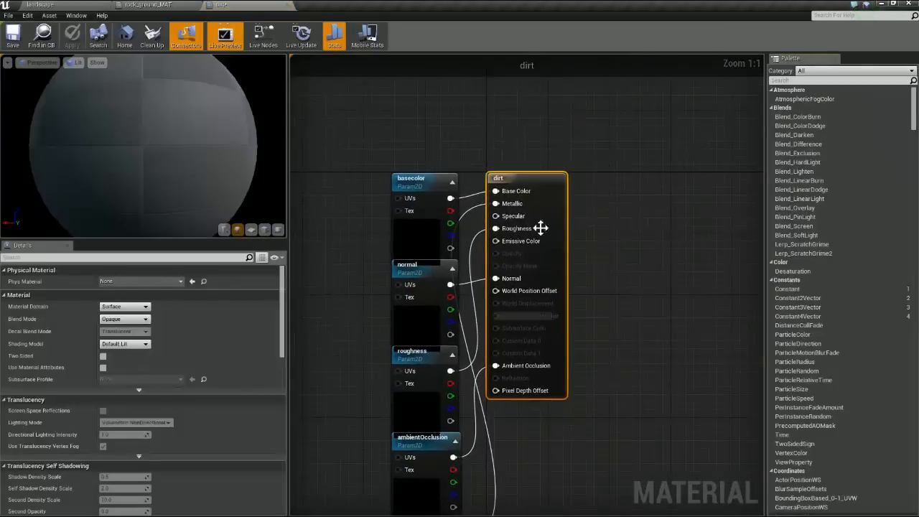
drag(496, 176, 627, 176)
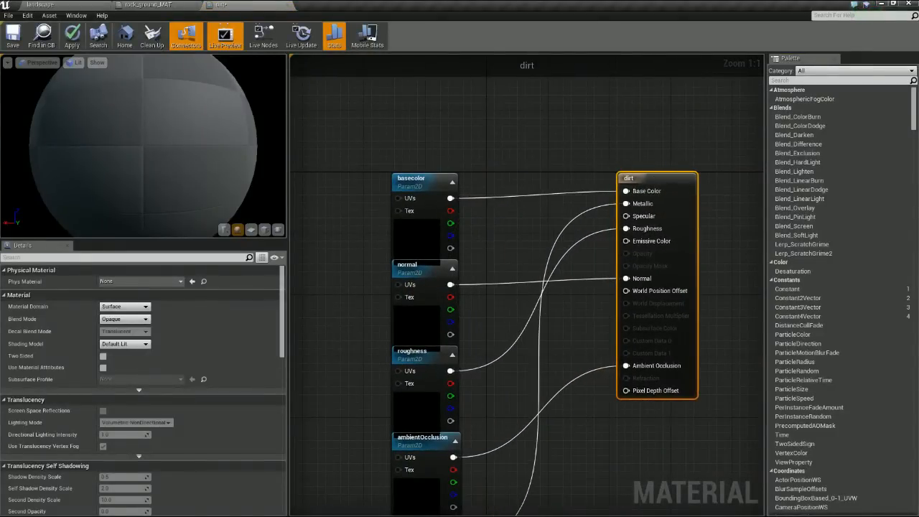
right_drag(350, 318, 381, 244)
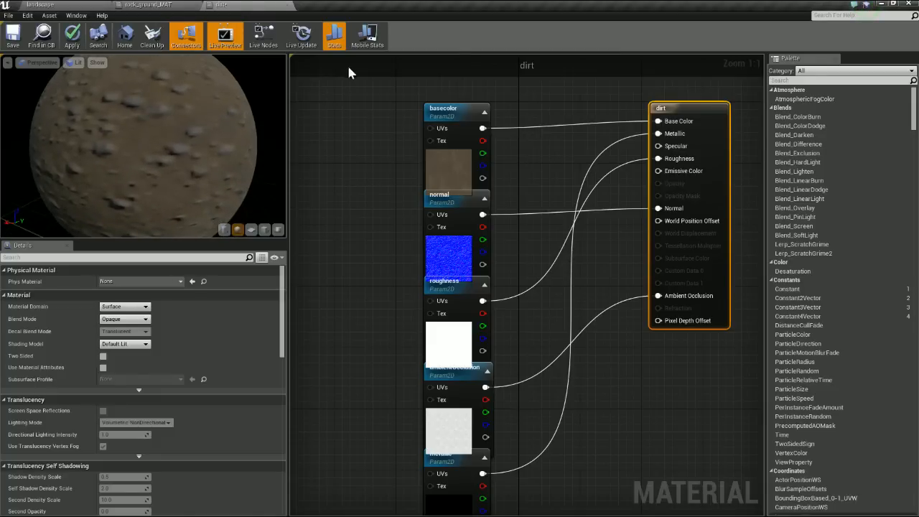
click(288, 5)
click(528, 294)
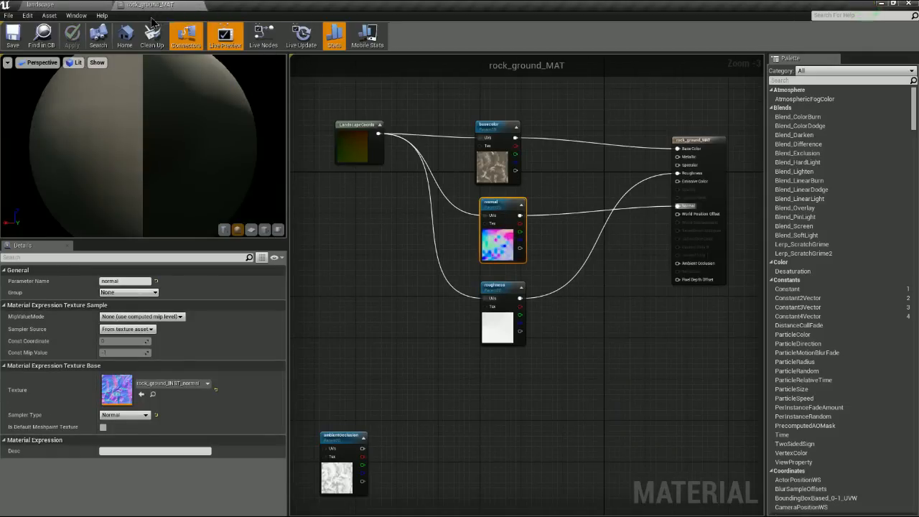
- Detach the rock_ground_MAT editor into a floating window over the level editor, enlarged to show the node graph, with narrower preview and details areas
click(199, 5)
drag(251, 81, 400, 96)
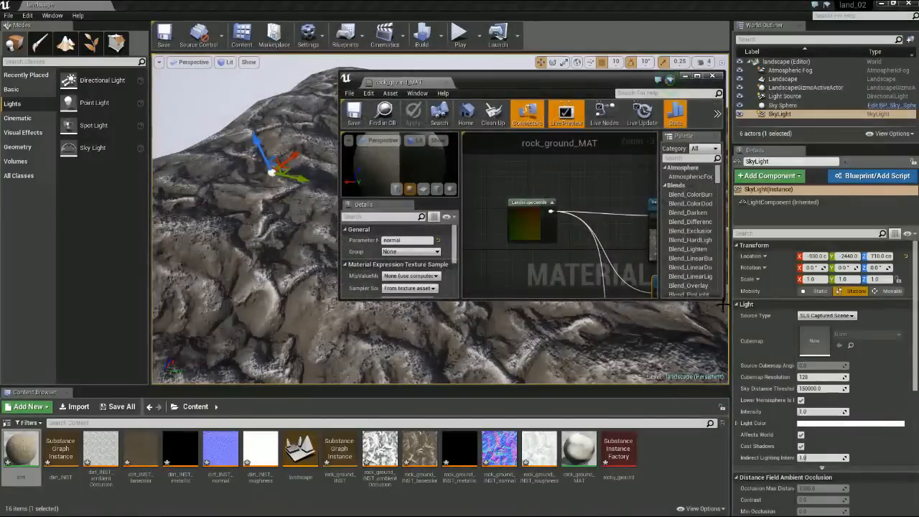
drag(720, 300, 918, 506)
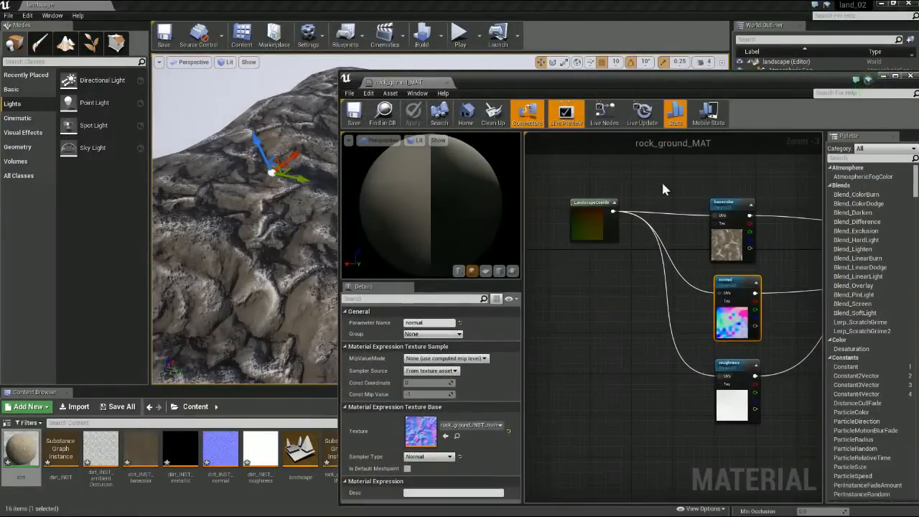
drag(612, 78, 433, 38)
drag(741, 464, 918, 506)
right_drag(687, 409, 605, 426)
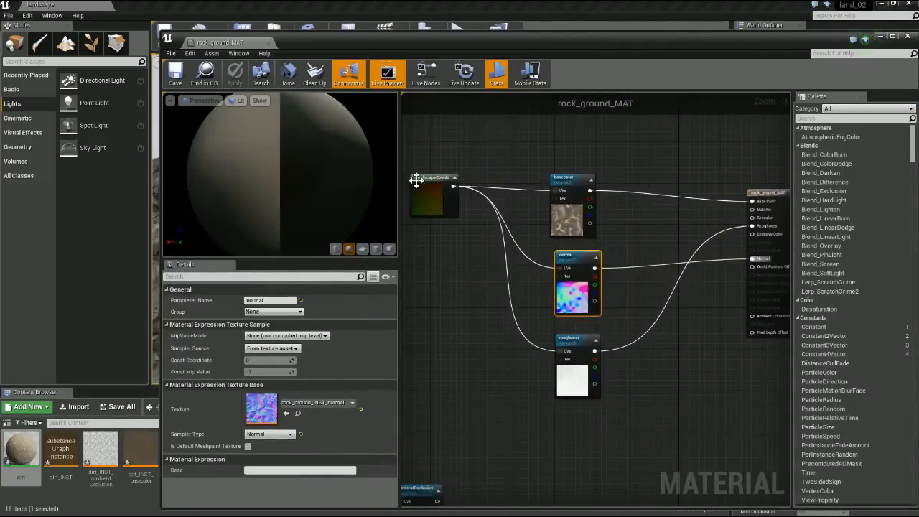
drag(398, 141, 294, 142)
drag(607, 47, 616, 36)
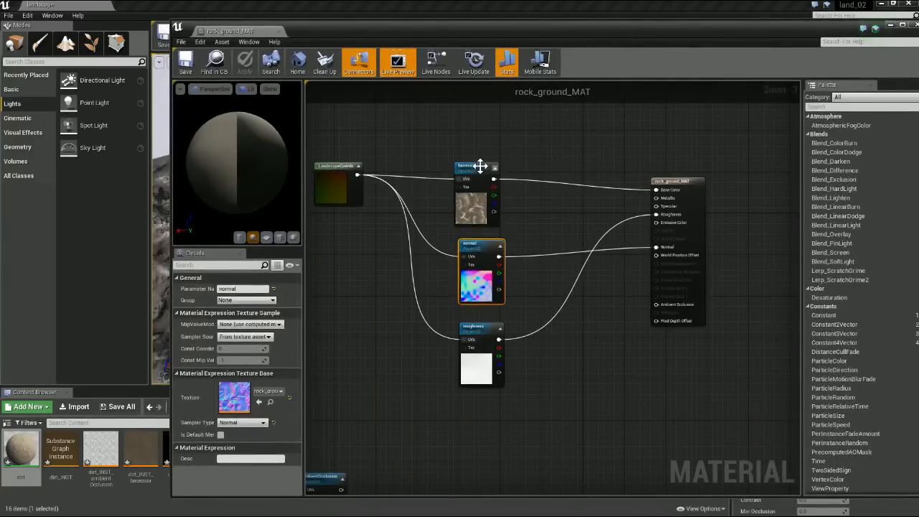
- Disconnect the Normal and Roughness inputs of the rock_ground_MAT output node, nudging the basecolor and normal nodes upward
drag(482, 167, 482, 156)
drag(479, 246, 479, 241)
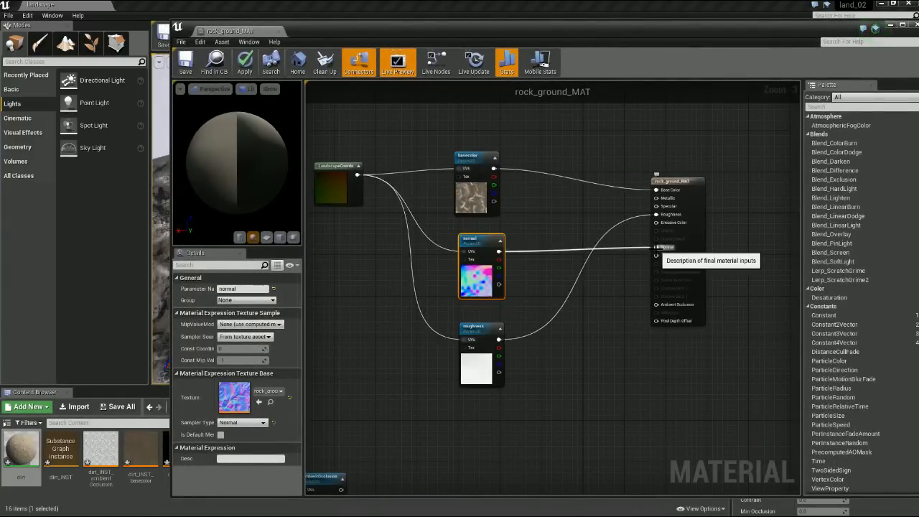
alt+click(655, 247)
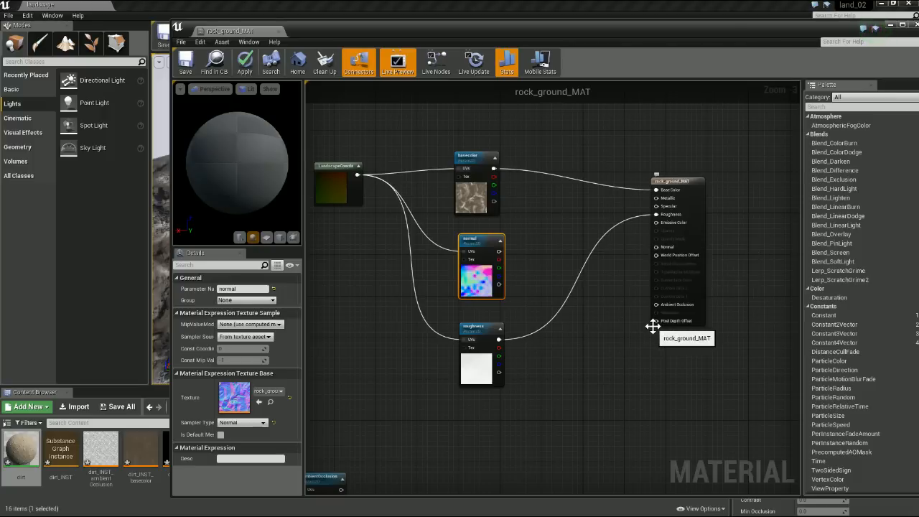
alt+click(655, 214)
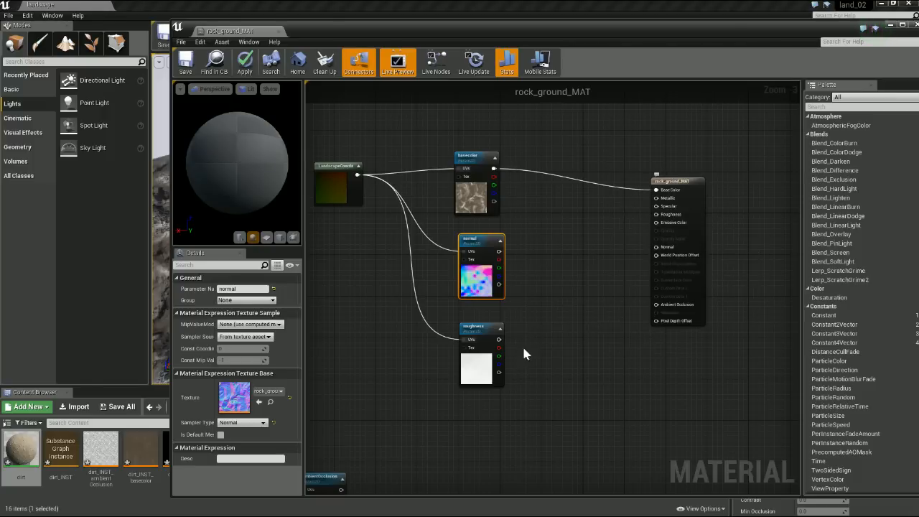
- Rearrange the graph by moving the normal and roughness nodes near LandscapeCoords and spacing the output node farther from basecolor
drag(329, 162, 320, 153)
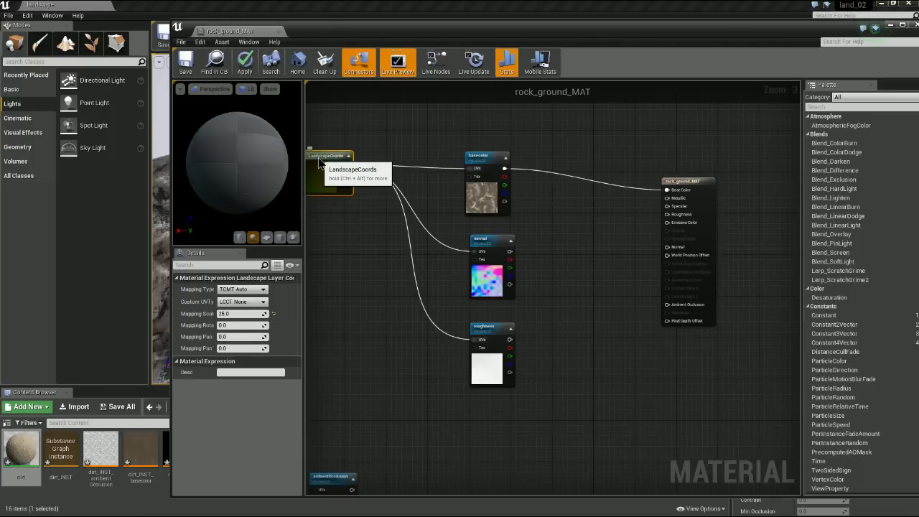
drag(491, 246, 371, 247)
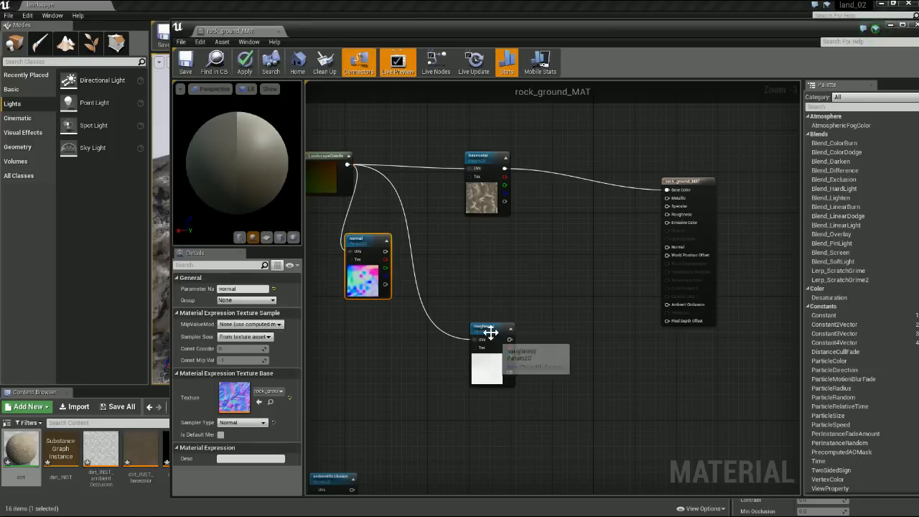
drag(488, 328, 368, 337)
drag(715, 179, 778, 157)
drag(484, 157, 494, 157)
- Add the dirt_INST_basecolor texture to the graph as a Texture Sample below the basecolor node
drag(439, 32, 513, 29)
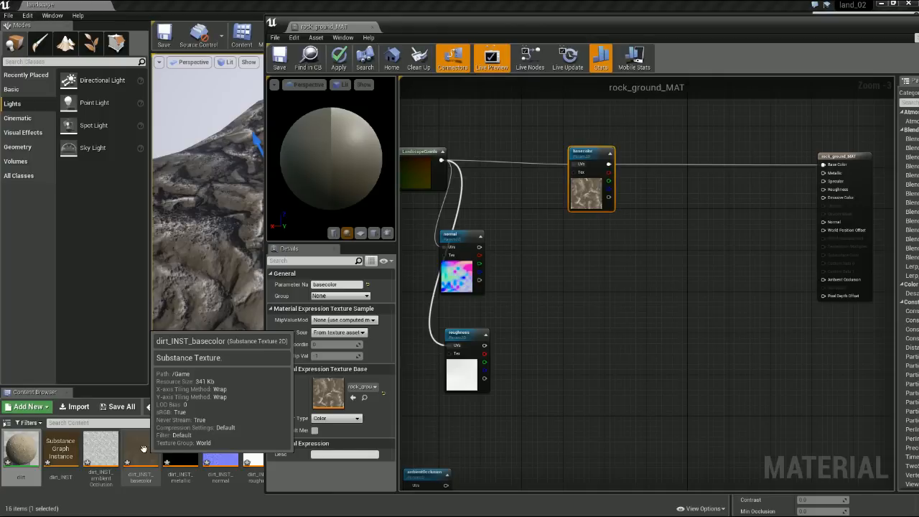
drag(143, 449, 587, 234)
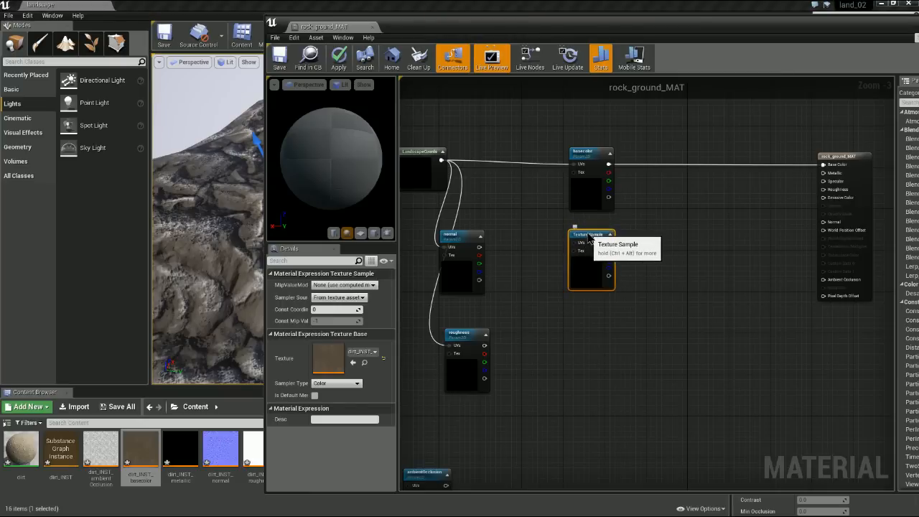
click(595, 150)
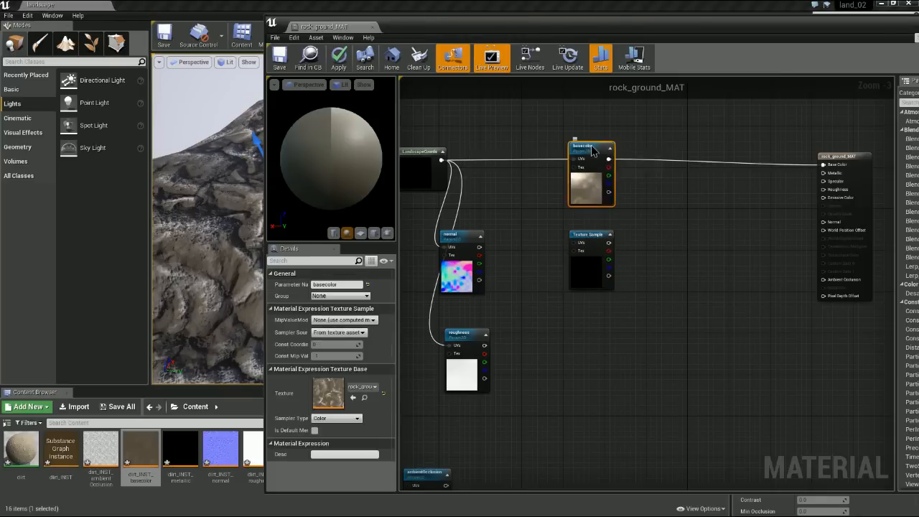
drag(593, 151, 593, 156)
click(669, 243)
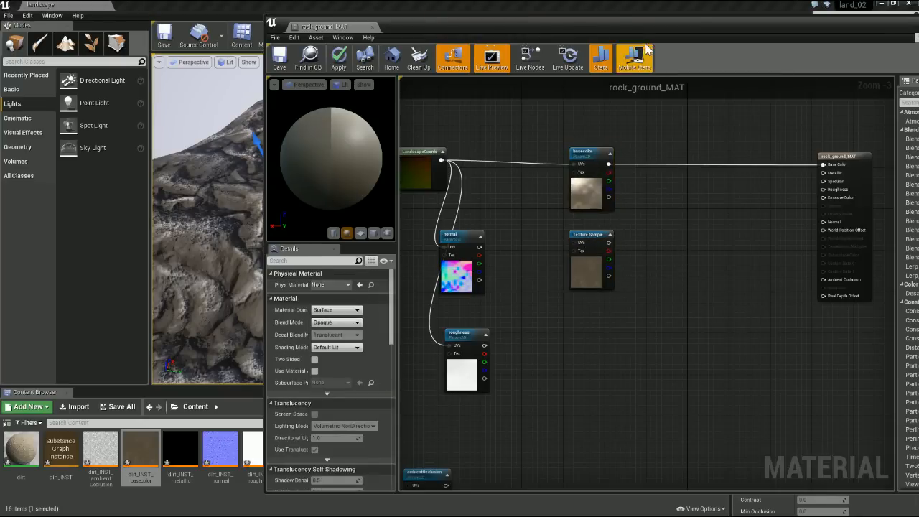
- Add a LandscapeLayerBlend node between the two base color textures and the material output node
drag(638, 29, 590, 31)
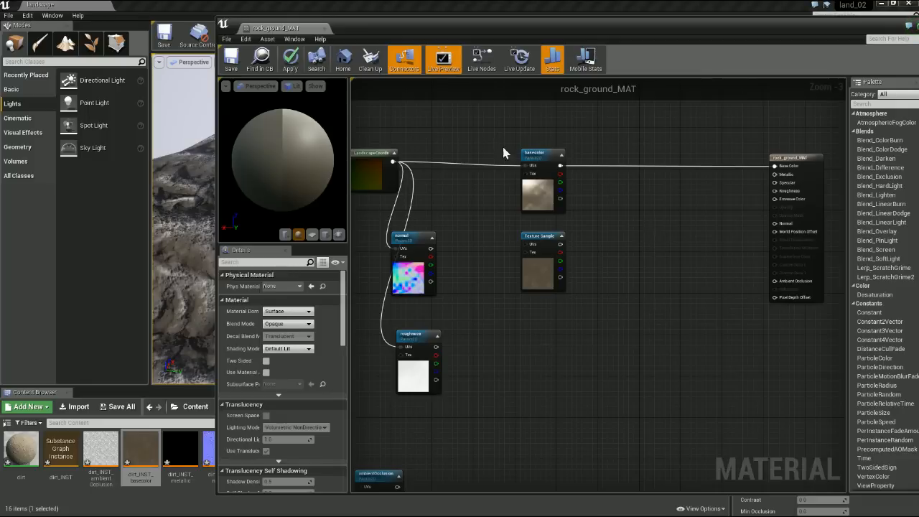
drag(544, 31, 461, 25)
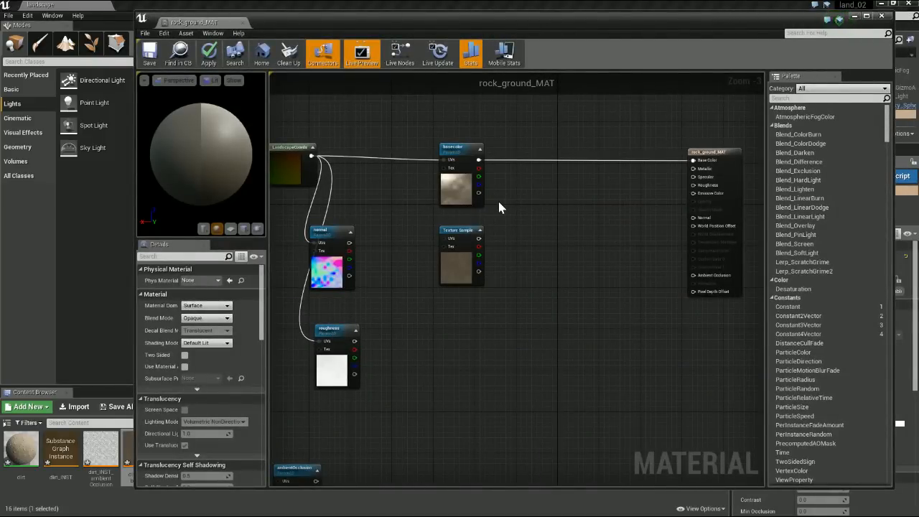
right_click(527, 193)
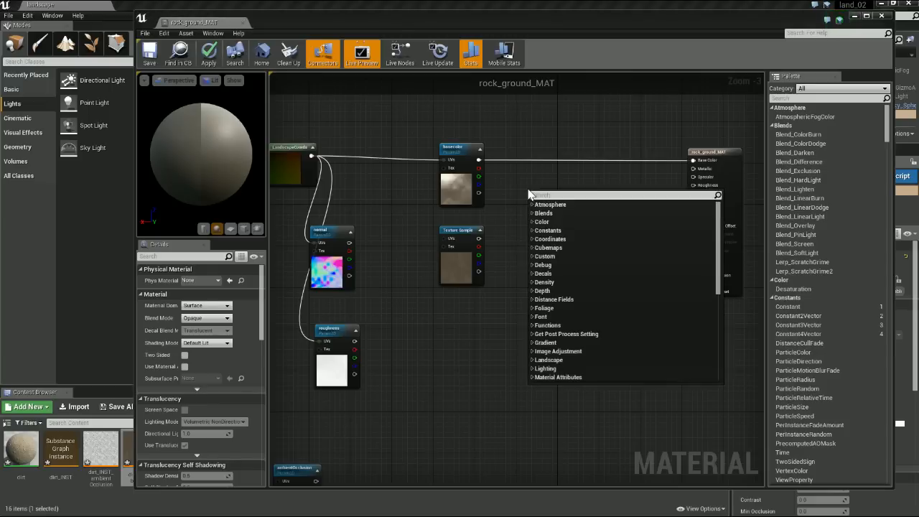
text(land)
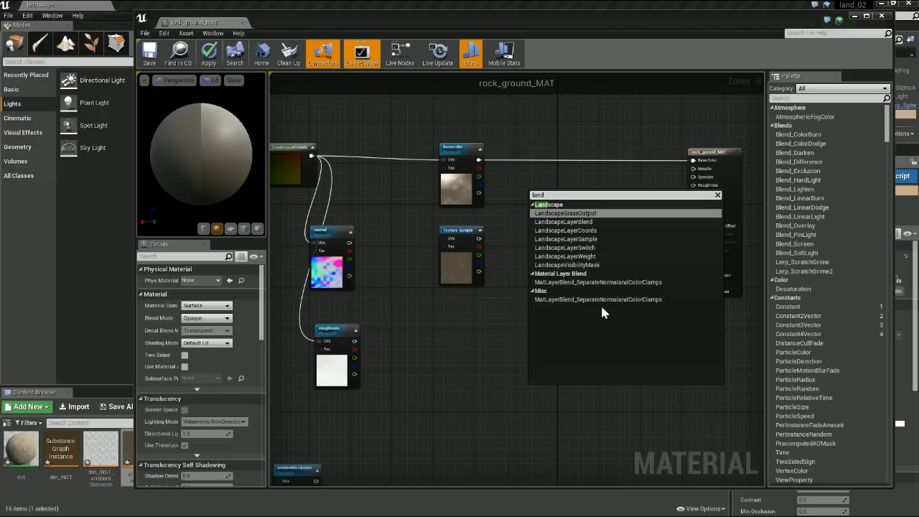
click(565, 222)
drag(543, 192, 569, 193)
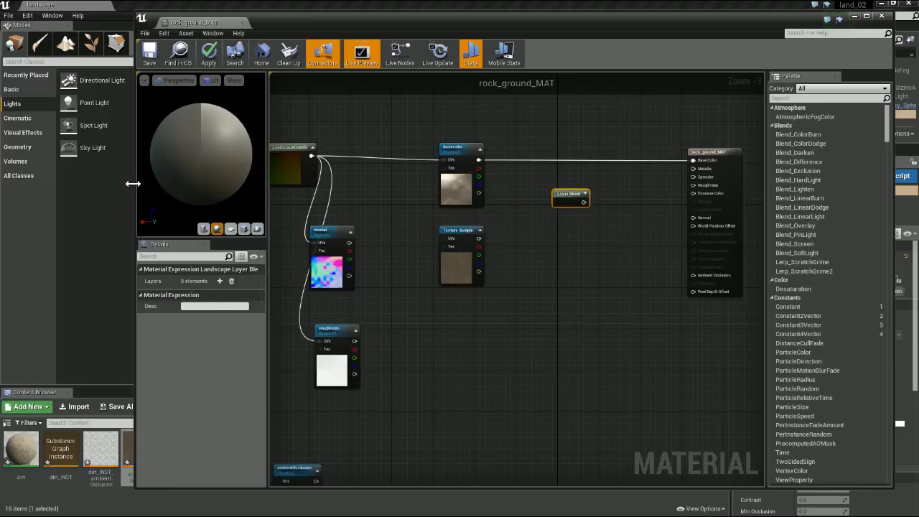
- Widen the material editor's details area and add two layers to the Layer Blend node
drag(133, 184, 90, 184)
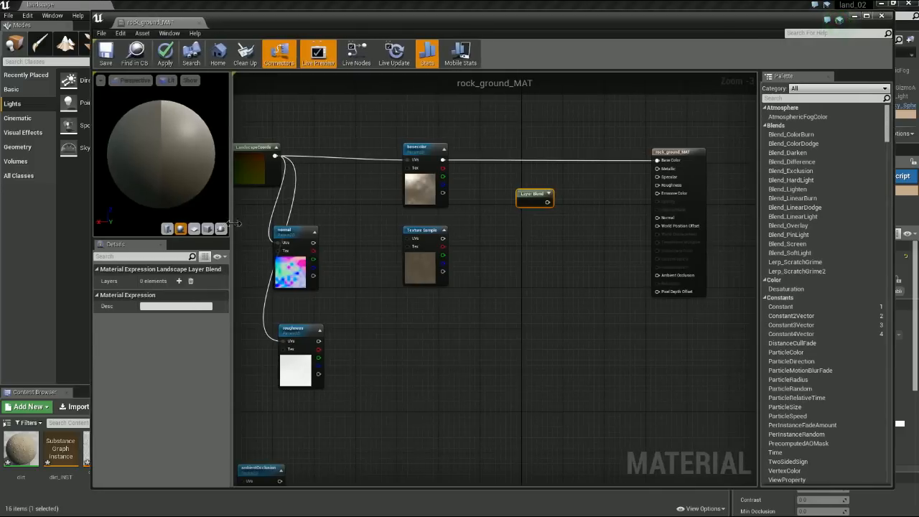
drag(228, 224, 266, 224)
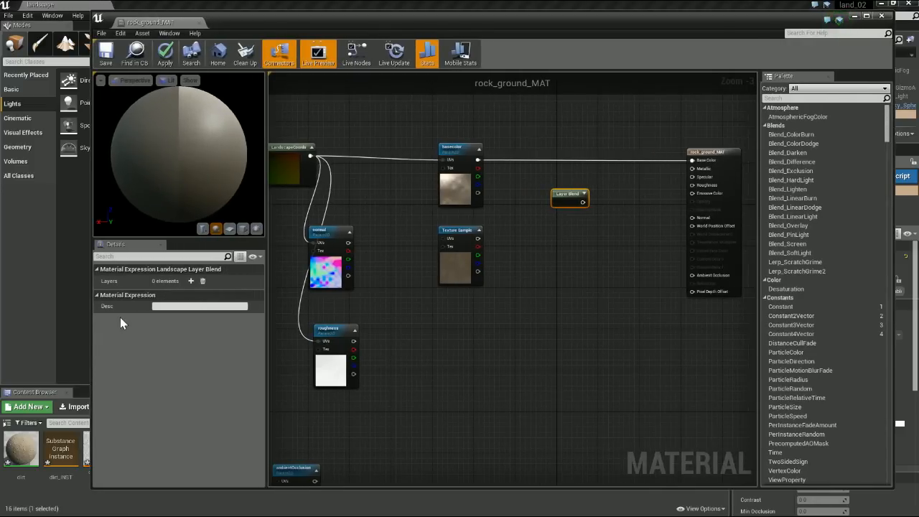
click(192, 281)
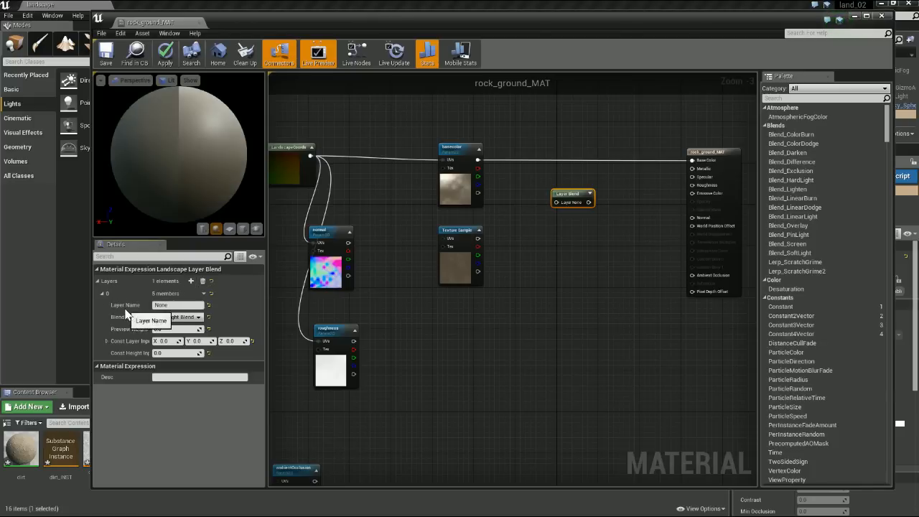
click(191, 280)
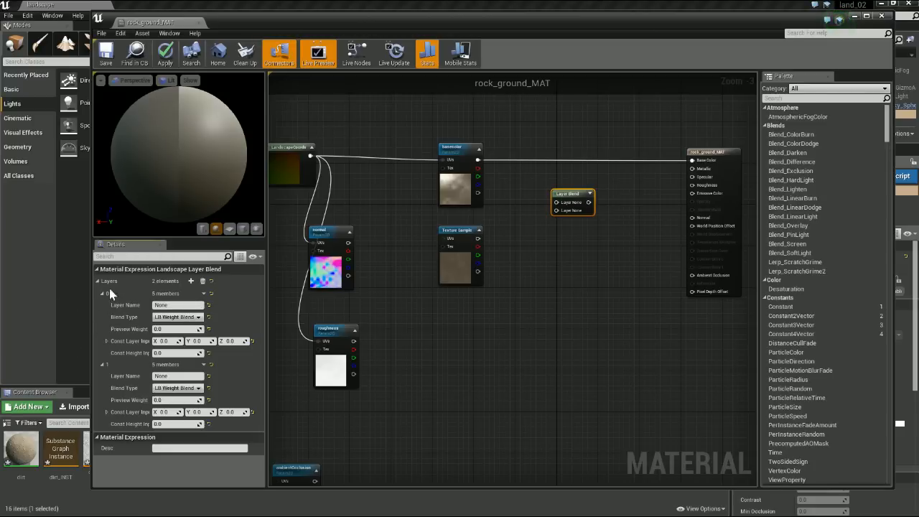
- Name the first blend layer Rocks and set its blend type to LB Alpha Blend
click(158, 305)
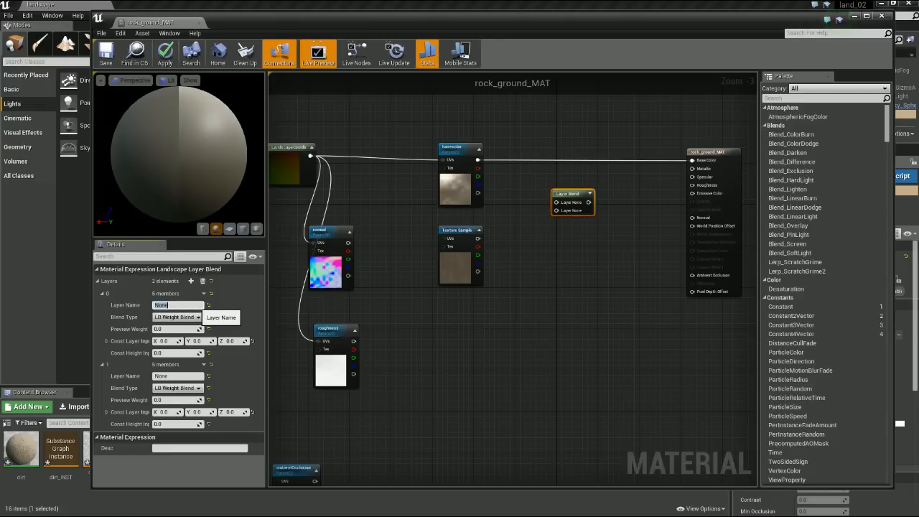
text(Rocks)
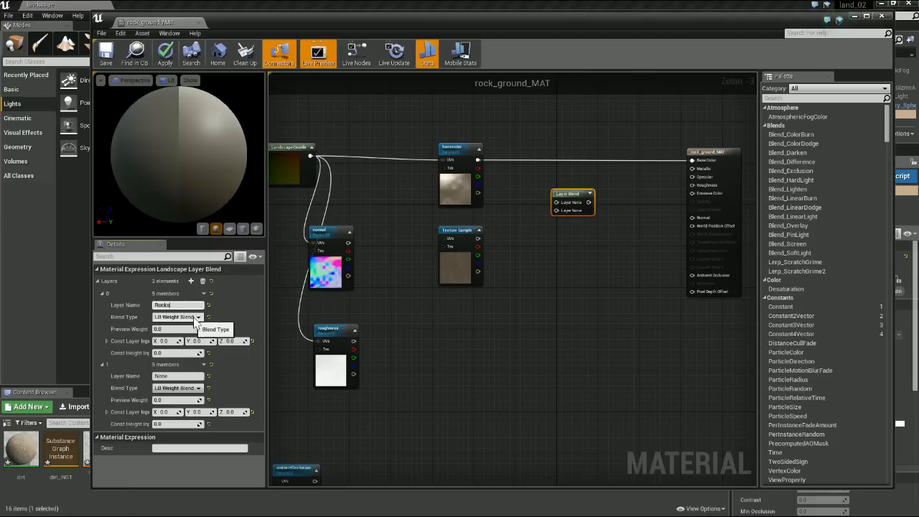
click(198, 317)
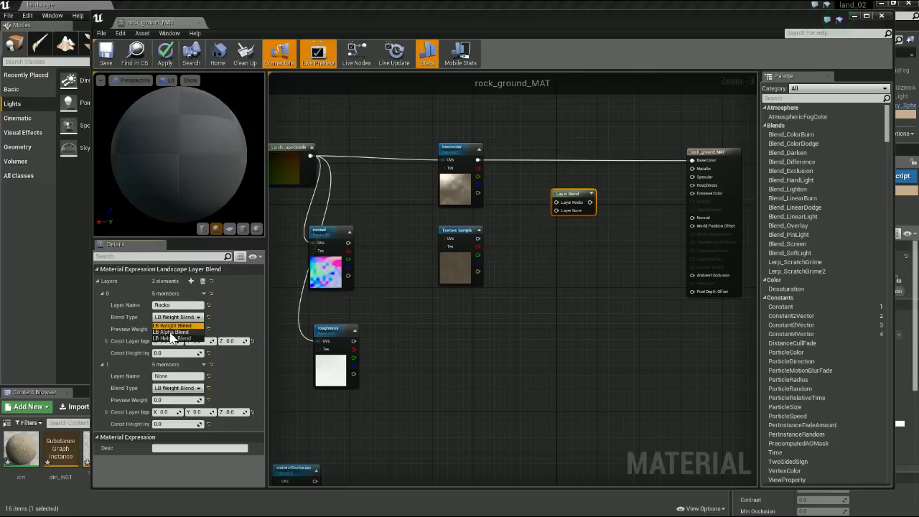
click(171, 332)
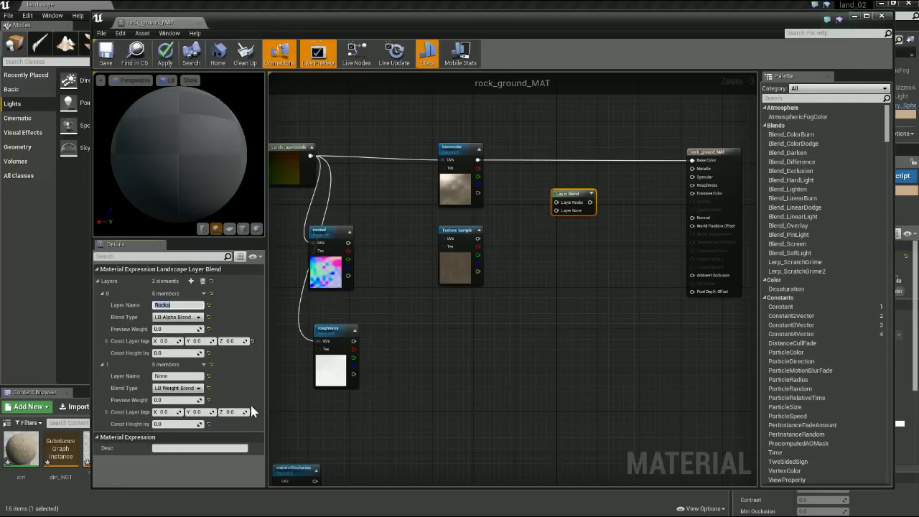
- Name the second blend layer Dirt and set its blend type to LB Height Blend
click(172, 376)
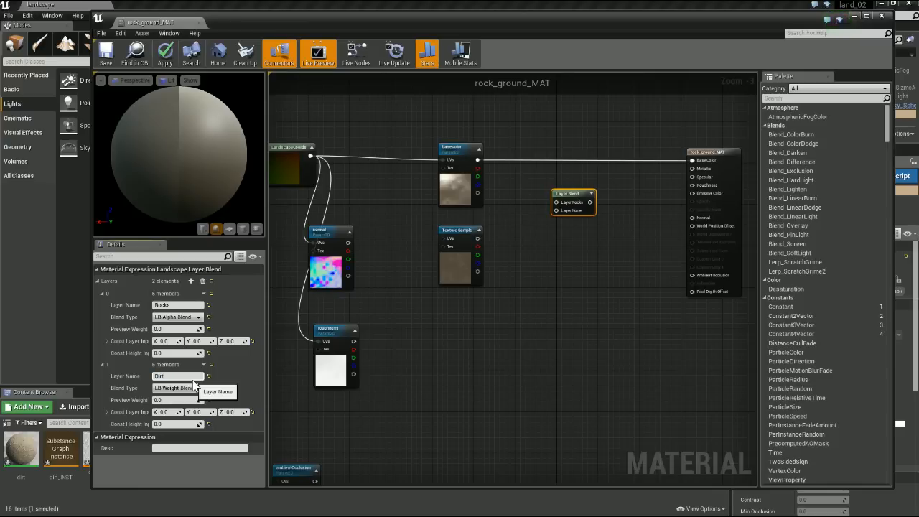
key(Return)
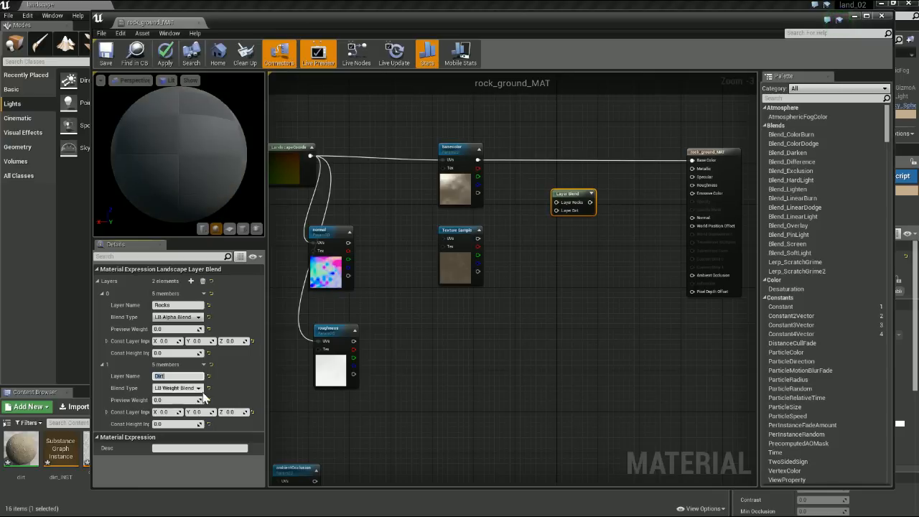
click(198, 388)
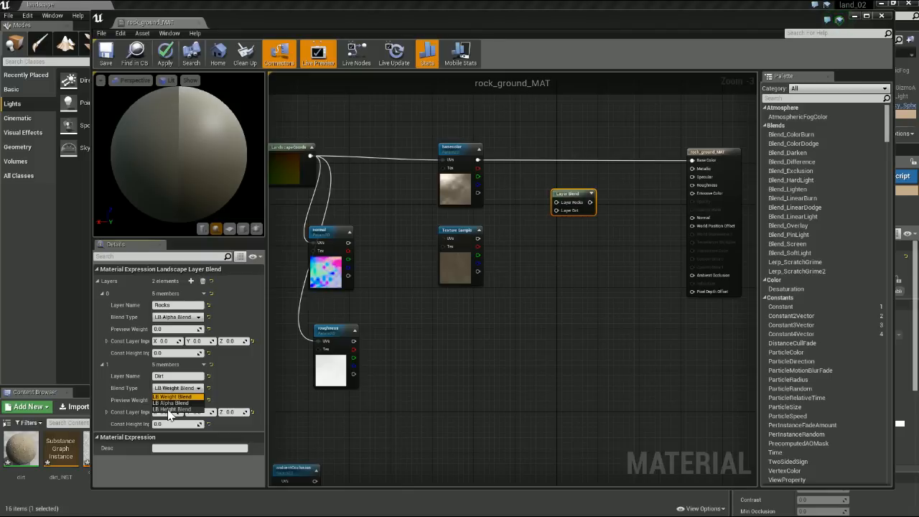
click(171, 409)
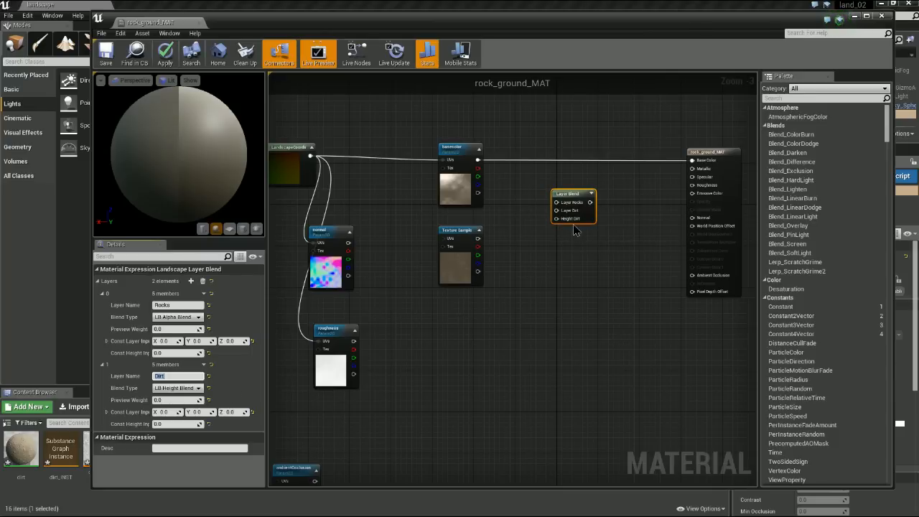
- Shift the Layer Blend node slightly away from the textures and connect the basecolor output to its Layer Rocks input
scroll(575, 233, up, 3)
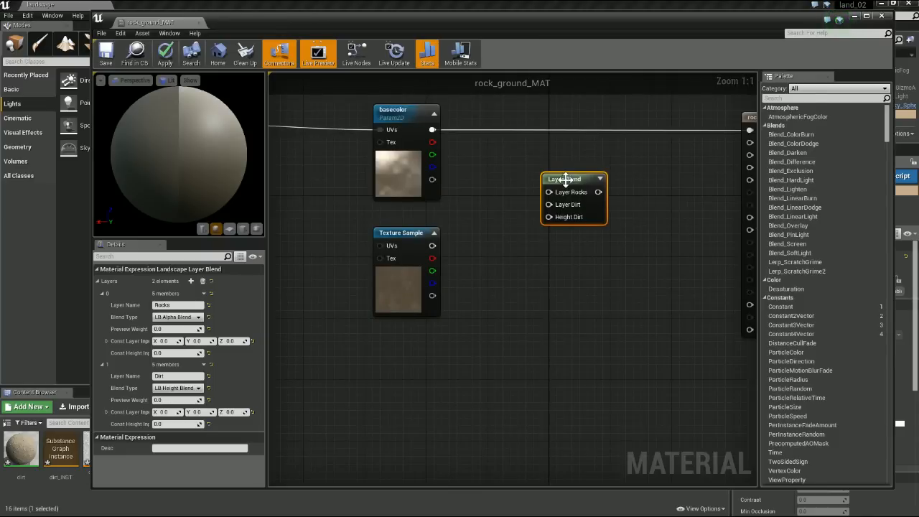
drag(565, 179, 565, 171)
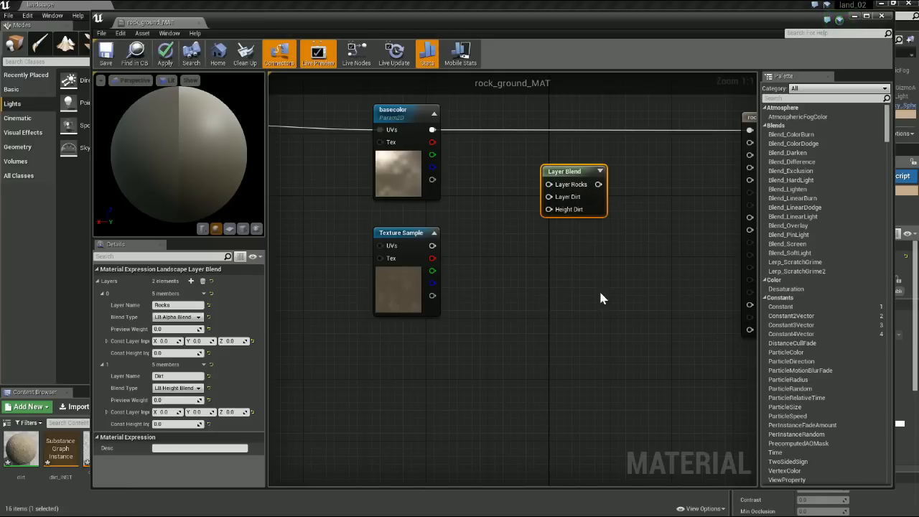
drag(564, 172, 580, 173)
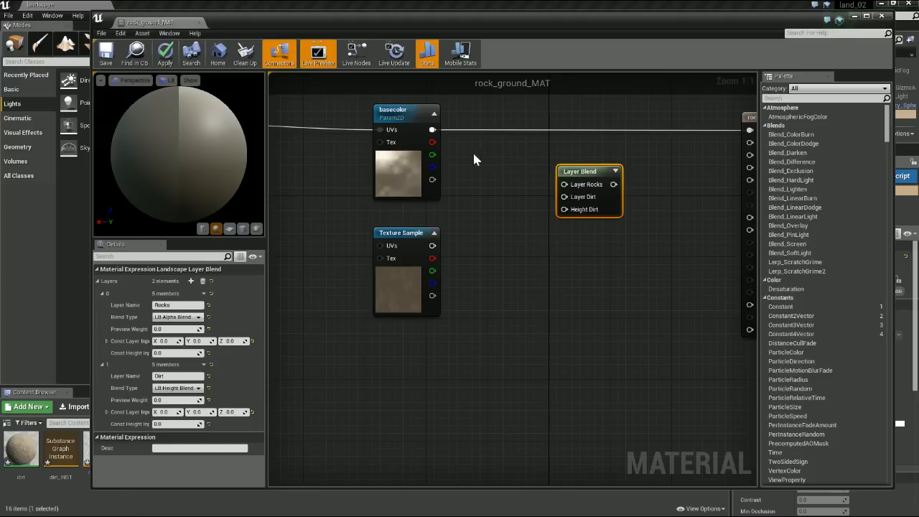
drag(431, 129, 487, 109)
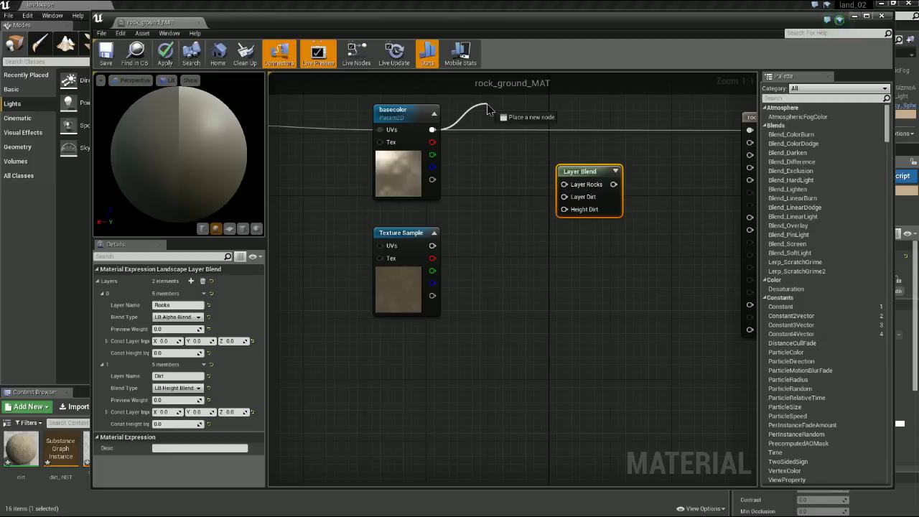
drag(486, 108, 566, 188)
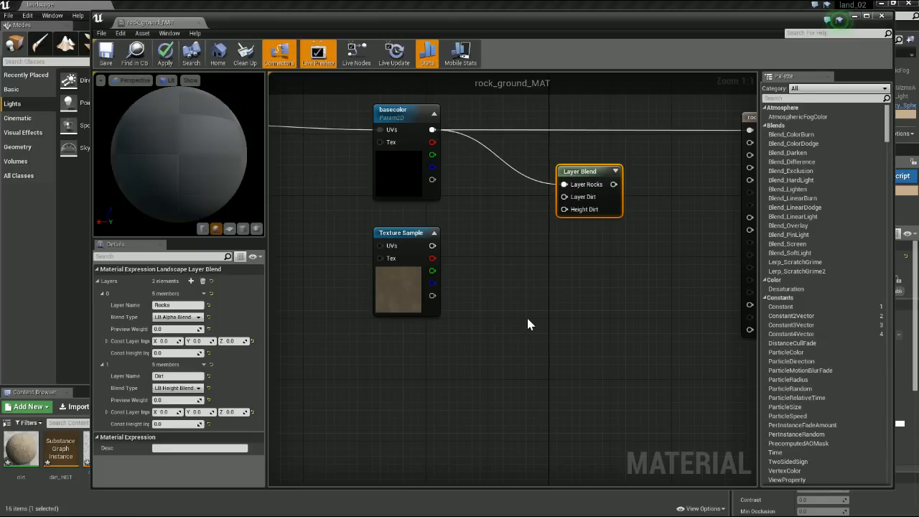
- Connect the dirt Texture Sample's color output to the Layer Dirt input of the Layer Blend node
click(402, 233)
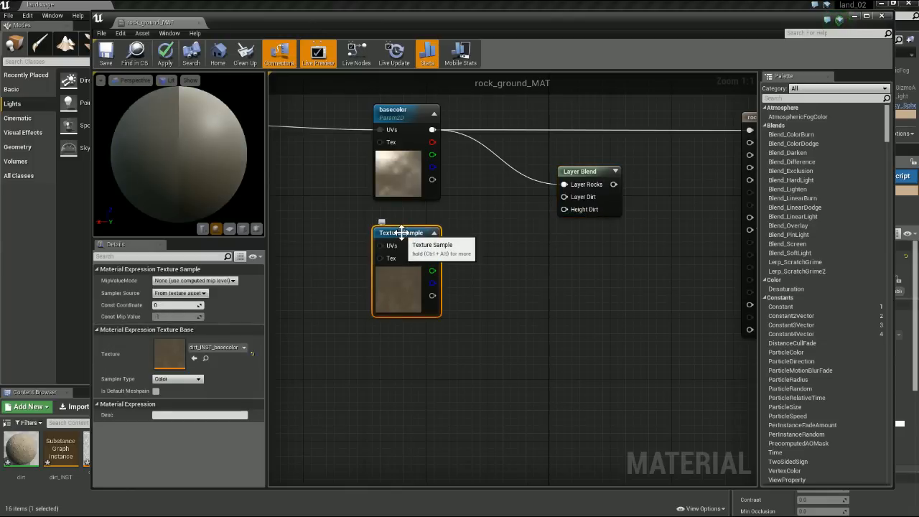
mouse_move(401, 232)
mouse_down()
mouse_move(409, 236)
mouse_move(400, 232)
mouse_up()
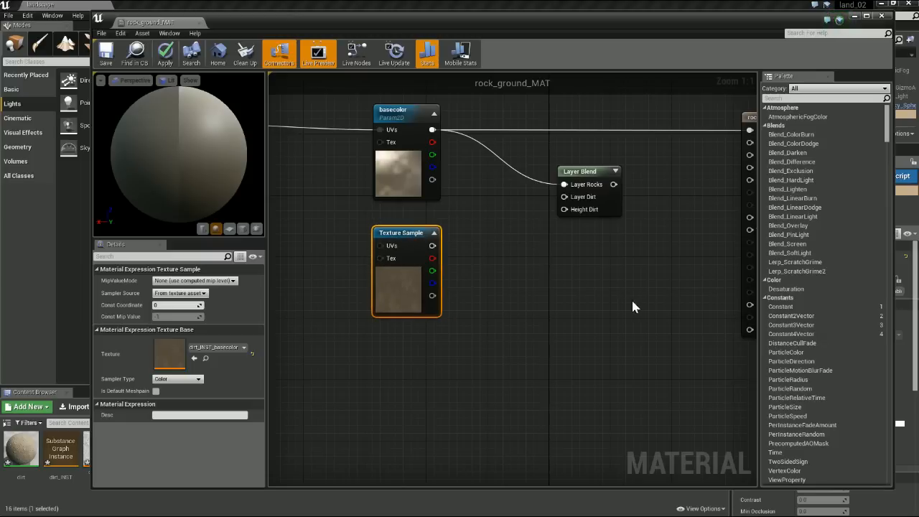
drag(432, 246, 564, 197)
click(605, 334)
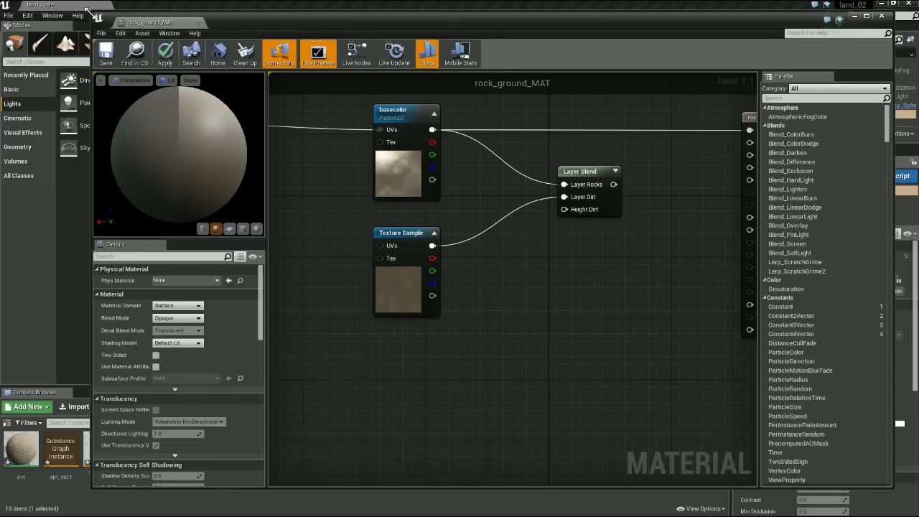
- Rearrange the material editor window to uncover the content assets, and enable the Height output of rock_ground_INST
drag(300, 19, 590, 17)
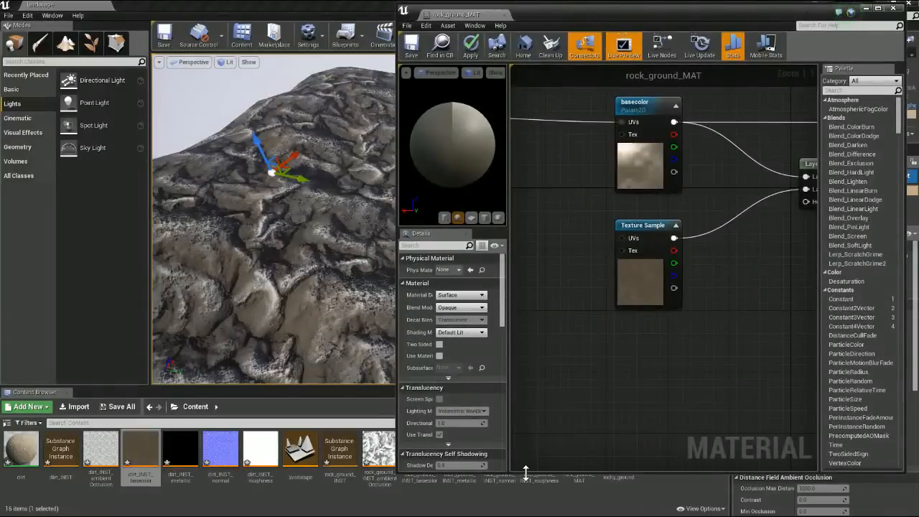
drag(525, 463, 523, 415)
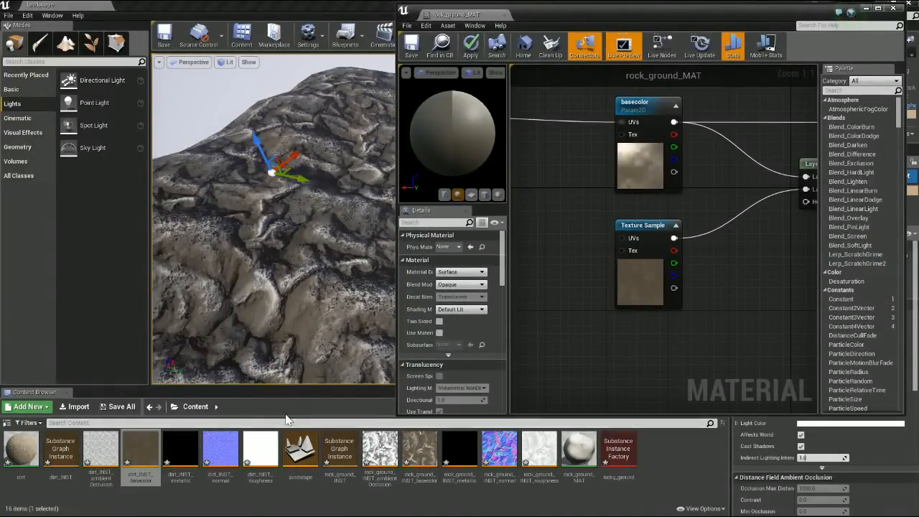
drag(288, 388, 289, 406)
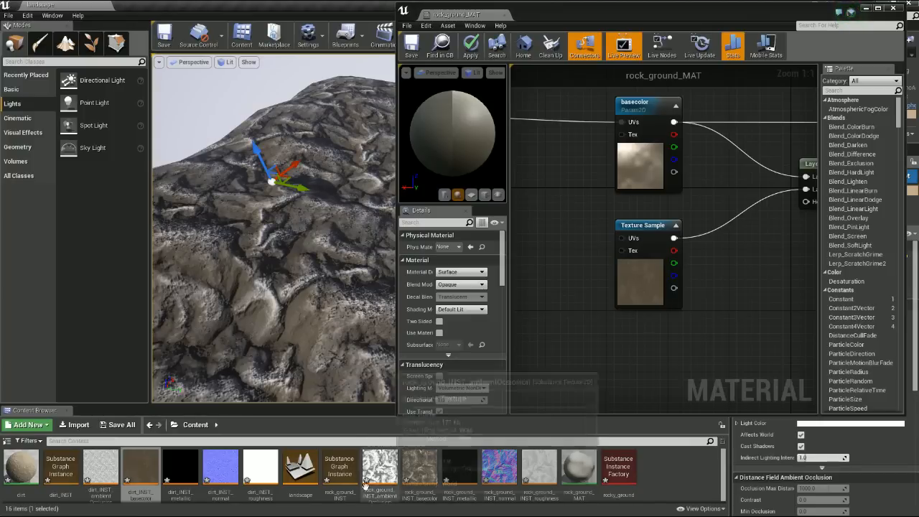
double_click(340, 467)
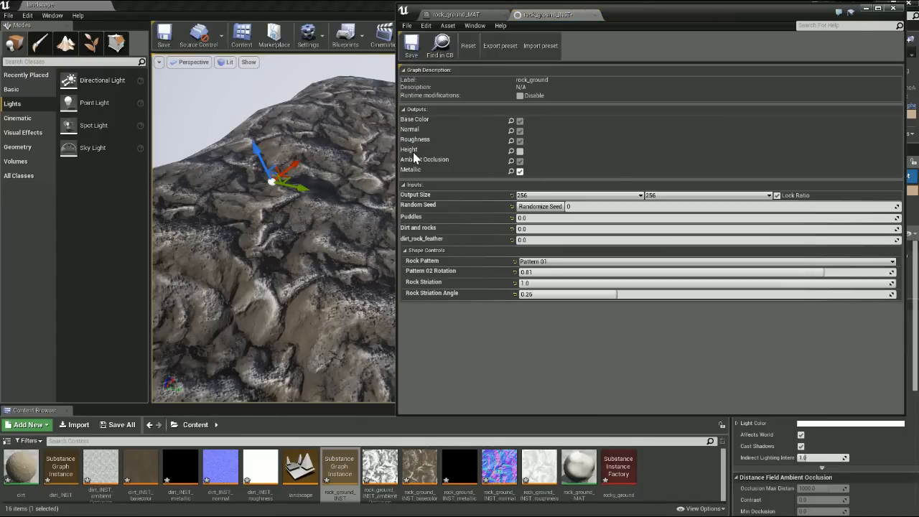
click(519, 152)
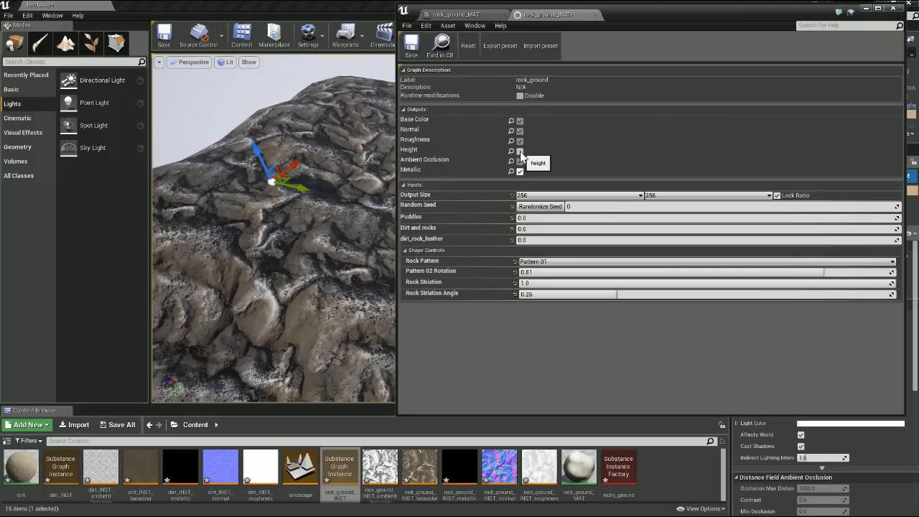
click(520, 151)
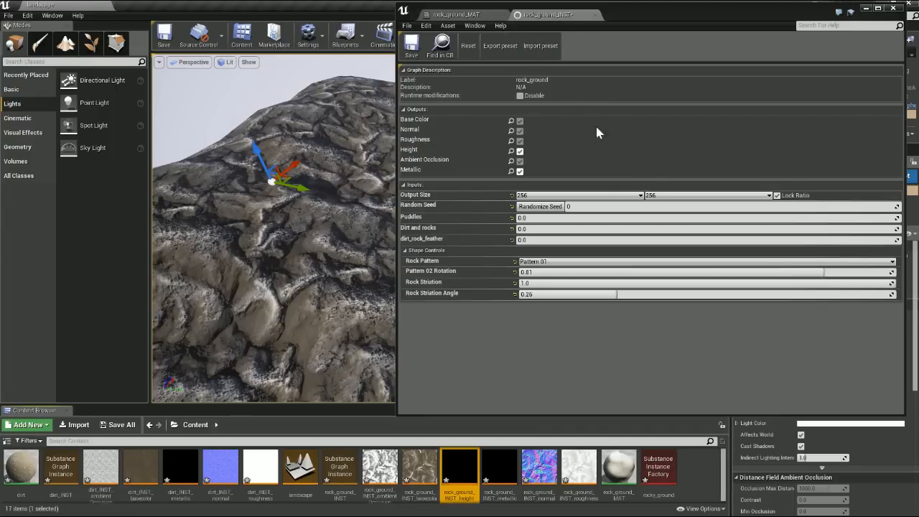
- Add the rock_ground_INST_height texture to the rock_ground_MAT graph as a Texture Sample and enlarge the material editor window
click(463, 14)
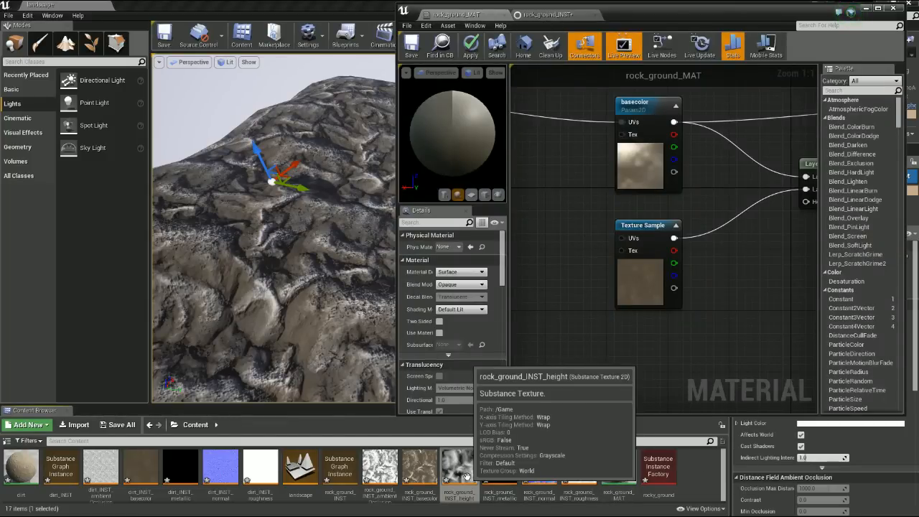
drag(466, 475, 632, 334)
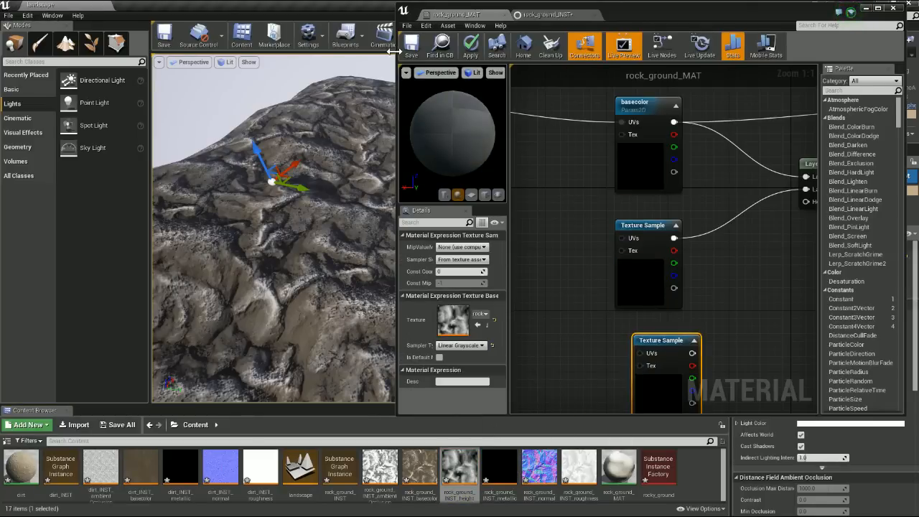
drag(394, 51, 121, 52)
drag(4, 27, 1, 29)
drag(404, 416, 400, 496)
right_drag(414, 325, 603, 335)
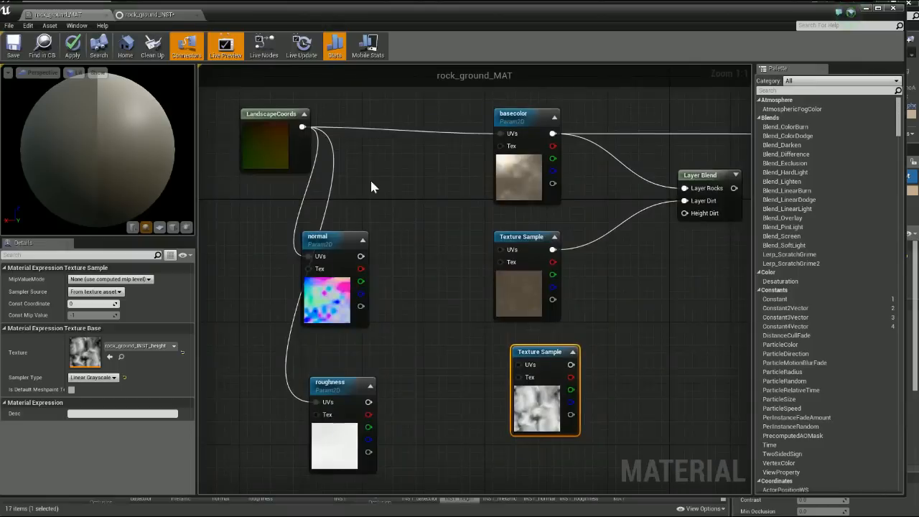
- Spread out the LandscapeCoords, normal and roughness nodes to clear space beside the base color textures
drag(273, 119, 248, 119)
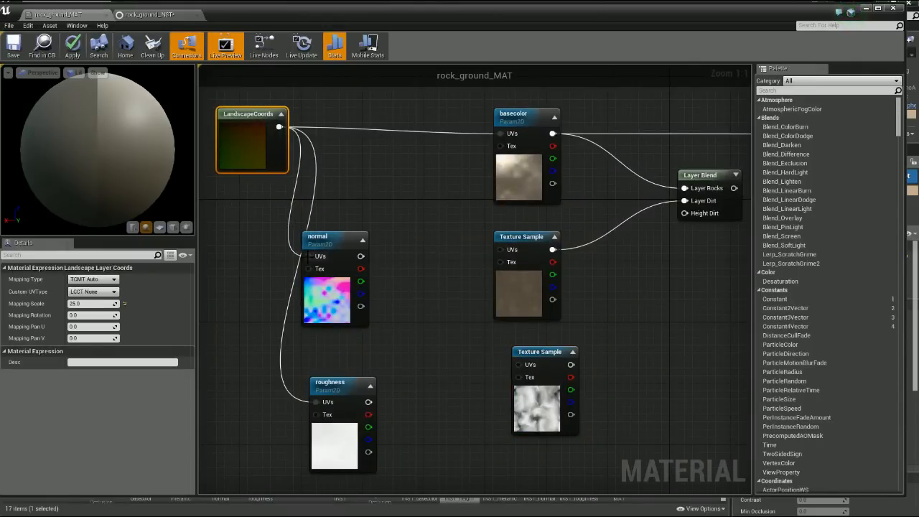
drag(315, 237, 252, 305)
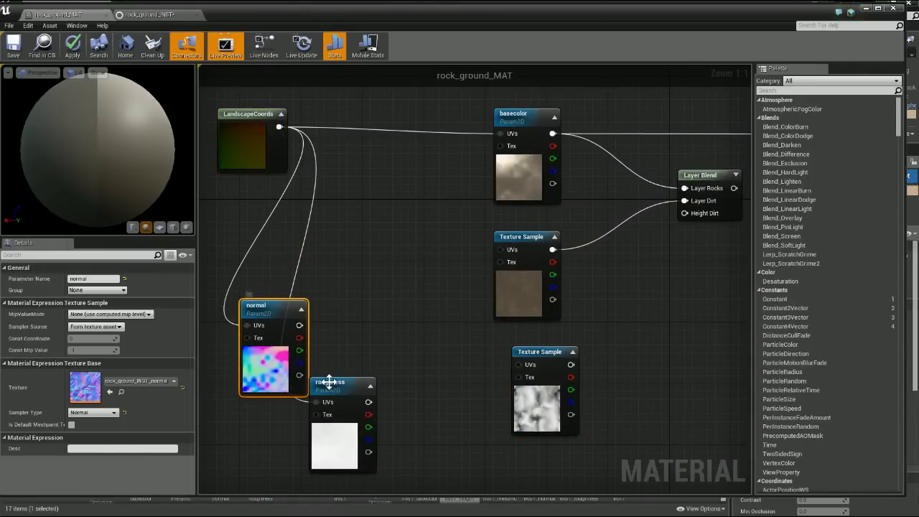
drag(329, 381, 282, 404)
drag(529, 237, 526, 230)
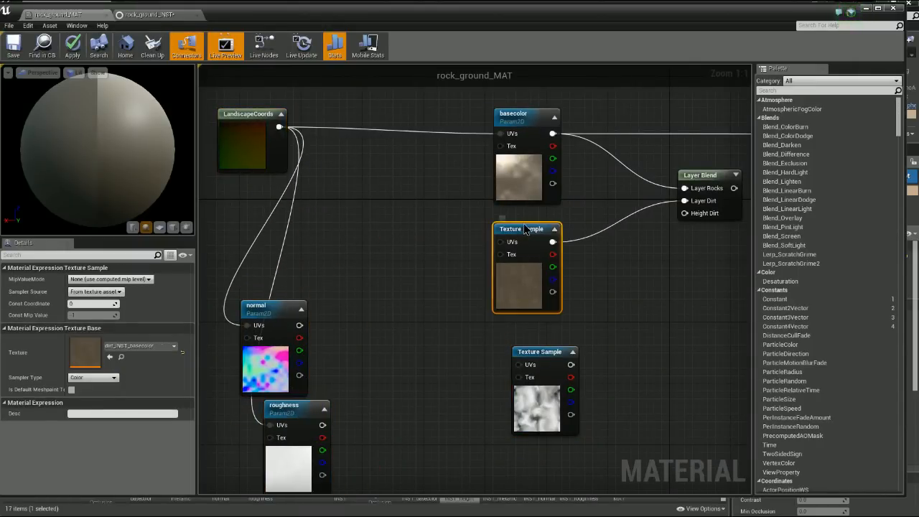
- Place the height Texture Sample beside the normal node and connect LandscapeCoords to the UVs of the dirt and height samples
drag(543, 355, 393, 305)
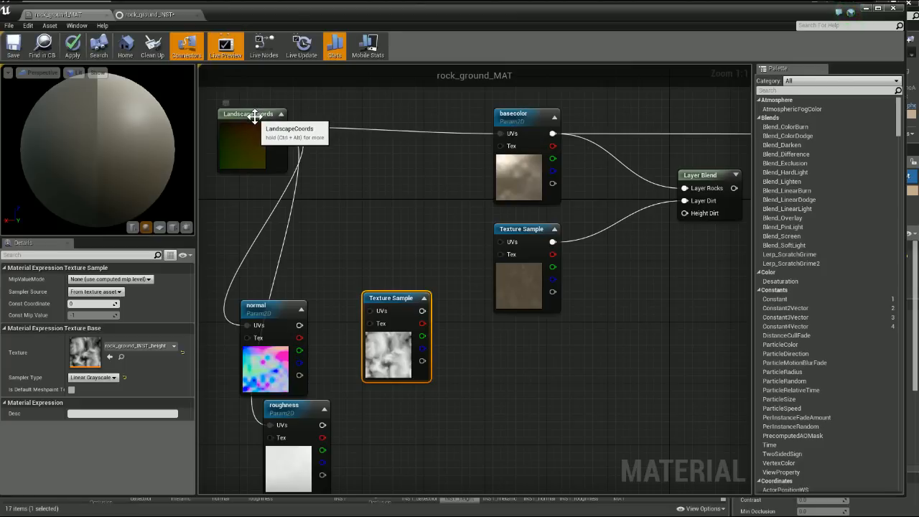
drag(280, 128, 501, 245)
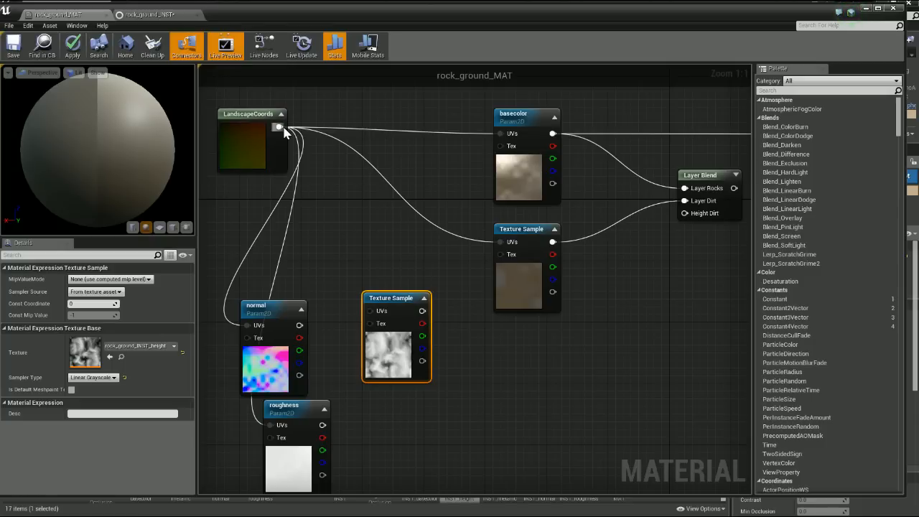
drag(279, 127, 415, 298)
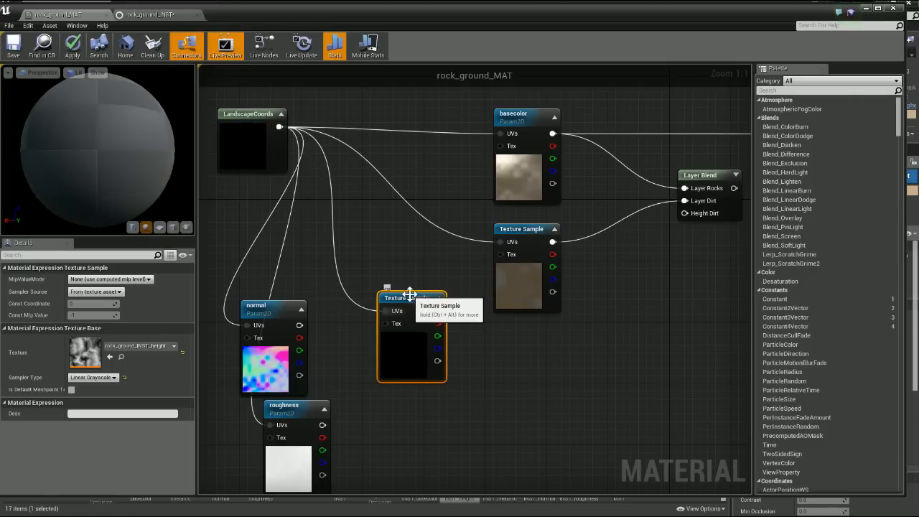
- Align the two base color textures with the Layer Blend node and connect the height Texture Sample to its Height Dirt input
drag(526, 114, 524, 98)
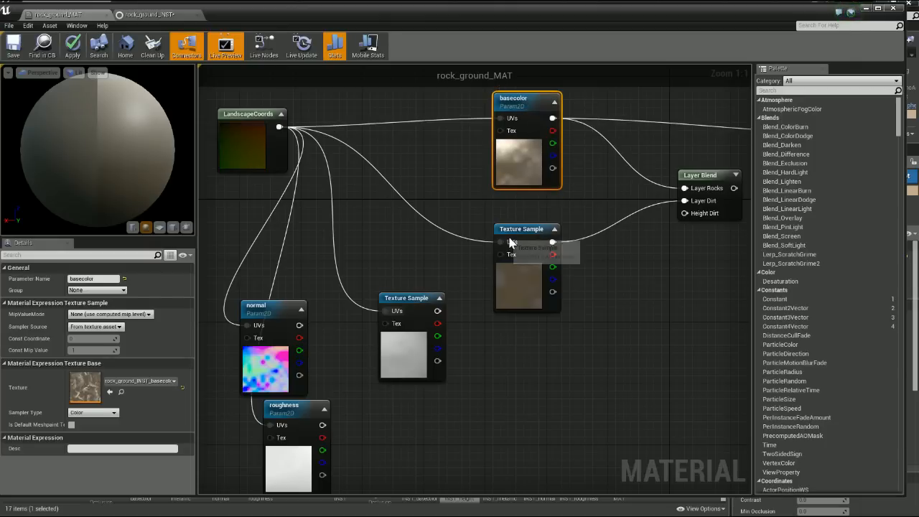
drag(532, 238, 533, 215)
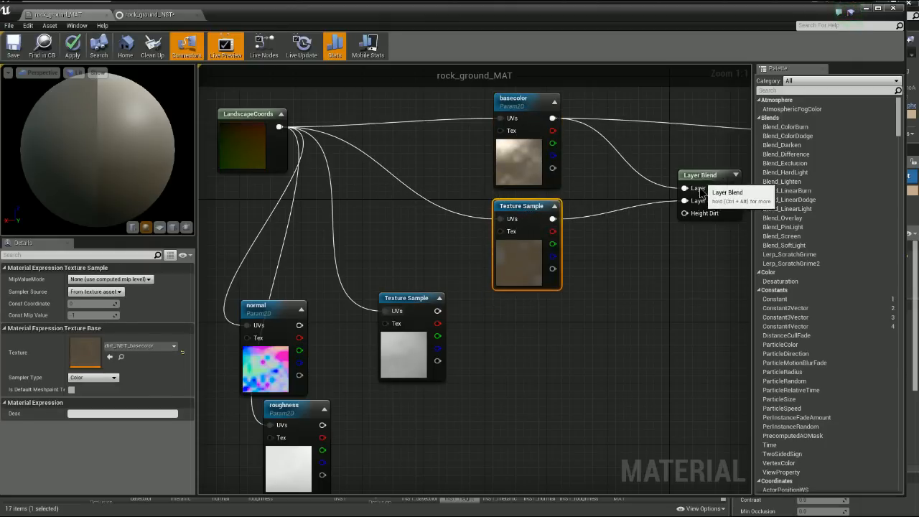
drag(704, 174, 700, 191)
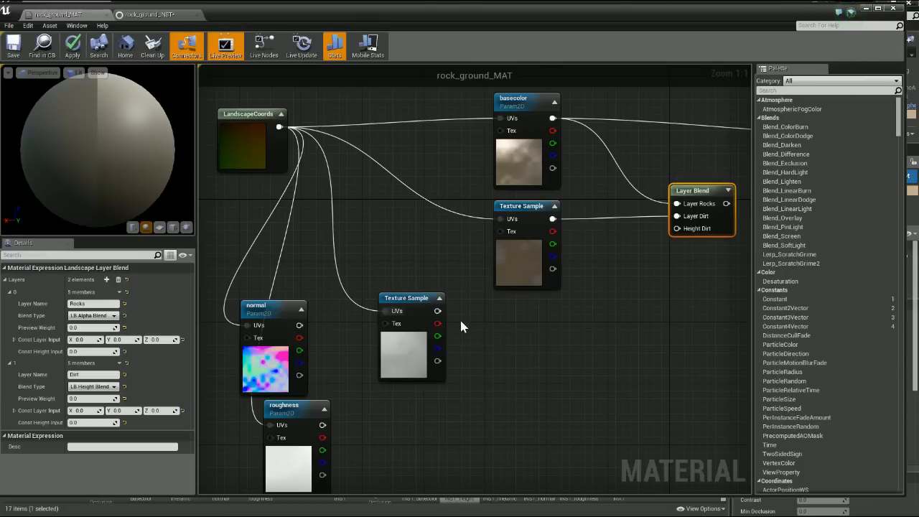
drag(441, 313, 682, 237)
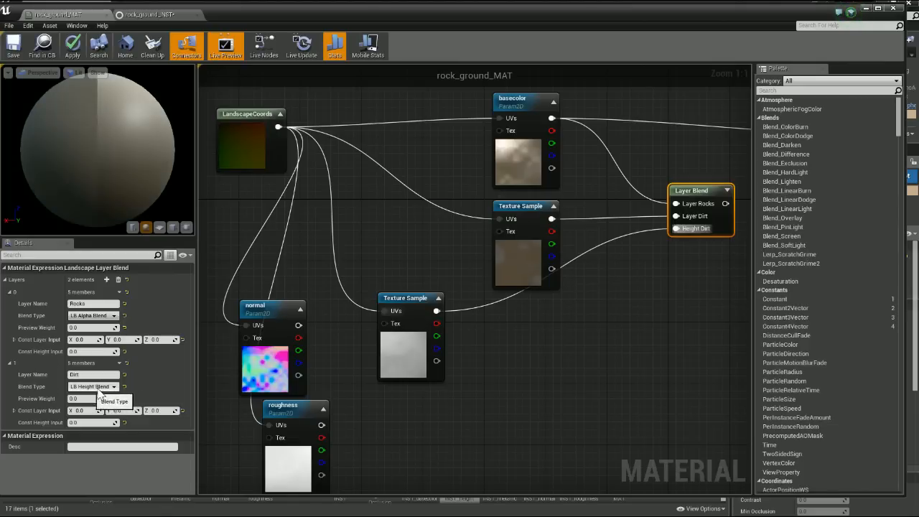
drag(411, 298, 410, 307)
- Move LandscapeCoords farther from the textures and connect the Layer Blend output to the material's Base Color input
right_drag(640, 320, 518, 321)
scroll(574, 319, down, 2)
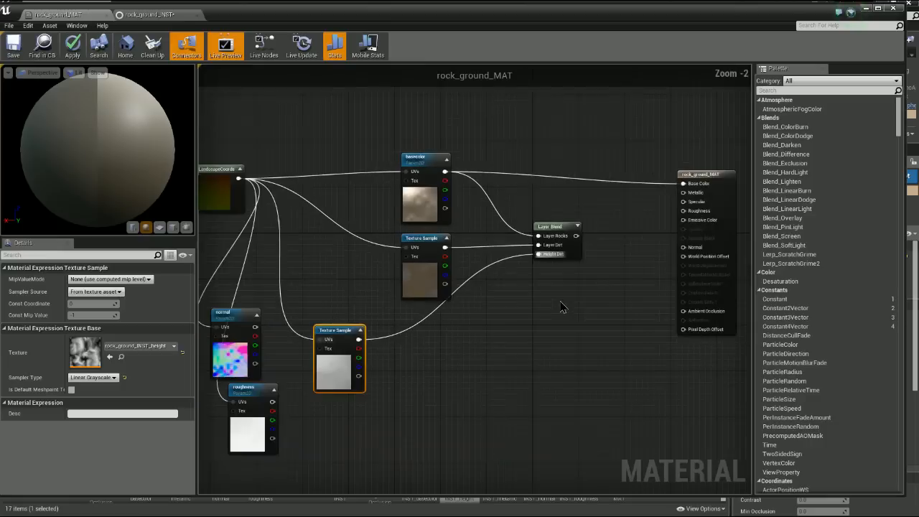
right_drag(216, 109, 276, 106)
drag(268, 162, 234, 158)
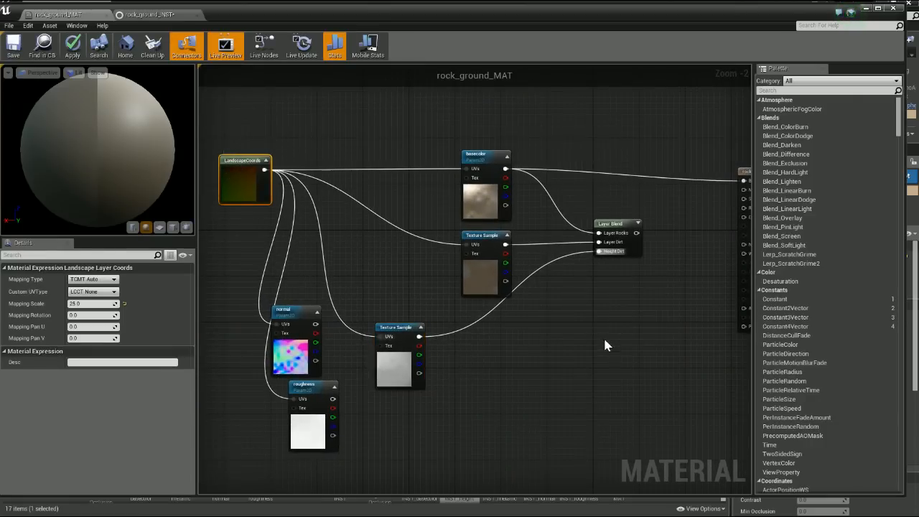
right_drag(608, 351, 577, 333)
drag(597, 229, 704, 178)
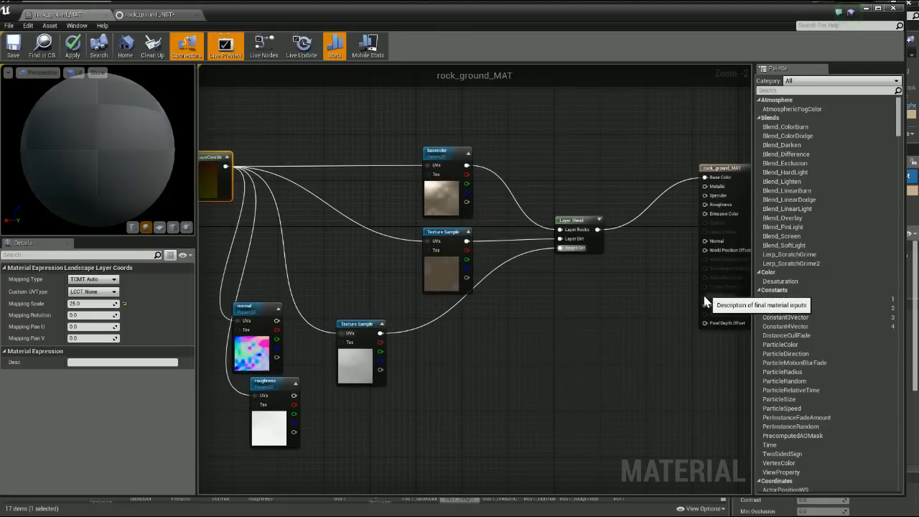
- Group the two base color textures and their Layer Blend node in a comment box titled Base Color
drag(395, 130, 601, 316)
text(c)
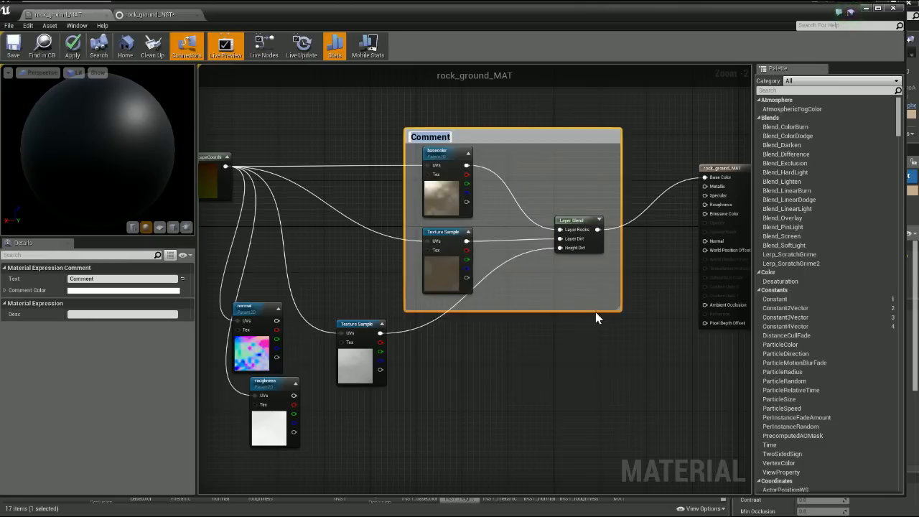
text(Base Color)
key(Return)
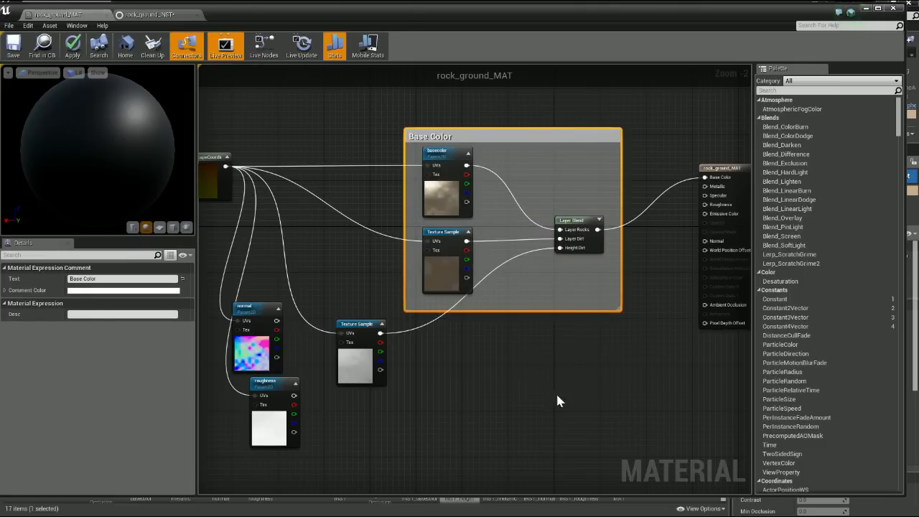
click(550, 404)
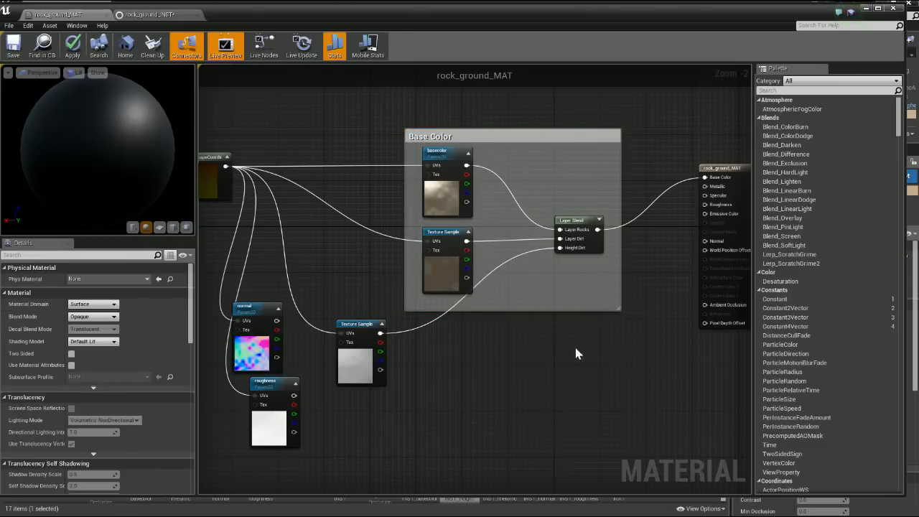
- Lower the material output node, shift the height Texture Sample aside, and place the roughness node below the Base Color group
right_drag(513, 358, 458, 341)
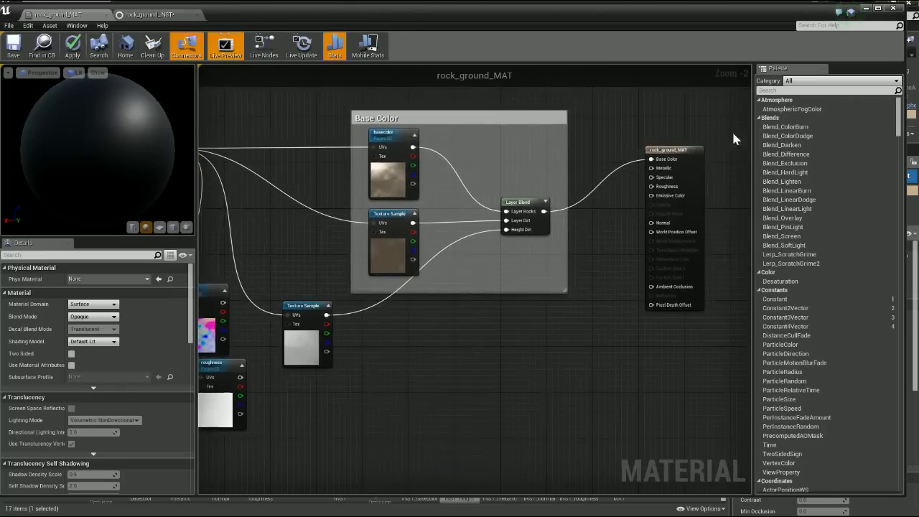
drag(683, 149, 693, 256)
right_drag(533, 350, 564, 347)
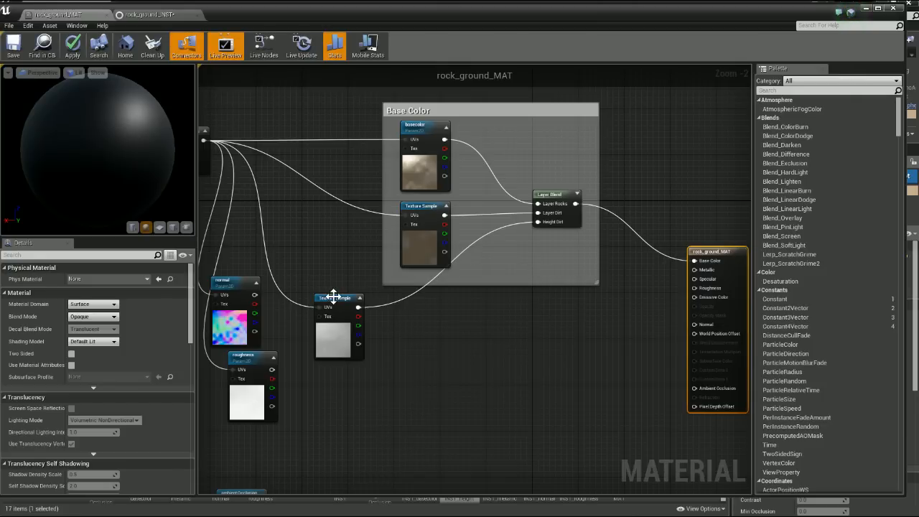
drag(333, 296, 309, 297)
drag(248, 356, 425, 319)
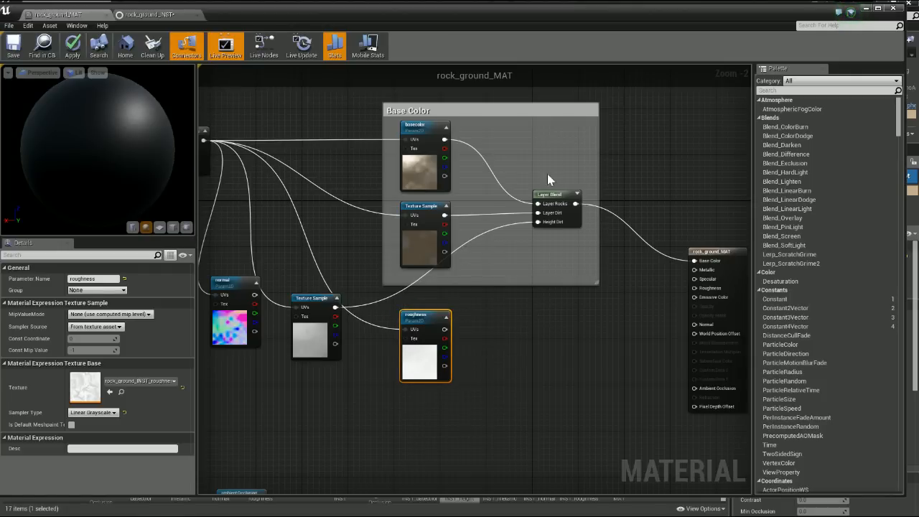
- Add the dirt_INST_roughness texture below the roughness node and connect LandscapeCoords to its UVs
drag(221, 21, 576, 22)
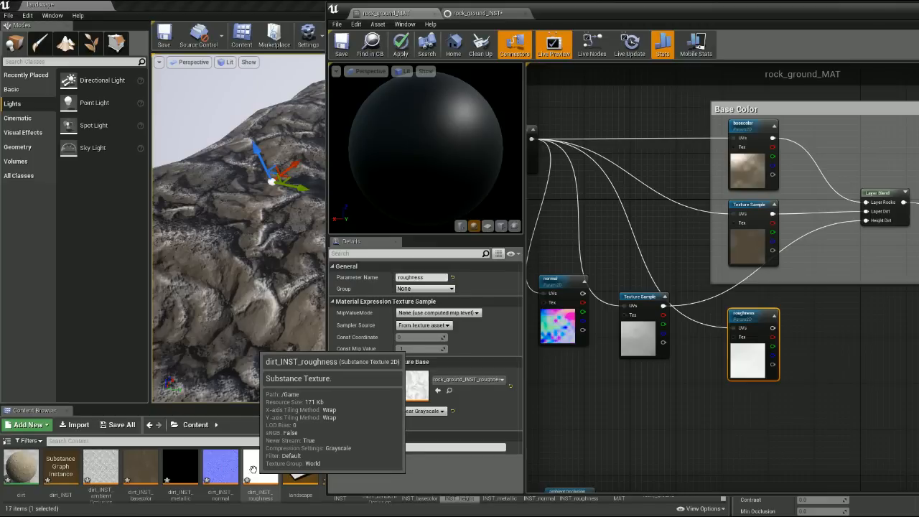
drag(253, 470, 649, 397)
drag(583, 7, 402, 7)
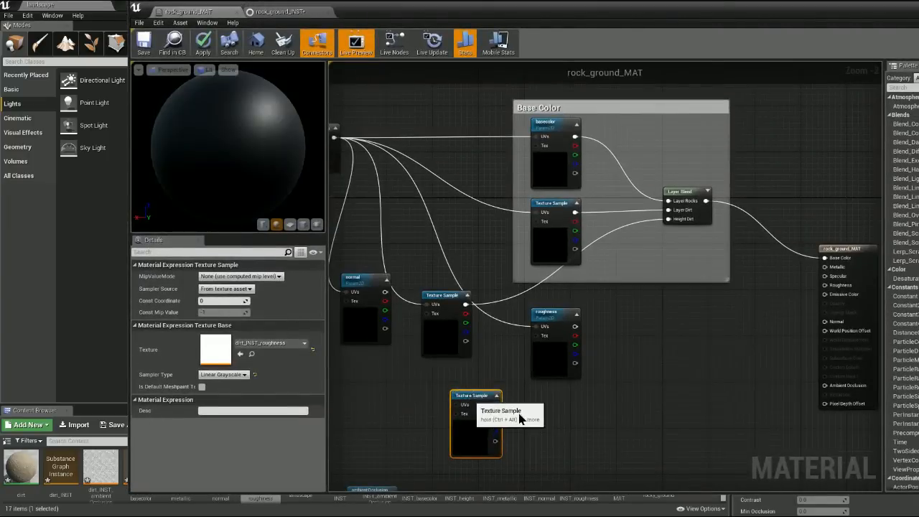
drag(464, 394, 543, 396)
right_drag(390, 128, 441, 126)
click(360, 123)
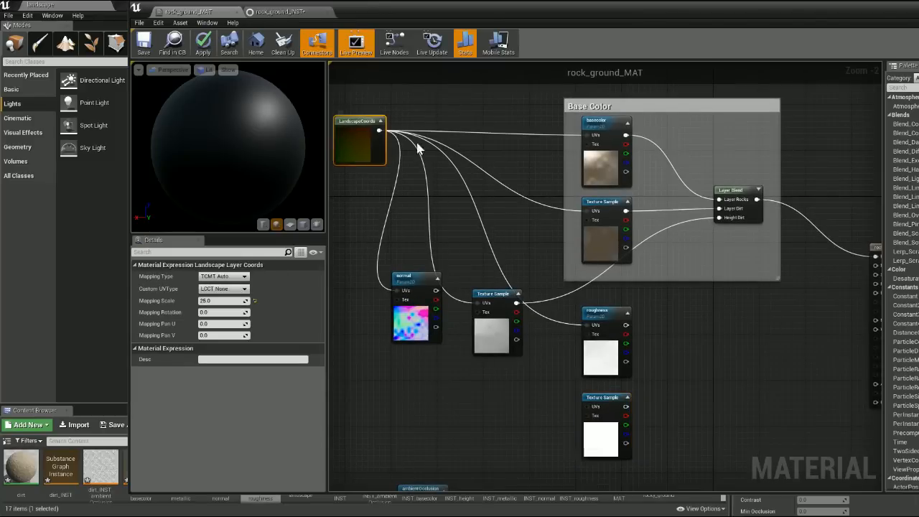
drag(379, 129, 586, 406)
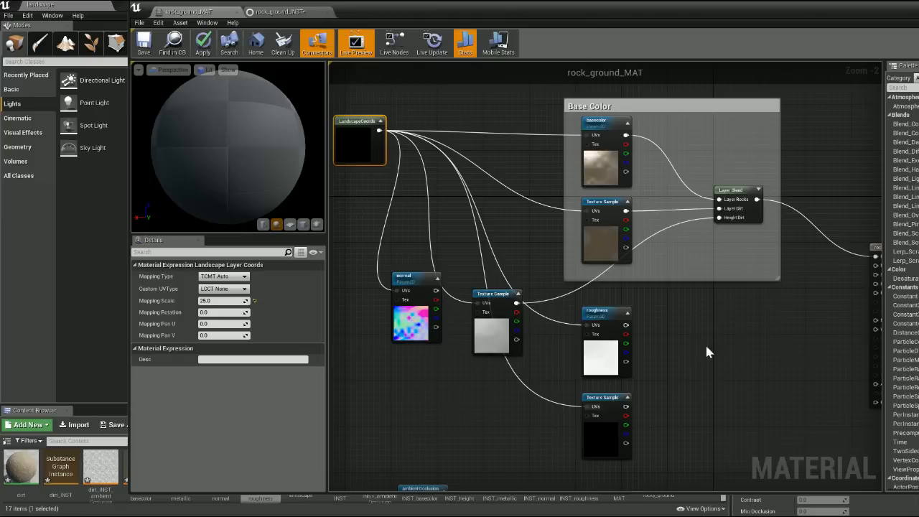
- Duplicate the Layer Blend node and connect the roughness node to Layer Rocks, dirt roughness to Layer Dirt, and the height sample to Height Dirt
click(738, 189)
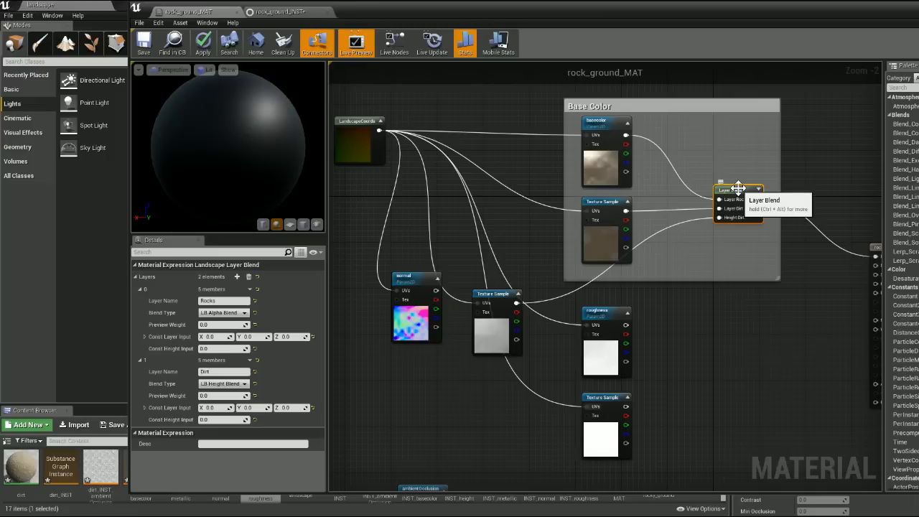
key(ctrl+c)
click(729, 353)
key(ctrl+v)
mouse_move(682, 339)
right_down()
mouse_move(597, 277)
mouse_move(566, 267)
right_up()
drag(509, 253, 615, 294)
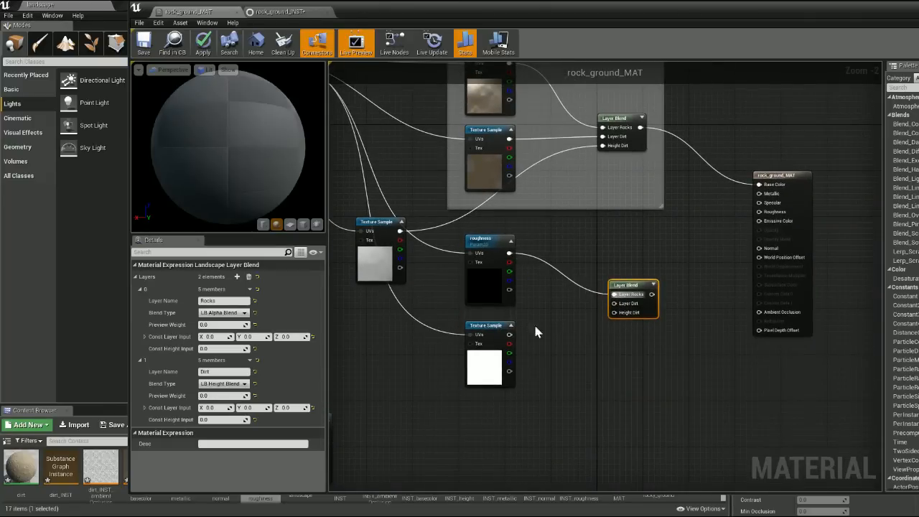
mouse_move(509, 334)
mouse_down()
mouse_move(553, 314)
mouse_move(614, 304)
mouse_up()
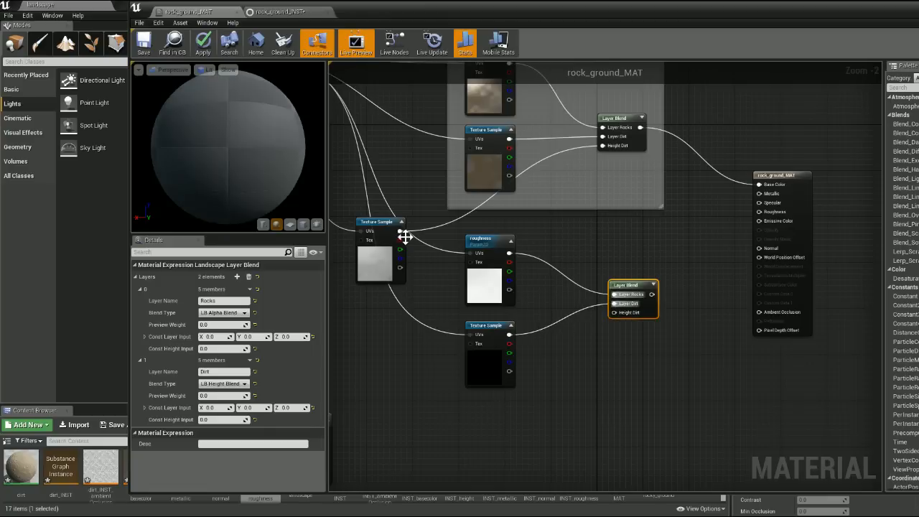
mouse_move(400, 230)
mouse_down()
mouse_move(519, 305)
mouse_move(618, 324)
mouse_move(615, 312)
mouse_up()
- Spread the normal, height Texture Sample and LandscapeCoords nodes farther away from the blended textures
right_drag(472, 298, 533, 305)
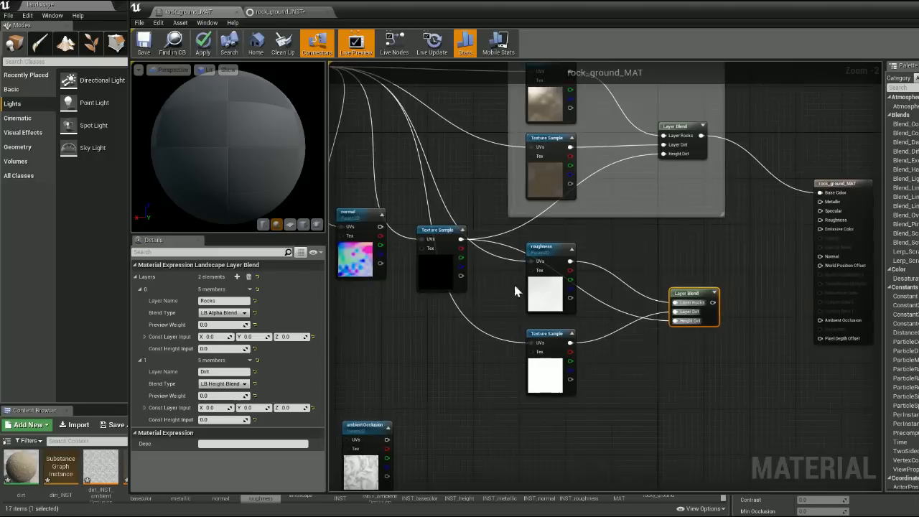
right_drag(359, 234, 468, 231)
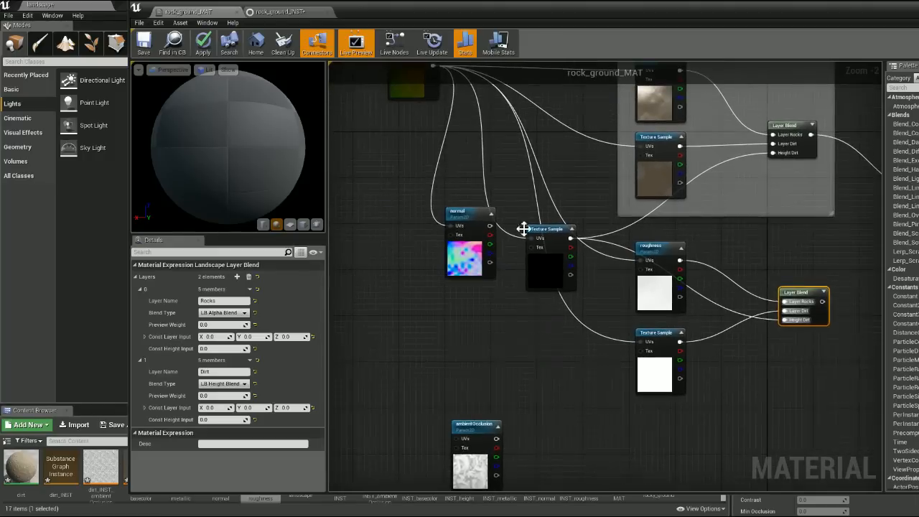
click(468, 213)
drag(470, 215, 354, 269)
drag(544, 239, 445, 233)
right_drag(544, 318, 625, 387)
drag(491, 134, 397, 133)
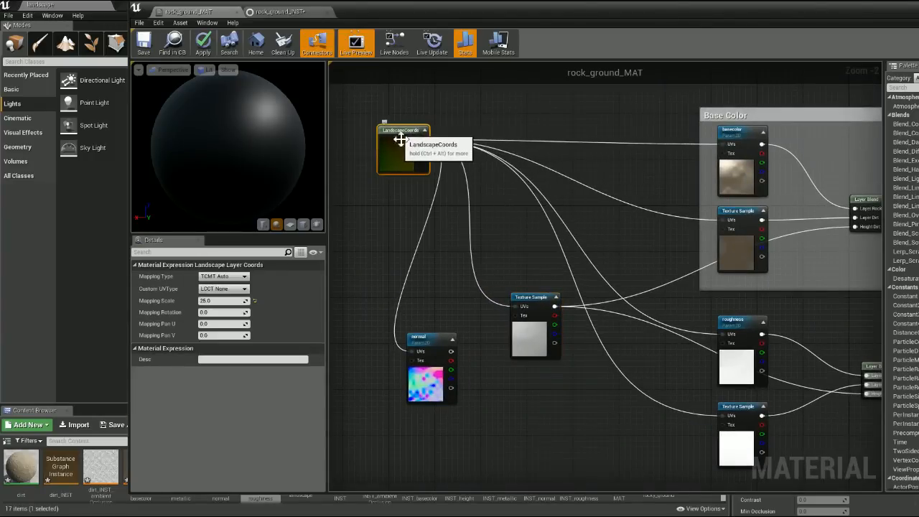
- Connect the roughness Layer Blend output to the material's Roughness input
scroll(460, 307, down, 1)
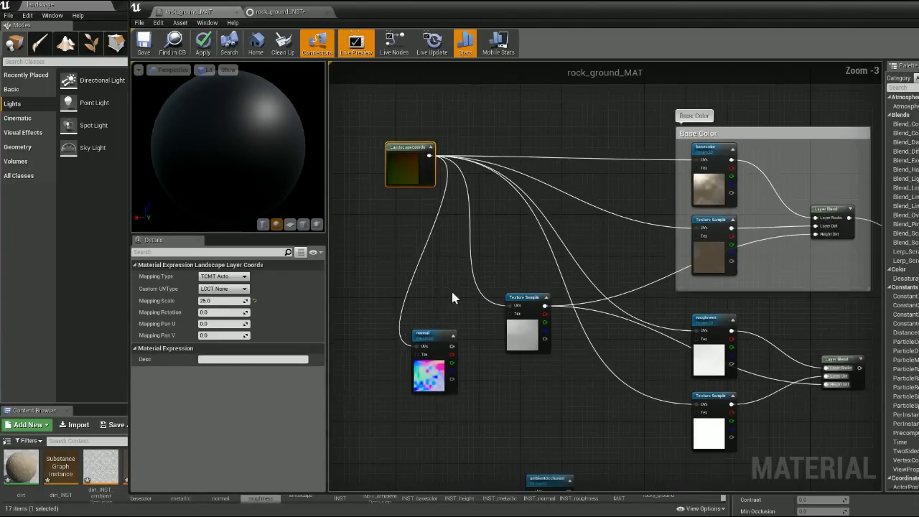
right_drag(600, 394, 302, 309)
right_drag(575, 352, 603, 396)
click(621, 387)
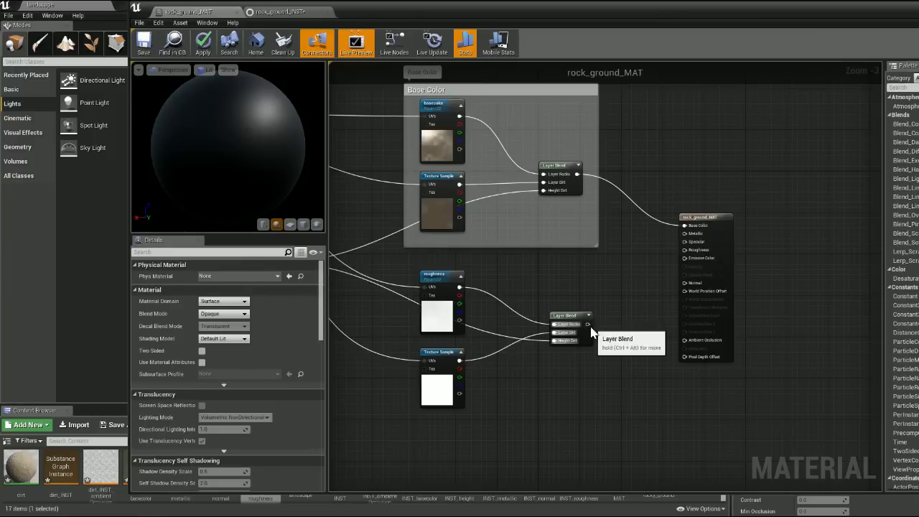
drag(588, 324, 687, 251)
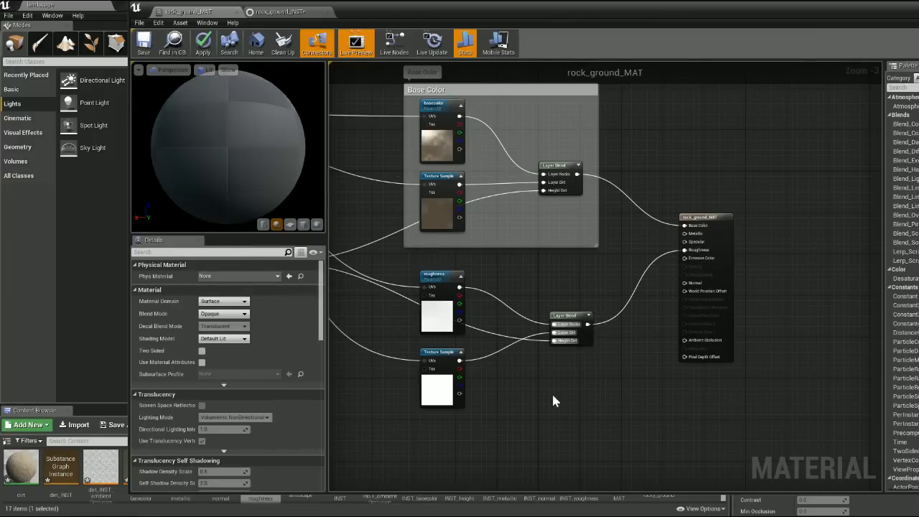
- Group the two roughness textures and their Layer Blend node in a comment box titled Roughness
right_drag(440, 275, 491, 265)
drag(447, 251, 644, 423)
text(c)
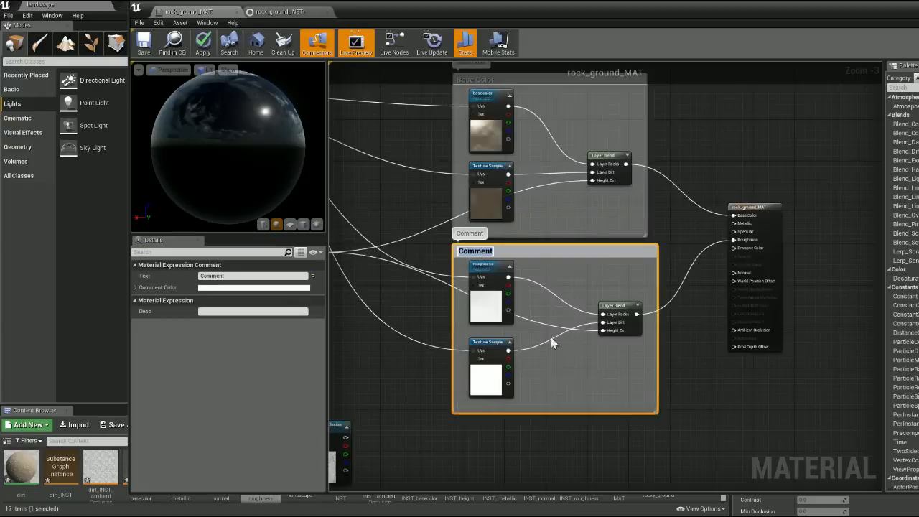
text(Roughness)
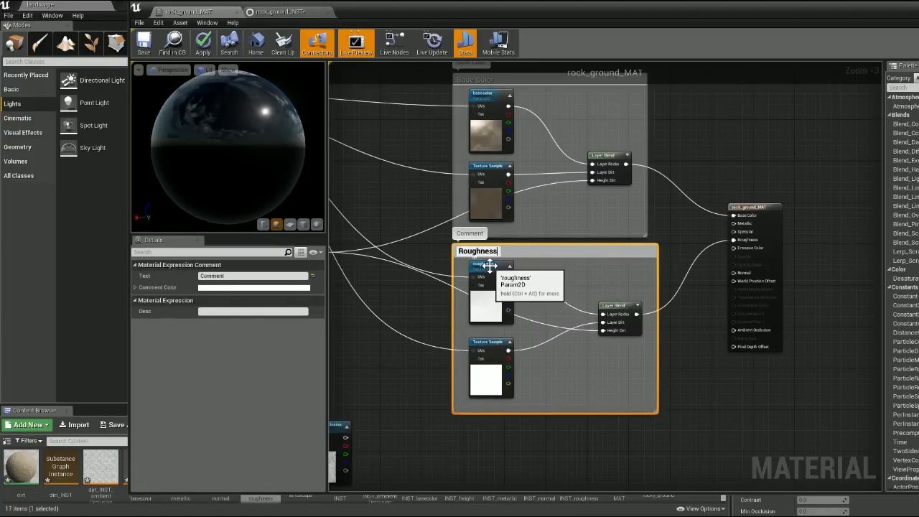
key(Return)
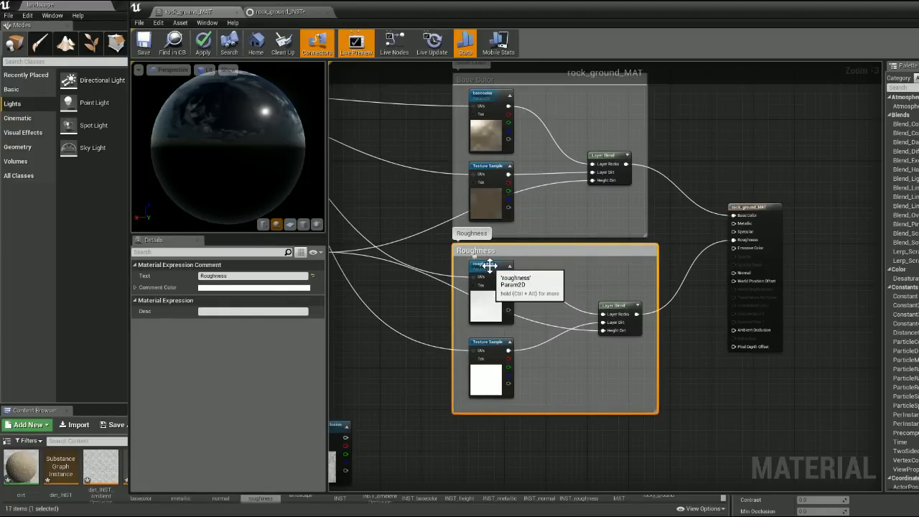
click(707, 166)
- Move the material output node slightly away from the comment boxes and place the normal node below the Roughness group
click(749, 207)
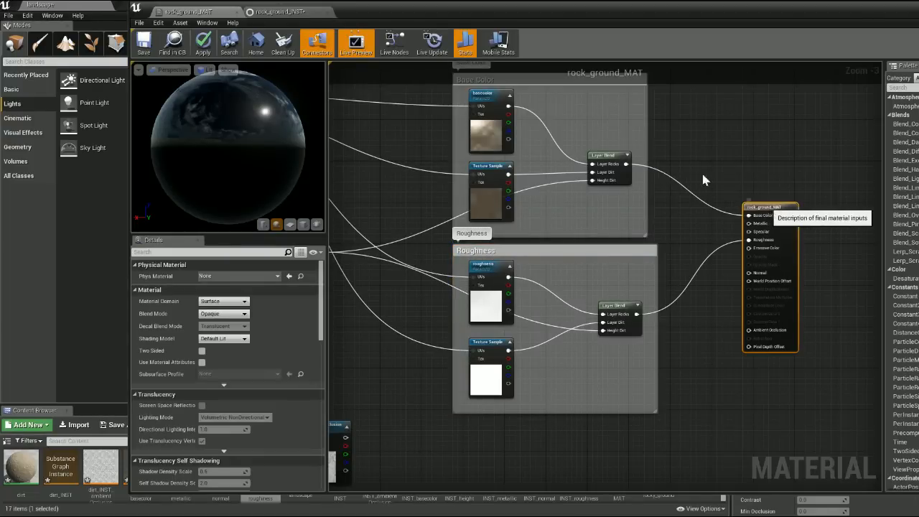
drag(546, 105, 546, 101)
click(671, 119)
right_drag(573, 274, 763, 142)
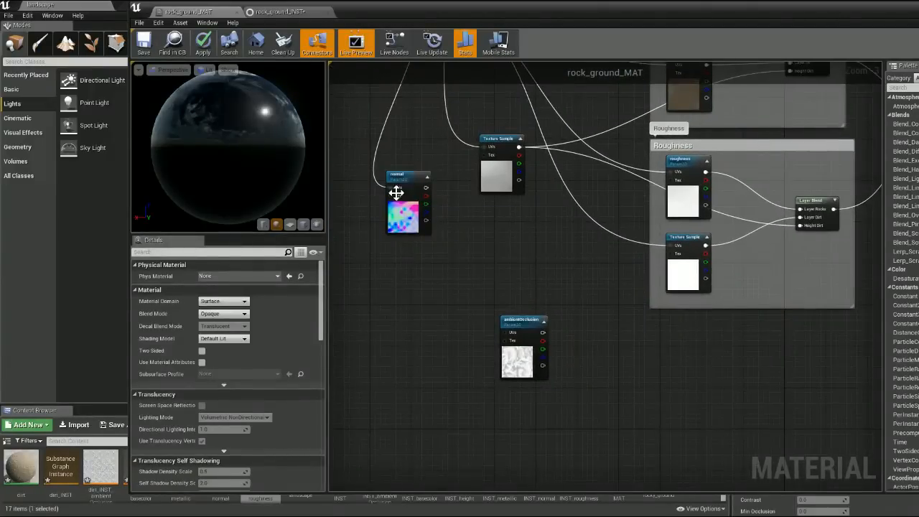
drag(399, 176, 685, 334)
- Add the dirt_INST_normal texture to the material graph near the normal node
drag(442, 14, 565, 25)
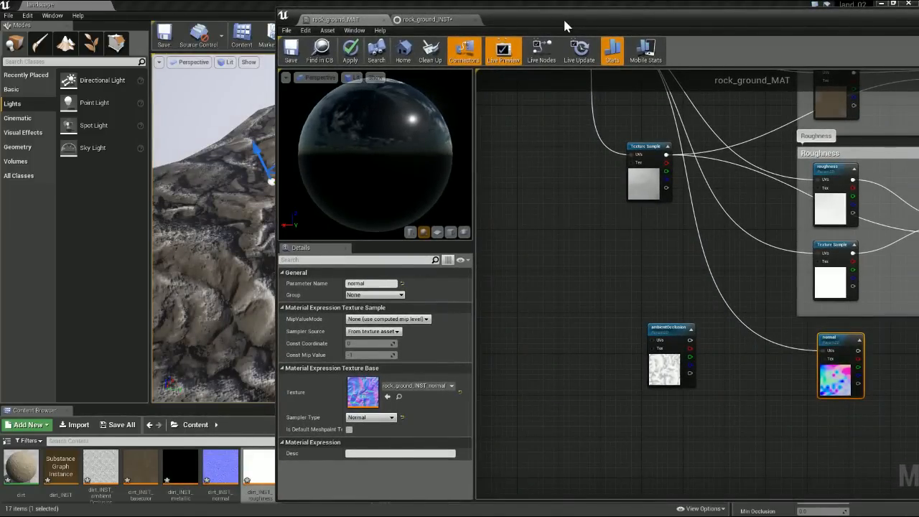
mouse_move(220, 470)
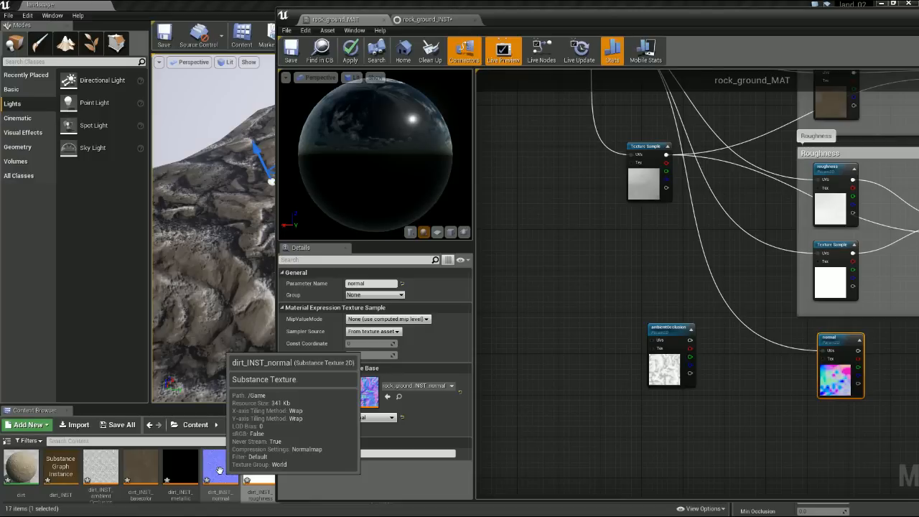
drag(223, 476, 760, 420)
right_drag(758, 402, 693, 436)
drag(686, 445, 683, 421)
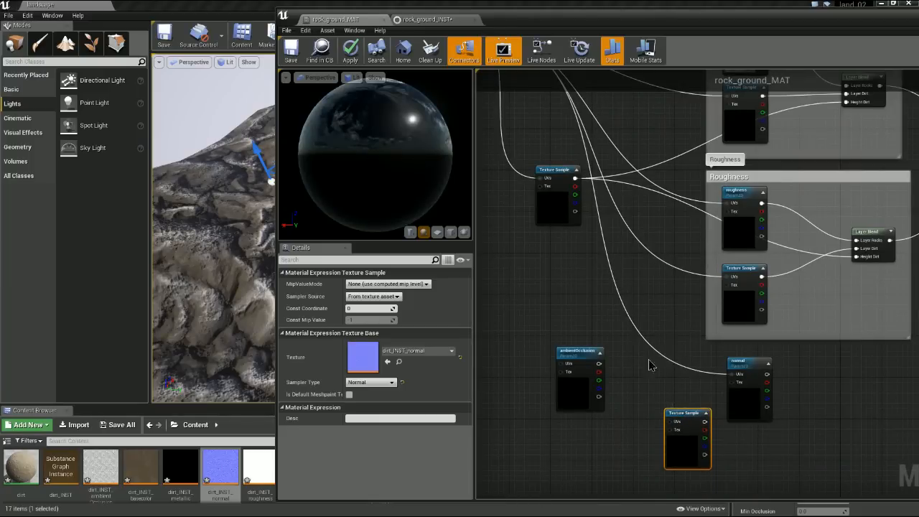
- Connect LandscapeCoords to the dirt normal sample's UVs and align that sample directly below the normal node
scroll(652, 359, down, 3)
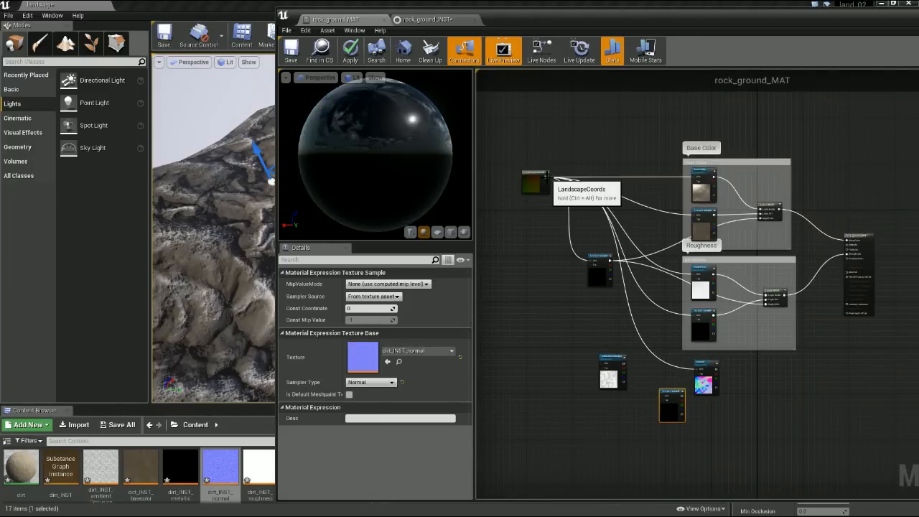
drag(548, 177, 669, 407)
scroll(734, 435, up, 5)
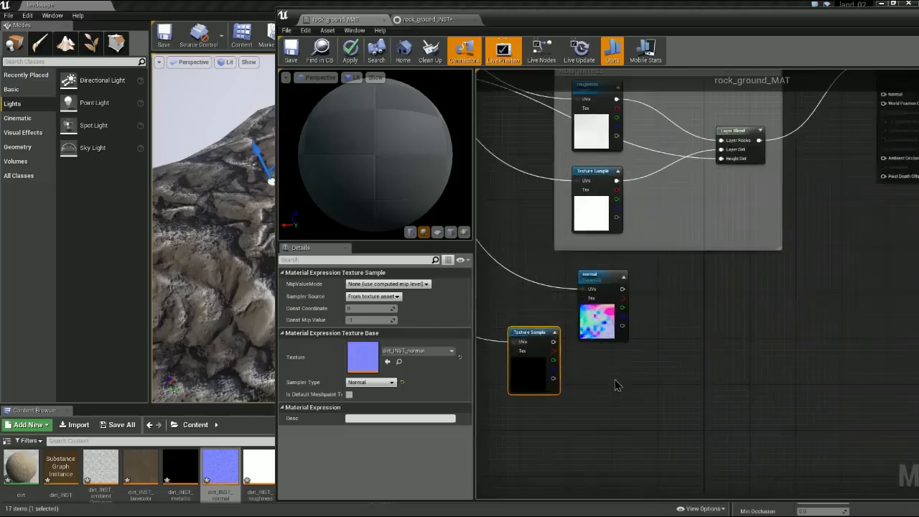
drag(508, 320, 588, 355)
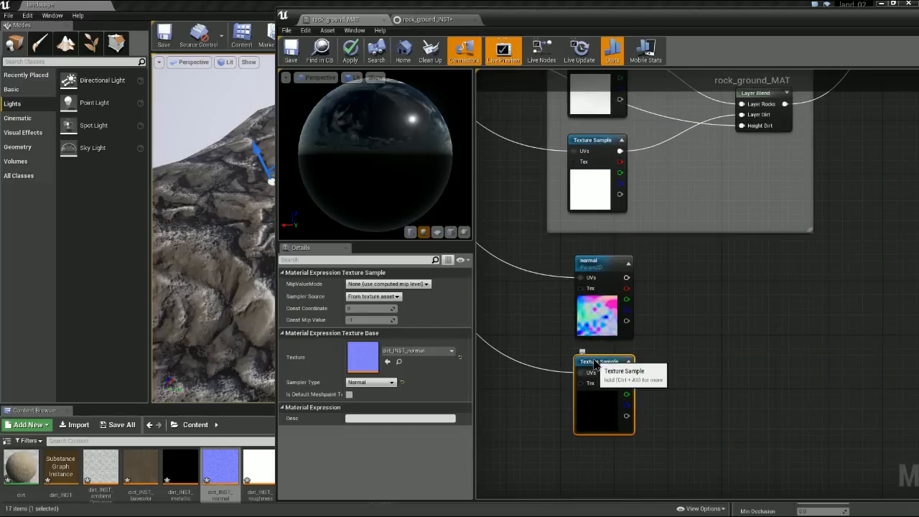
- Paste a Layer Blend copy beside the normal textures and connect the rock normal to Layer Rocks and the dirt normal to Layer Dirt
scroll(707, 352, down, 2)
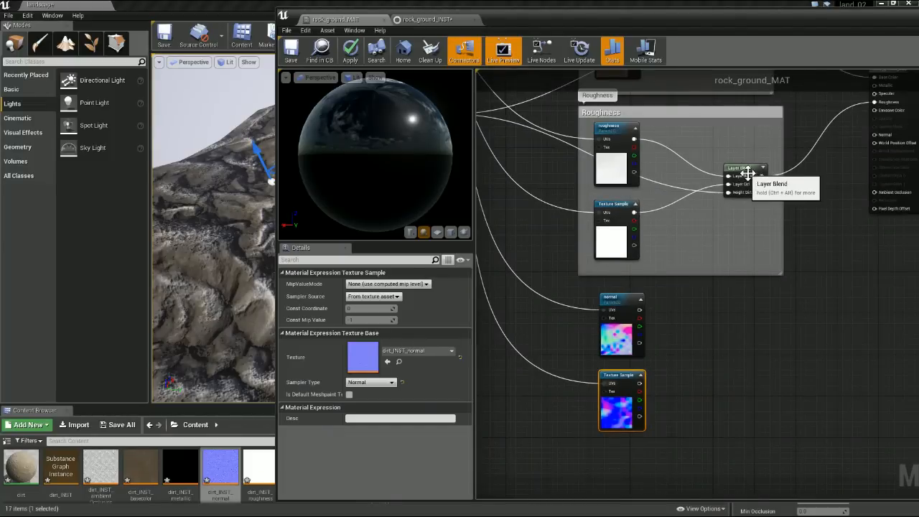
click(731, 352)
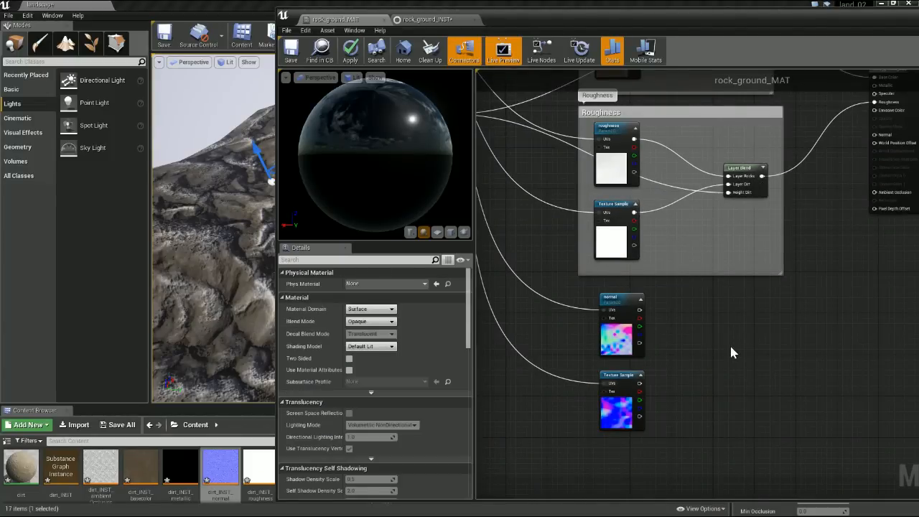
key(ctrl+v)
drag(742, 352, 731, 346)
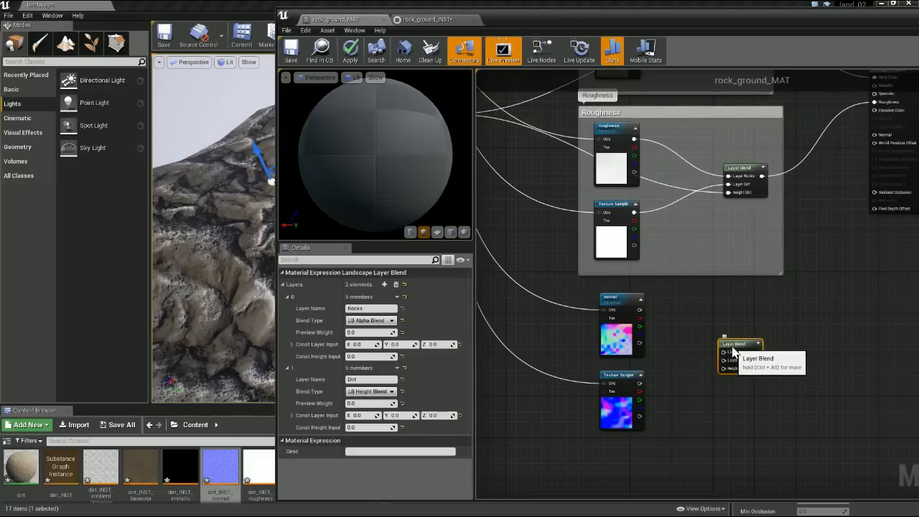
drag(640, 309, 724, 353)
drag(640, 383, 723, 364)
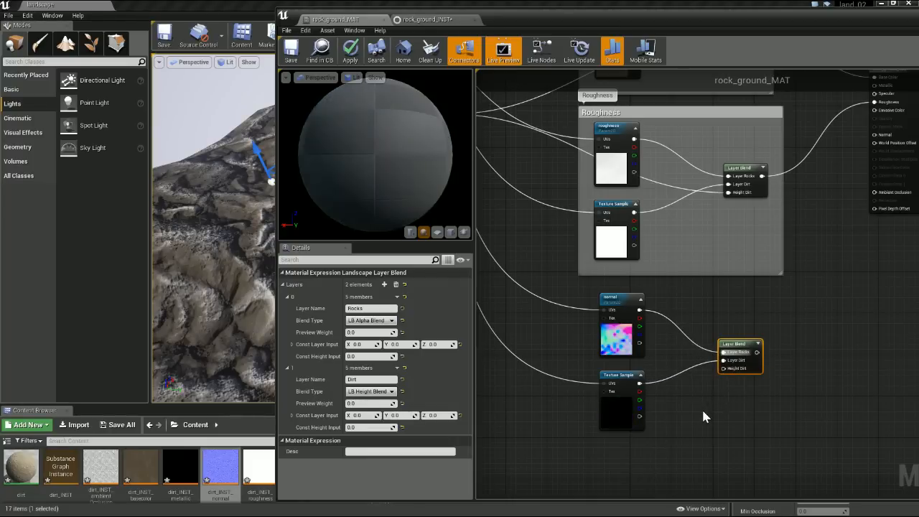
- Connect the rock height texture to the normal Layer Blend's Height Dirt input and the blend's output to the material's Normal input
scroll(691, 434, down, 3)
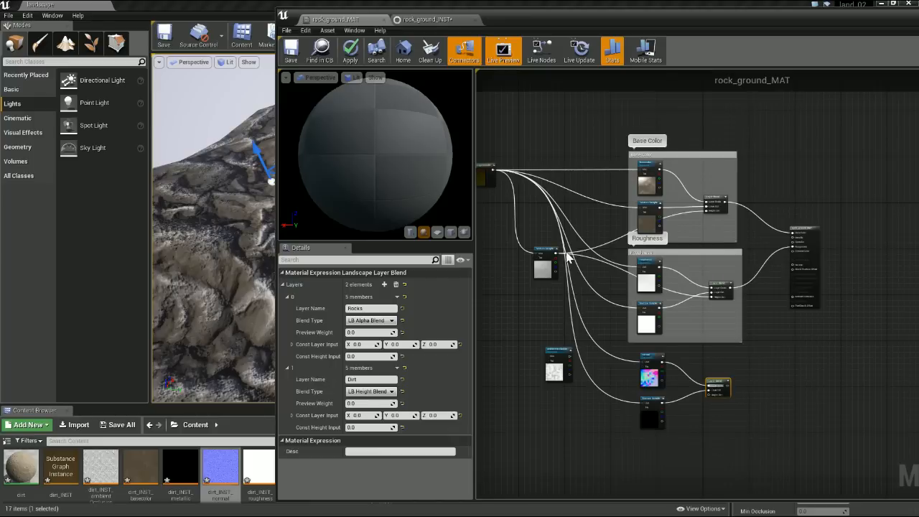
drag(581, 306, 711, 402)
scroll(745, 364, up, 4)
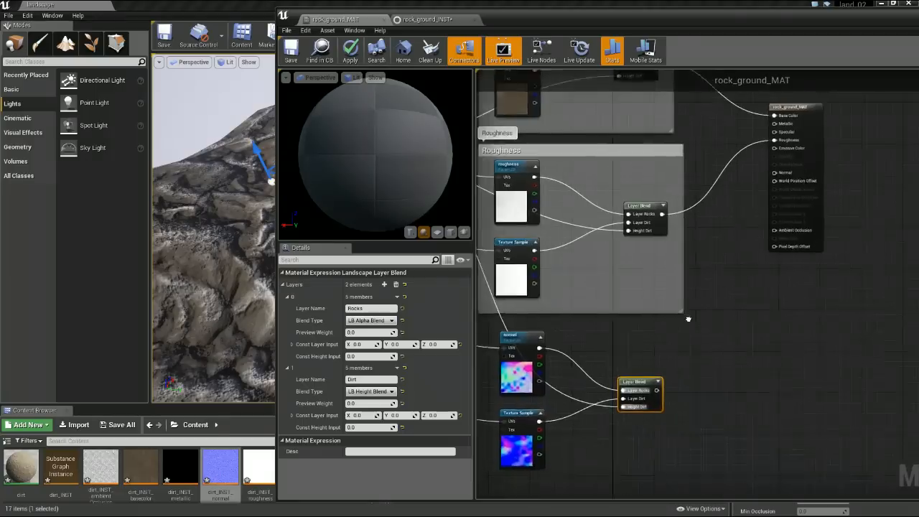
drag(586, 386, 703, 172)
right_drag(701, 323, 729, 325)
- Group the two normal textures and their Layer Blend node in a comment box titled Normal
scroll(730, 325, down, 3)
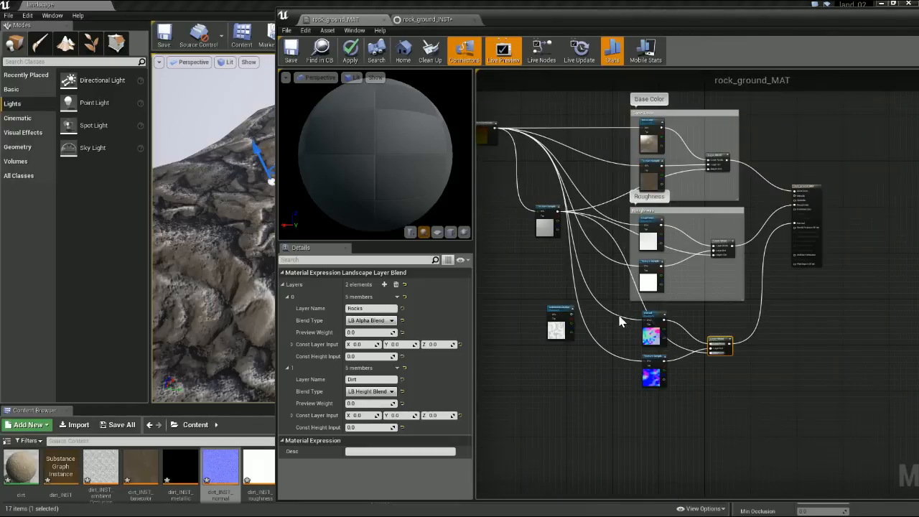
drag(619, 308, 728, 391)
key(c)
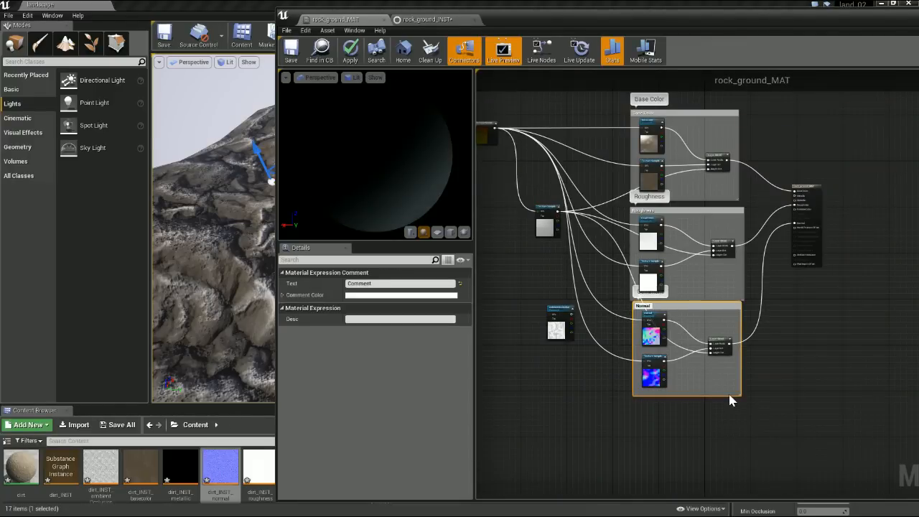
text(Normal)
key(Return)
- Space out the Base Color, Roughness and Normal comment boxes vertically and move the material output node slightly farther from them
drag(684, 308, 682, 334)
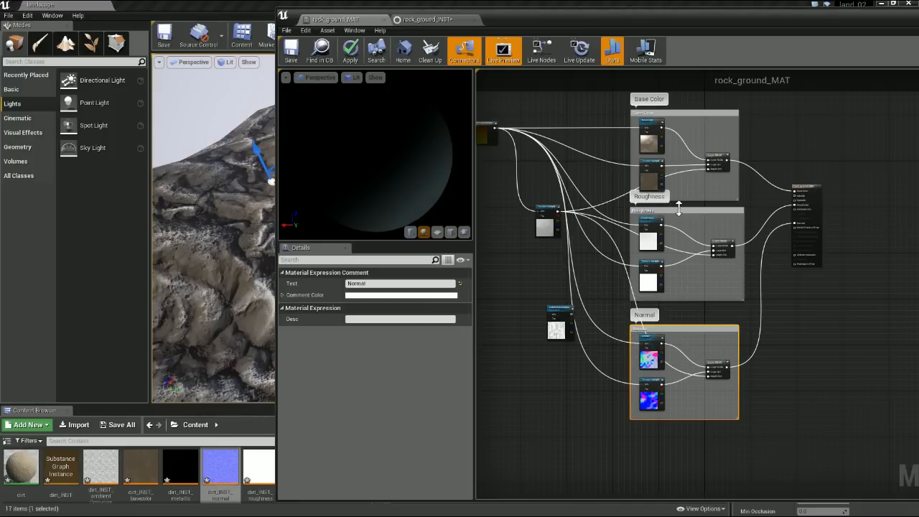
drag(679, 212, 679, 215)
drag(679, 109, 679, 100)
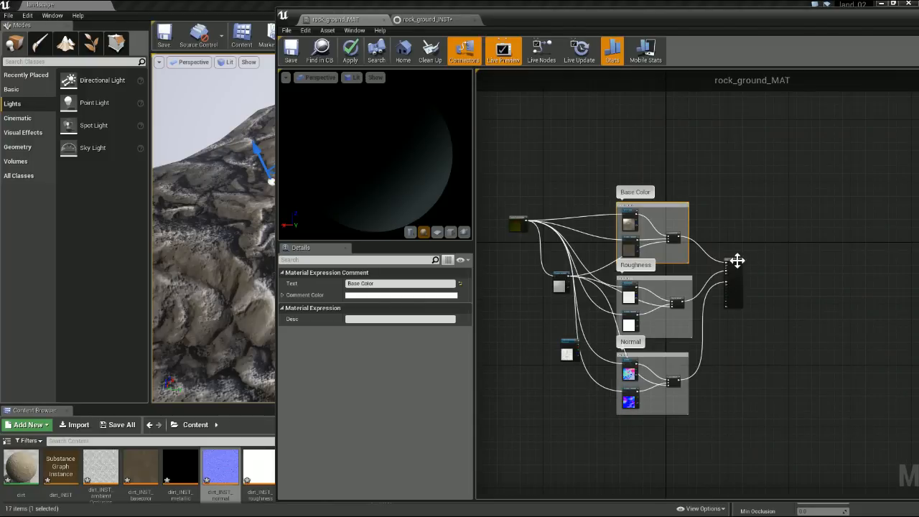
drag(738, 262, 760, 264)
scroll(574, 372, down, 2)
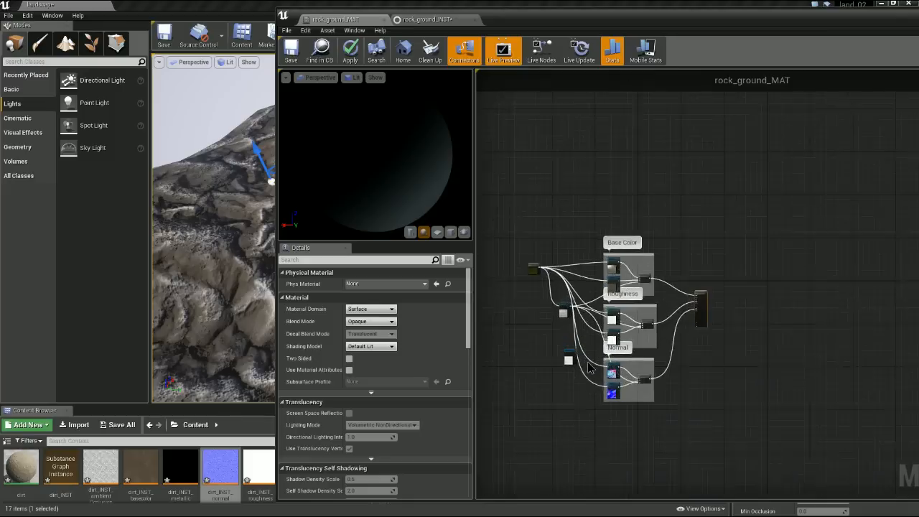
- Reposition the LandscapeCoords node and the rock height texture sample so both sit level with the Roughness group
scroll(574, 372, up, 3)
right_drag(572, 356, 614, 302)
scroll(617, 308, up, 4)
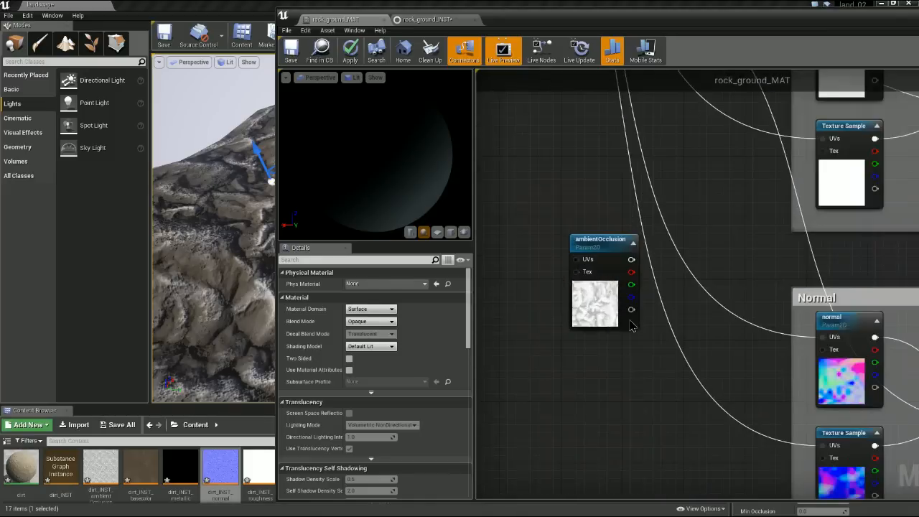
scroll(619, 312, down, 3)
right_drag(565, 220, 638, 329)
drag(574, 136, 510, 302)
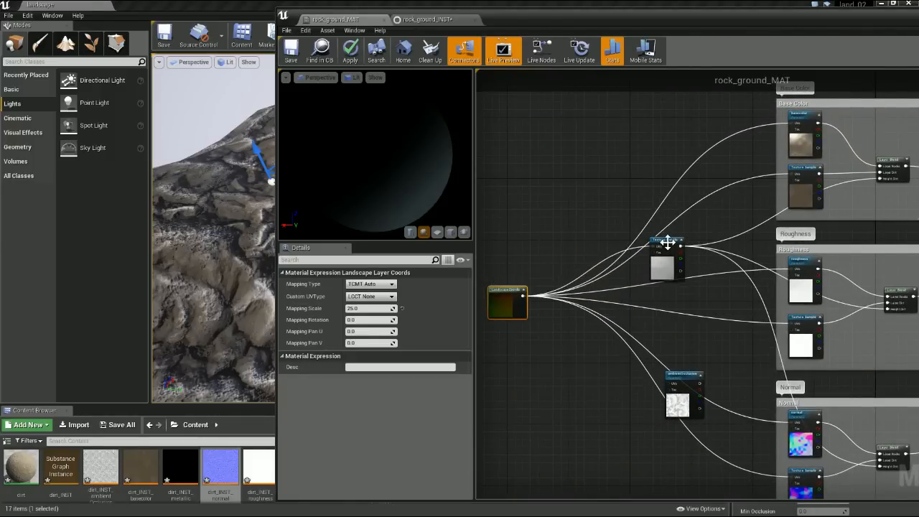
drag(669, 244, 671, 298)
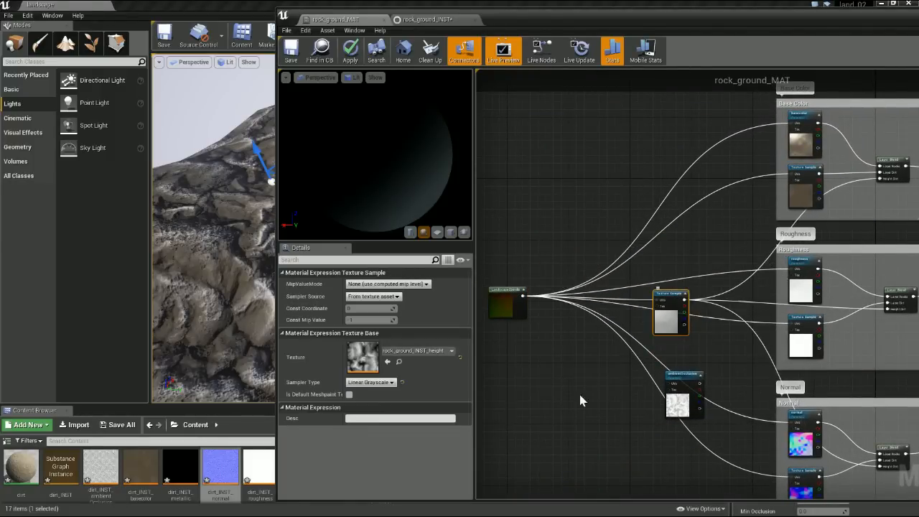
right_drag(585, 328, 605, 273)
- Connect LandscapeCoords to the ambientOcclusion node's UVs, move that node down, and add the dirt_INST_ambientOcclusion texture below it
drag(545, 240, 716, 350)
drag(699, 318, 667, 379)
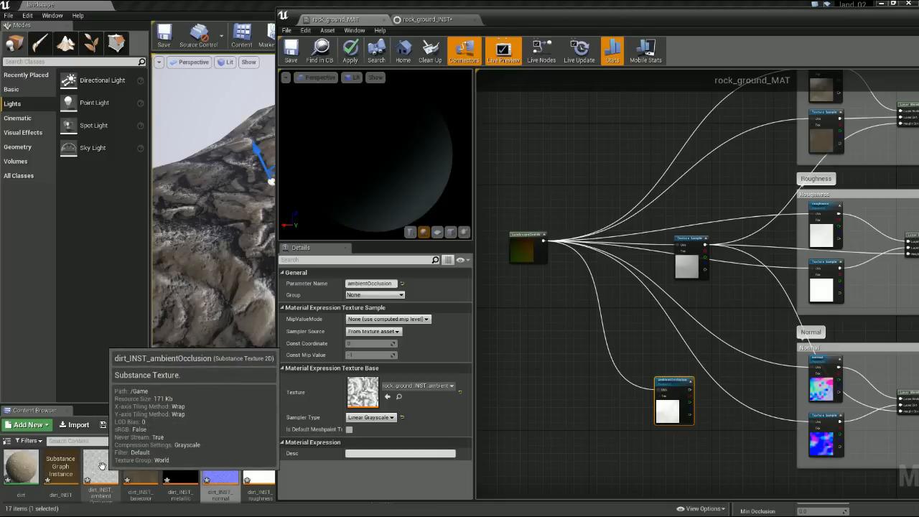
drag(102, 467, 662, 441)
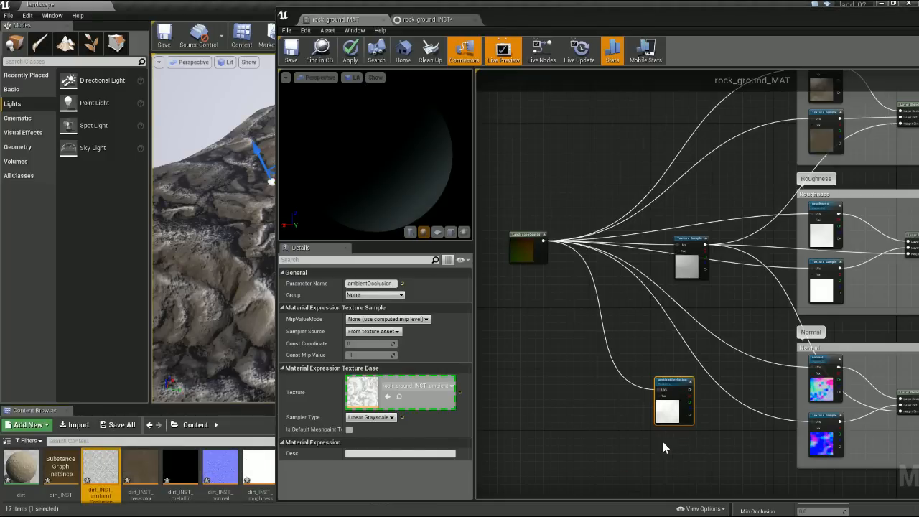
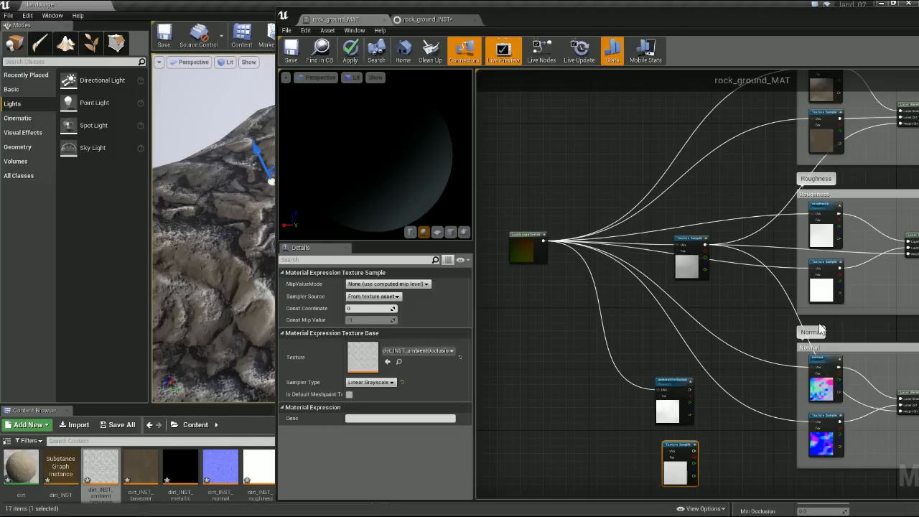
- Move both ambient occlusion textures below the Normal group and connect LandscapeCoords to the dirt ambient occlusion sample's UVs
right_drag(915, 375, 775, 335)
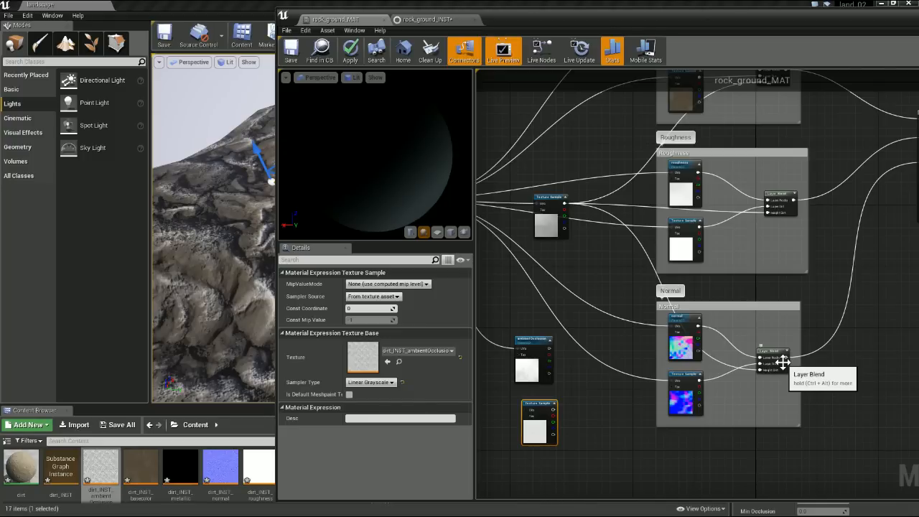
right_drag(624, 397, 637, 329)
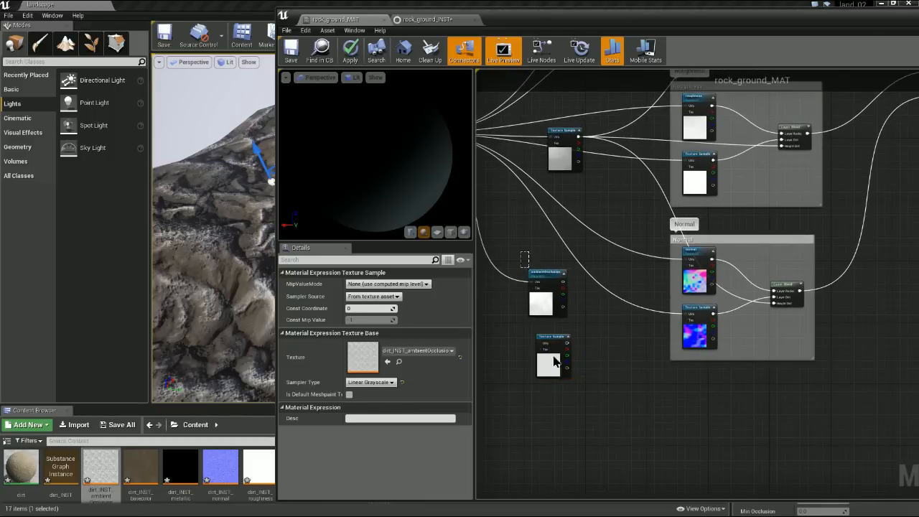
ctrl+click(545, 274)
drag(555, 348, 711, 454)
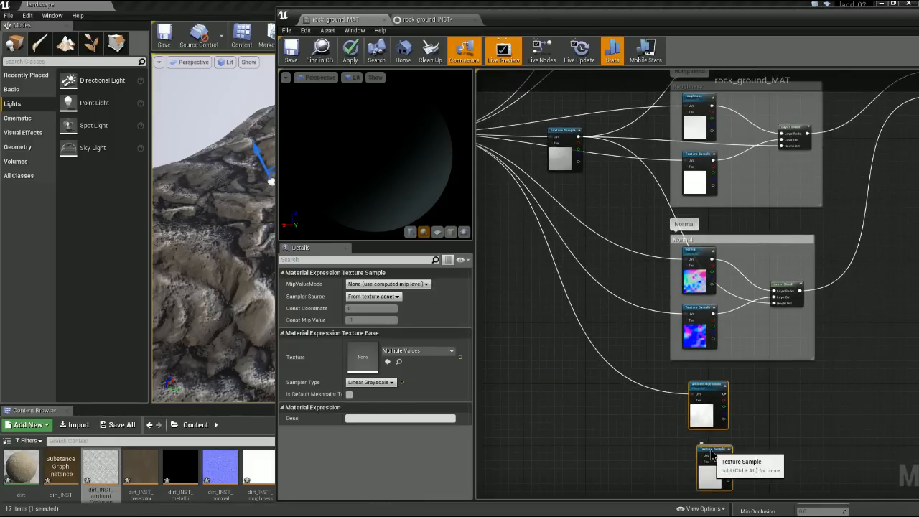
right_drag(612, 402, 711, 408)
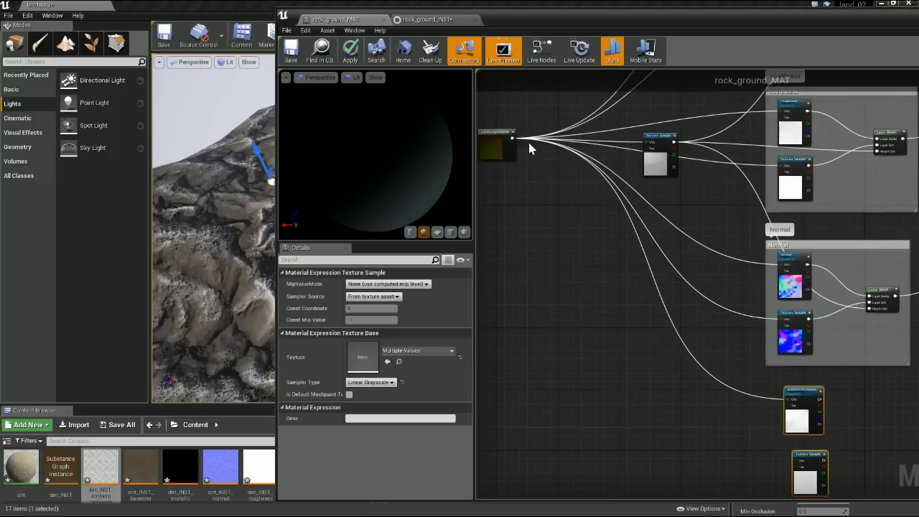
drag(512, 137, 795, 460)
- Paste a Layer Blend copy beside the ambient occlusion textures, connecting the rock texture to Layer Rocks and the dirt texture to Layer Dirt
right_drag(856, 448, 667, 375)
click(667, 376)
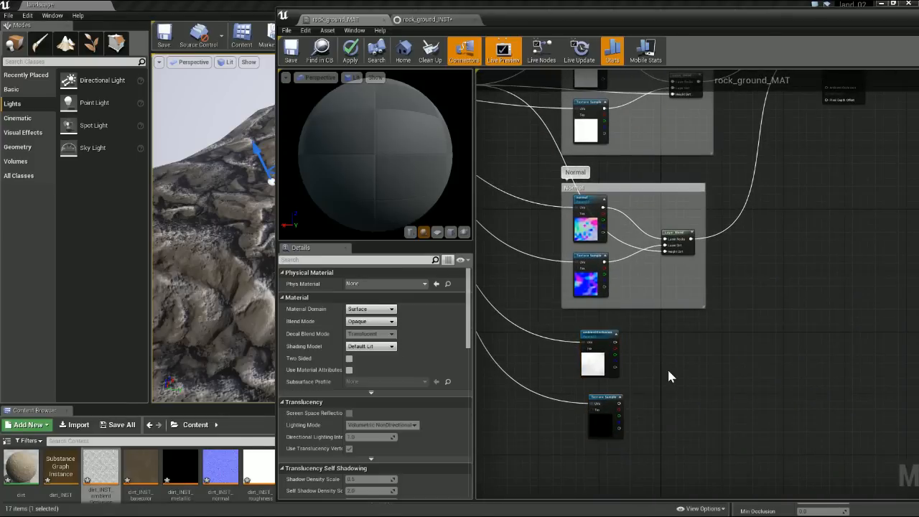
key(ctrl+v)
drag(681, 373, 662, 364)
scroll(641, 390, up, 2)
drag(594, 316, 658, 358)
drag(582, 400, 658, 368)
- Nudge the rock height texture sample and connect it to the ambient occlusion Layer Blend's Height Dirt input
scroll(700, 423, down, 5)
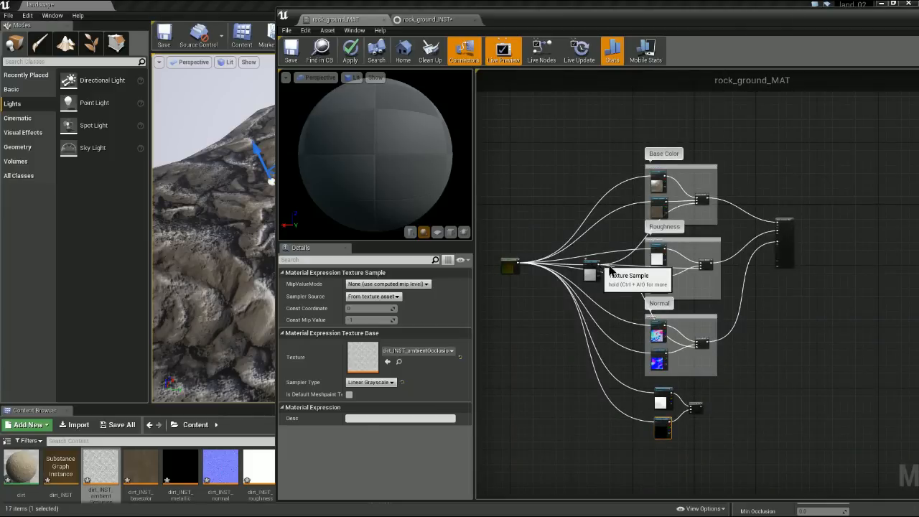
drag(600, 273, 608, 284)
scroll(655, 332, up, 4)
scroll(669, 361, down, 2)
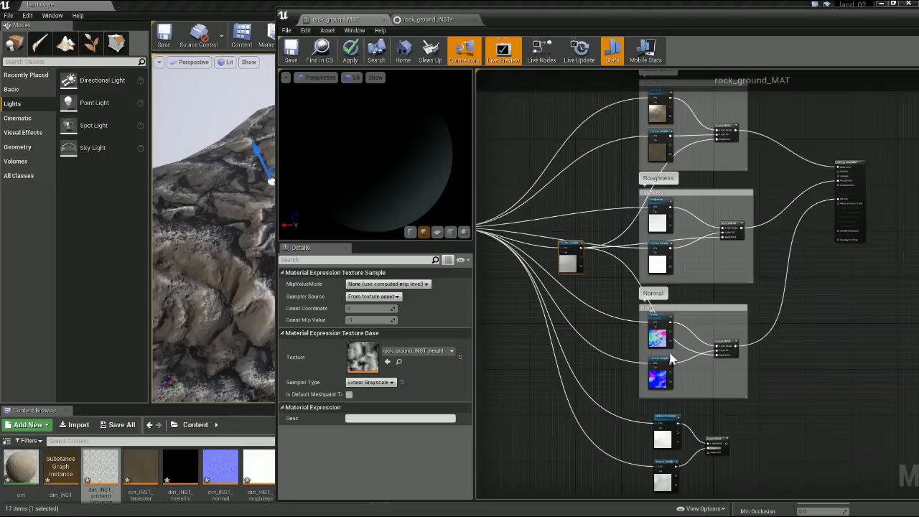
scroll(658, 321, up, 2)
right_drag(658, 320, 670, 234)
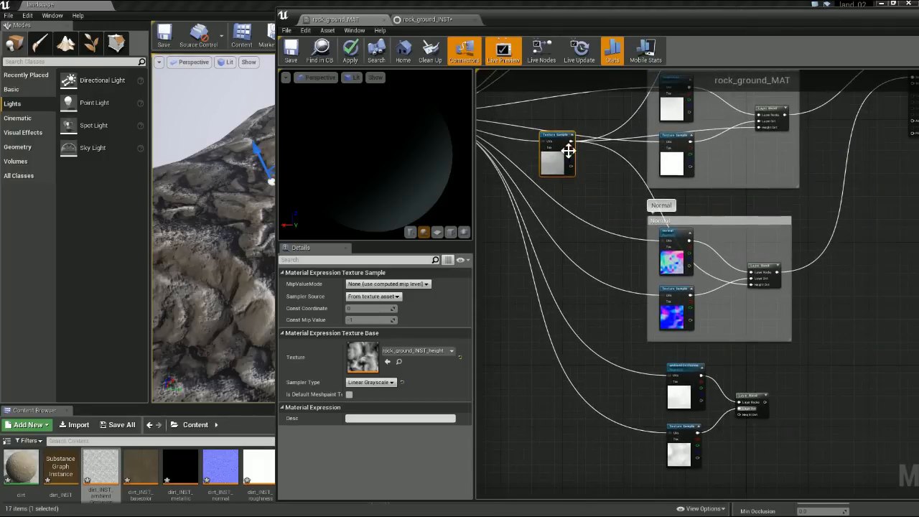
drag(571, 141, 740, 415)
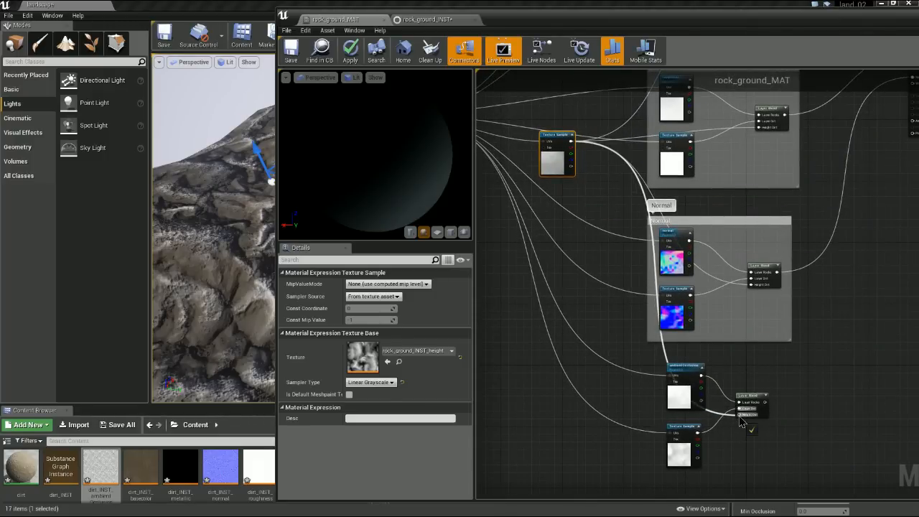
- Connect the ambient occlusion Layer Blend to the material's Ambient Occlusion input and move the material output node down beside the groups
right_drag(816, 344, 666, 355)
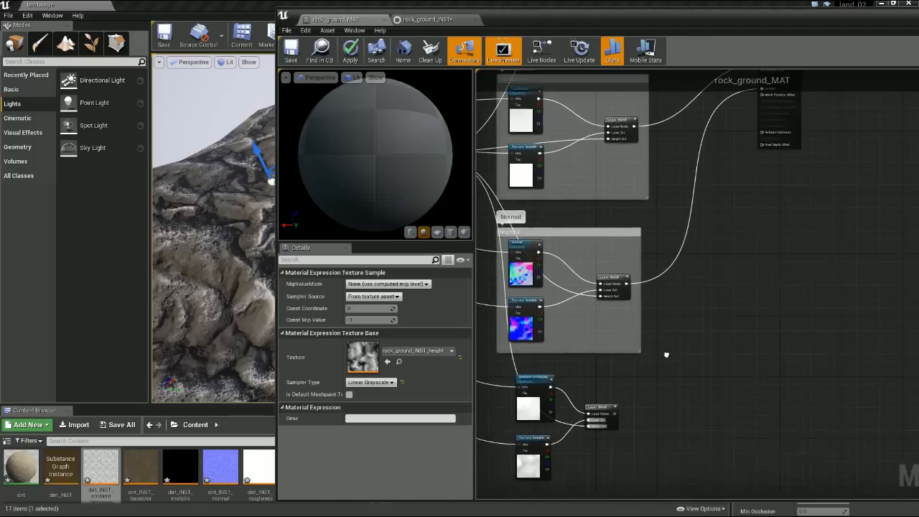
drag(618, 415, 761, 143)
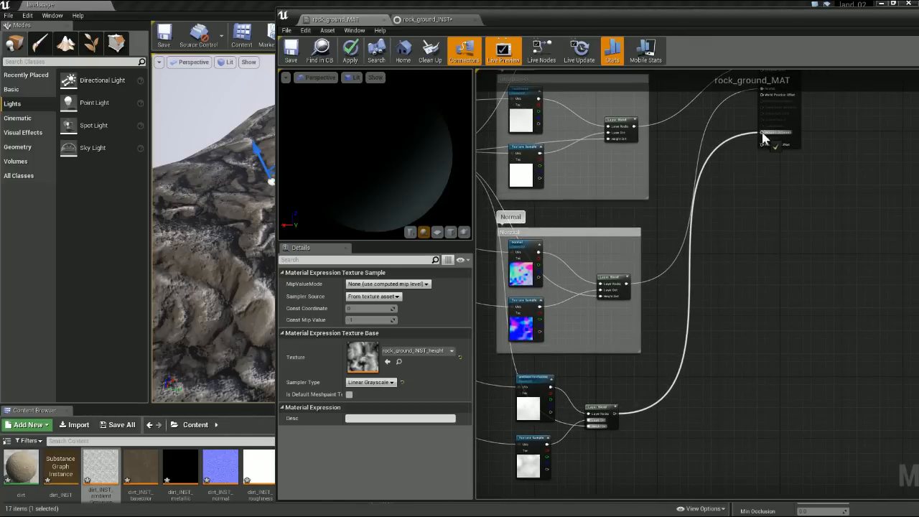
scroll(781, 346, down, 3)
drag(791, 194, 806, 247)
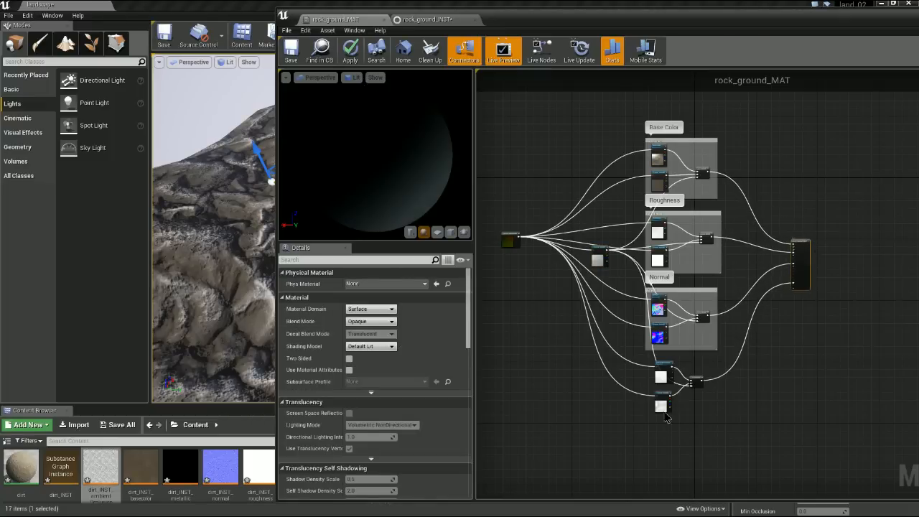
- Group the two ambient occlusion textures and their Layer Blend node in a comment box titled AO
scroll(660, 406, up, 3)
drag(686, 389, 719, 382)
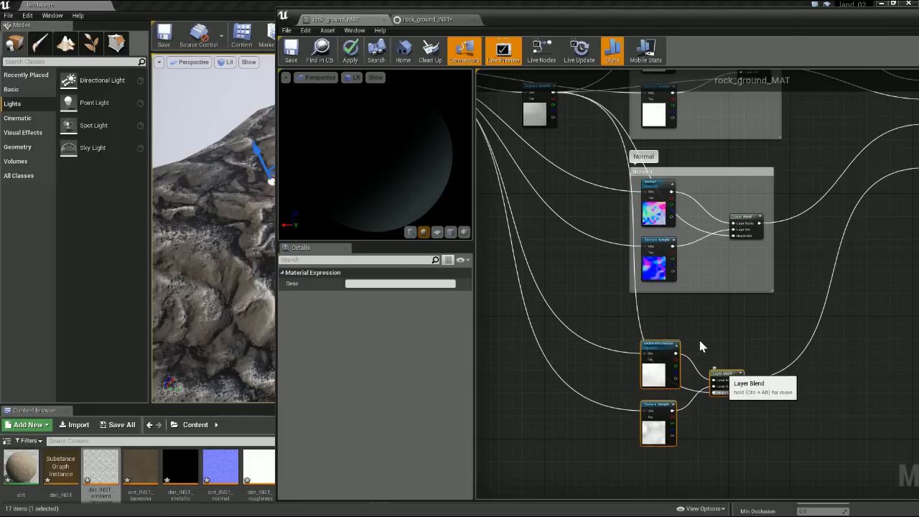
key(c)
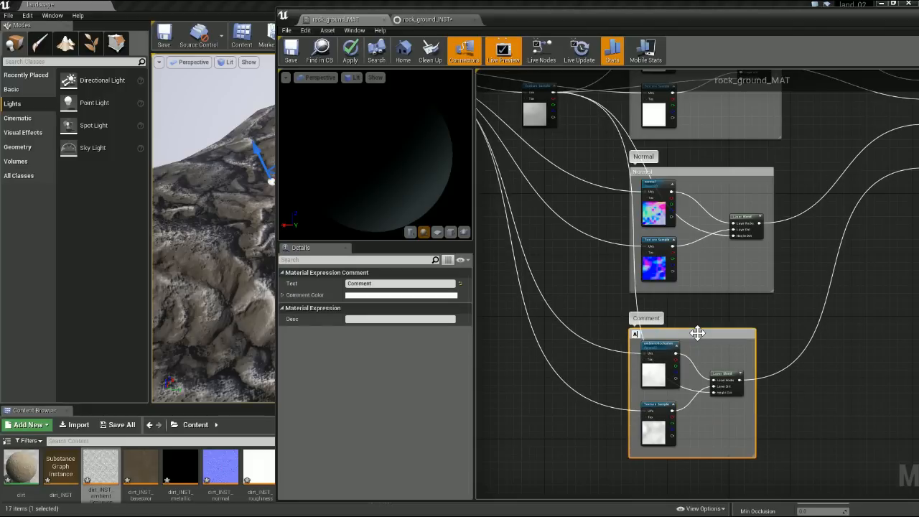
key(Return)
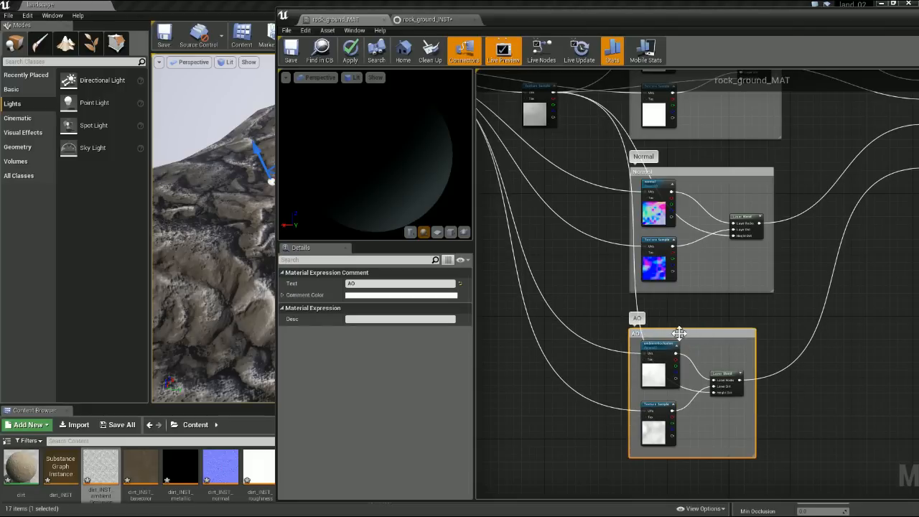
- Move the material editor window aside to expose the landscape viewport and save the rock_ground_MAT material
scroll(679, 333, down, 4)
right_drag(637, 201, 612, 218)
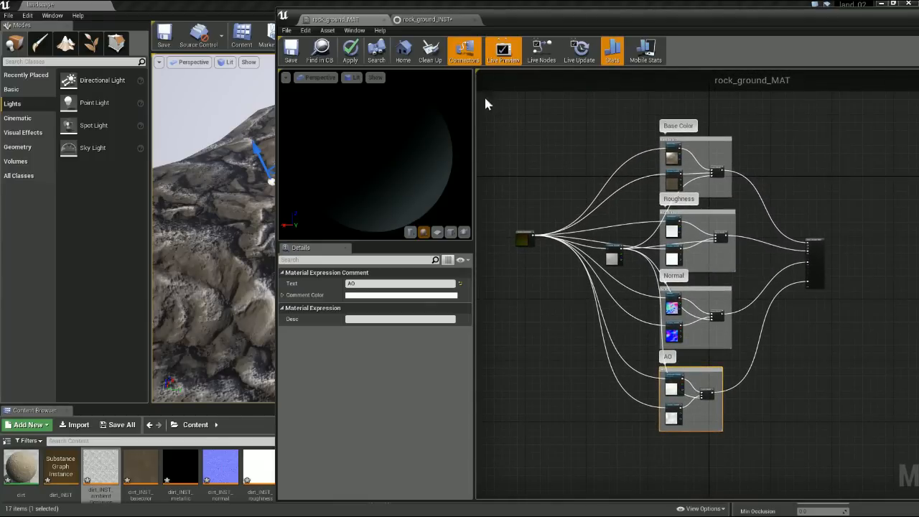
drag(529, 23, 701, 26)
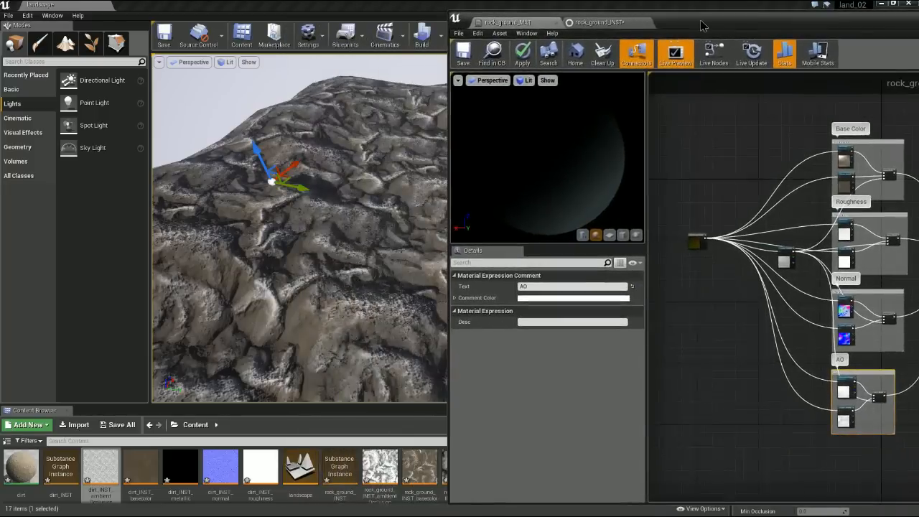
click(464, 54)
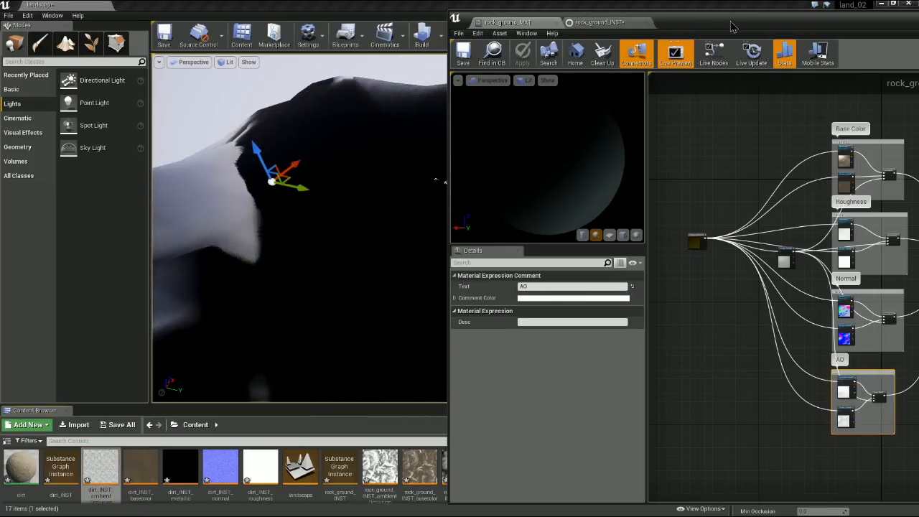
- Move the material editor window out of the way, minimize it, and inspect the black landscape shading around the SkyLight in the level viewport
drag(710, 26, 463, 54)
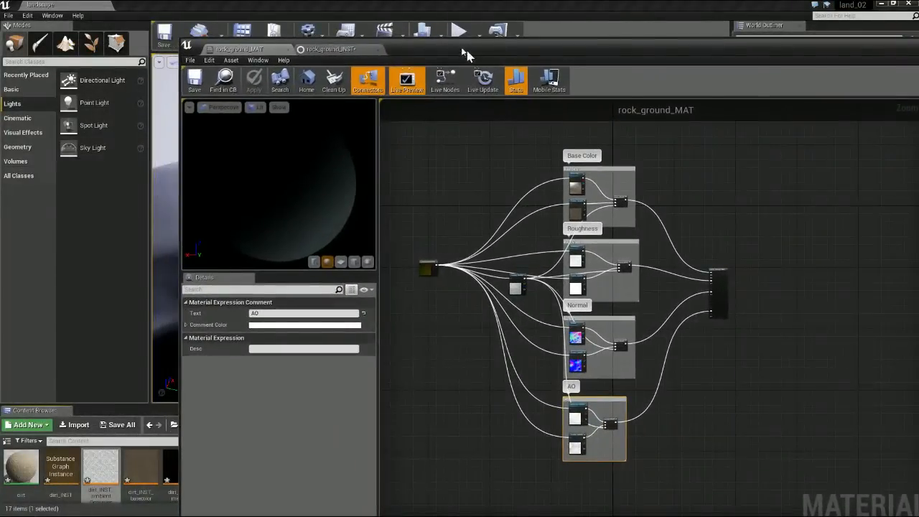
drag(401, 46, 345, 43)
drag(813, 68, 633, 49)
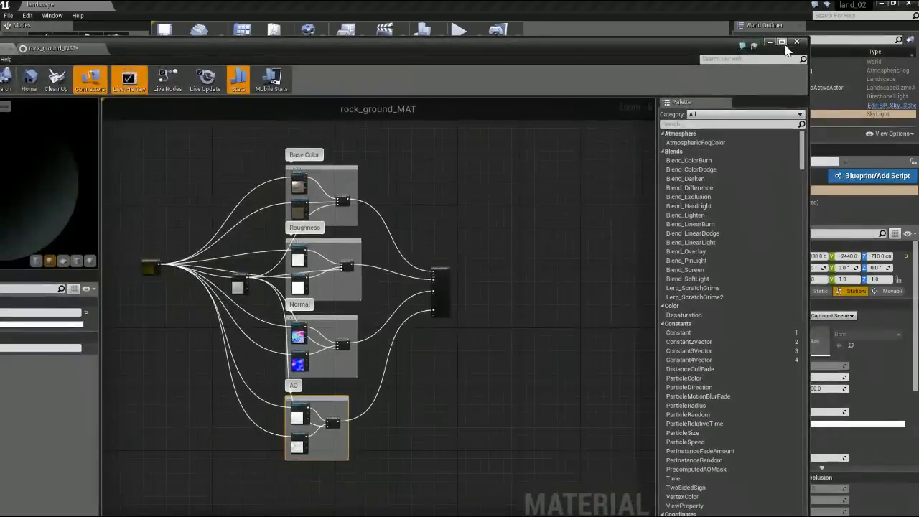
click(767, 42)
right_drag(529, 275, 532, 221)
alt+drag(439, 227, 216, 201)
alt+drag(452, 186, 442, 185)
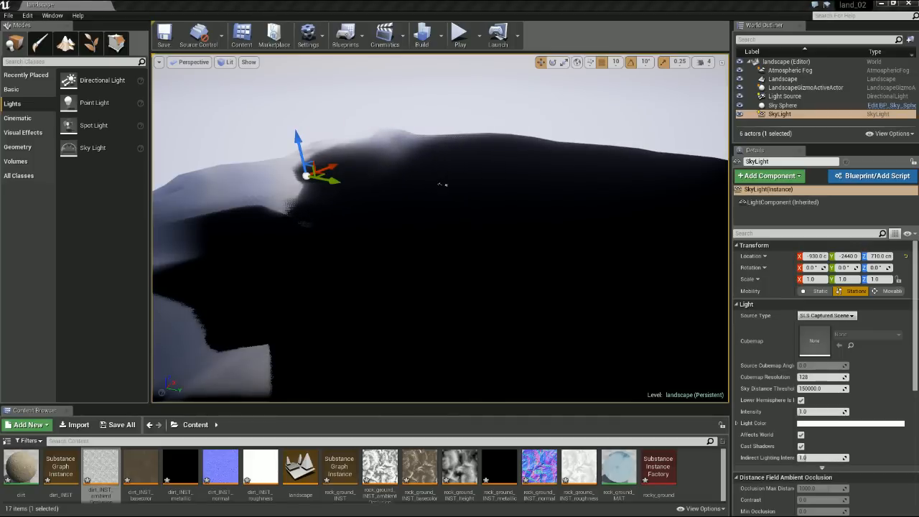
- Return to the rock_ground_MAT graph, nudge the rock height texture sample upward, and review its connections through to the material output
key(alt+Tab)
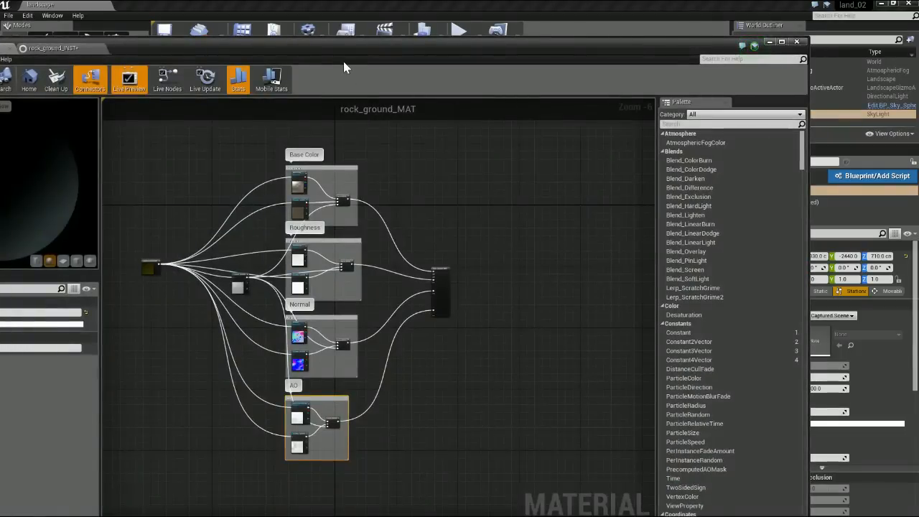
double_click(362, 50)
scroll(512, 276, up, 3)
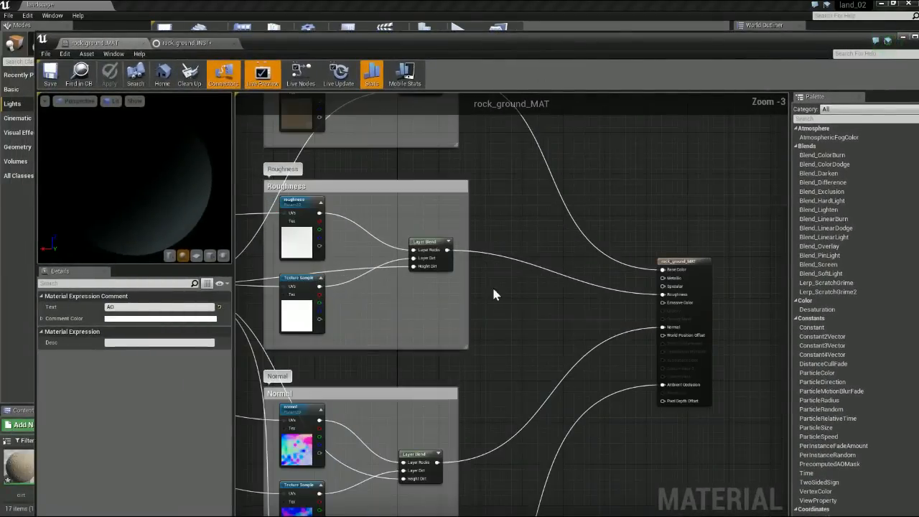
right_drag(484, 316, 702, 307)
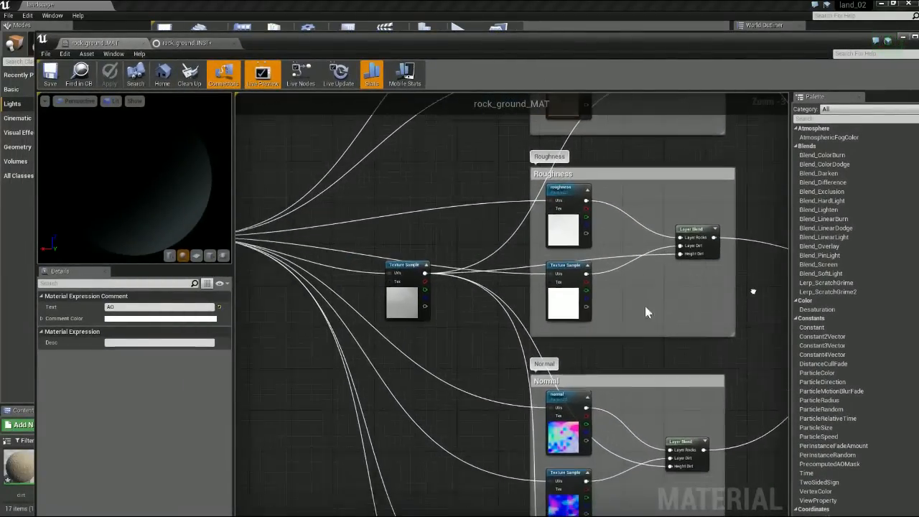
drag(404, 273, 403, 232)
scroll(495, 305, down, 2)
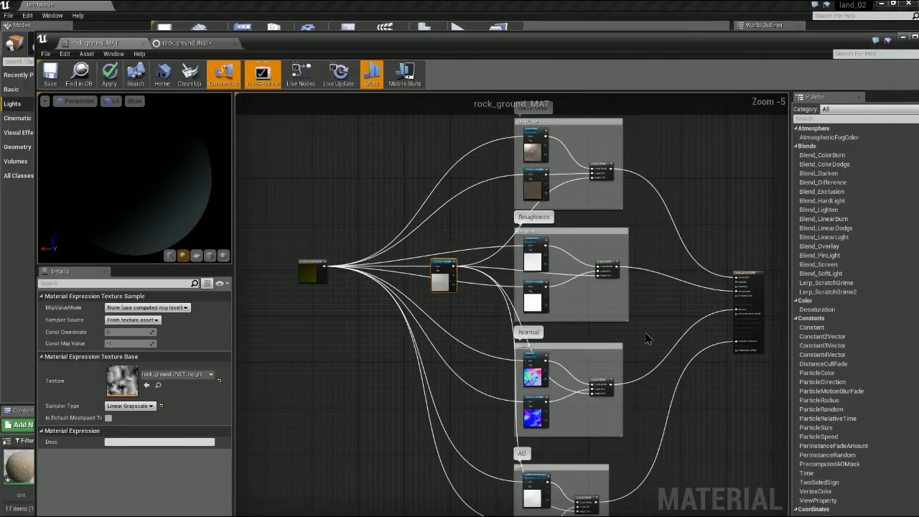
scroll(649, 334, up, 1)
scroll(693, 338, down, 1)
right_drag(662, 322, 529, 301)
scroll(529, 302, up, 2)
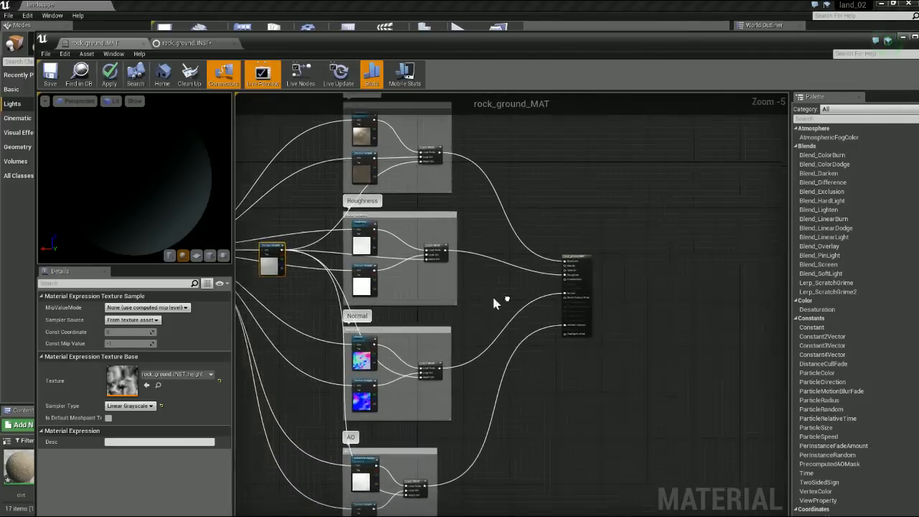
- Disconnect the Roughness, Normal and Ambient Occlusion inputs of the rock_ground_MAT output node and save the material
scroll(514, 314, up, 1)
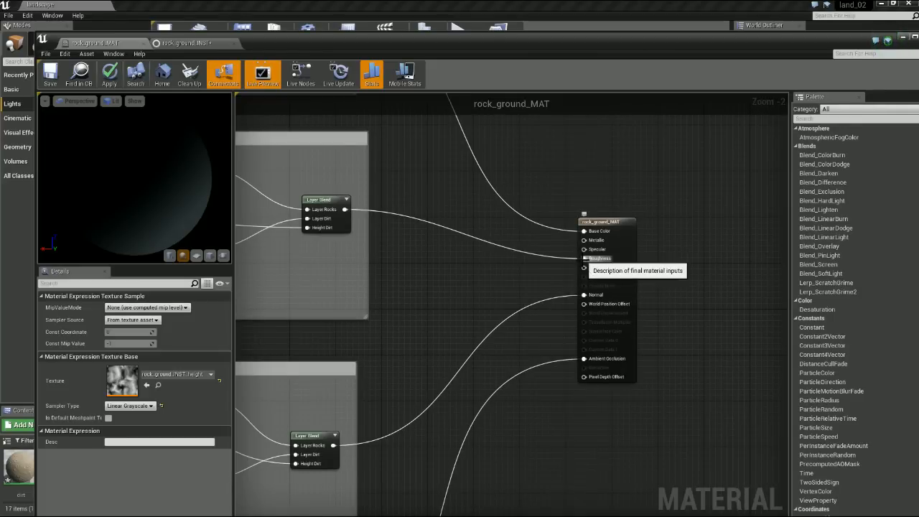
alt+click(585, 258)
alt+click(585, 295)
alt+click(584, 359)
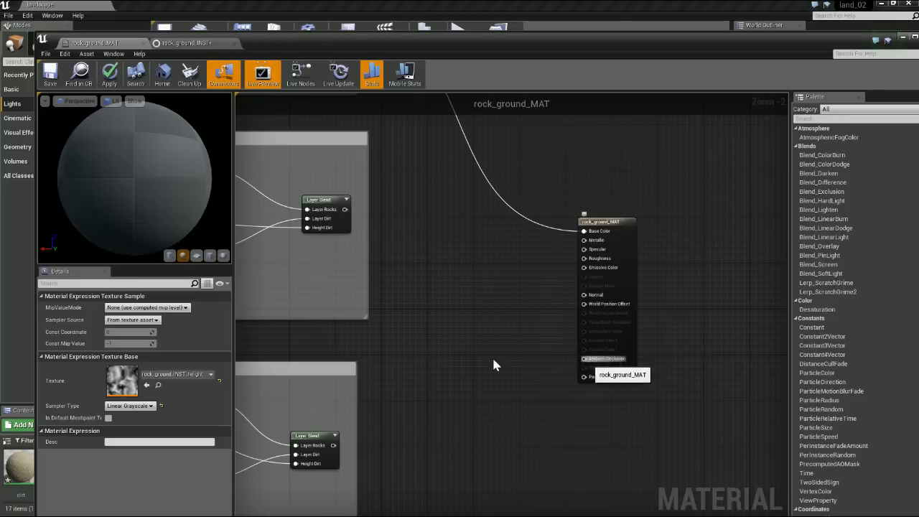
right_drag(548, 381, 775, 401)
right_drag(535, 298, 565, 384)
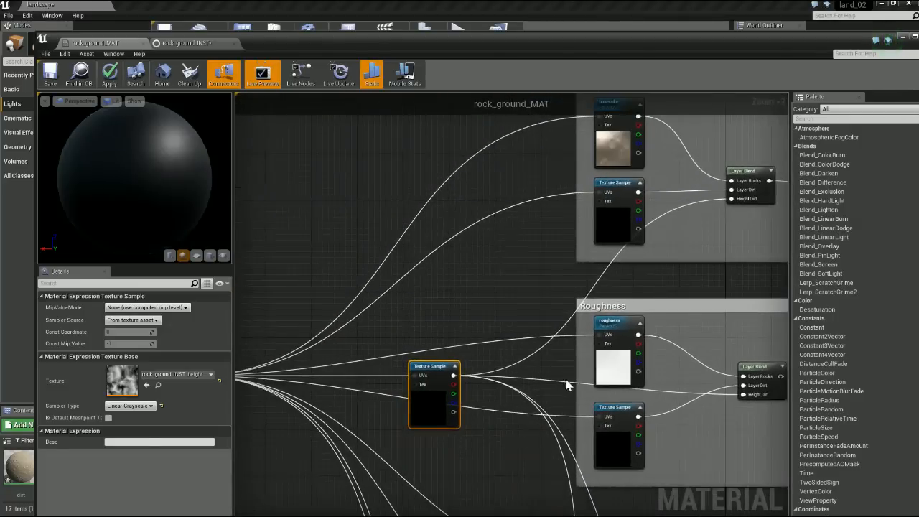
right_drag(452, 262, 551, 275)
drag(295, 41, 666, 53)
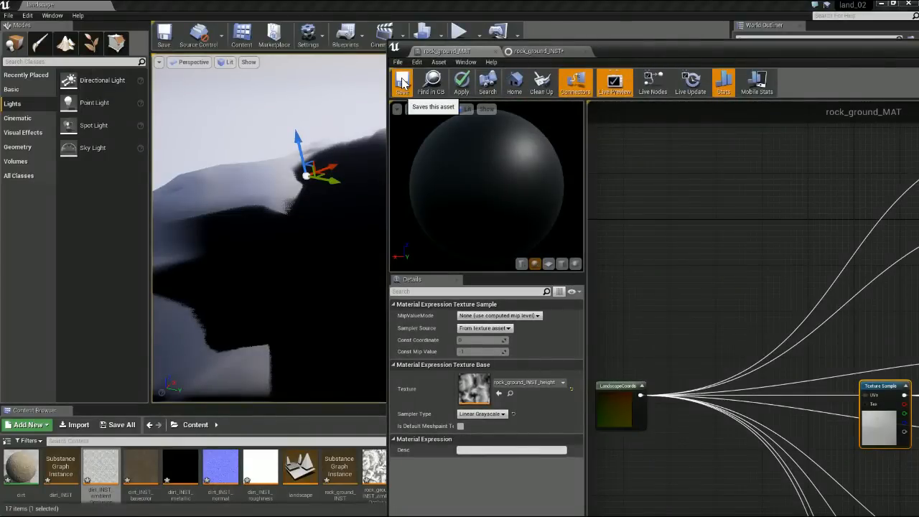
click(403, 83)
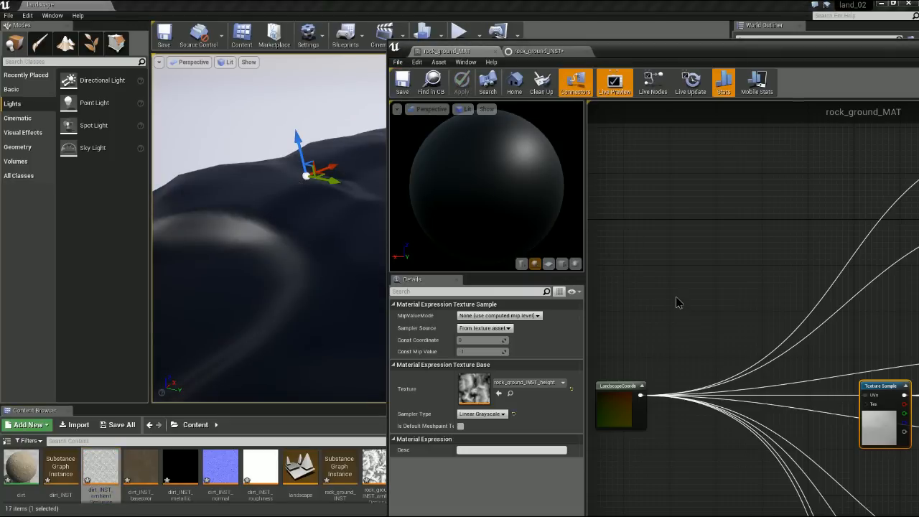
scroll(728, 308, down, 1)
right_drag(728, 308, 675, 249)
drag(678, 50, 339, 11)
right_drag(515, 322, 156, 339)
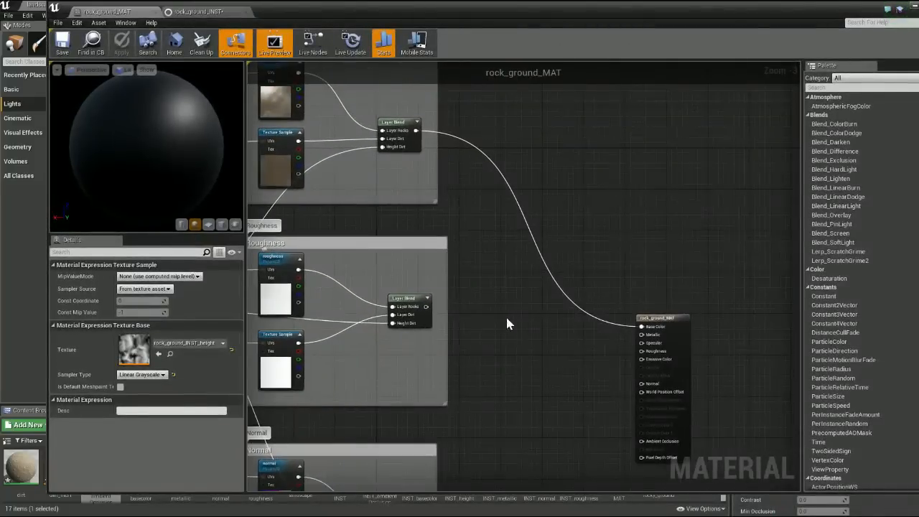
right_drag(513, 350, 499, 268)
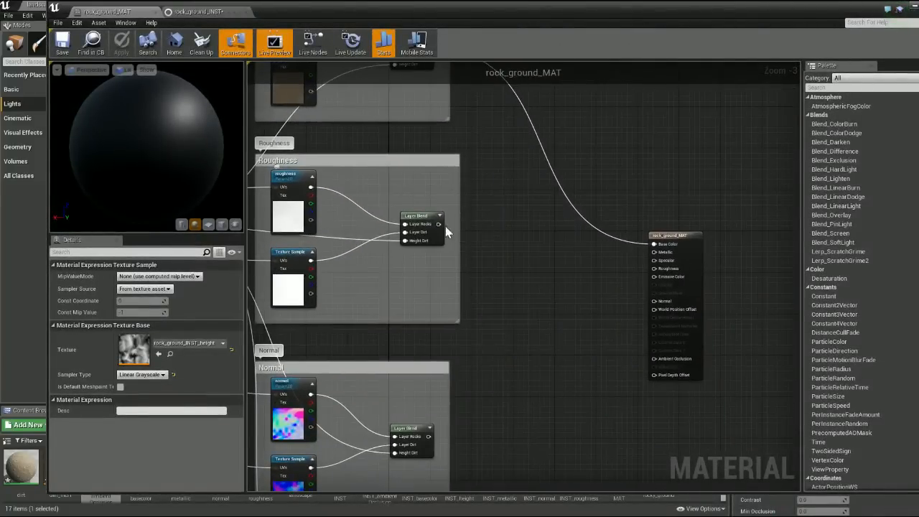
drag(438, 224, 558, 293)
drag(602, 278, 599, 277)
- Set the Preview Weight of the Rocks layer to 1.0 in the Base Color group's Layer Blend node
right_drag(432, 153, 719, 313)
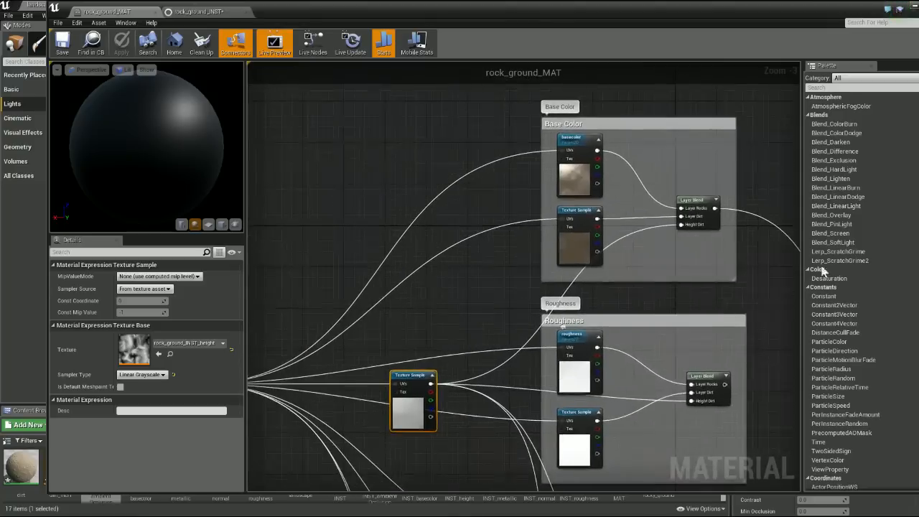
click(694, 201)
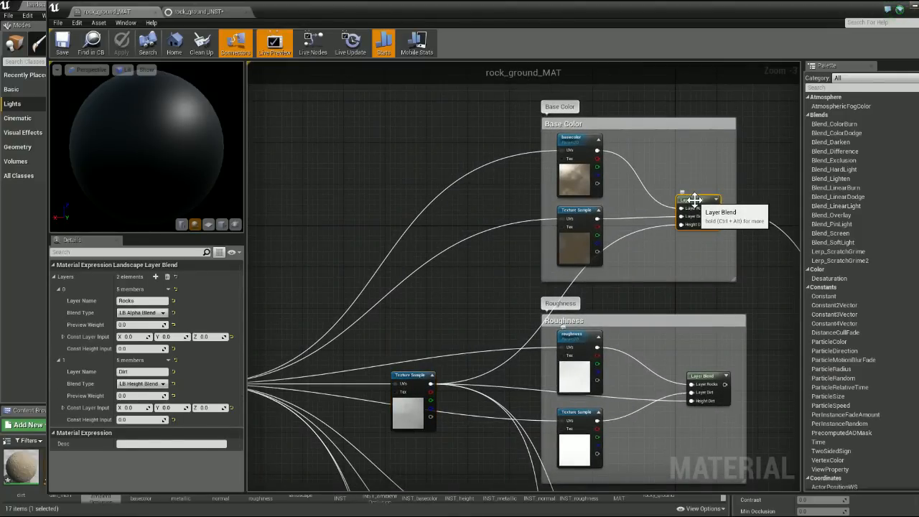
mouse_move(280, 19)
mouse_down()
mouse_move(396, 24)
mouse_move(279, 19)
mouse_up()
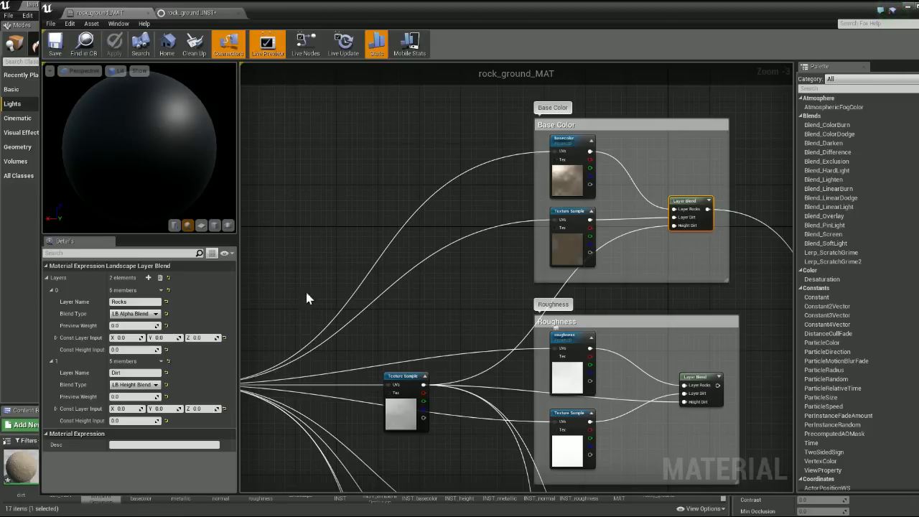
drag(330, 13, 479, 15)
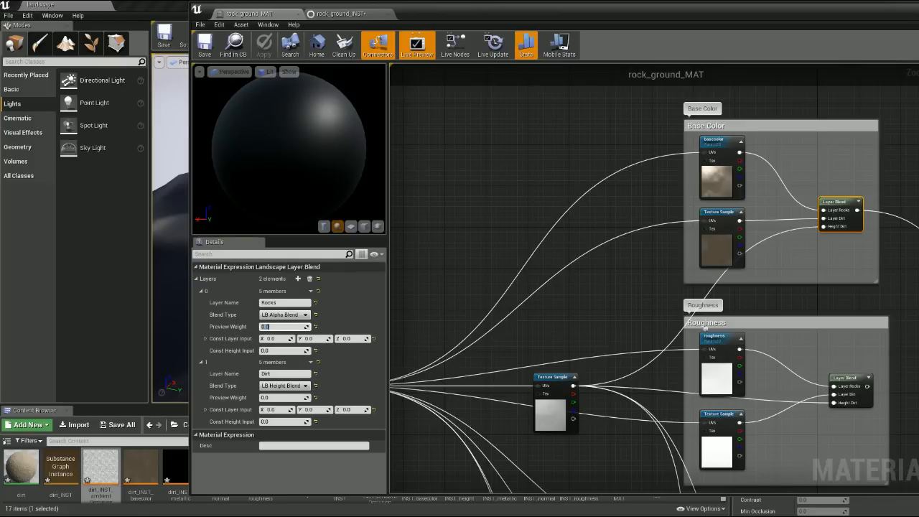
key(Return)
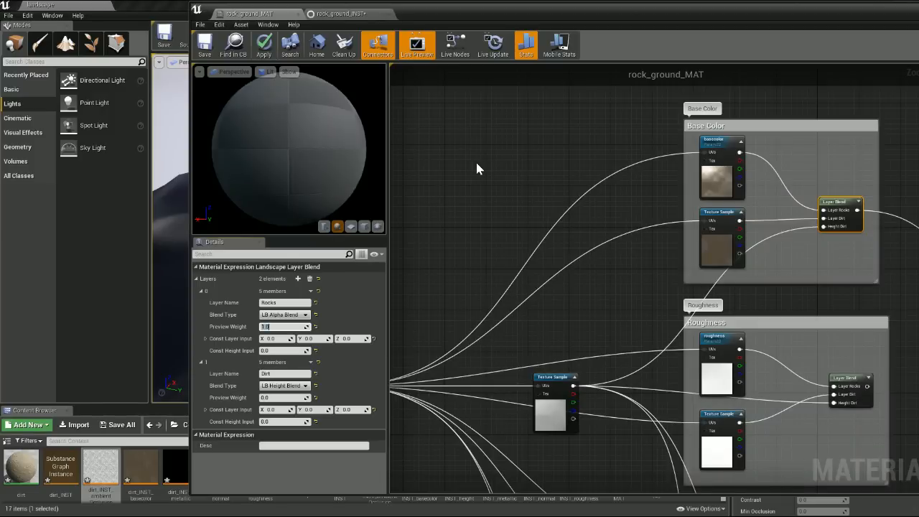
- Save the rock_ground_MAT material with the landscape in view and inspect the rock texture on the terrain
drag(318, 151, 280, 152)
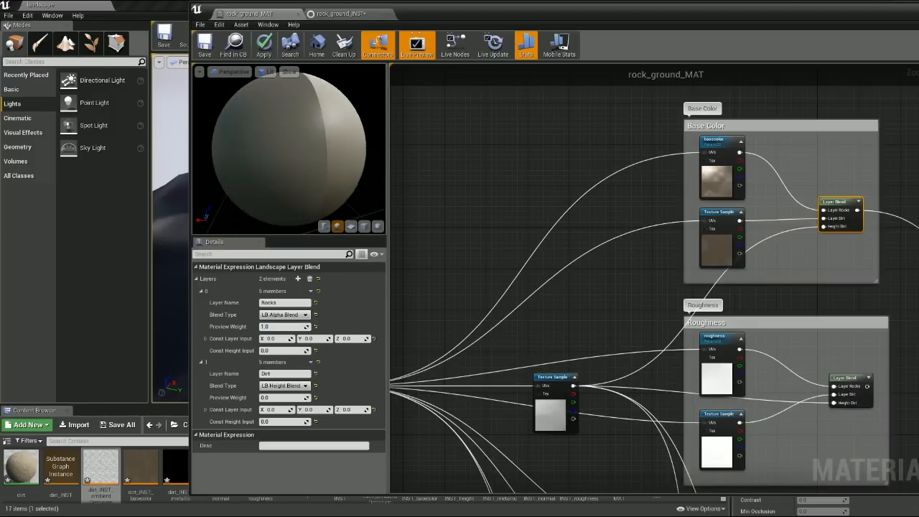
right_drag(437, 206, 548, 143)
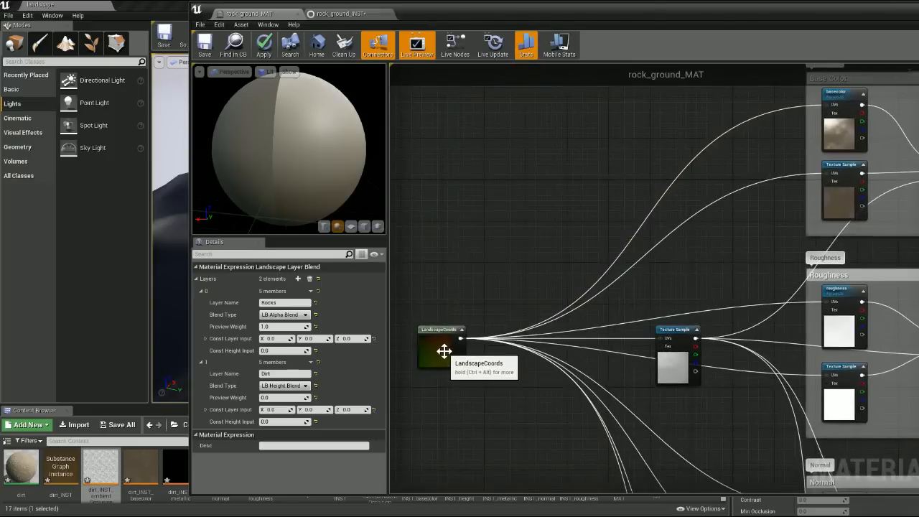
drag(297, 174, 351, 174)
drag(548, 13, 821, 23)
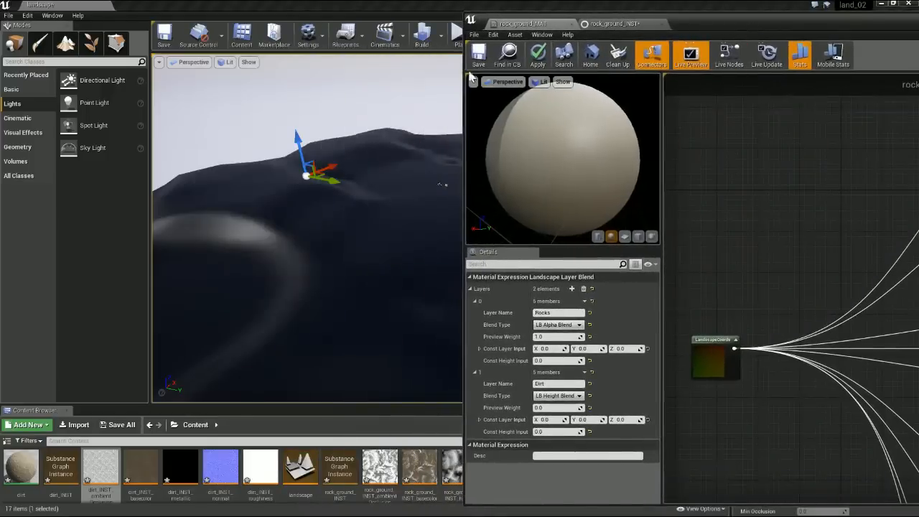
click(477, 58)
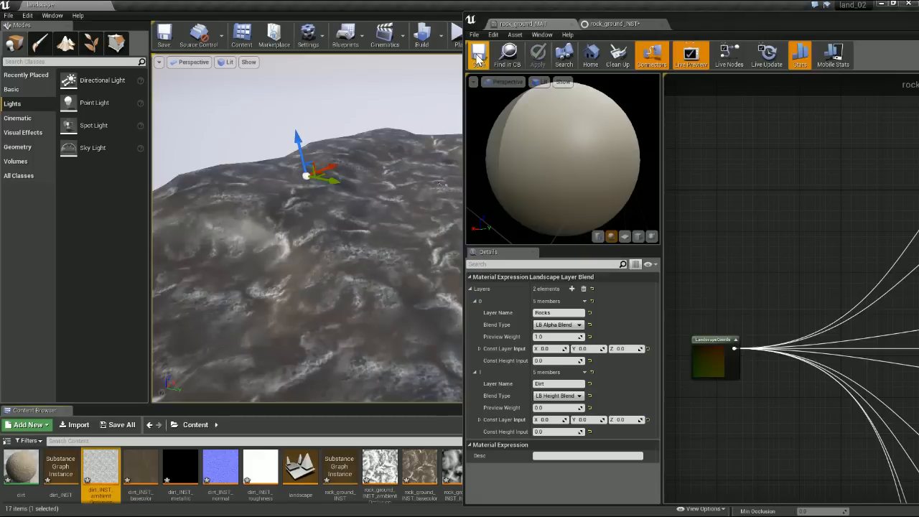
right_drag(399, 287, 372, 263)
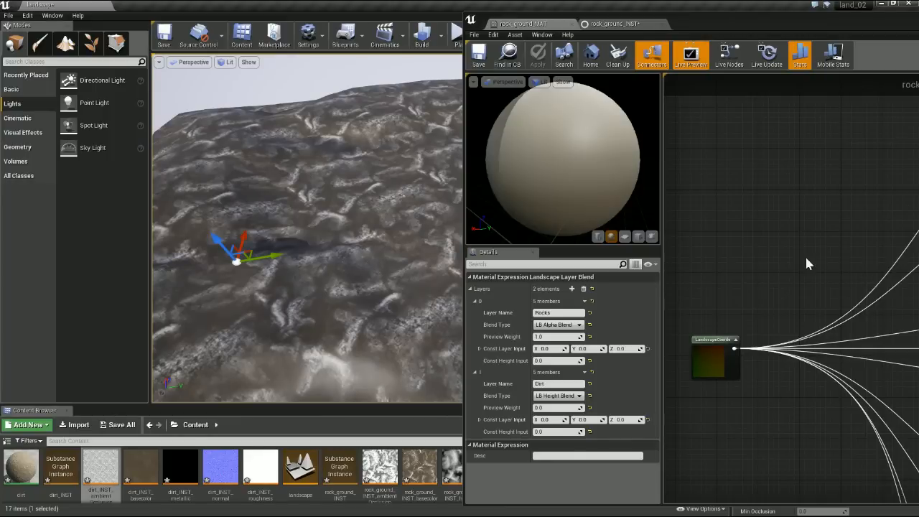
scroll(356, 299, down, 1)
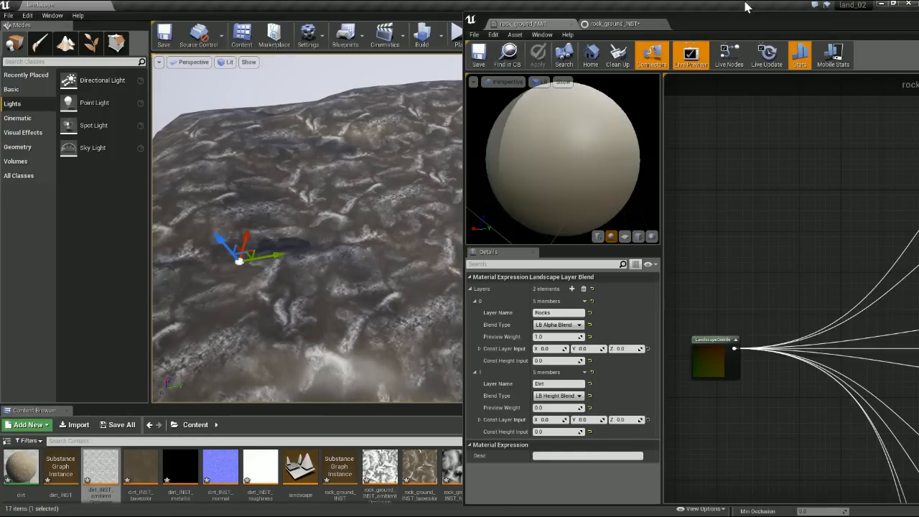
- Set the Preview Weight of the Rocks layer to 1.0 in the Roughness group's Layer Blend node
double_click(745, 26)
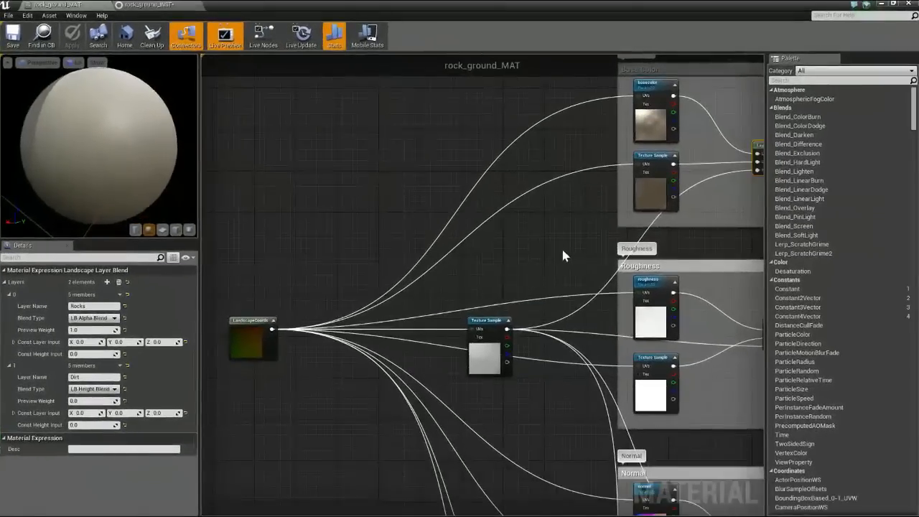
right_drag(566, 251, 412, 135)
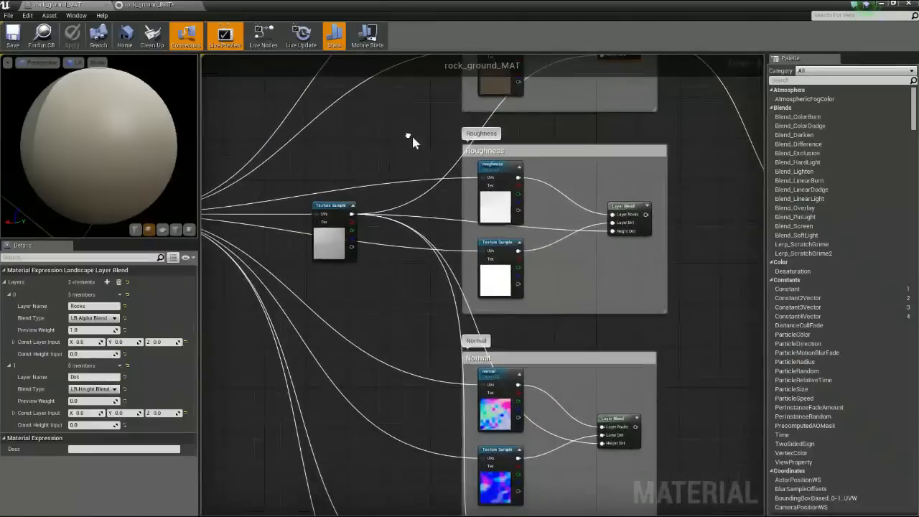
click(628, 207)
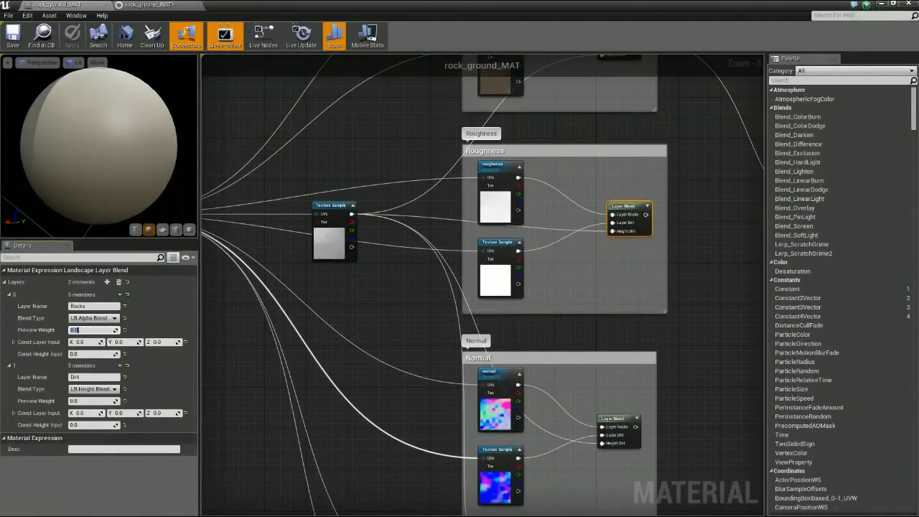
text(1)
key(Return)
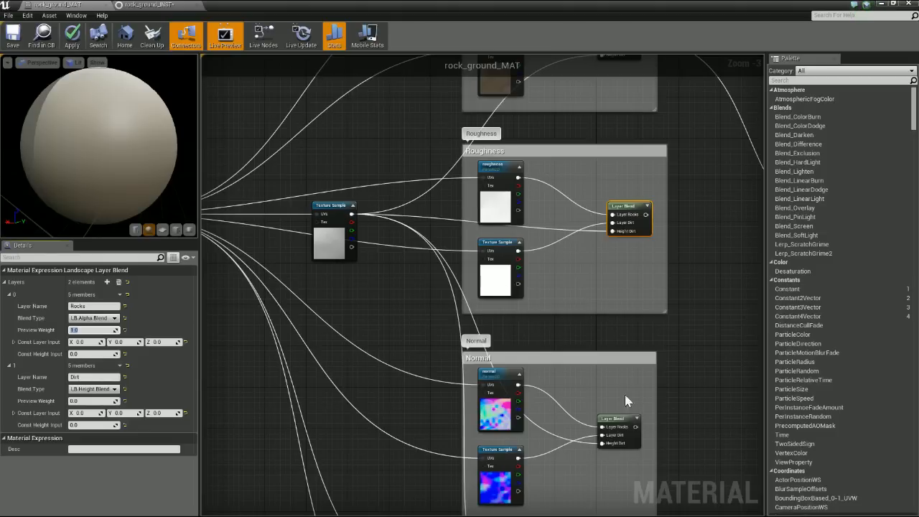
- Set the Rocks layer's Preview Weight to 1.0 in the Layer Blend nodes of the Normal and AO groups
click(613, 419)
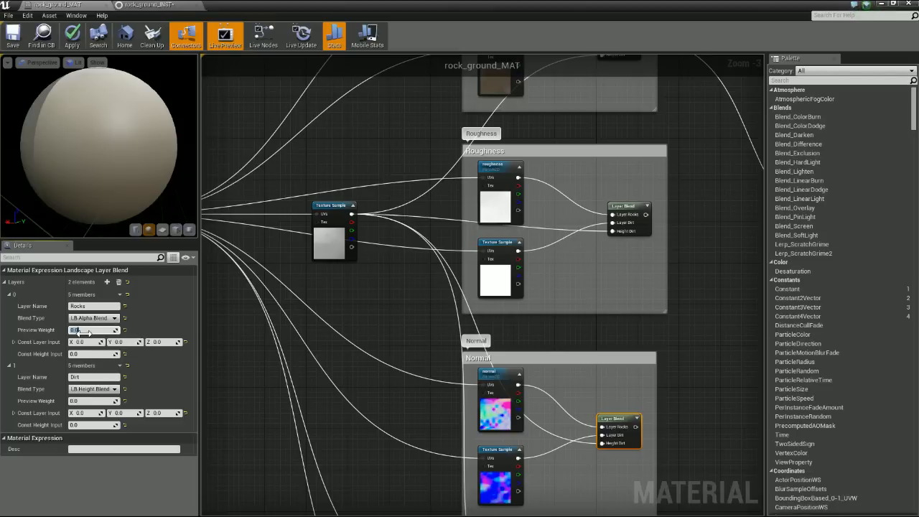
key(Return)
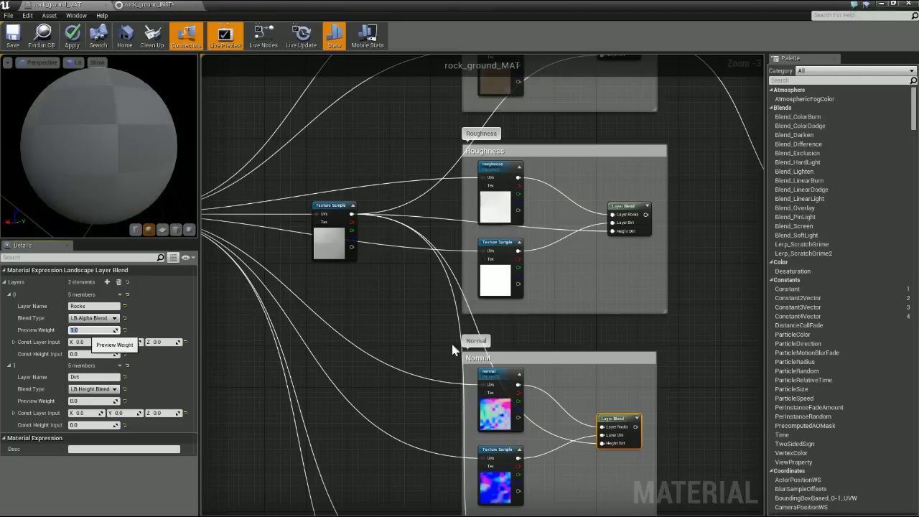
right_drag(703, 383, 567, 267)
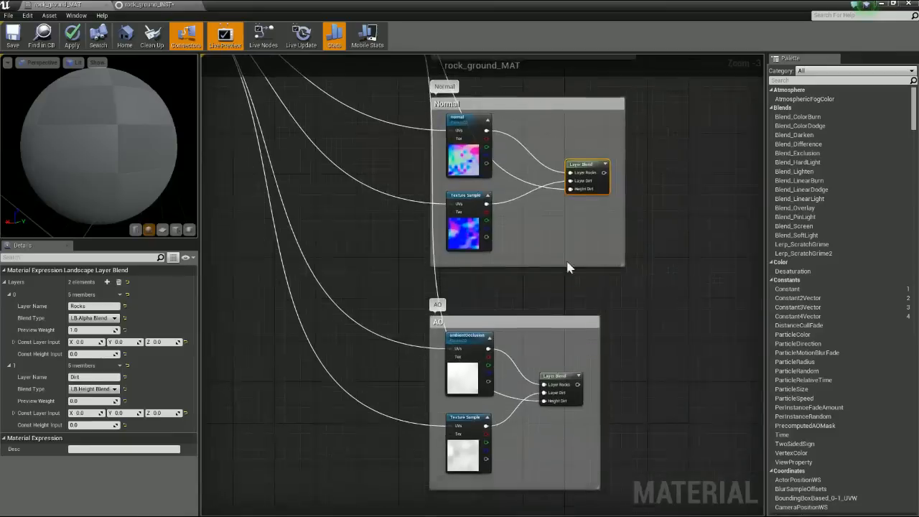
click(552, 376)
click(92, 330)
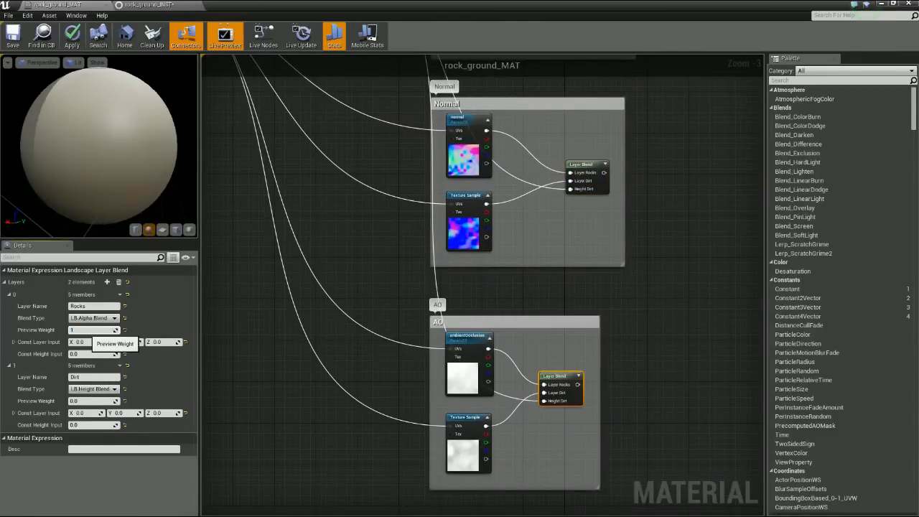
text(1)
key(Return)
- Connect the AO, Normal and Roughness Layer Blend outputs to the matching inputs of the rock_ground_MAT output node
right_drag(631, 277, 462, 317)
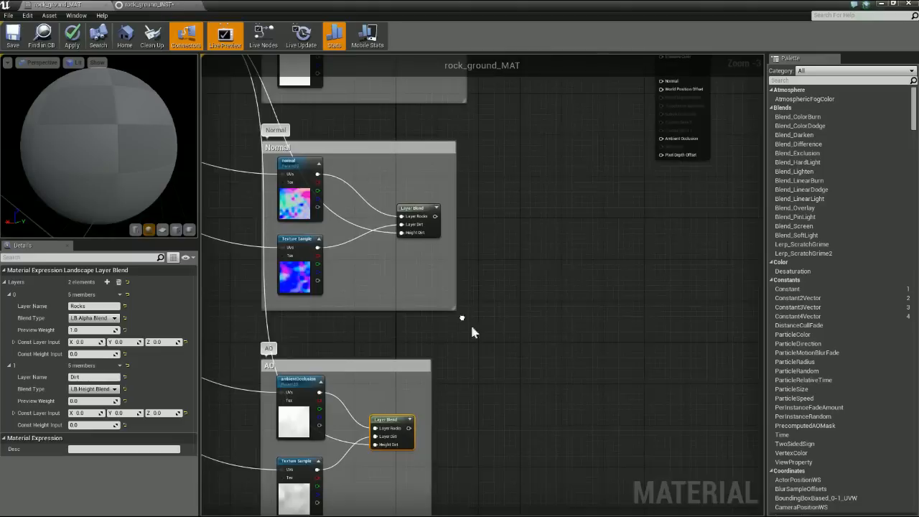
drag(408, 428, 661, 139)
right_drag(661, 138, 429, 388)
drag(394, 368, 621, 239)
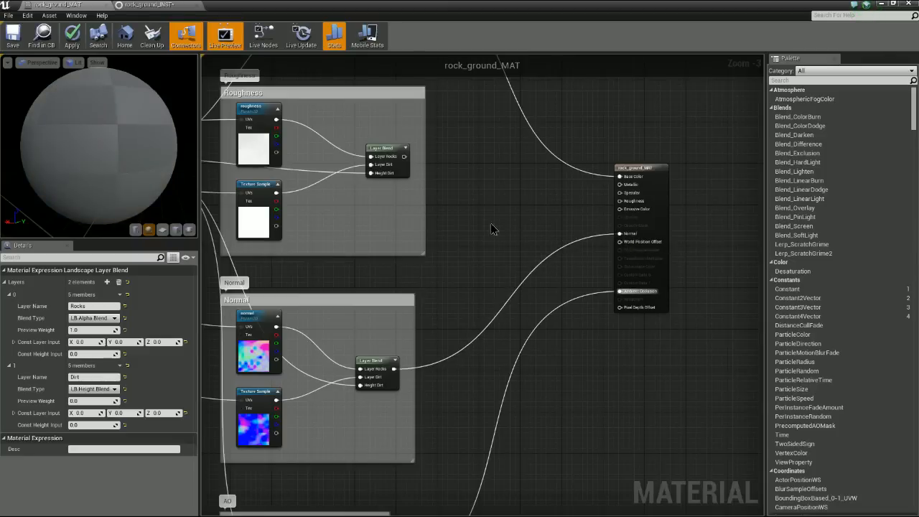
right_drag(488, 218, 488, 304)
mouse_move(401, 242)
mouse_down()
mouse_move(476, 271)
mouse_move(617, 291)
mouse_up()
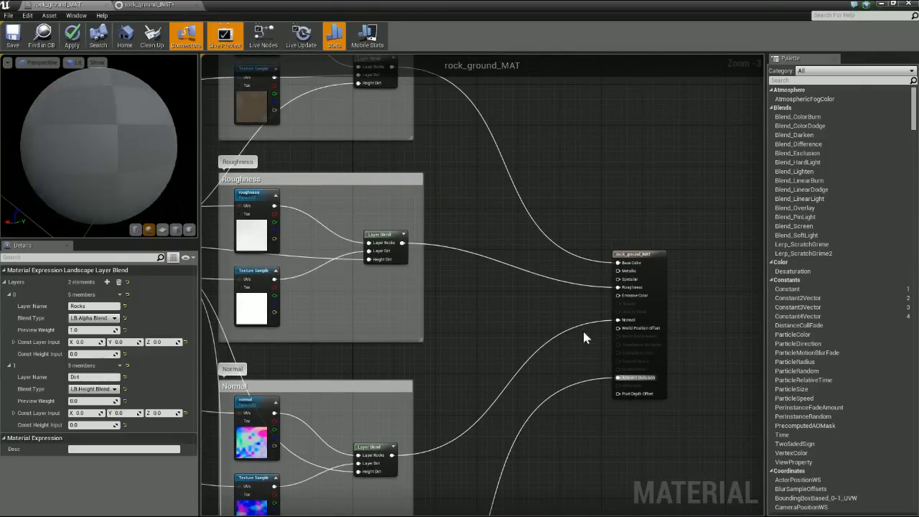
- Detach the rock_ground_MAT editor into its own window and close the rock_ground_INST editor
scroll(596, 316, down, 2)
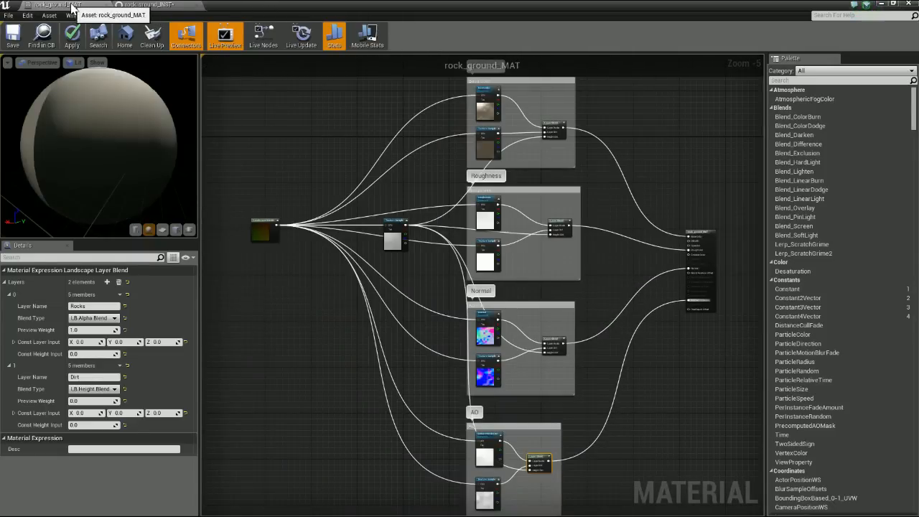
drag(55, 4, 331, 122)
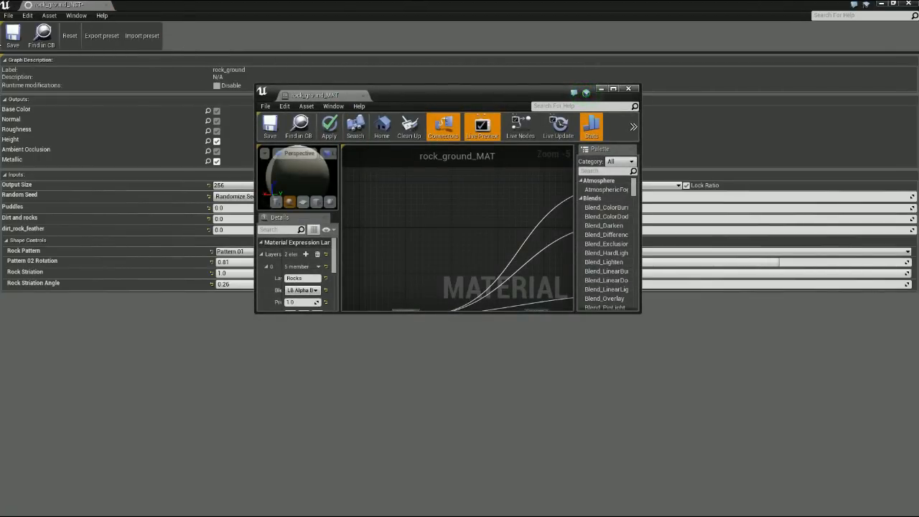
click(106, 6)
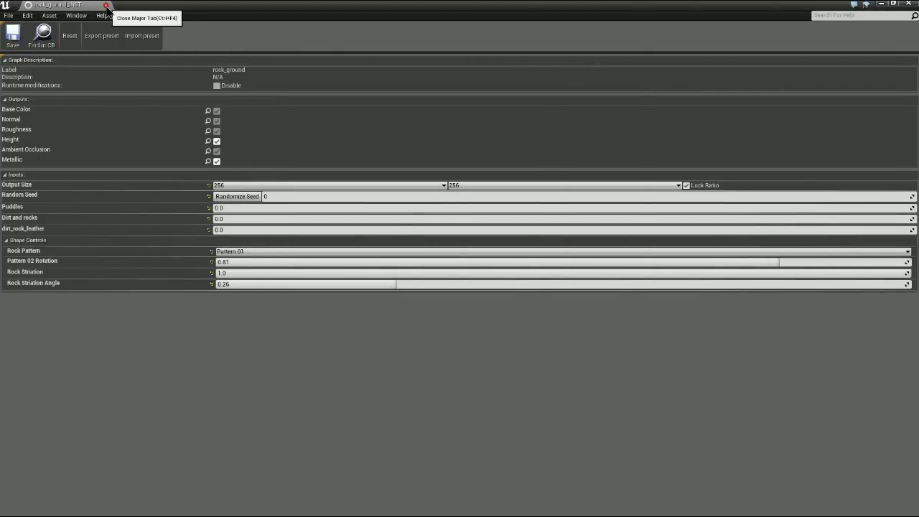
click(105, 6)
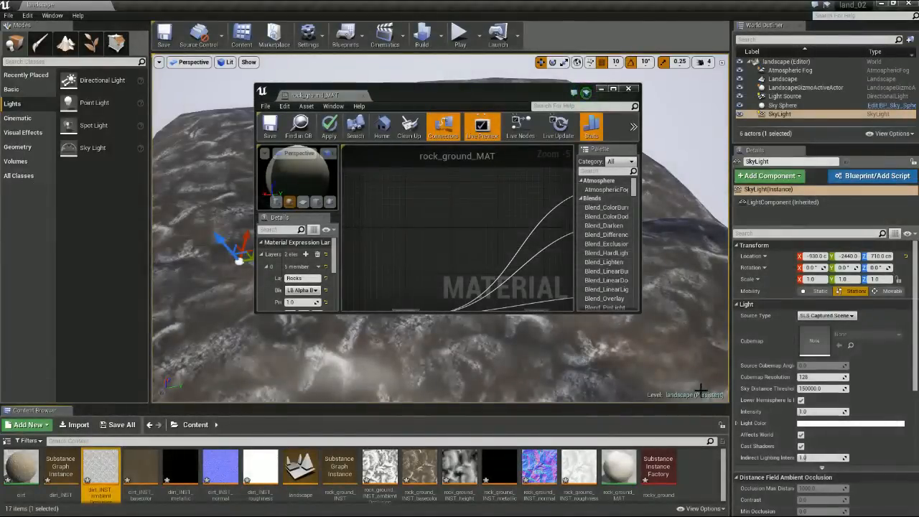
- Enlarge the rock_ground_MAT window, move it clear of the landscape viewport, and save the material
drag(639, 313, 858, 482)
drag(518, 98, 639, 85)
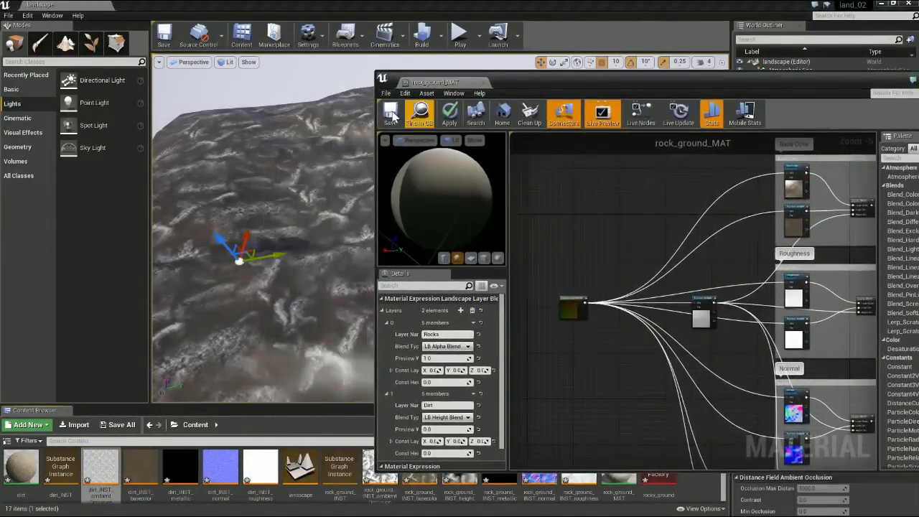
click(390, 113)
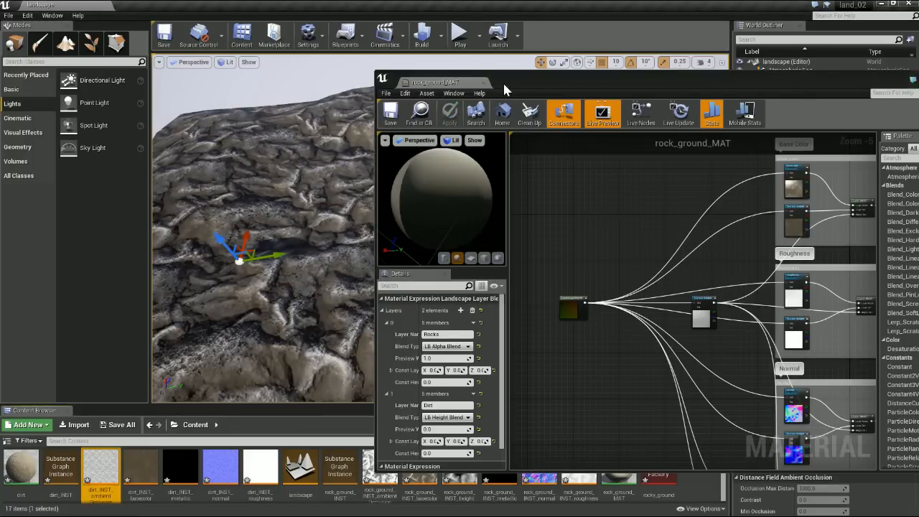
- Dock the rock_ground_MAT editor back into the main window, return to the landscape level and save it
double_click(435, 82)
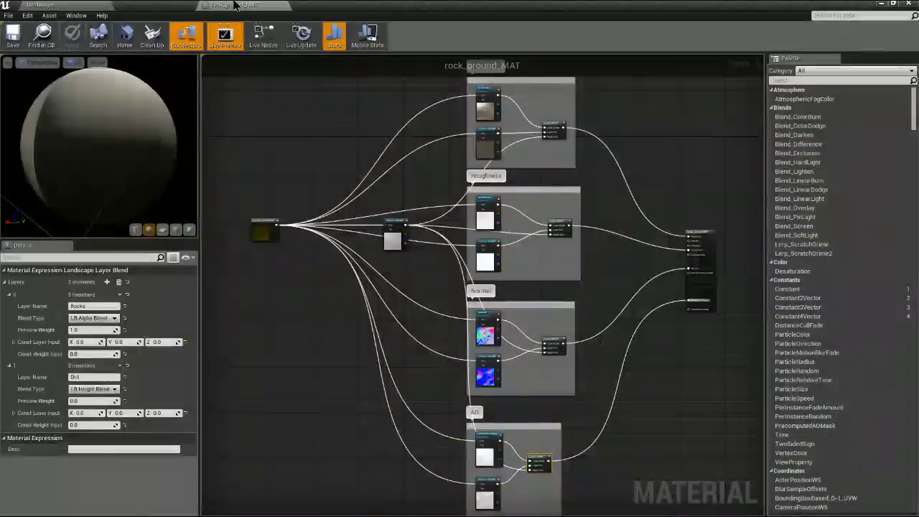
click(53, 4)
right_drag(459, 229, 416, 185)
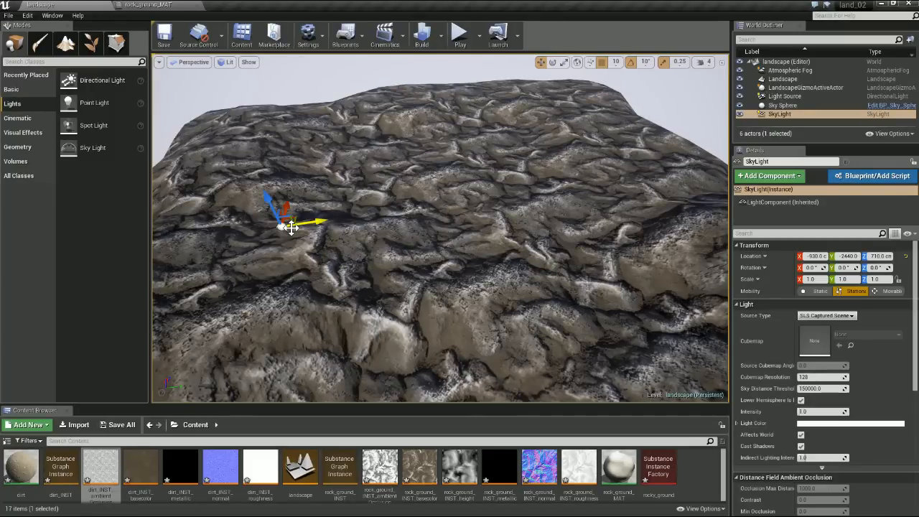
right_drag(378, 191, 406, 191)
right_drag(433, 158, 456, 160)
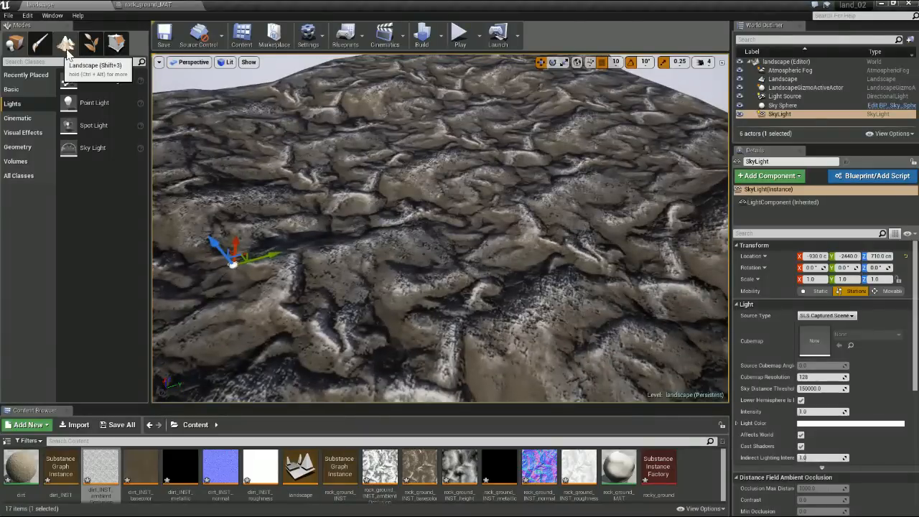
click(164, 35)
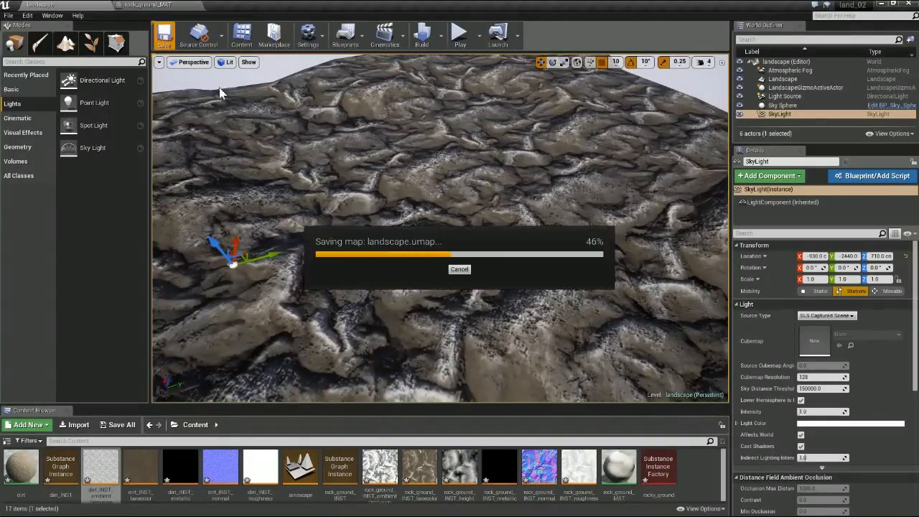
- Switch to landscape painting and reduce the brush size to about 712
click(66, 45)
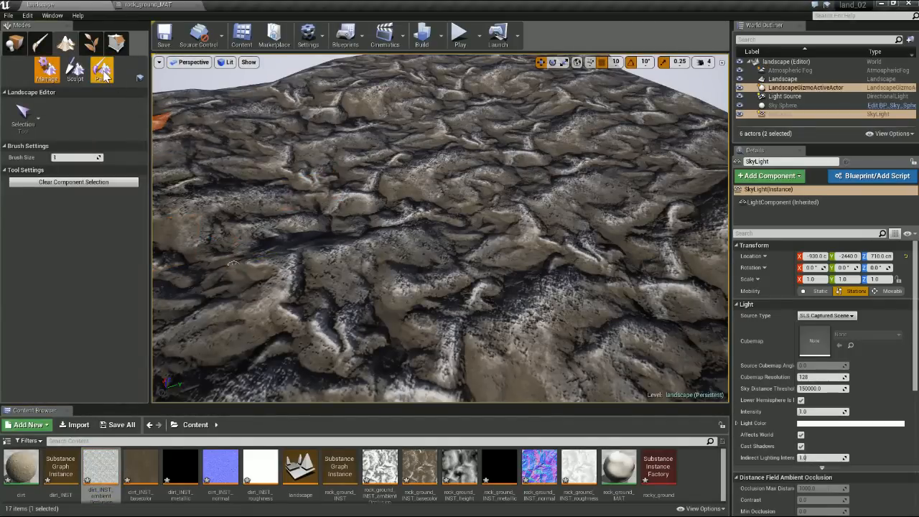
click(102, 71)
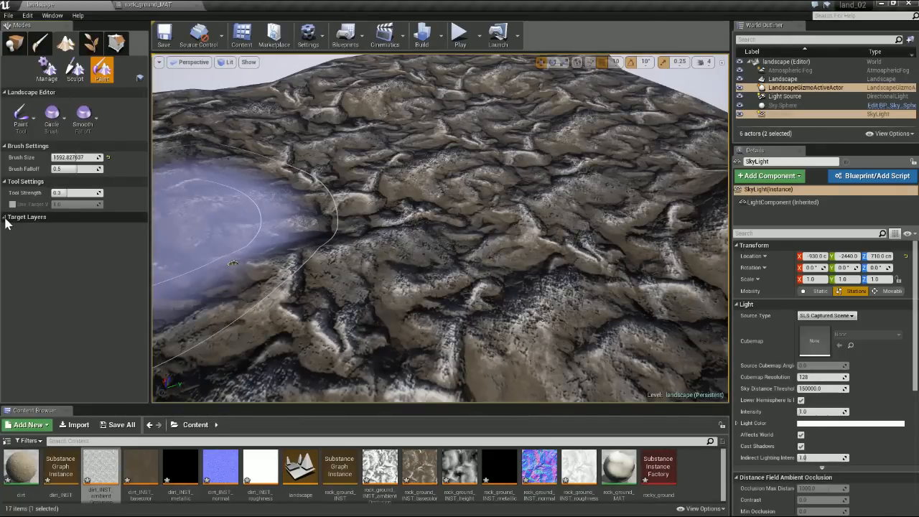
scroll(540, 260, down, 3)
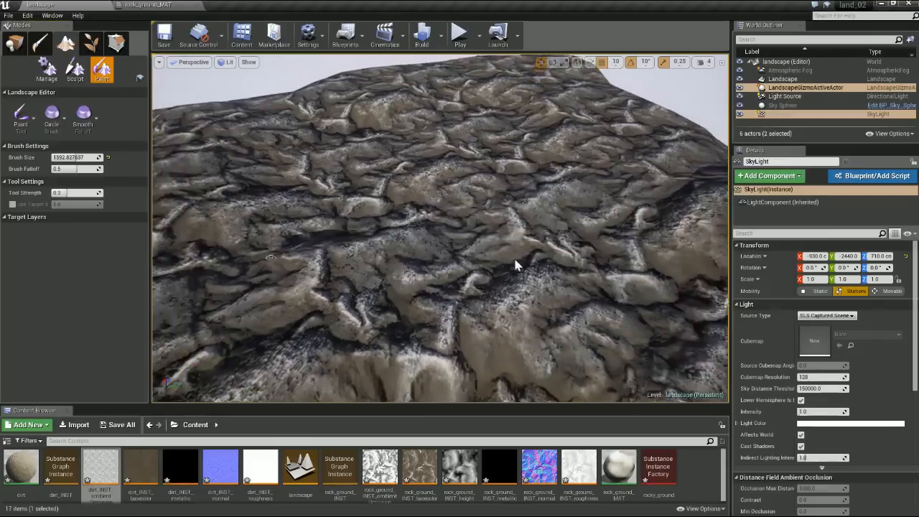
drag(98, 157, 72, 157)
right_drag(615, 287, 620, 247)
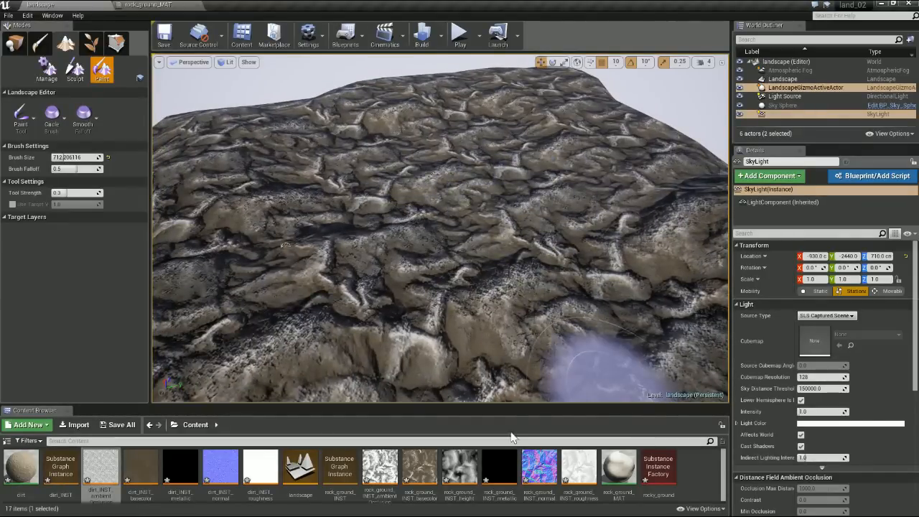
- Select only the Landscape actor and reassign rock_ground_MAT as its Landscape Material
drag(511, 404, 512, 385)
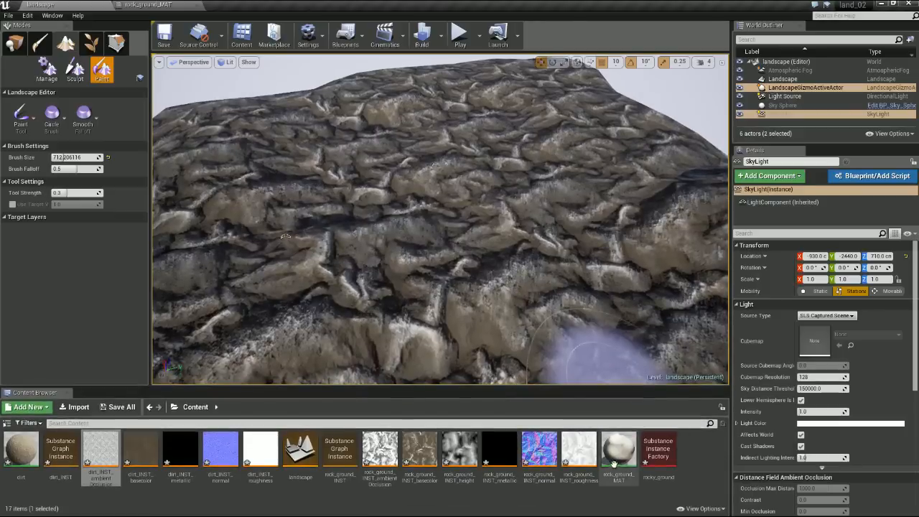
mouse_move(619, 456)
mouse_down()
mouse_move(653, 348)
mouse_move(646, 338)
mouse_move(619, 456)
mouse_up()
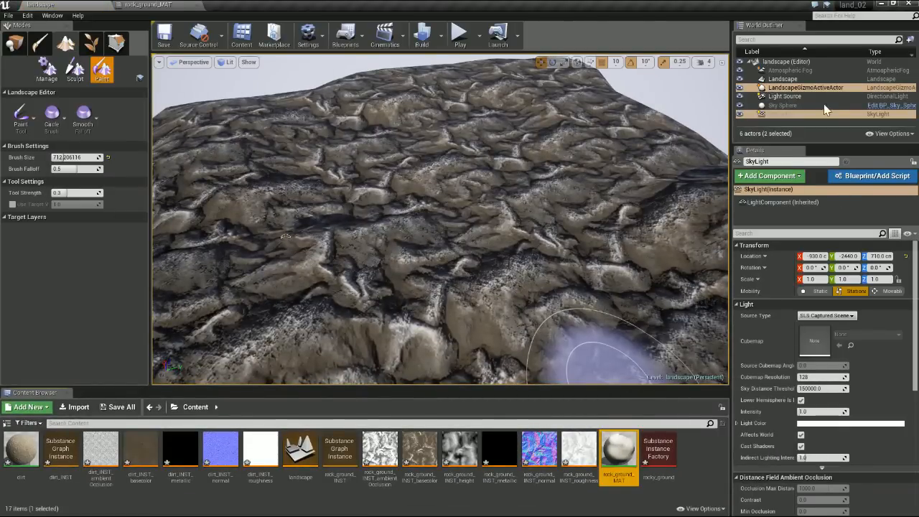
click(784, 80)
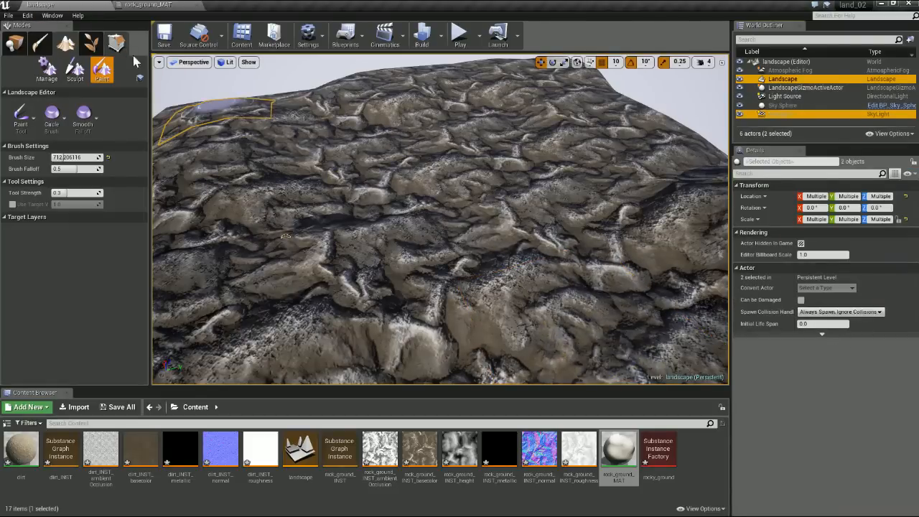
click(14, 45)
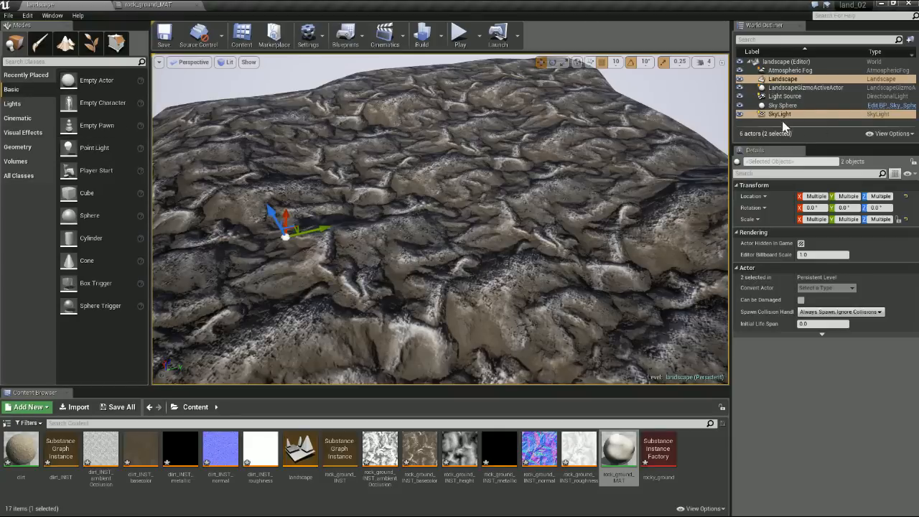
click(783, 79)
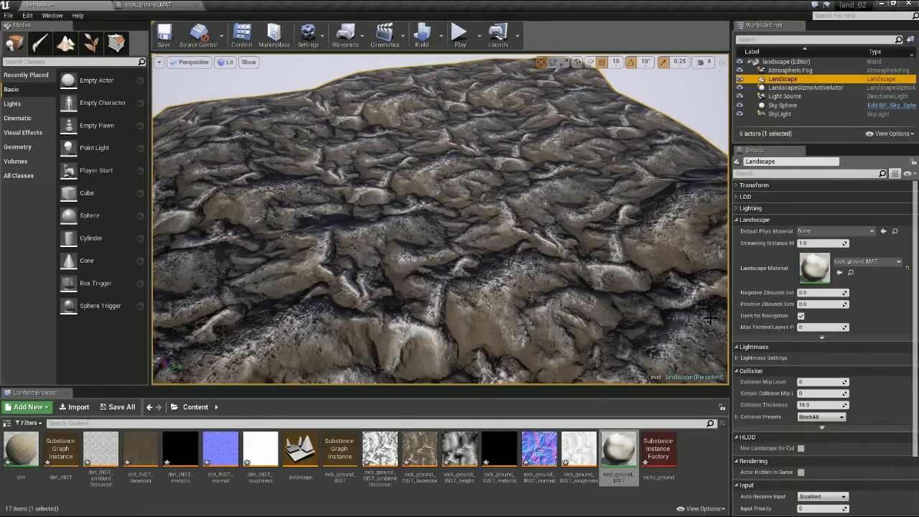
click(618, 454)
drag(627, 427, 819, 268)
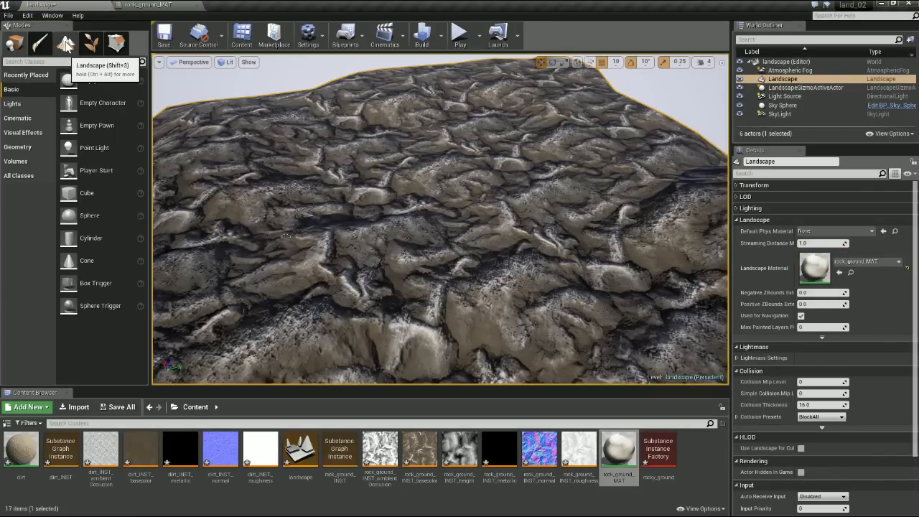
- In landscape painting, create a weight-blended layer info object named Rocks_LayerInfo in landscape_sharedassets for the Rocks layer
click(66, 44)
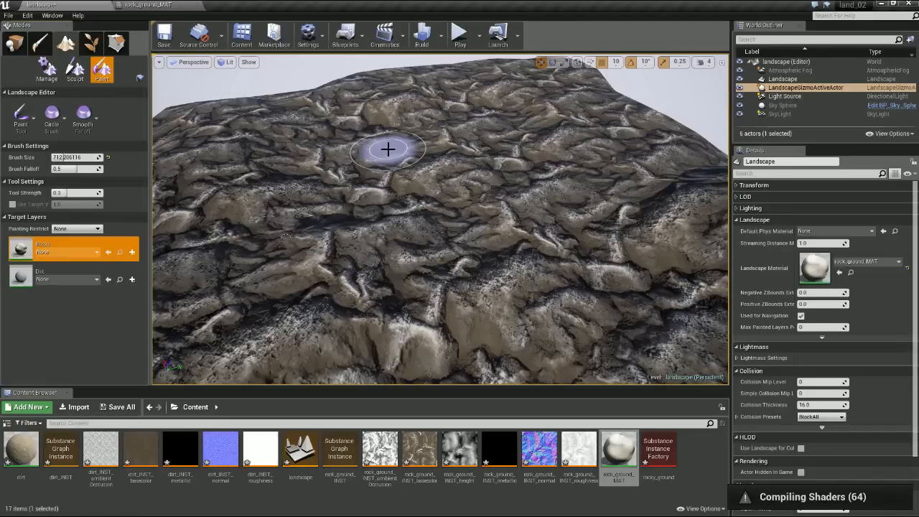
mouse_move(422, 211)
right_down()
mouse_move(422, 188)
mouse_move(422, 208)
mouse_move(439, 213)
mouse_move(447, 186)
mouse_move(444, 208)
mouse_move(454, 209)
right_up()
mouse_move(426, 169)
right_down()
mouse_move(356, 271)
mouse_move(589, 239)
mouse_move(560, 226)
mouse_move(592, 245)
right_up()
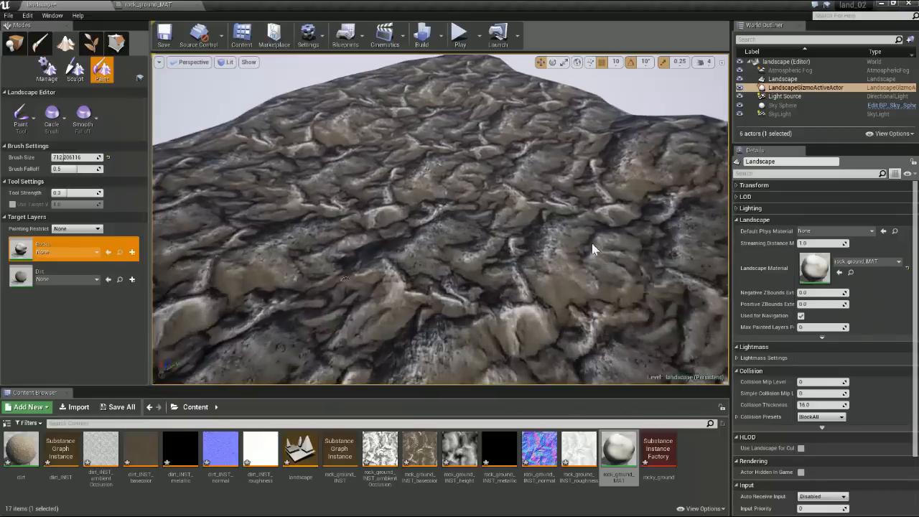
mouse_move(506, 201)
right_down()
mouse_move(493, 191)
mouse_move(459, 201)
mouse_move(430, 165)
right_up()
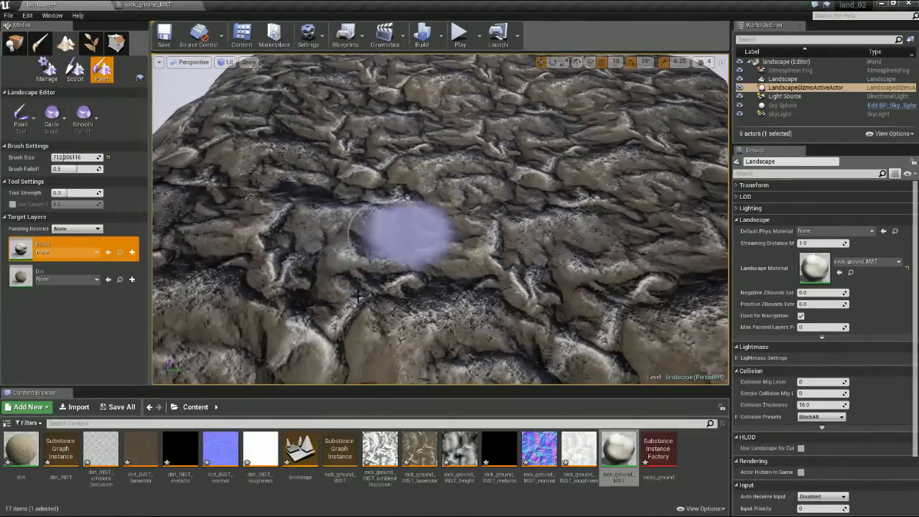
click(132, 252)
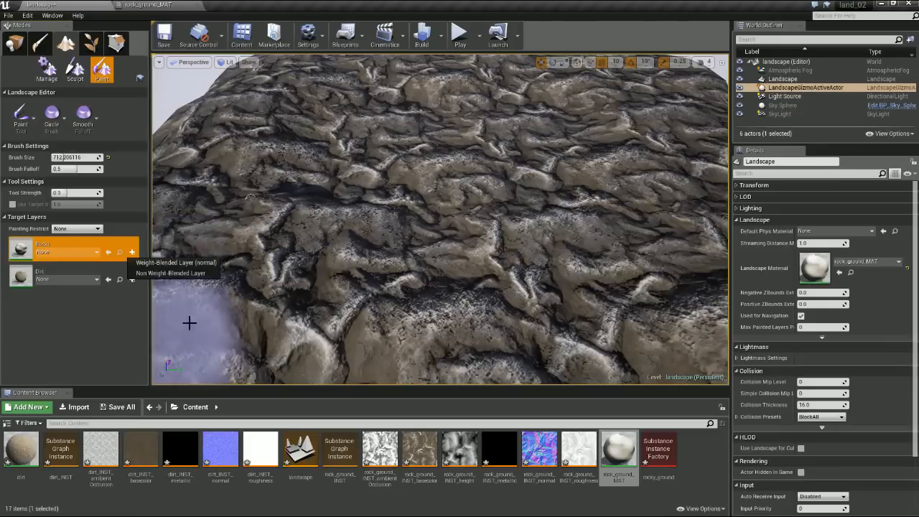
click(211, 264)
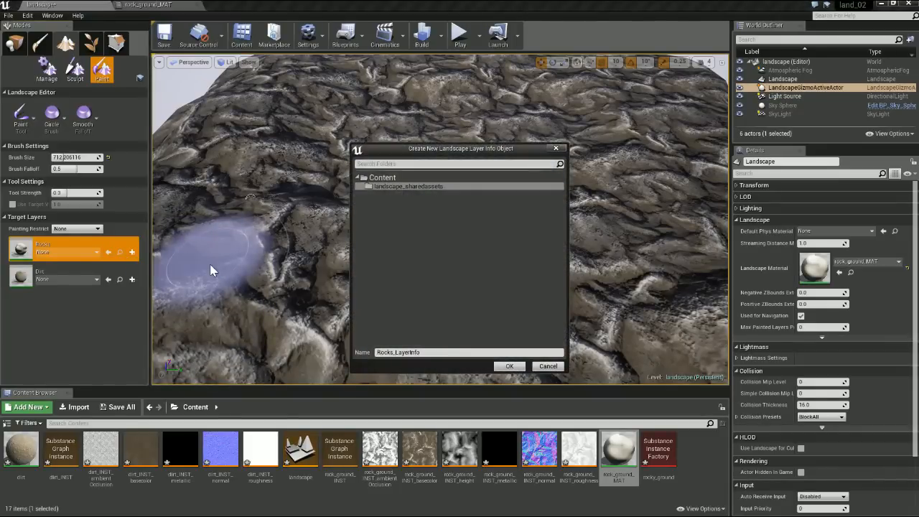
drag(412, 154, 374, 140)
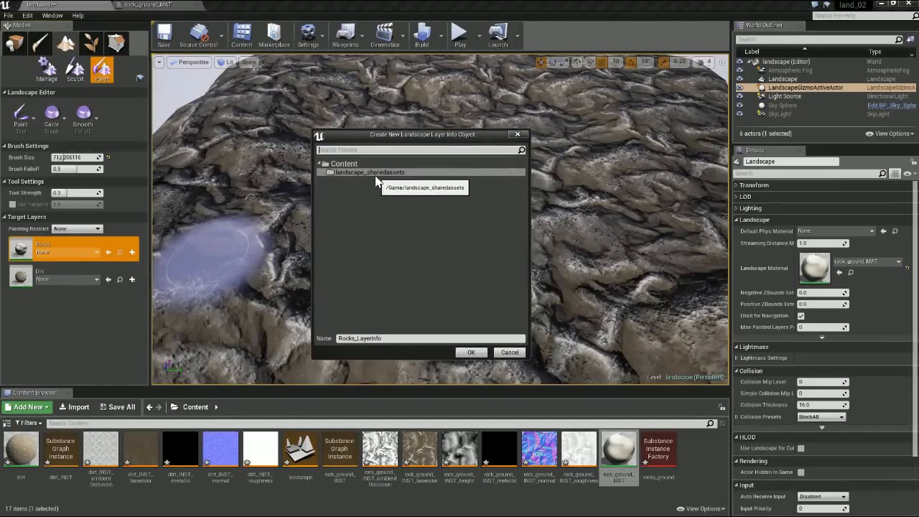
click(470, 352)
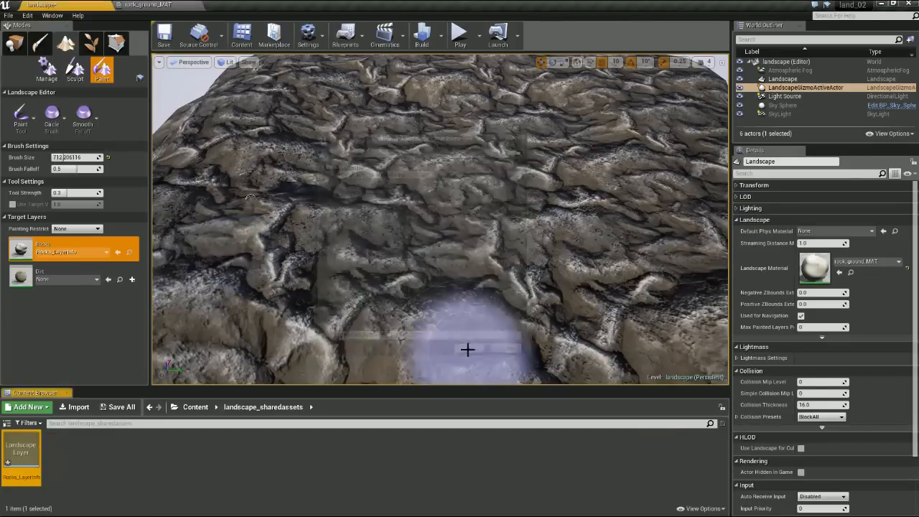
- Create a weight-blended layer info object named Dirt_LayerInfo in landscape_sharedassets for the Dirt layer
click(131, 279)
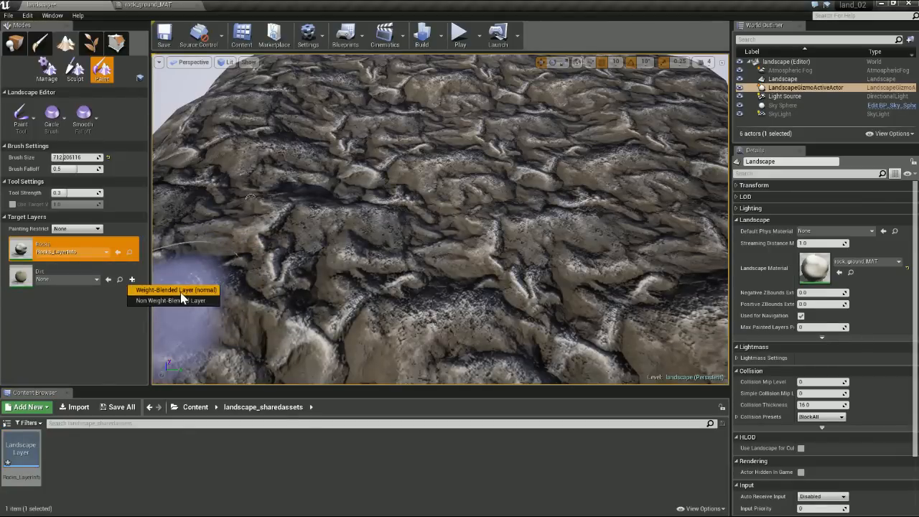
click(177, 290)
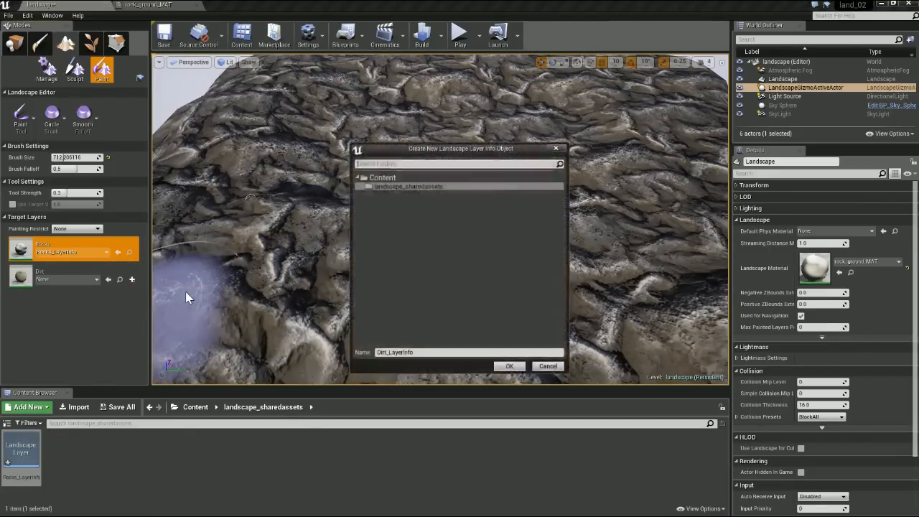
click(508, 366)
right_drag(443, 204, 484, 294)
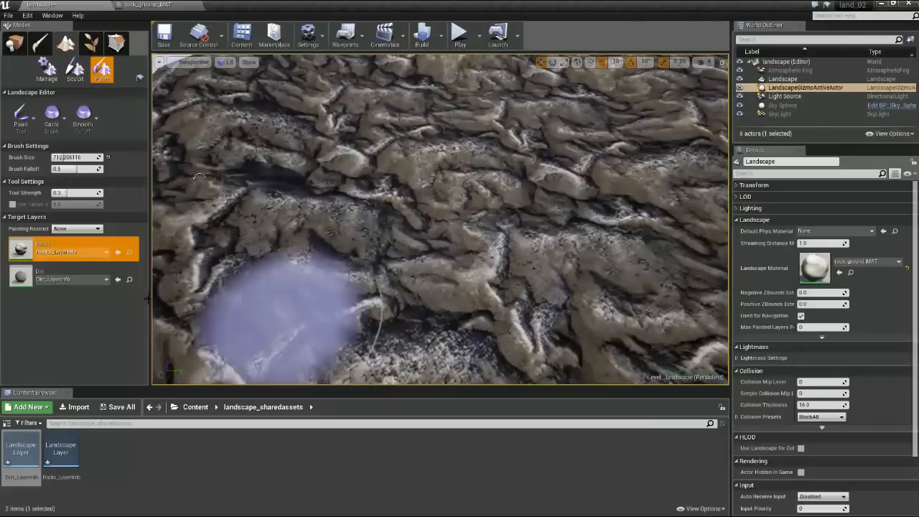
- Increase the brush size to about 1262 and paint the Rocks layer over the middle of the terrain
click(54, 272)
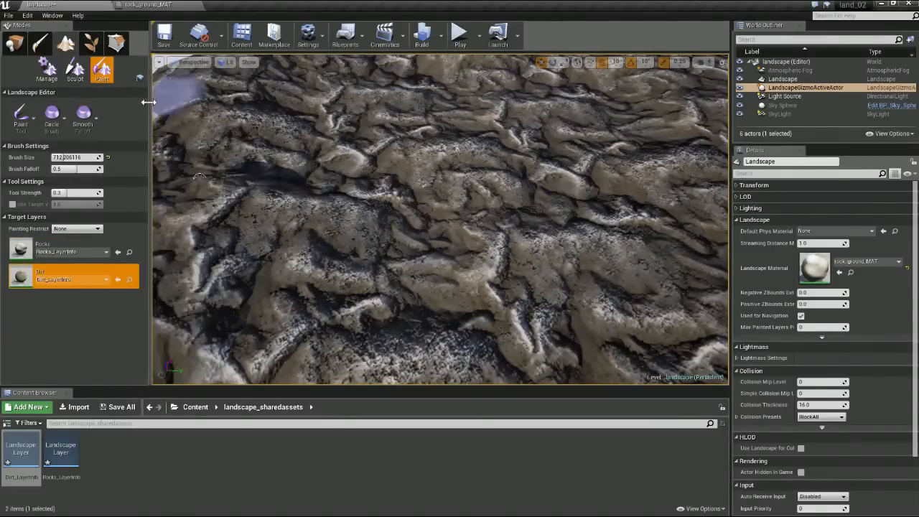
key(bracketright)
key(bracketright)
key(bracketright)
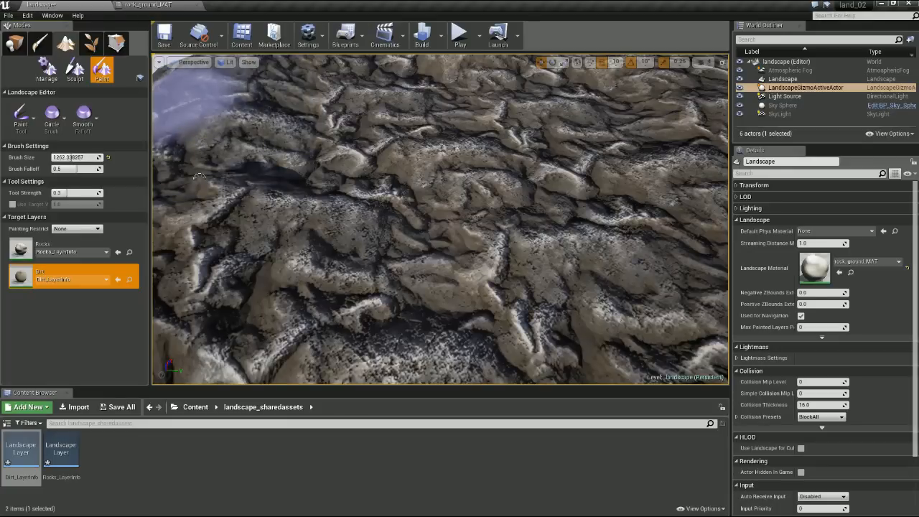
click(54, 247)
scroll(523, 228, down, 3)
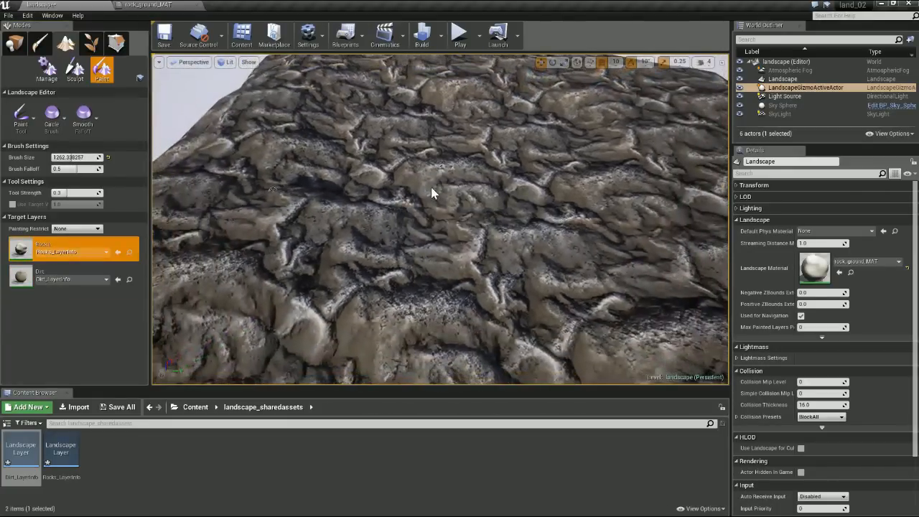
click(452, 207)
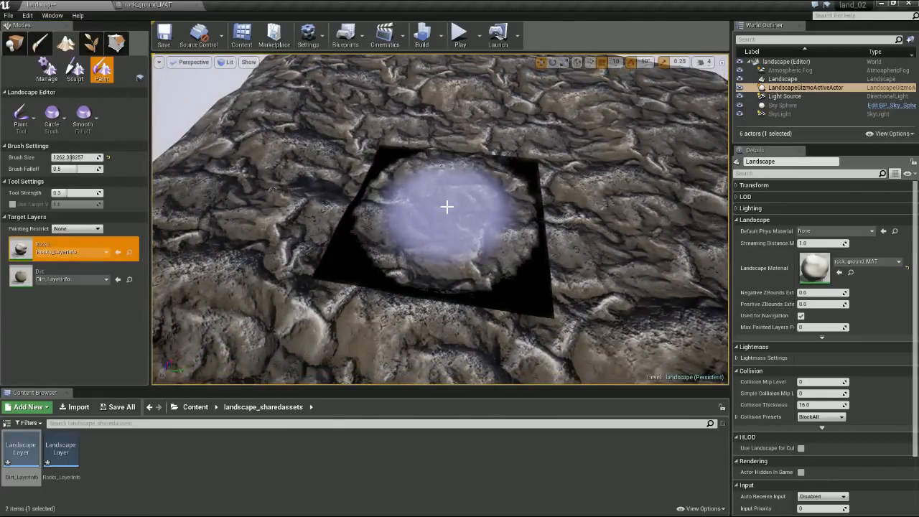
mouse_move(453, 208)
mouse_down()
mouse_move(468, 234)
mouse_move(523, 209)
mouse_move(489, 201)
mouse_move(463, 172)
mouse_move(416, 201)
mouse_move(381, 207)
mouse_move(416, 213)
mouse_up()
mouse_move(529, 266)
right_down()
mouse_move(529, 251)
mouse_move(495, 208)
mouse_move(645, 276)
right_up()
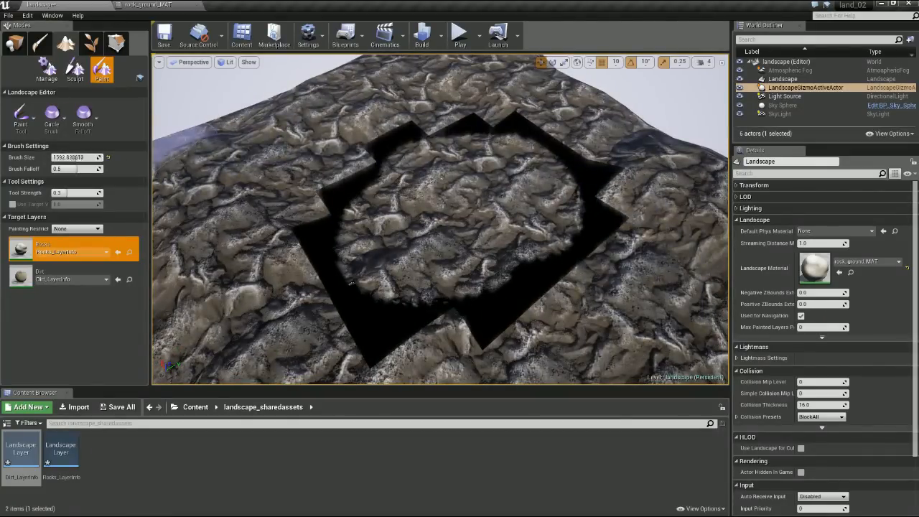
- Set the brush size to 8192 and paint the Rocks layer across the whole landscape
drag(71, 157, 98, 158)
scroll(459, 216, down, 3)
mouse_move(467, 227)
mouse_down()
mouse_move(519, 172)
mouse_move(336, 145)
mouse_move(619, 356)
mouse_move(541, 121)
mouse_move(318, 129)
mouse_move(496, 396)
mouse_move(457, 117)
mouse_up()
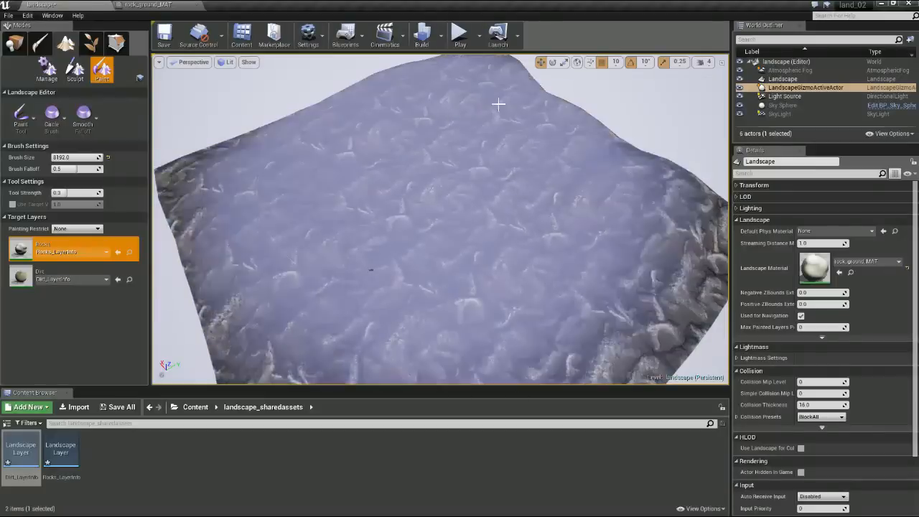
- Reduce the brush size to about 1159 and paint a patch of the Dirt layer onto the rocky terrain
drag(99, 158, 75, 157)
alt+drag(410, 198, 507, 281)
scroll(359, 179, up, 4)
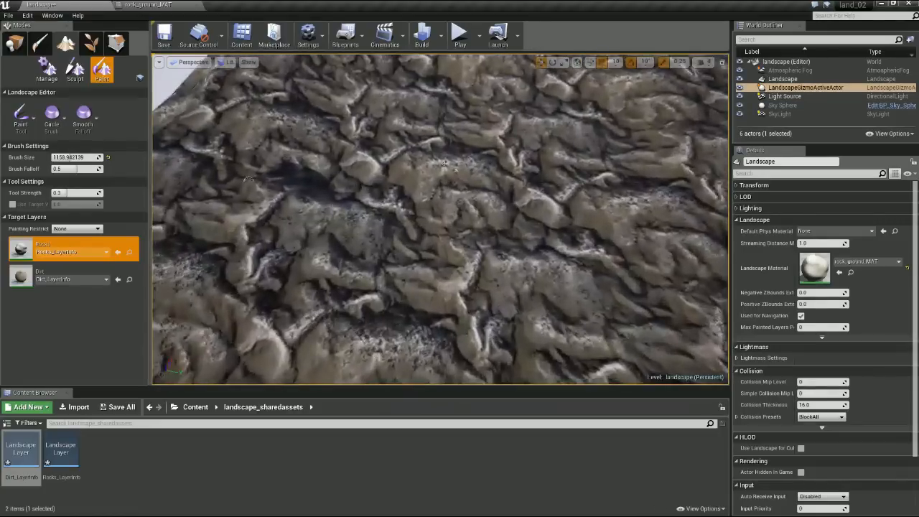
scroll(360, 180, down, 2)
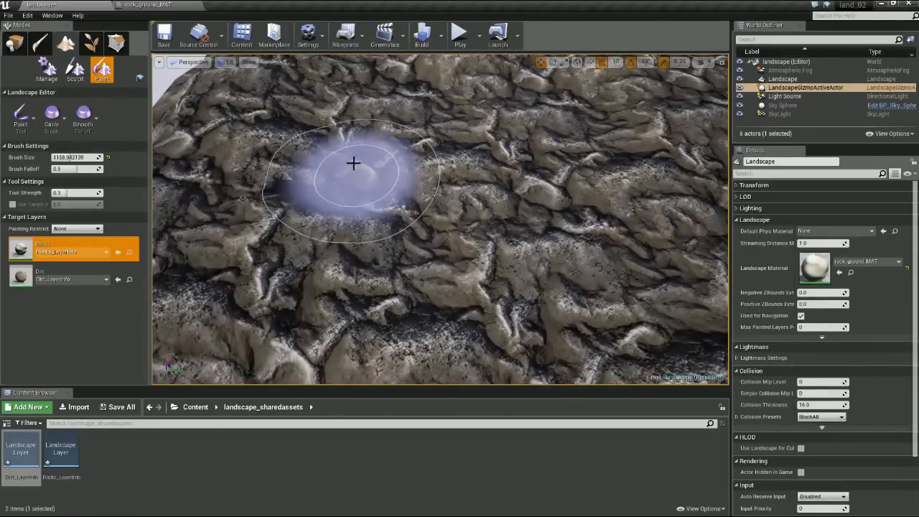
alt+drag(361, 146, 368, 115)
alt+drag(229, 200, 227, 213)
click(21, 280)
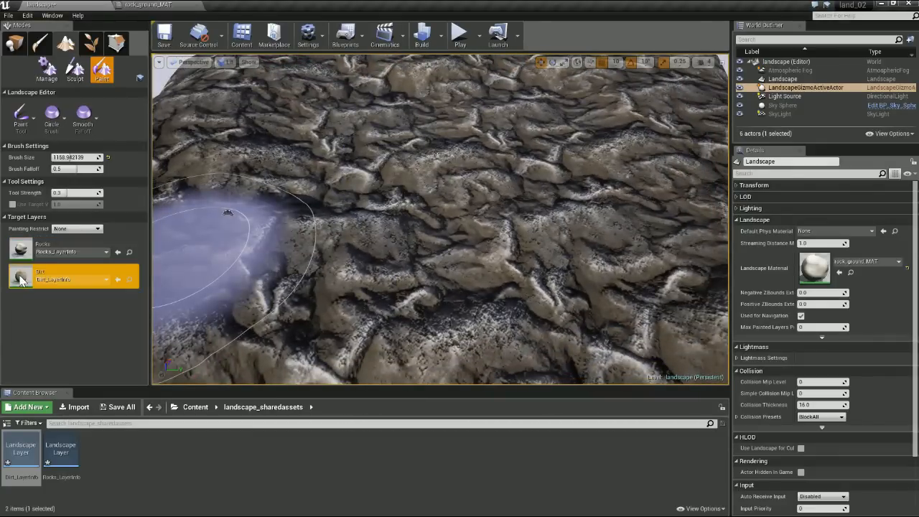
alt+drag(496, 195, 485, 246)
click(456, 203)
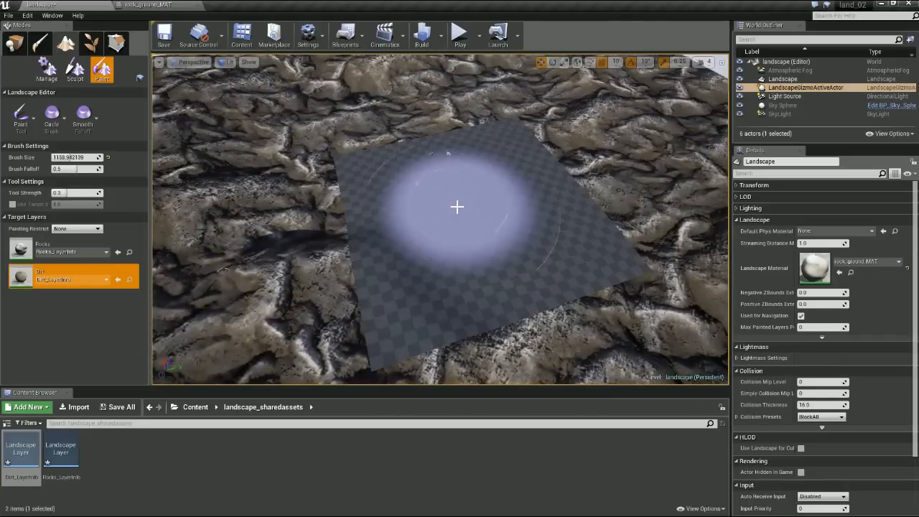
mouse_move(465, 186)
mouse_down()
mouse_move(469, 219)
mouse_move(511, 217)
mouse_move(420, 204)
mouse_up()
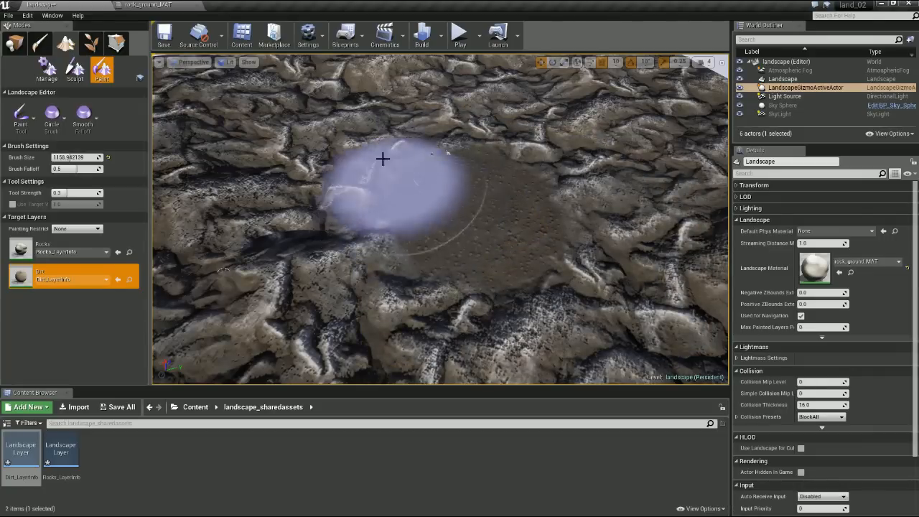
- Extend the Dirt patch across the rocks, then reduce the brush size to about 479 and paint smaller dirt areas between the nearby rocks
mouse_move(631, 323)
alt+mouse_down()
mouse_move(545, 344)
mouse_move(369, 209)
alt+mouse_up()
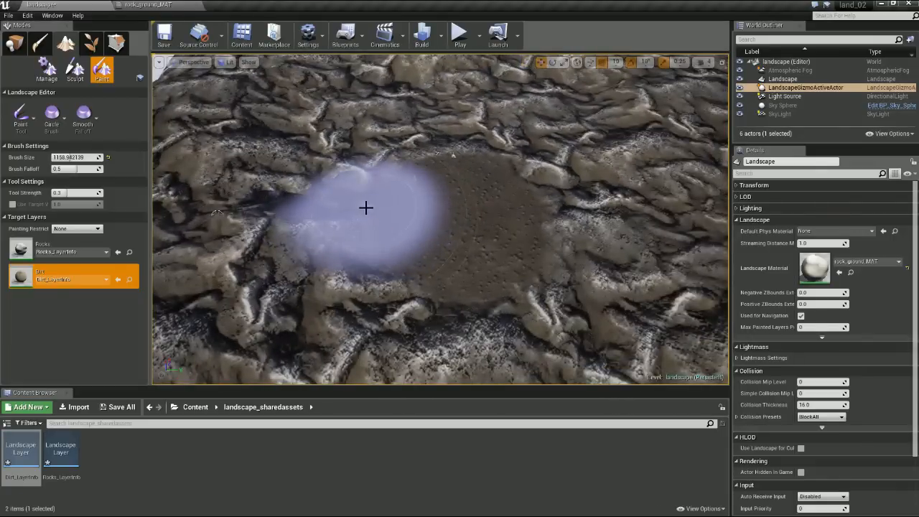
mouse_move(306, 250)
mouse_down()
mouse_move(433, 201)
mouse_move(409, 143)
mouse_move(513, 134)
mouse_move(567, 212)
mouse_move(460, 164)
mouse_move(538, 160)
mouse_move(548, 226)
mouse_up()
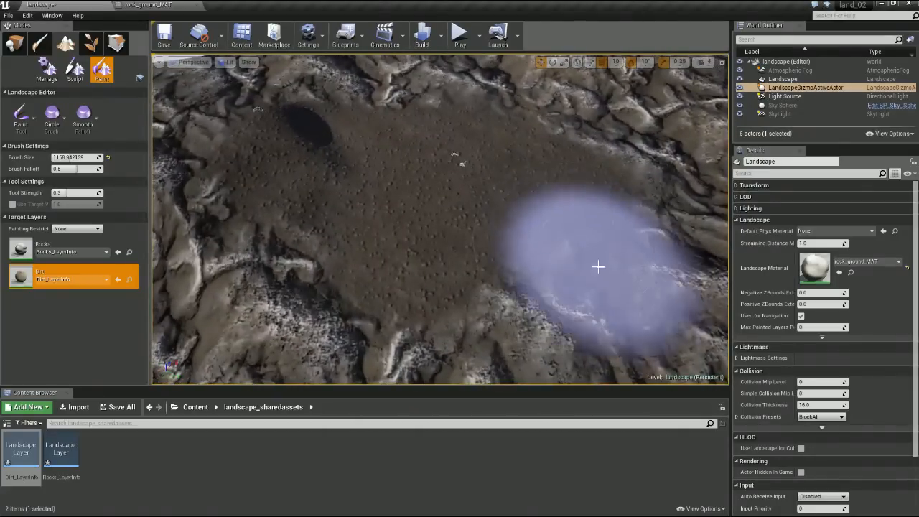
drag(63, 157, 51, 157)
mouse_move(467, 234)
right_down()
mouse_move(461, 280)
mouse_move(501, 280)
right_up()
mouse_move(500, 281)
mouse_down()
mouse_move(502, 272)
mouse_move(529, 297)
mouse_move(529, 287)
mouse_move(399, 287)
mouse_move(310, 237)
mouse_up()
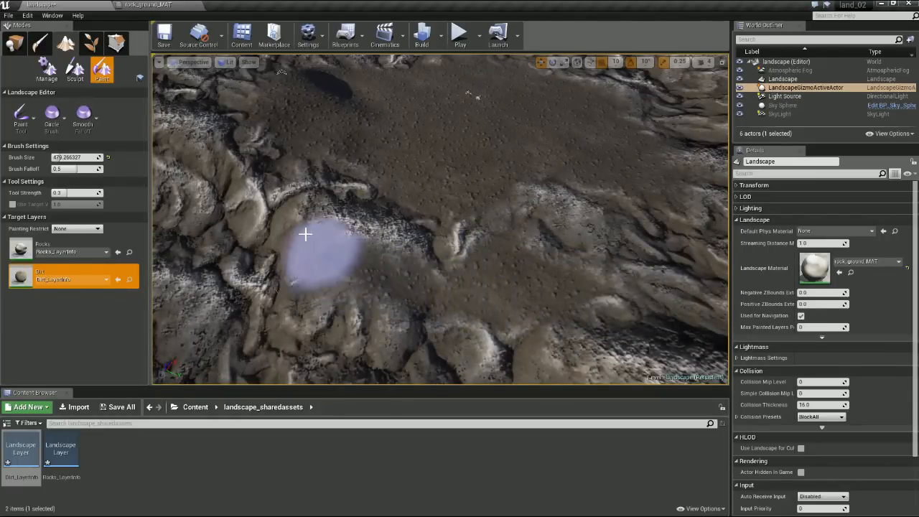
drag(209, 252, 334, 304)
mouse_move(335, 303)
right_down()
mouse_move(266, 214)
mouse_move(374, 108)
mouse_move(437, 91)
mouse_move(517, 119)
mouse_move(478, 97)
mouse_move(477, 277)
right_up()
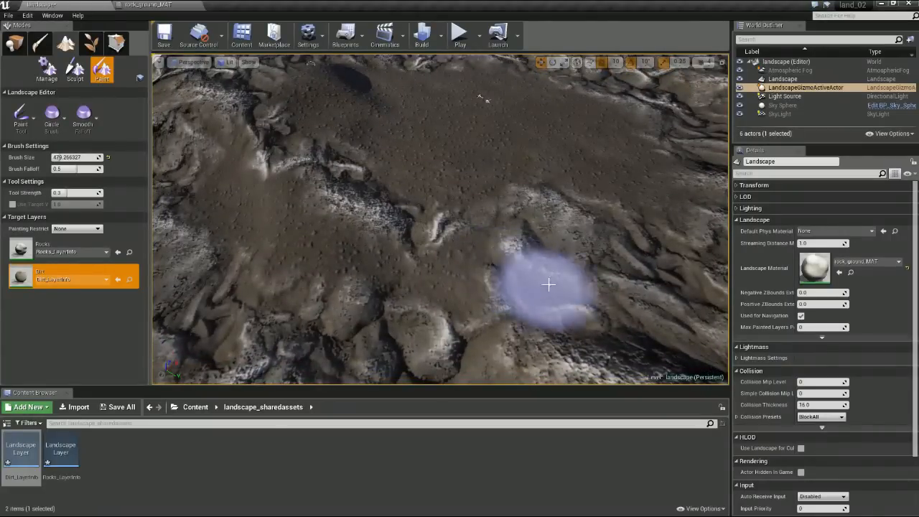
mouse_move(557, 294)
right_down()
mouse_move(467, 266)
mouse_move(445, 236)
mouse_move(473, 207)
mouse_move(427, 202)
right_up()
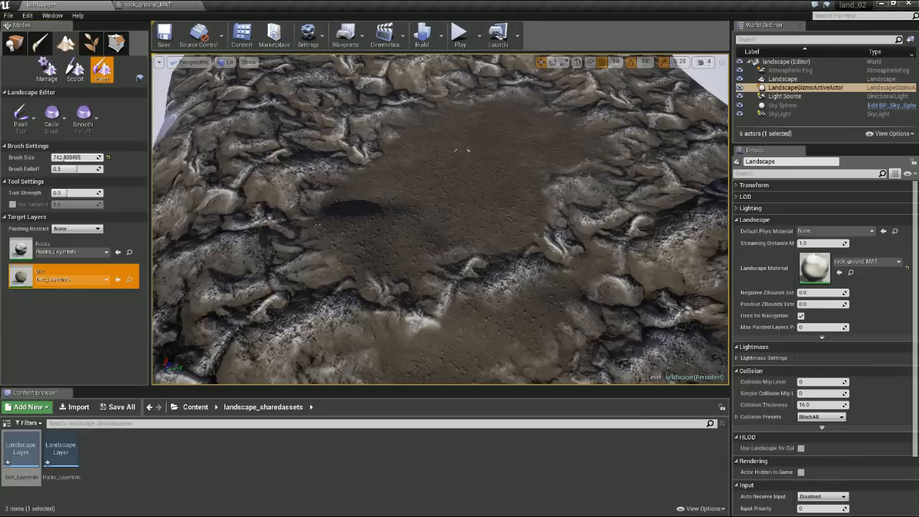
- Increase the brush size to about 743 and paint the Dirt layer around the edges of the main dirt area
drag(63, 157, 66, 157)
mouse_move(304, 196)
mouse_down()
mouse_move(244, 176)
mouse_move(269, 191)
mouse_move(330, 137)
mouse_move(323, 96)
mouse_move(423, 78)
mouse_move(318, 315)
mouse_move(272, 300)
mouse_move(516, 300)
mouse_move(531, 290)
mouse_move(506, 287)
mouse_up()
scroll(608, 286, down, 2)
alt+drag(625, 222, 703, 222)
mouse_move(666, 196)
mouse_down()
mouse_move(687, 194)
mouse_move(555, 138)
mouse_up()
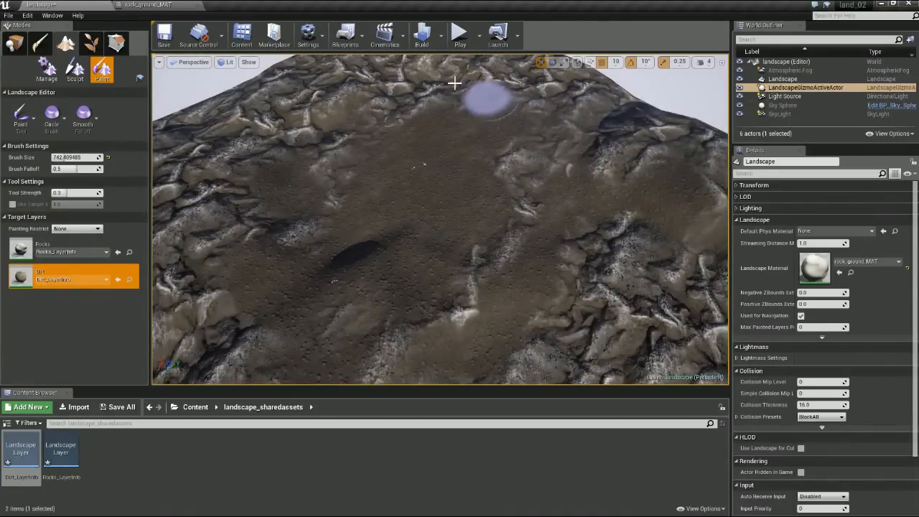
mouse_move(402, 179)
alt+mouse_down()
mouse_move(402, 147)
mouse_move(591, 164)
alt+mouse_up()
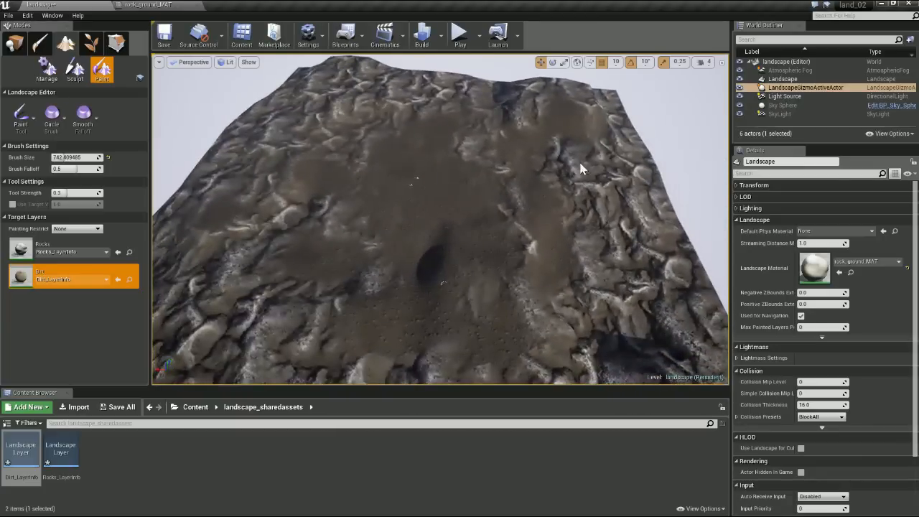
mouse_move(621, 192)
mouse_down()
mouse_move(610, 247)
mouse_move(625, 340)
mouse_move(651, 275)
mouse_move(622, 158)
mouse_up()
- Paint more of the Dirt layer over the remaining rocky slopes, leaving bands of rock exposed between the dirt patches
alt+drag(315, 139, 416, 143)
alt+right_drag(315, 139, 359, 142)
right_drag(206, 122, 145, 179)
mouse_move(268, 153)
mouse_down()
mouse_move(207, 158)
mouse_move(287, 309)
mouse_move(351, 199)
mouse_move(303, 93)
mouse_move(259, 86)
mouse_move(390, 71)
mouse_move(459, 115)
mouse_move(382, 149)
mouse_move(388, 176)
mouse_up()
right_drag(388, 177, 432, 209)
mouse_move(434, 194)
shift+mouse_down()
mouse_move(492, 180)
mouse_move(412, 217)
mouse_move(416, 210)
mouse_move(359, 226)
mouse_move(496, 185)
mouse_move(445, 222)
mouse_move(451, 256)
mouse_move(425, 209)
mouse_move(535, 227)
shift+mouse_up()
mouse_move(536, 227)
right_down()
mouse_move(476, 270)
mouse_move(476, 230)
mouse_move(521, 351)
right_up()
scroll(521, 351, down, 2)
middle_drag(552, 352, 550, 383)
mouse_move(412, 264)
shift+mouse_down()
mouse_move(471, 247)
mouse_move(328, 242)
mouse_move(453, 275)
shift+mouse_up()
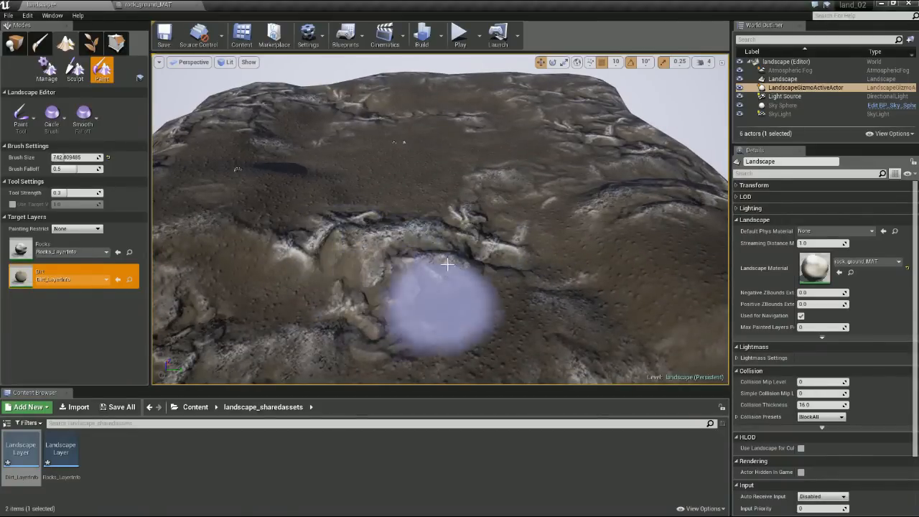
right_drag(472, 266, 521, 256)
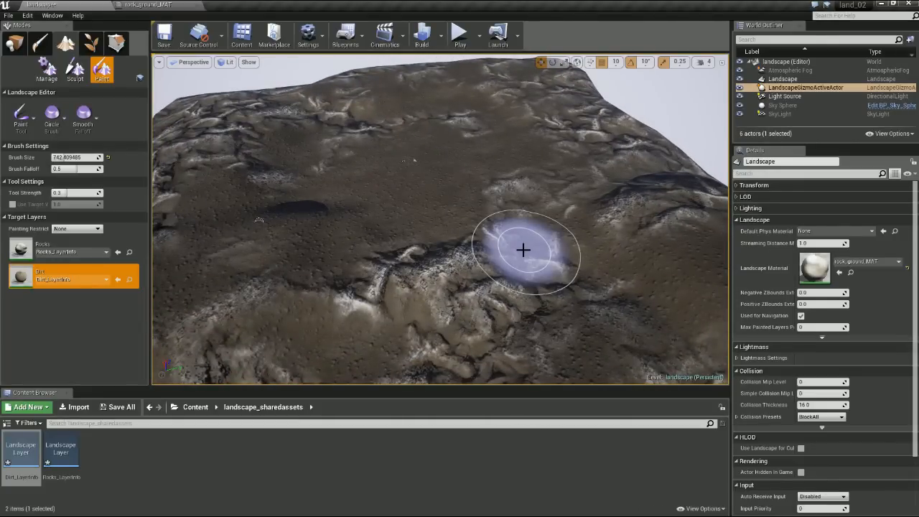
mouse_move(435, 222)
right_down()
mouse_move(583, 326)
mouse_move(428, 232)
right_up()
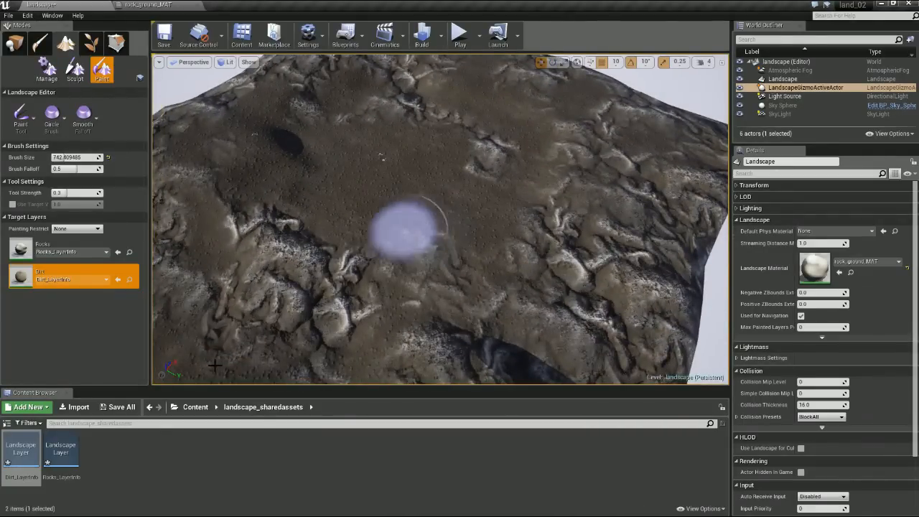
- Open the rock_ground_INST substance instance from the Content folder in a floating, enlarged window beside the terrain
click(196, 407)
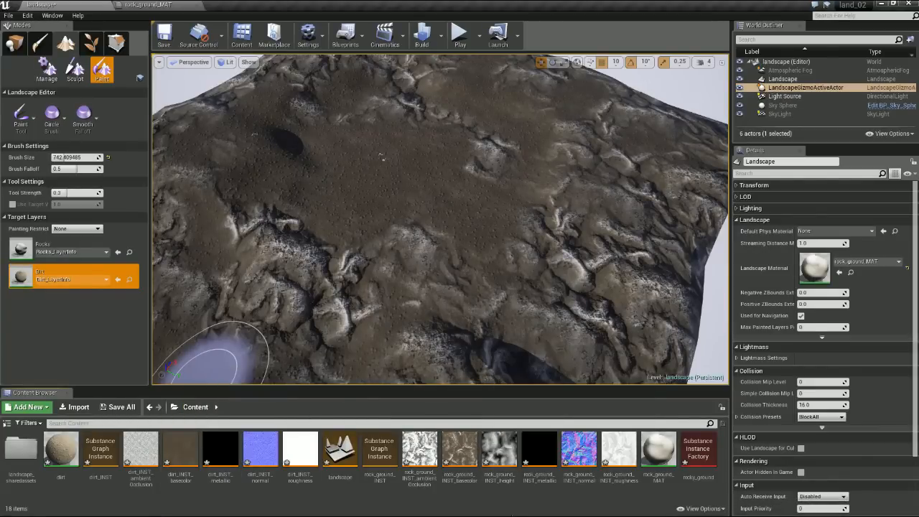
double_click(387, 451)
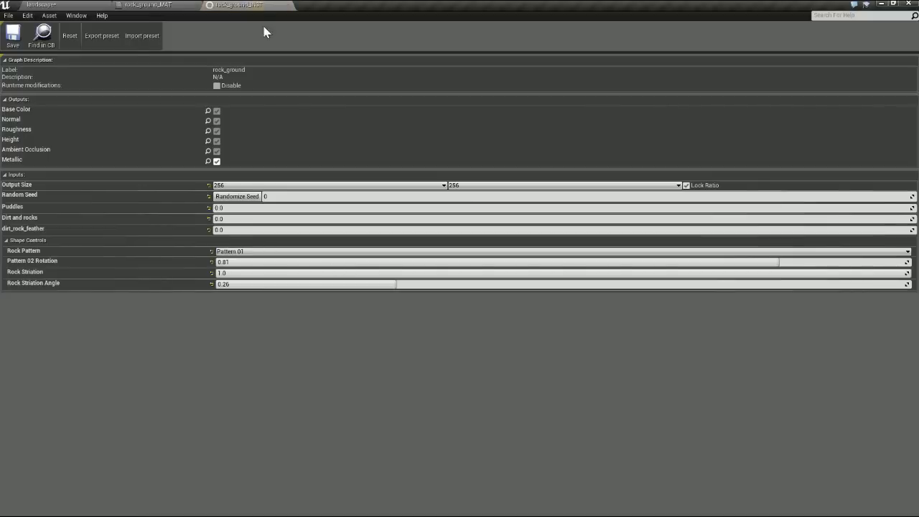
drag(235, 8, 356, 116)
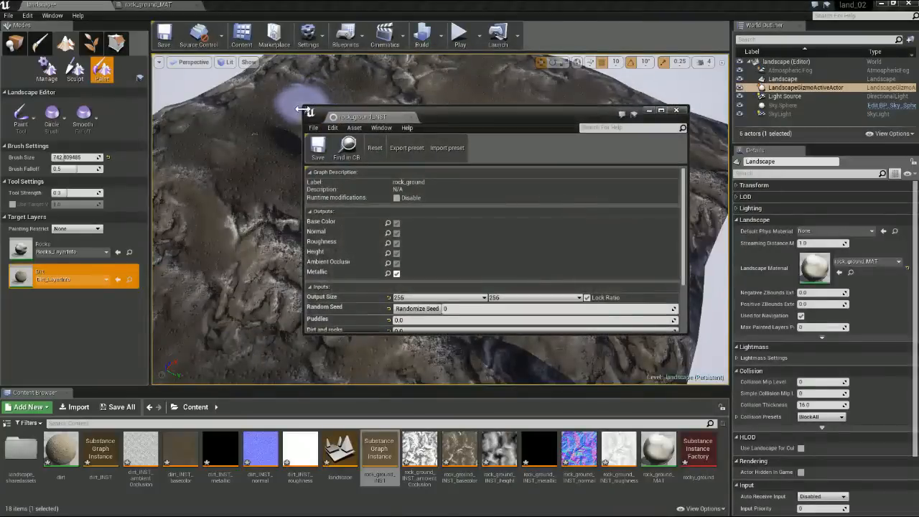
drag(300, 102, 396, 29)
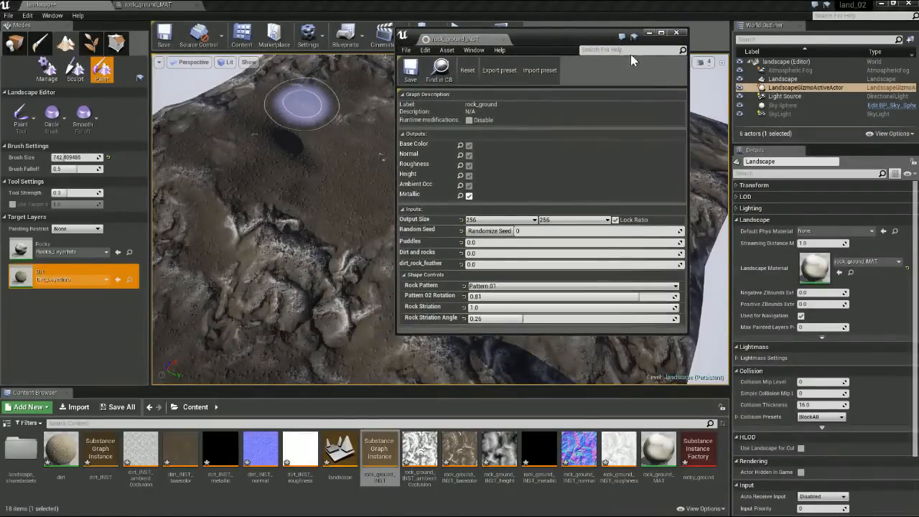
mouse_move(534, 37)
mouse_down()
mouse_move(722, 77)
mouse_move(687, 71)
mouse_up()
- Set the output size of rock_ground_INST to 1024 x 1024
alt+right_drag(452, 316, 503, 323)
mouse_move(402, 301)
alt+mouse_down()
mouse_move(363, 276)
mouse_move(388, 301)
alt+mouse_up()
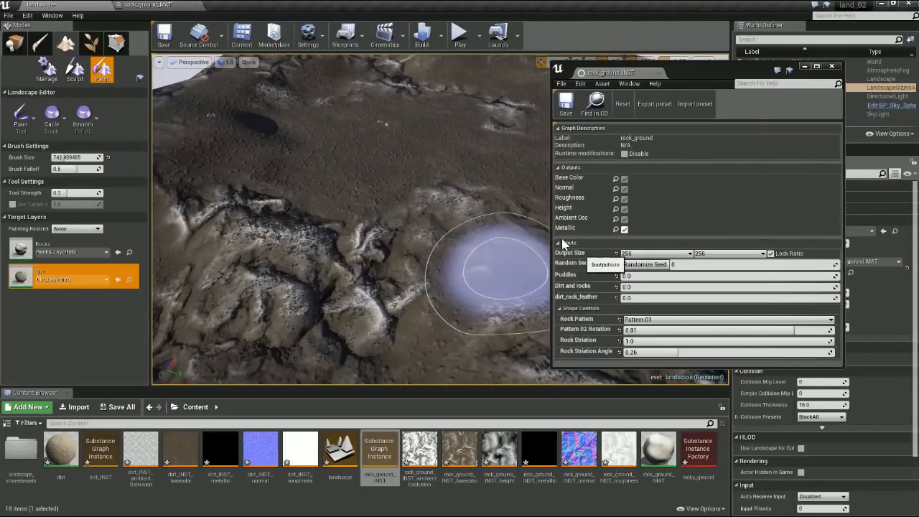
click(648, 253)
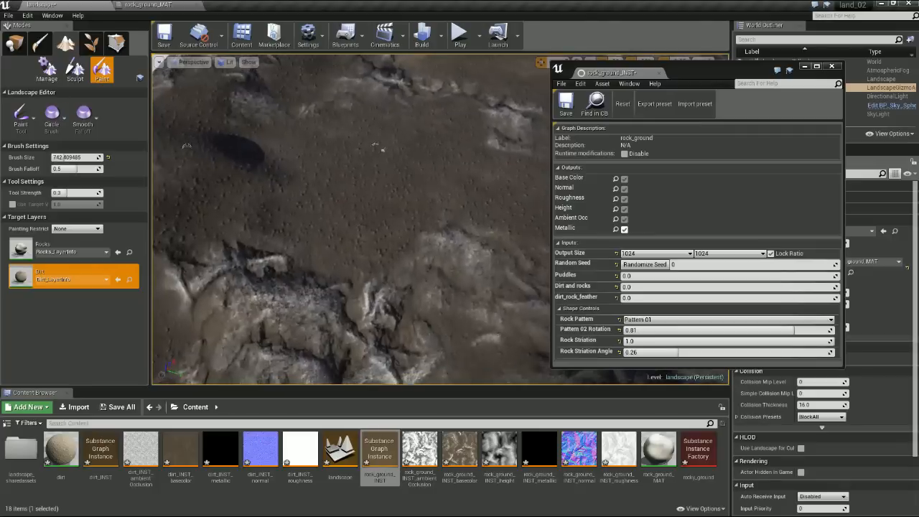
- Review the Substance plugin's hardware budget and engine options in the project settings, then close the settings
click(27, 15)
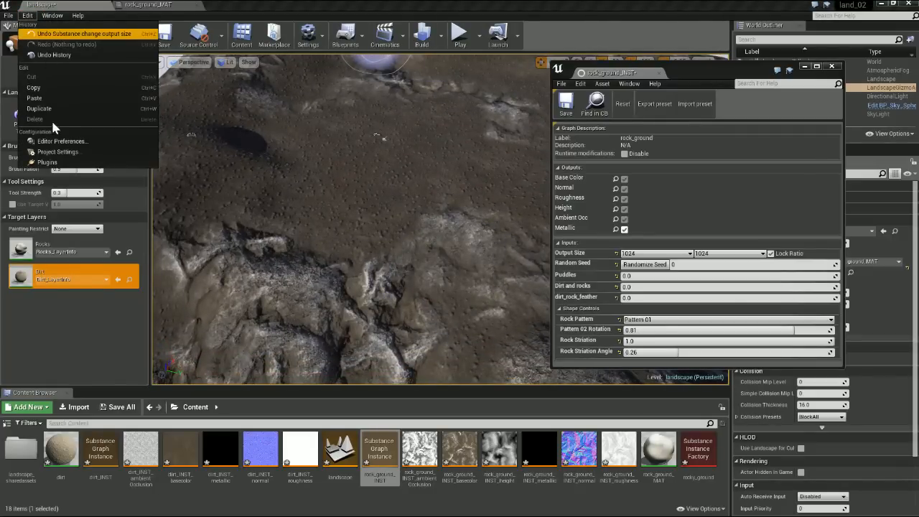
click(57, 152)
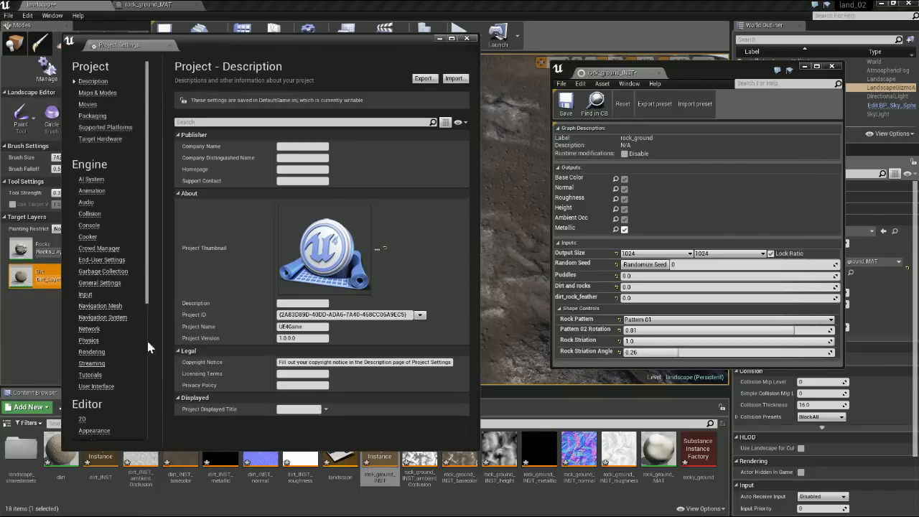
drag(146, 302, 157, 429)
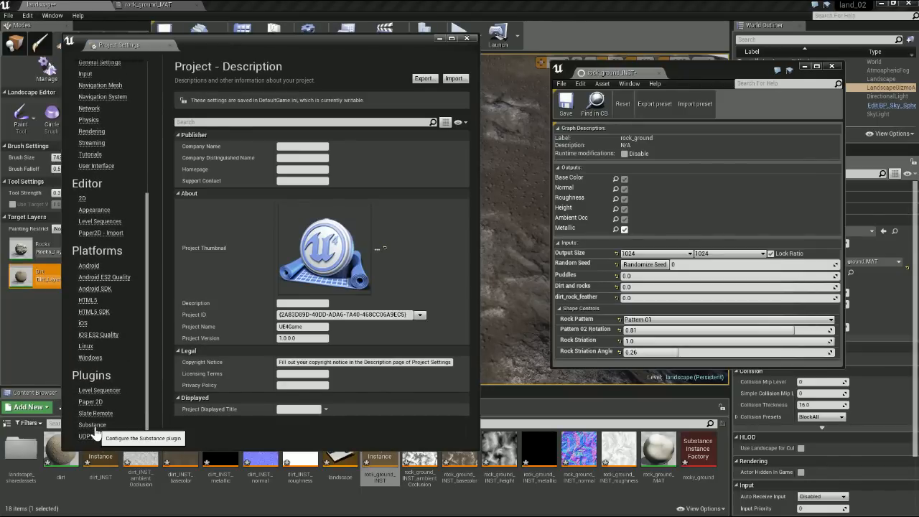
click(93, 425)
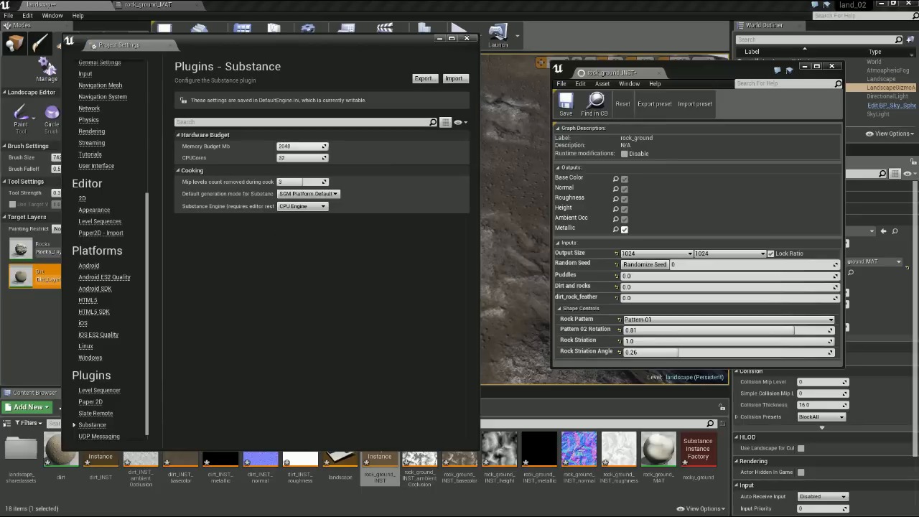
click(465, 38)
- Try Pattern 02 as the rock pattern of rock_ground_INST and inspect the terrain from several angles
mouse_move(414, 252)
right_down()
mouse_move(445, 281)
mouse_move(416, 254)
mouse_move(412, 235)
mouse_move(437, 248)
mouse_move(326, 108)
mouse_move(365, 186)
mouse_move(460, 234)
mouse_move(429, 225)
mouse_move(438, 231)
right_up()
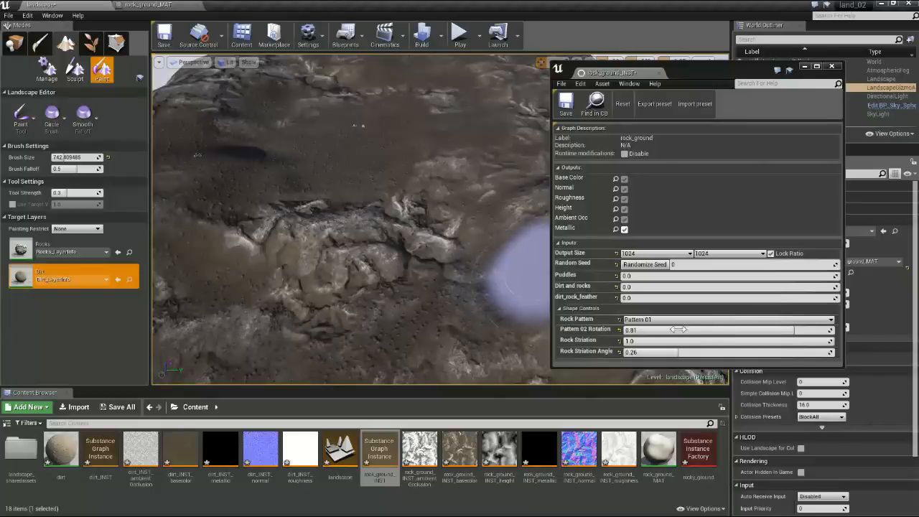
click(643, 319)
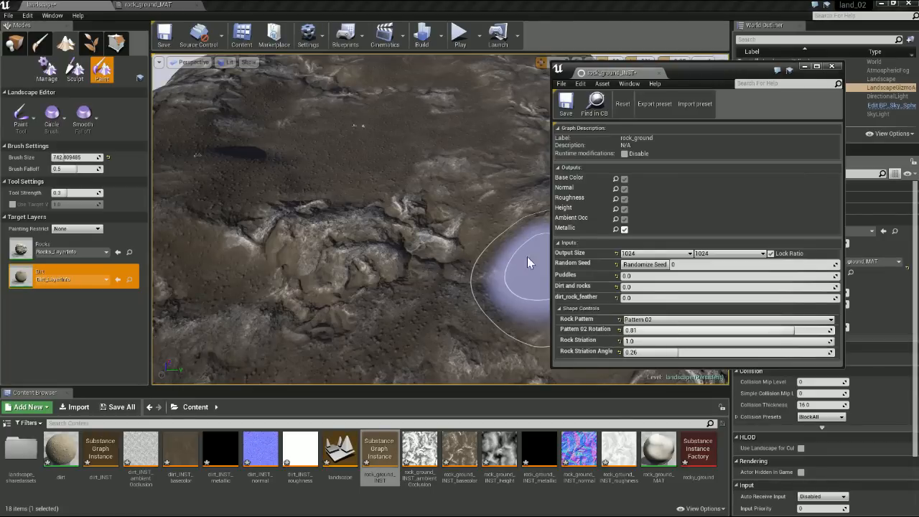
right_drag(447, 266, 386, 91)
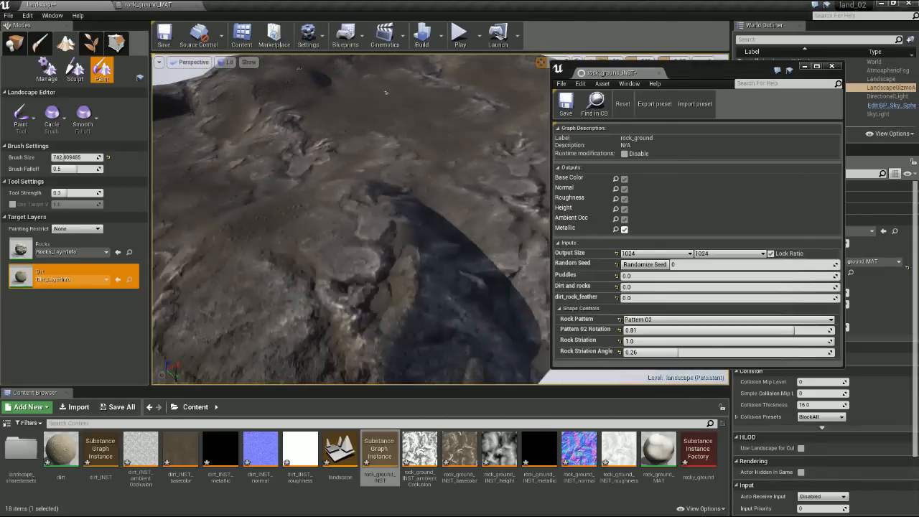
mouse_move(386, 216)
right_down()
mouse_move(452, 219)
mouse_move(358, 201)
mouse_move(323, 216)
mouse_move(330, 202)
mouse_move(319, 193)
mouse_move(322, 204)
right_up()
mouse_move(440, 198)
right_down()
mouse_move(400, 216)
mouse_move(403, 237)
right_up()
mouse_move(401, 238)
mouse_down()
mouse_move(483, 275)
mouse_move(437, 244)
mouse_move(306, 213)
mouse_move(371, 221)
mouse_move(365, 302)
mouse_move(390, 262)
mouse_move(381, 244)
mouse_move(404, 221)
mouse_move(453, 238)
mouse_move(467, 256)
mouse_up()
mouse_move(467, 257)
right_down()
mouse_move(463, 277)
mouse_move(436, 264)
mouse_move(451, 230)
right_up()
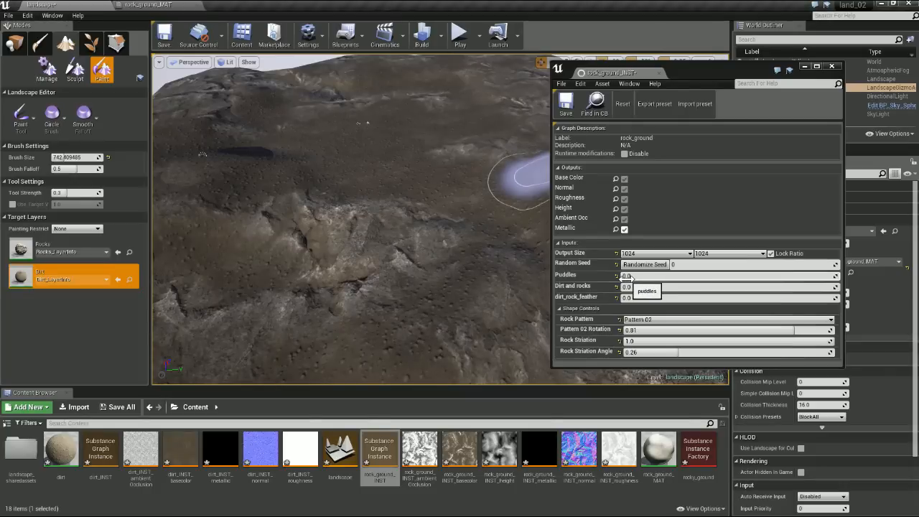
- Set Puddles to 0.924 and Pattern 02 Rotation to 0.123 in rock_ground_INST
drag(631, 276, 741, 276)
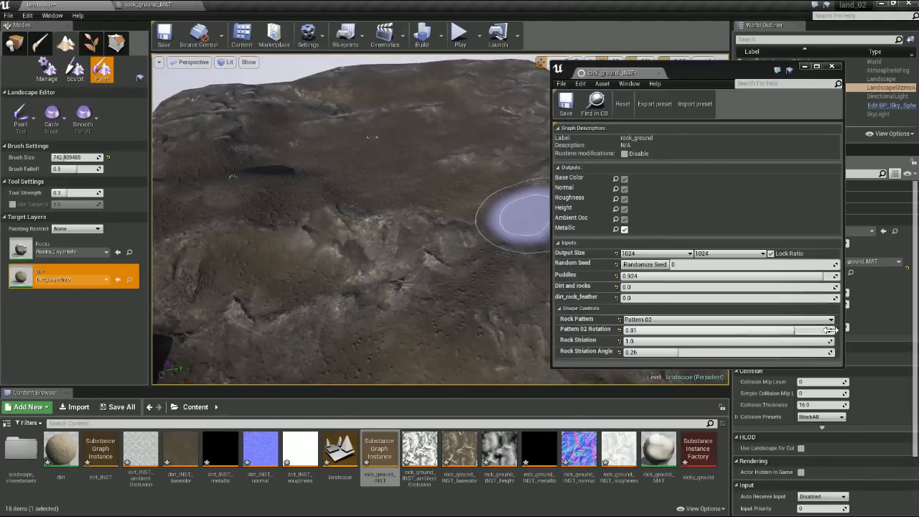
drag(793, 330, 715, 330)
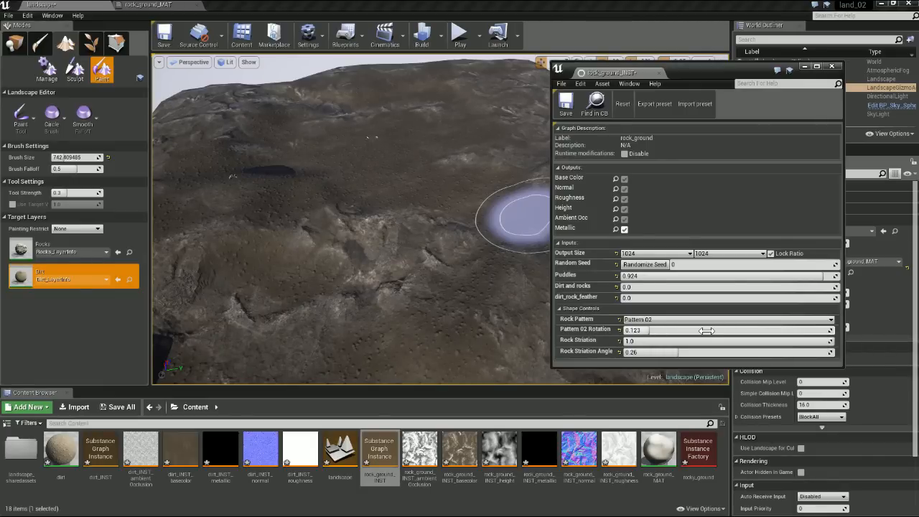
right_drag(445, 277, 409, 284)
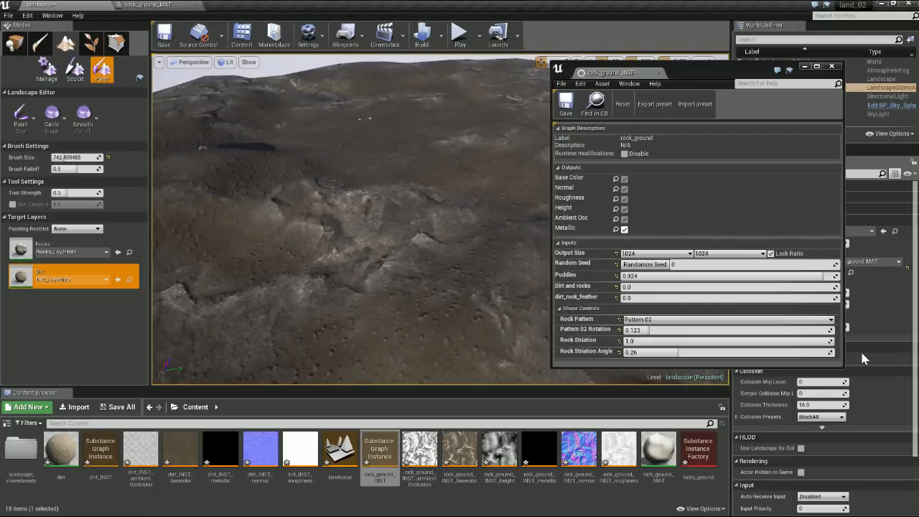
- Try a Rock Striation value of 0.535 on the rocks and undo that change
drag(790, 341, 735, 341)
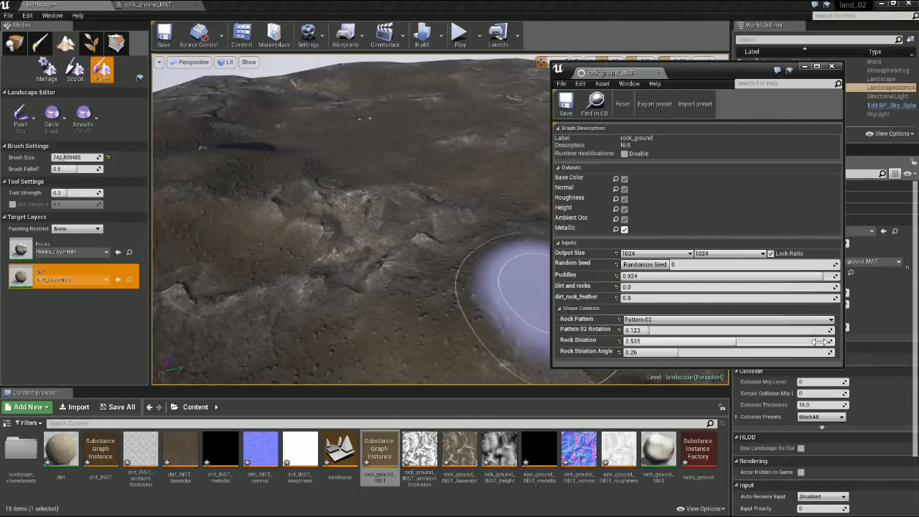
mouse_move(457, 243)
right_down()
mouse_move(451, 224)
mouse_move(498, 240)
right_up()
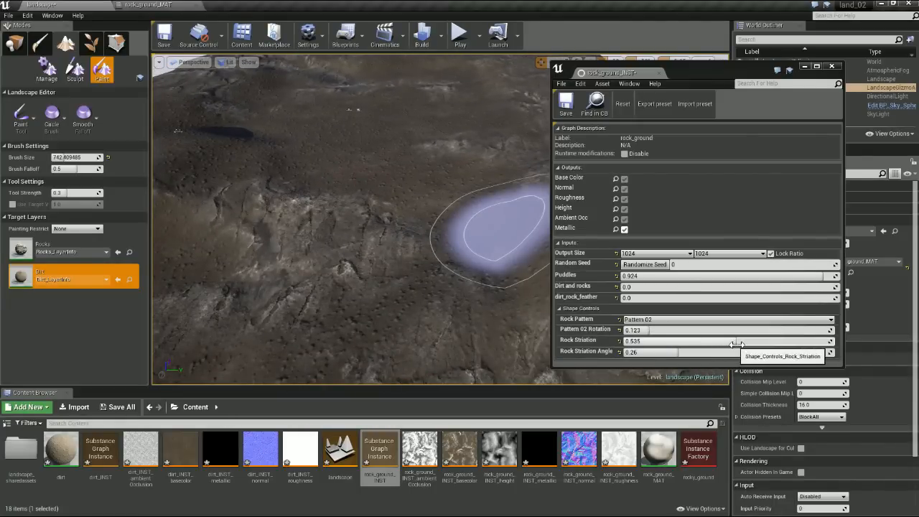
key(ctrl+z)
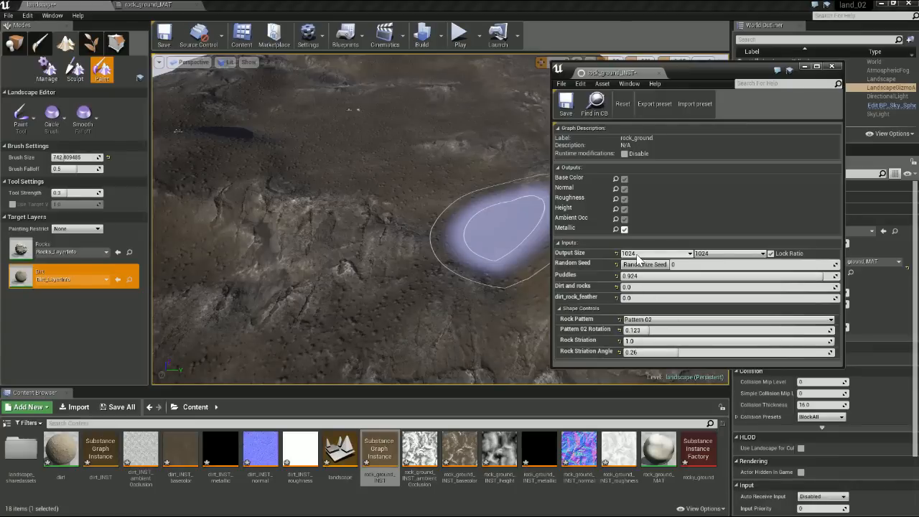
- Set the rock pattern to Pattern 01 and inspect the rocks and puddles across the terrain up close
click(641, 321)
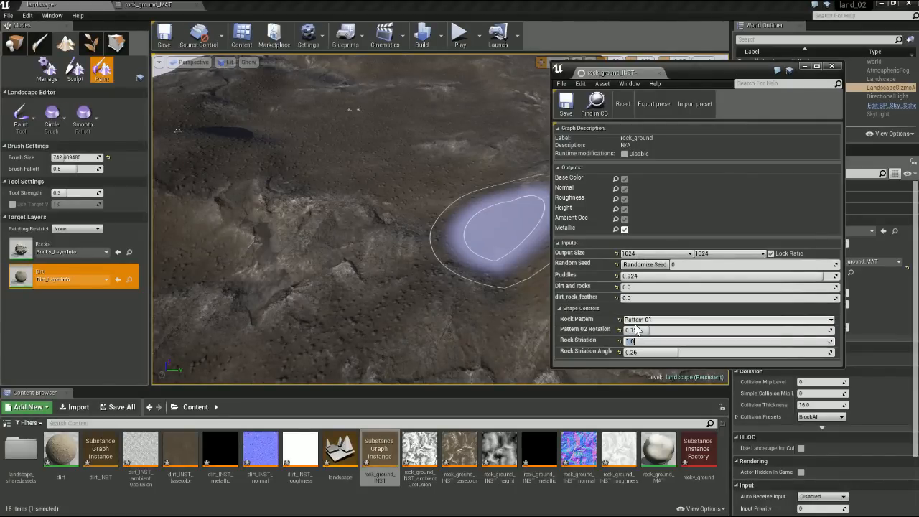
right_drag(445, 266, 385, 81)
scroll(386, 81, up, 2)
mouse_move(410, 280)
right_down()
mouse_move(421, 277)
mouse_move(382, 139)
mouse_move(469, 175)
right_up()
right_drag(428, 242, 278, 170)
right_drag(353, 281, 352, 280)
mouse_move(346, 268)
mouse_down()
mouse_move(406, 299)
mouse_move(394, 283)
mouse_move(409, 294)
mouse_move(425, 246)
mouse_move(396, 268)
mouse_move(483, 211)
mouse_move(400, 217)
mouse_move(406, 277)
mouse_up()
right_drag(405, 277, 405, 277)
right_drag(255, 141, 255, 142)
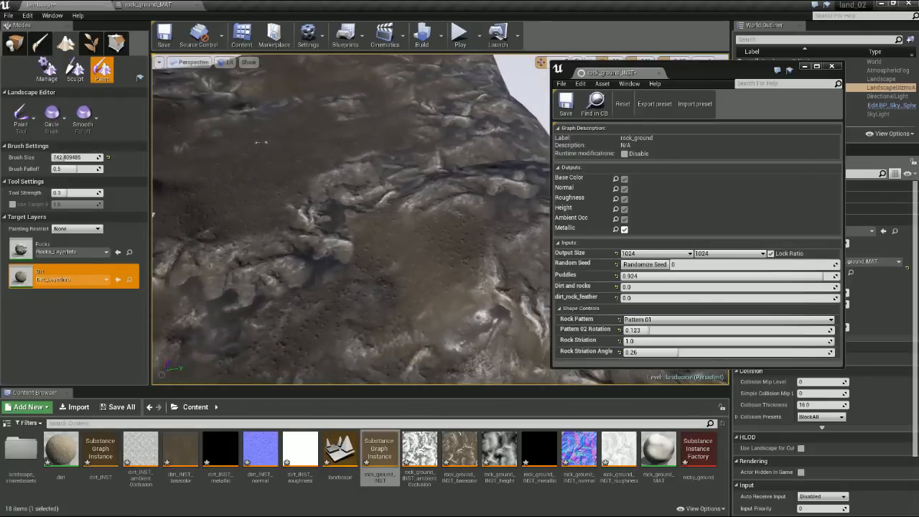
right_drag(311, 228, 311, 228)
right_drag(353, 190, 354, 190)
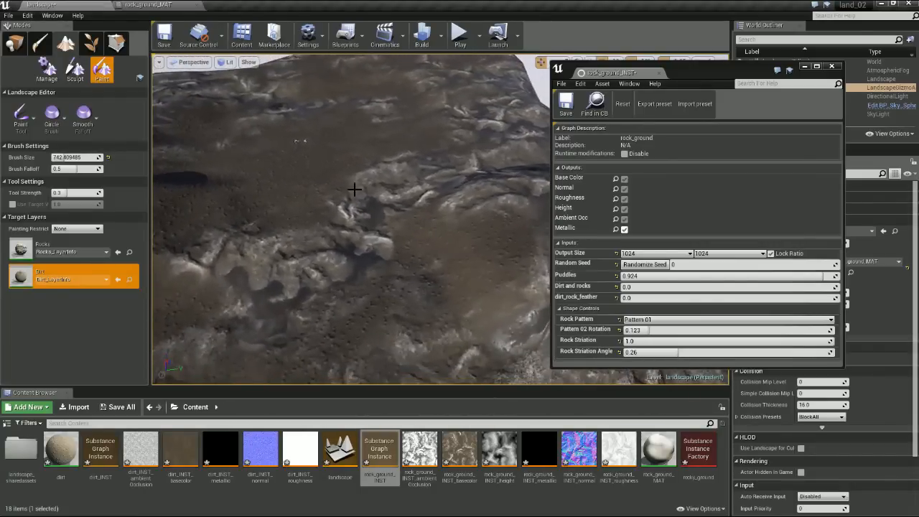
- Add a sphere reflection capture actor onto the landscape near the rocks and frame it
click(13, 46)
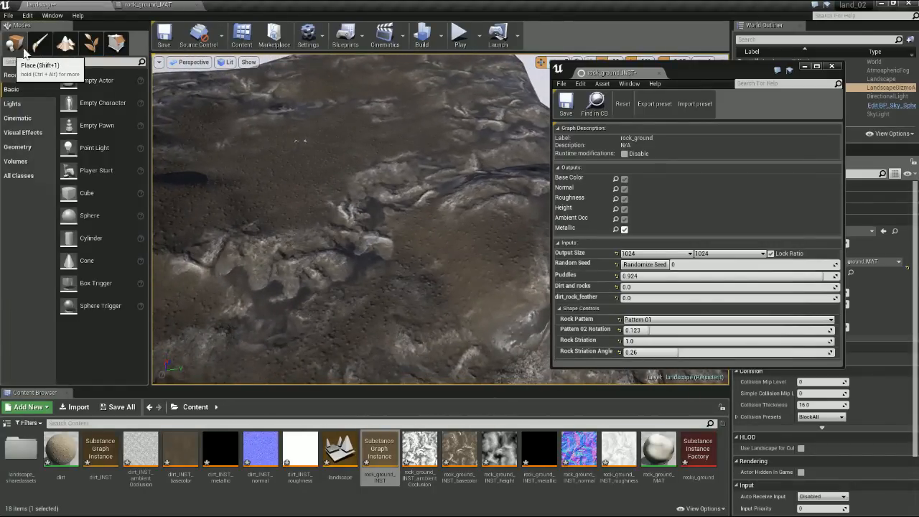
click(29, 133)
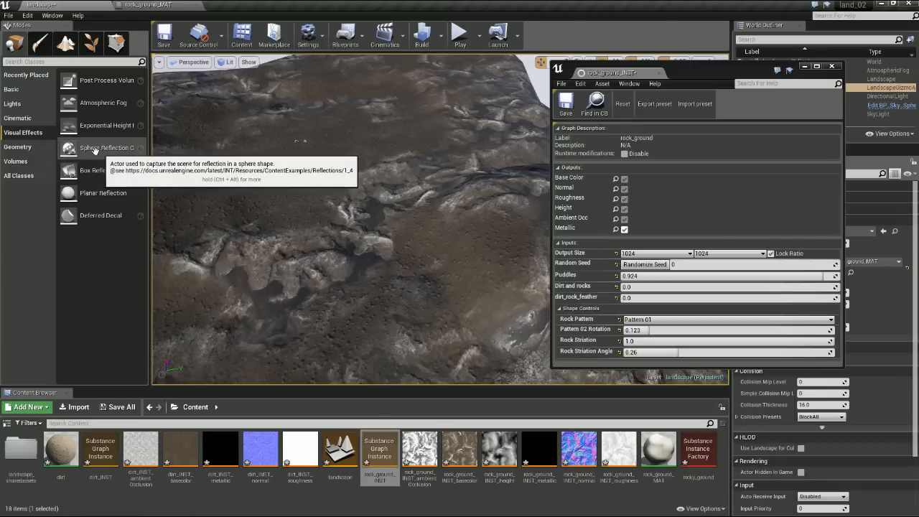
drag(386, 185, 374, 121)
right_drag(395, 147, 345, 107)
right_drag(351, 272, 351, 222)
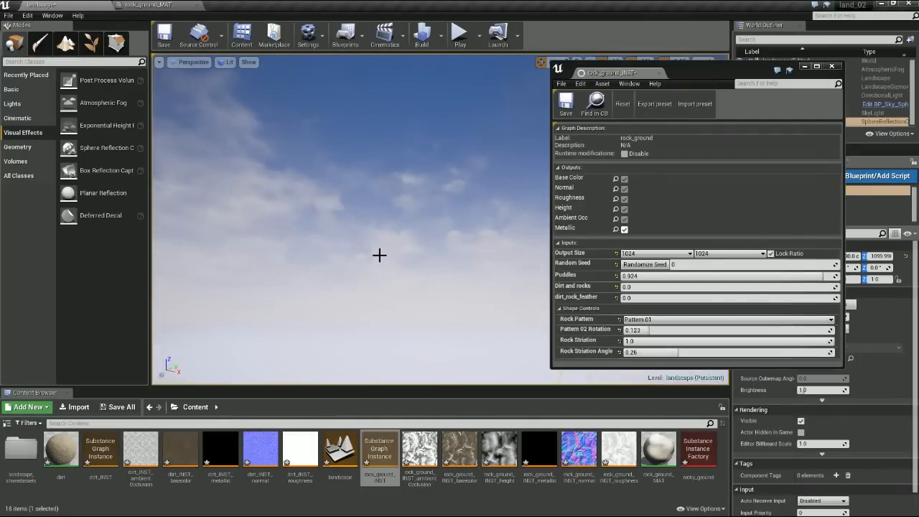
key(f)
alt+drag(392, 242, 392, 215)
alt+right_drag(392, 216, 327, 215)
alt+middle_drag(480, 311, 463, 292)
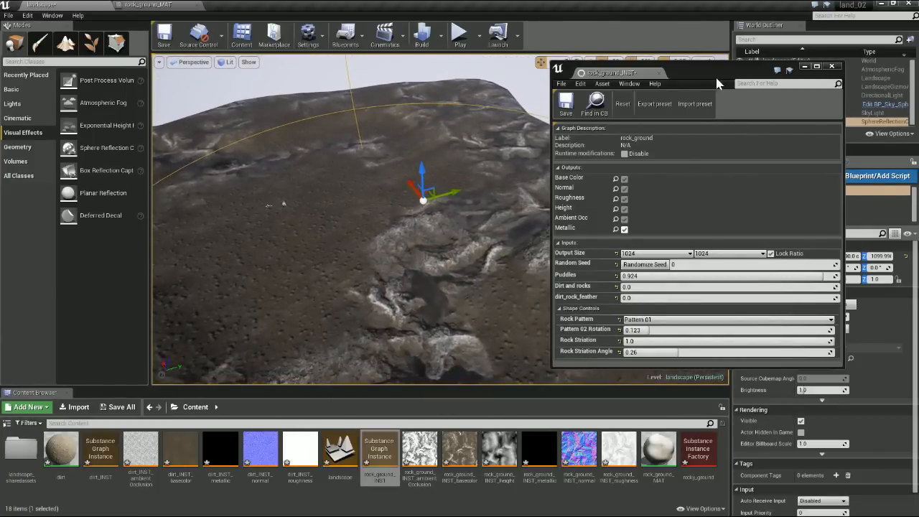
- Move the sphere reflection capture in the positive Y direction across the terrain, keeping the substance settings window clear of it
drag(697, 68, 772, 71)
drag(454, 191, 544, 143)
scroll(521, 211, down, 3)
alt+drag(522, 212, 412, 221)
scroll(538, 327, down, 2)
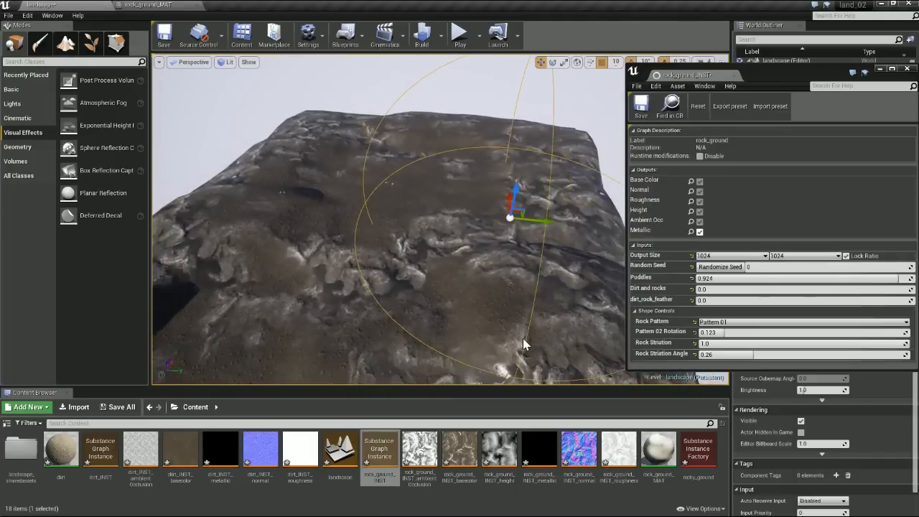
right_drag(495, 314, 463, 323)
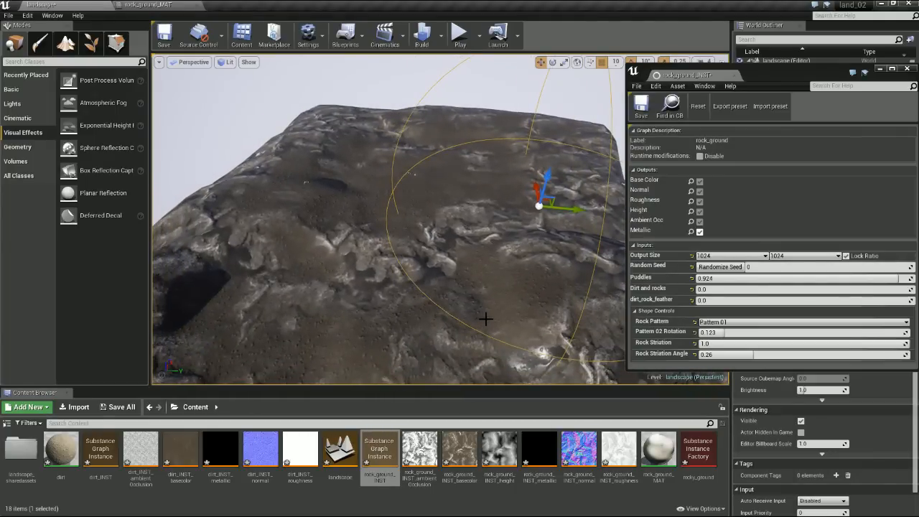
- Duplicate the sphere reflection capture and position the copy across the terrain at about X -3410, Y -3820, Z 1030
drag(578, 209, 245, 195)
drag(766, 75, 717, 222)
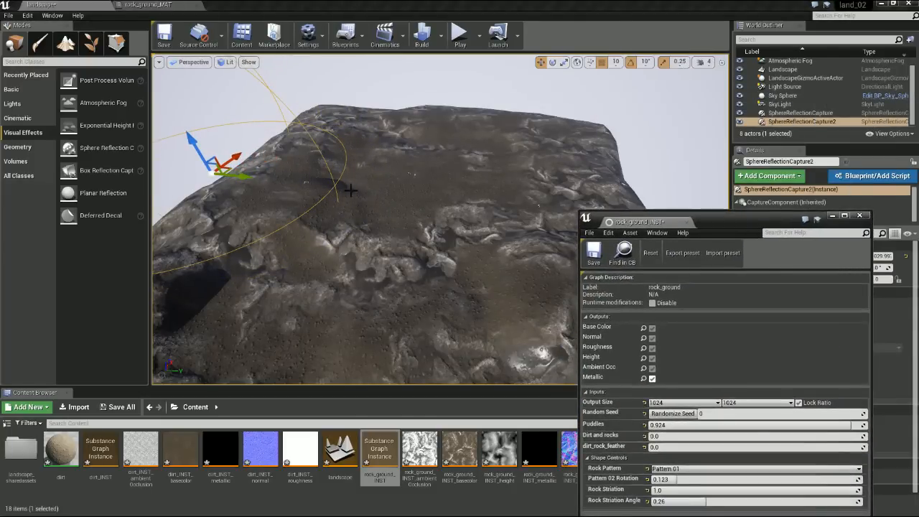
alt+drag(314, 229, 353, 290)
right_drag(352, 290, 292, 314)
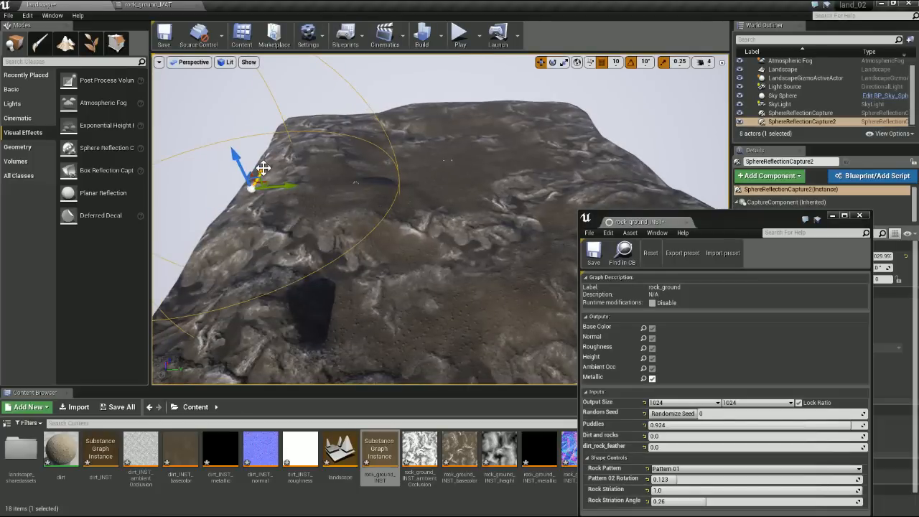
drag(262, 171, 250, 217)
drag(243, 260, 369, 270)
- Return to landscape painting with a close view of the rocks and save rock_ground_INST
right_drag(369, 270, 352, 121)
right_drag(481, 132, 473, 308)
right_drag(377, 263, 390, 170)
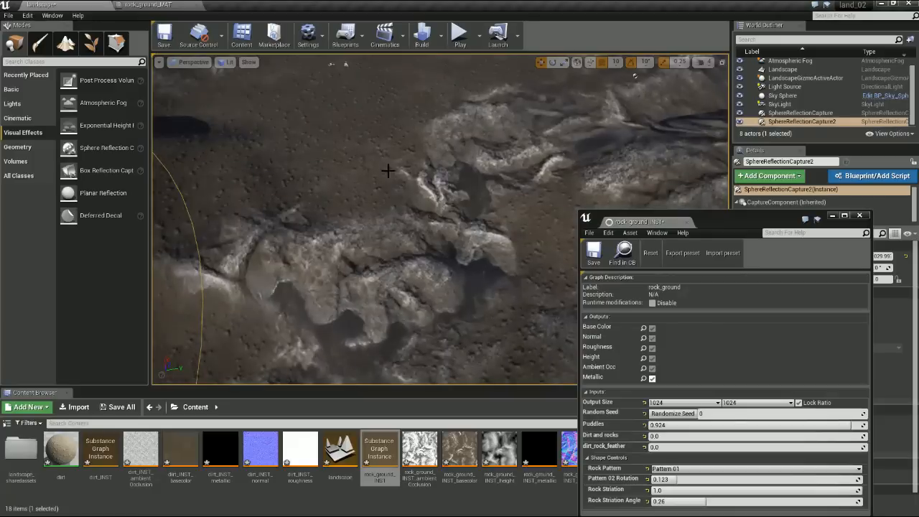
click(66, 45)
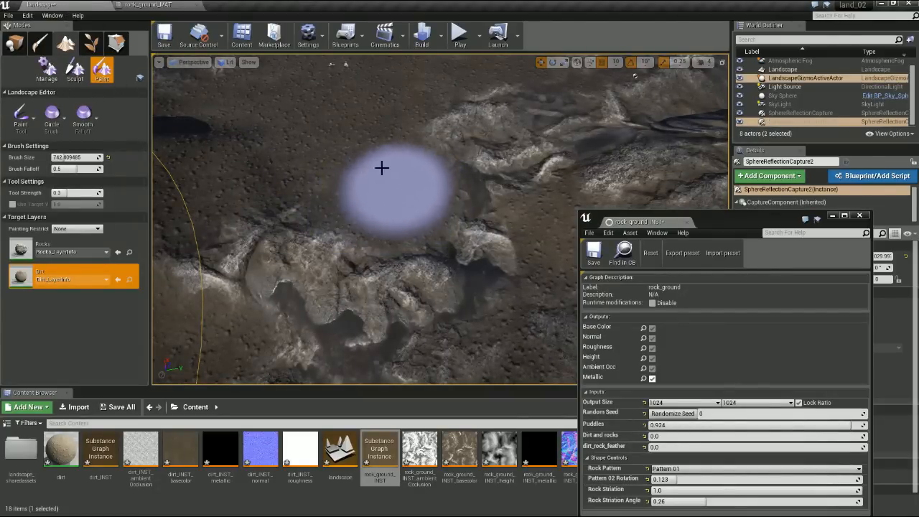
right_drag(363, 203, 363, 219)
drag(693, 224, 726, 105)
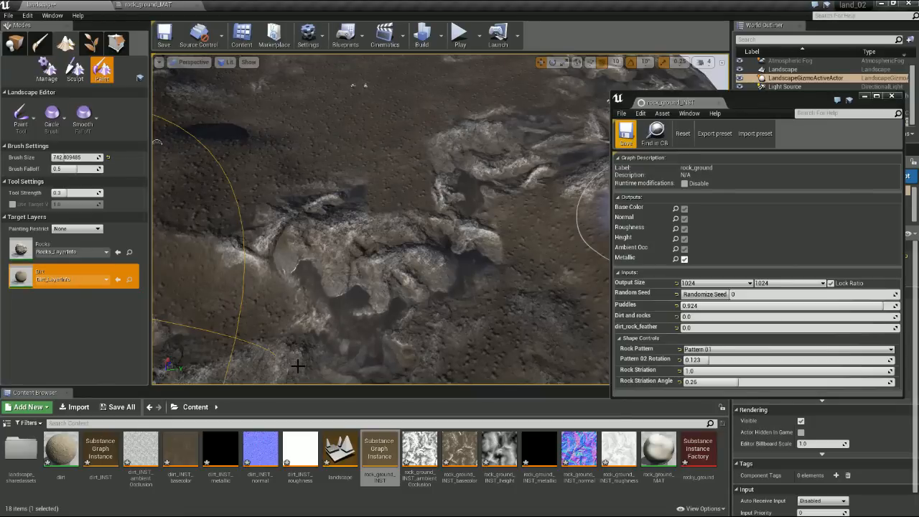
- Open dirt_INST alongside rock_ground_INST in the floating window and set its output size to 1024
double_click(99, 450)
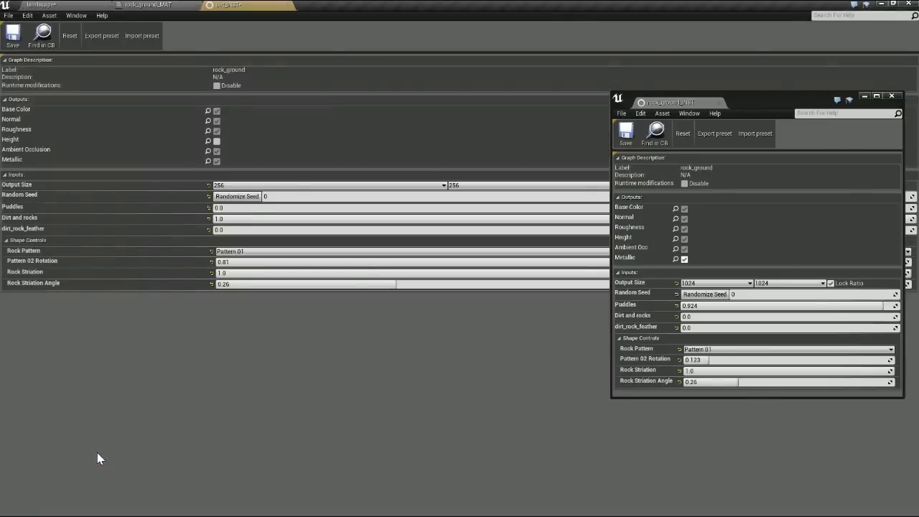
drag(225, 8, 742, 108)
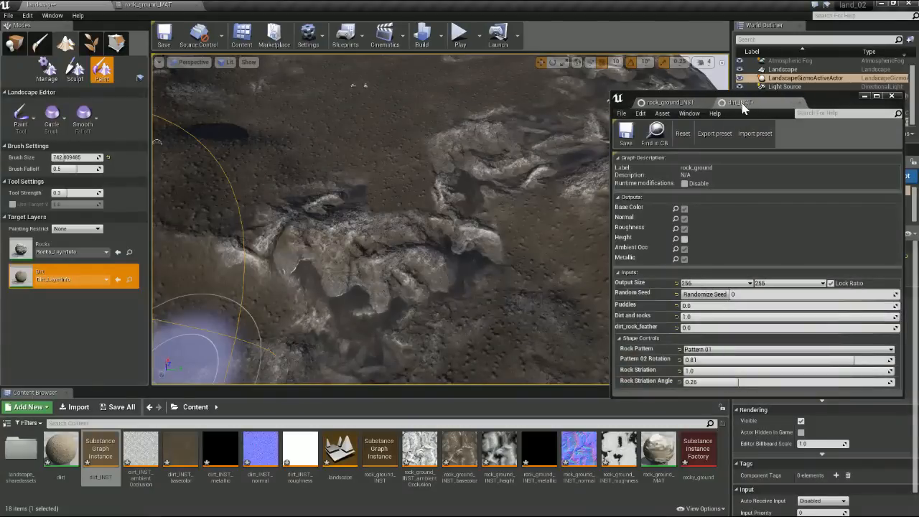
click(702, 285)
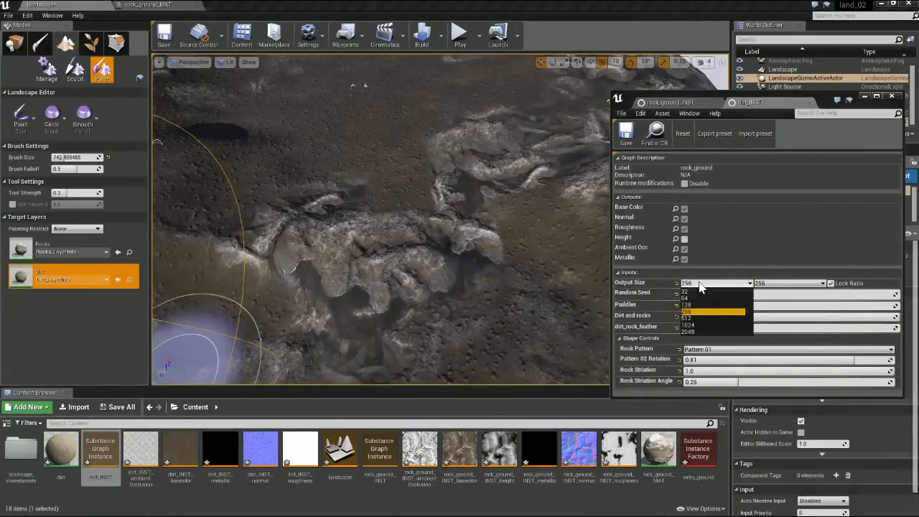
click(689, 324)
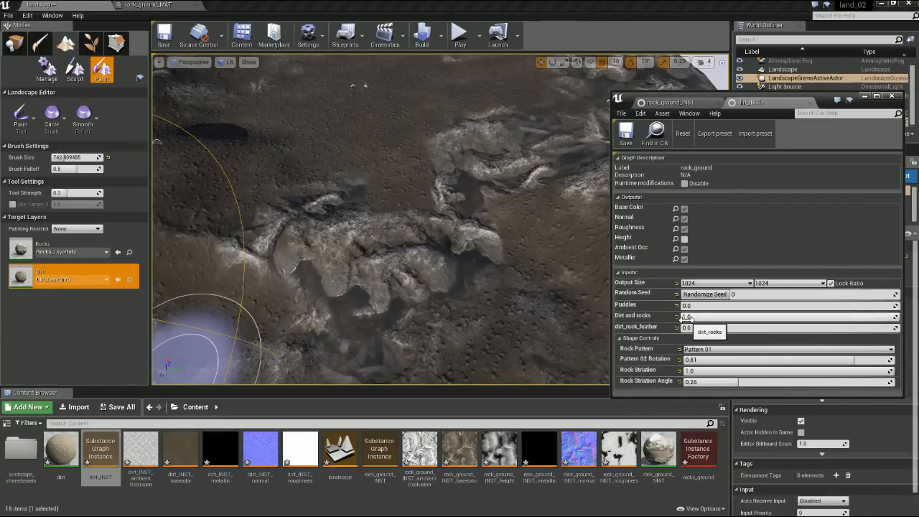
alt+drag(414, 188, 244, 188)
- Set Dirt and rocks to 0.35 in rock_ground_INST and reduce the landscape brush size to 1.0
click(671, 104)
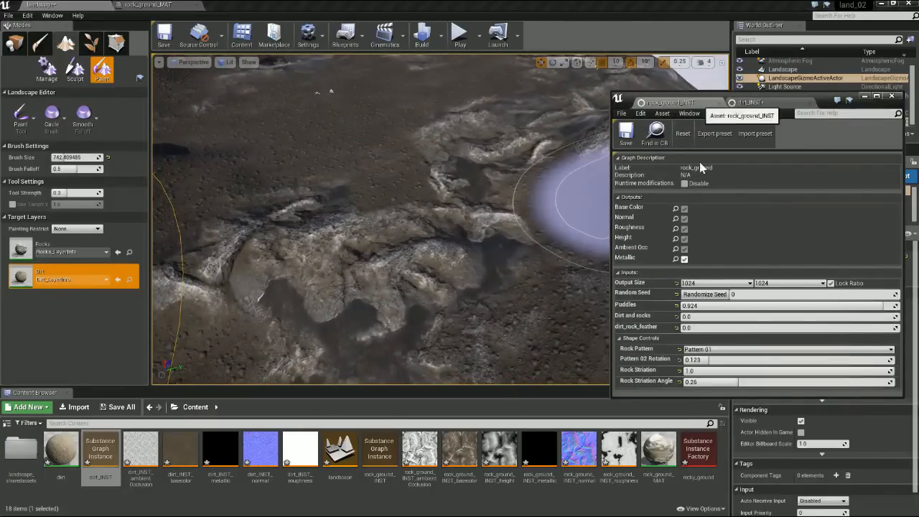
right_drag(396, 248, 399, 248)
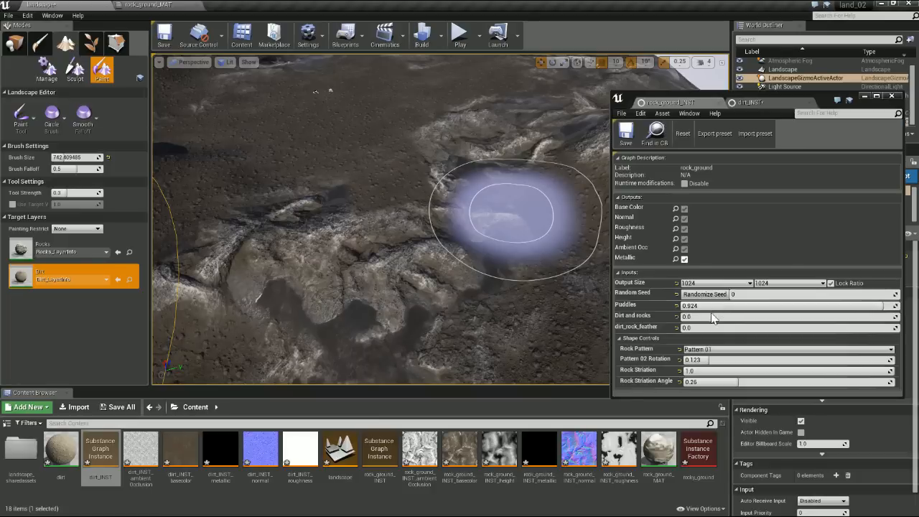
drag(682, 317, 715, 317)
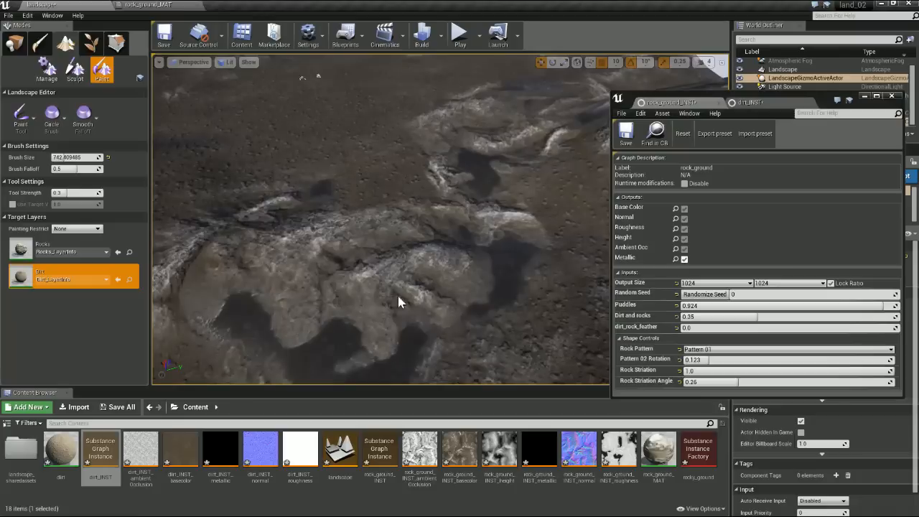
drag(63, 157, 51, 157)
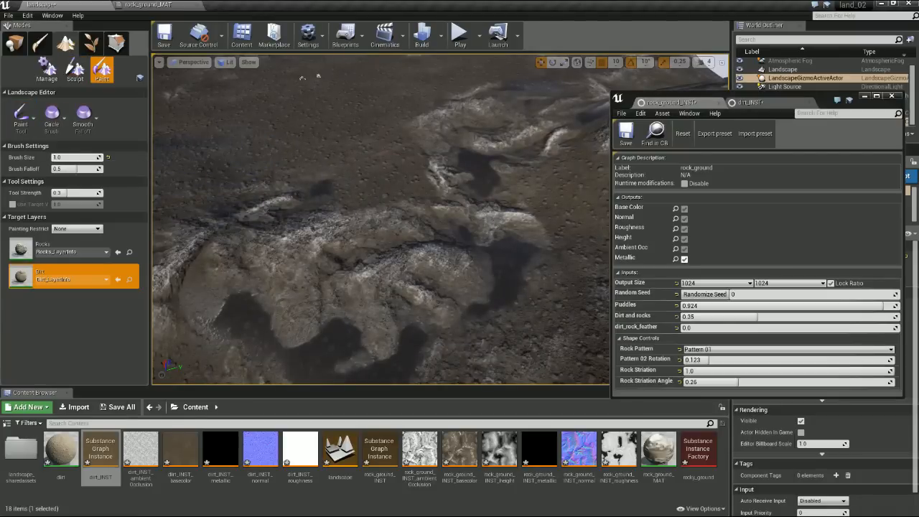
right_drag(323, 285, 313, 316)
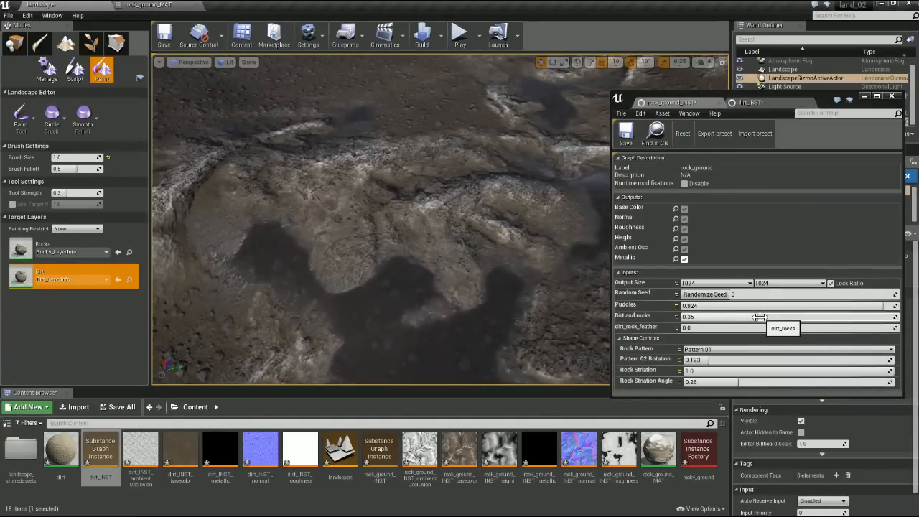
- Set Dirt and rocks to 0.496 in rock_ground_INST and check the blend across the terrain
drag(758, 316, 782, 316)
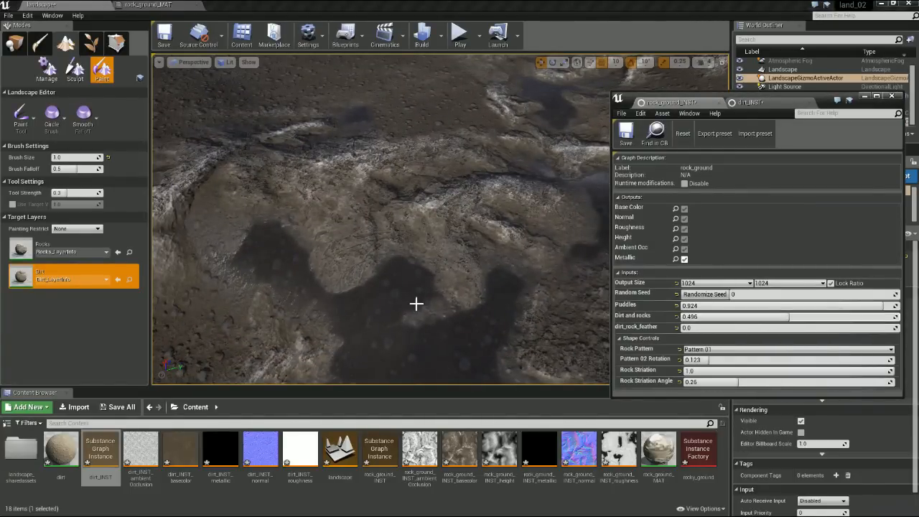
scroll(451, 331, down, 5)
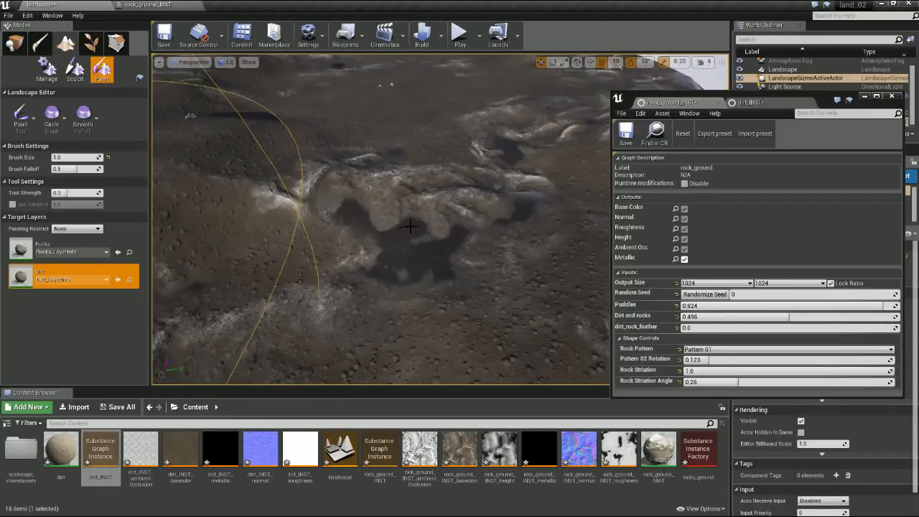
right_drag(467, 252, 588, 275)
scroll(432, 219, up, 3)
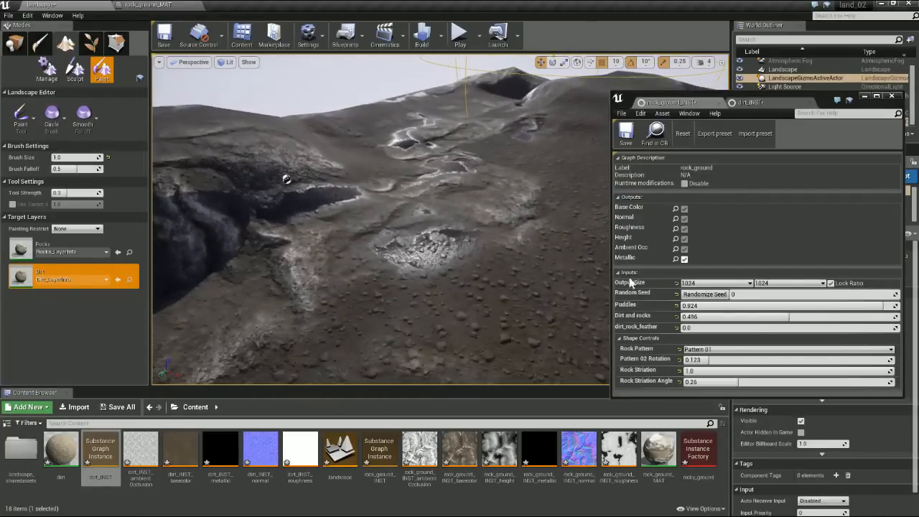
- Set Puddles to 0.406 in dirt_INST, save both substance instances and close their window
click(765, 104)
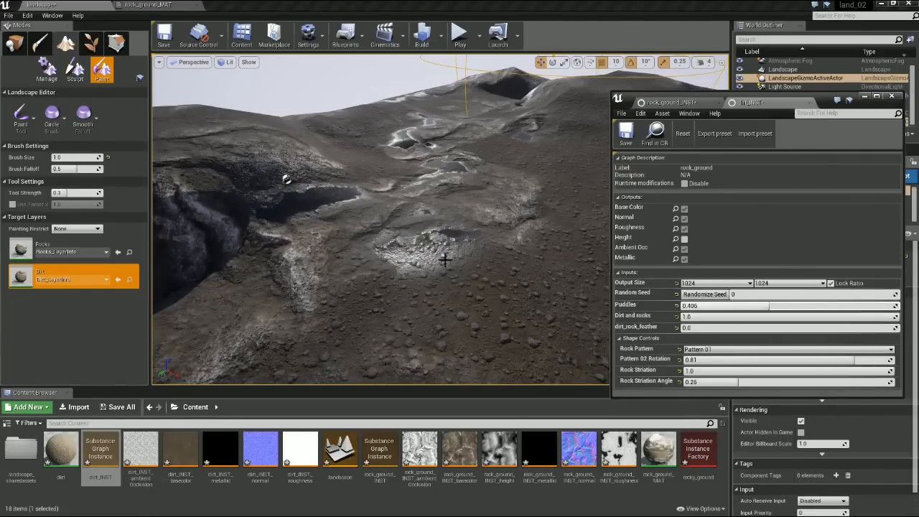
alt+drag(286, 179, 445, 178)
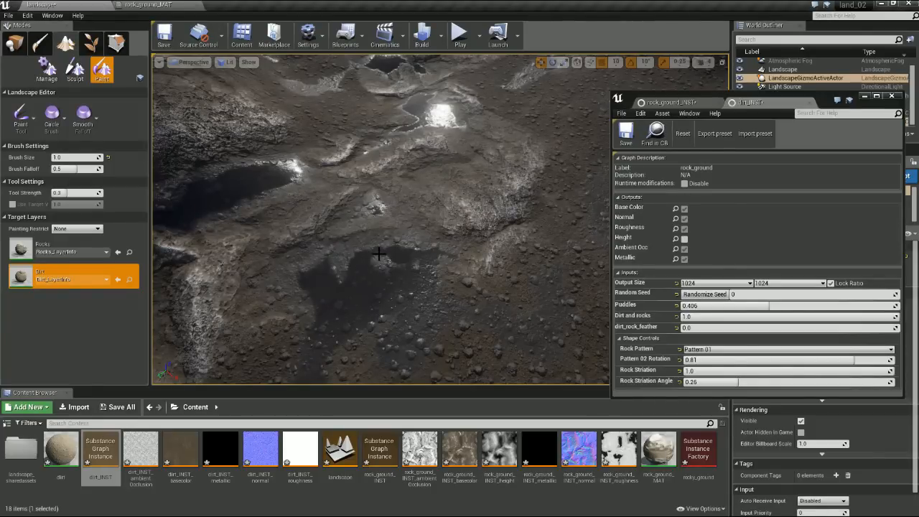
right_drag(526, 243, 526, 243)
mouse_move(505, 293)
right_down()
mouse_move(507, 281)
mouse_move(222, 205)
mouse_move(242, 243)
mouse_move(480, 249)
right_up()
right_drag(439, 280, 520, 311)
right_drag(323, 234, 307, 173)
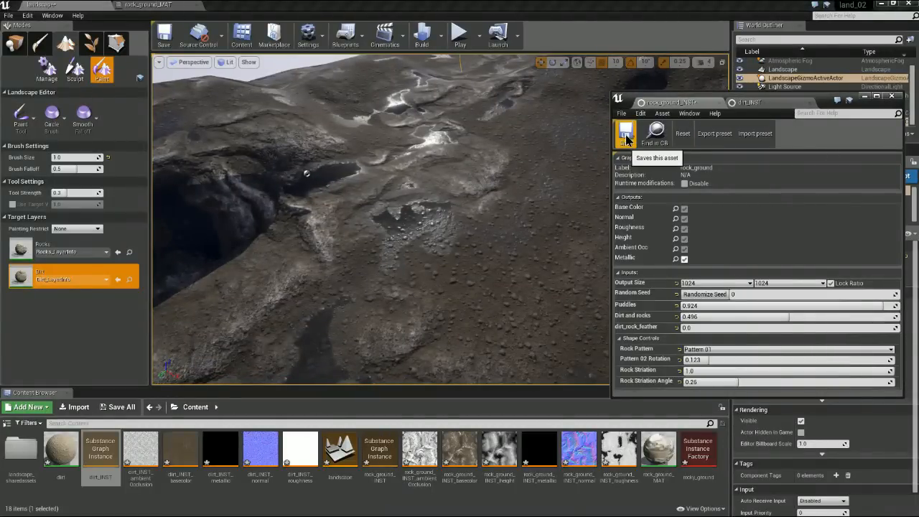
click(626, 136)
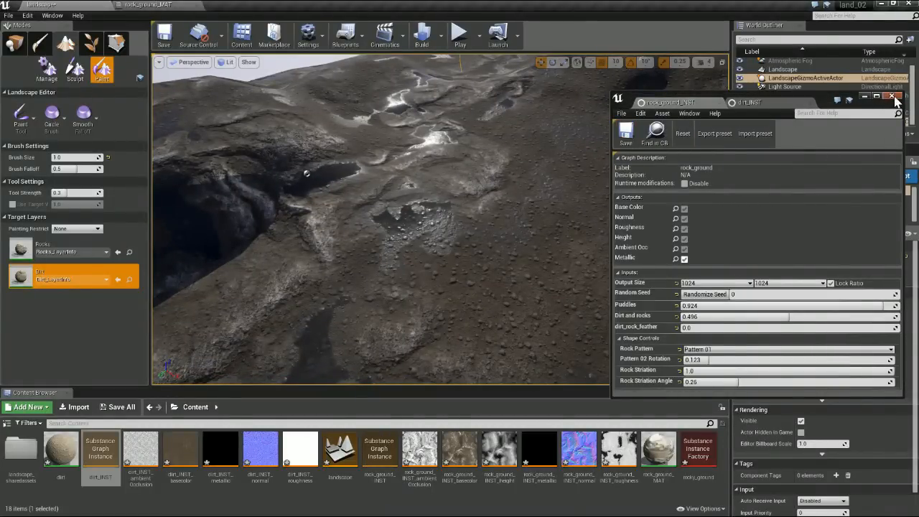
click(892, 97)
- Inspect the puddles and reflections across the landscape from several angles and save the level
right_drag(638, 148, 604, 173)
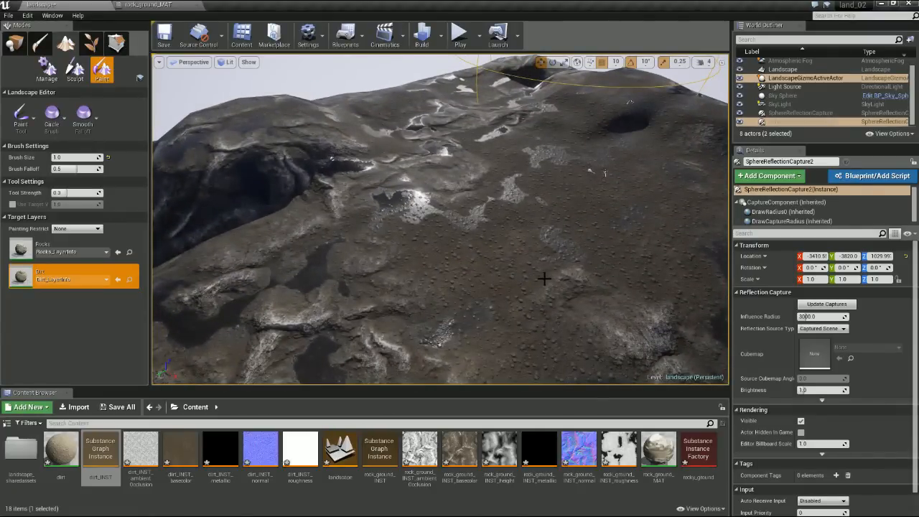
right_drag(544, 278, 669, 180)
right_drag(452, 188, 452, 211)
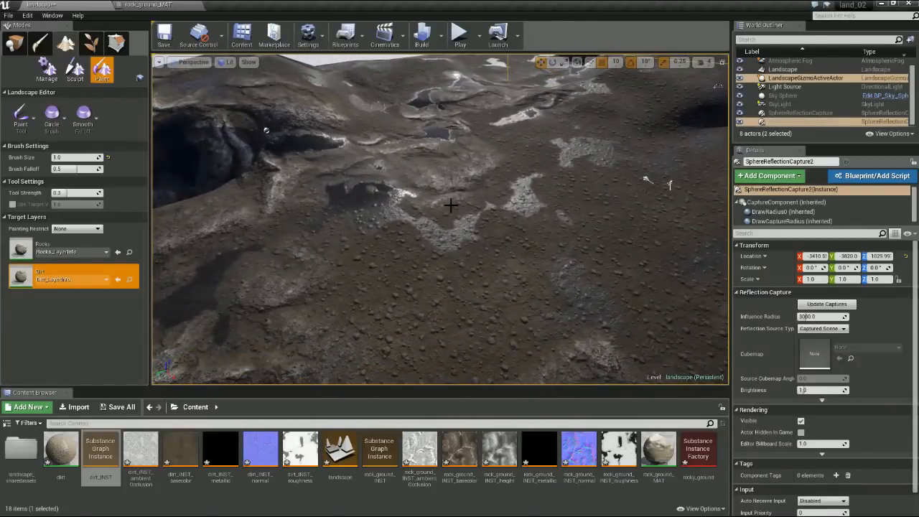
right_drag(521, 277, 521, 277)
right_drag(477, 251, 477, 251)
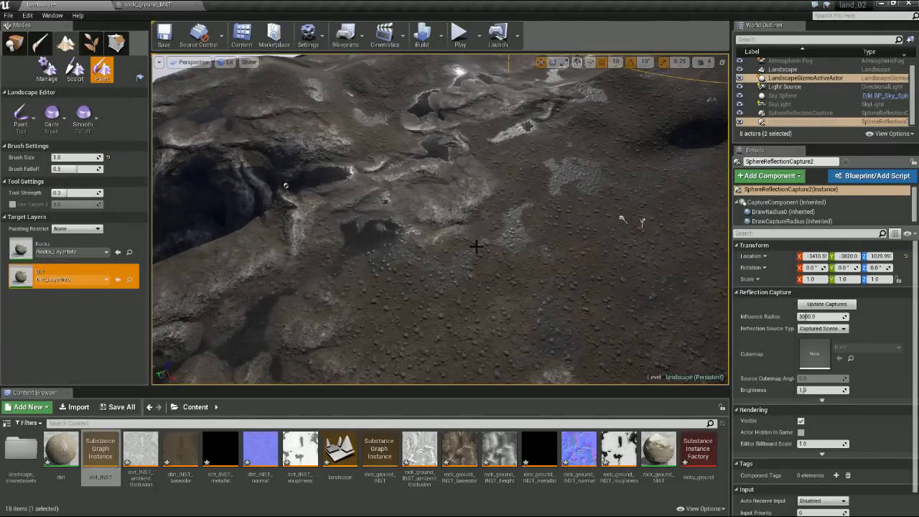
right_drag(480, 242, 555, 286)
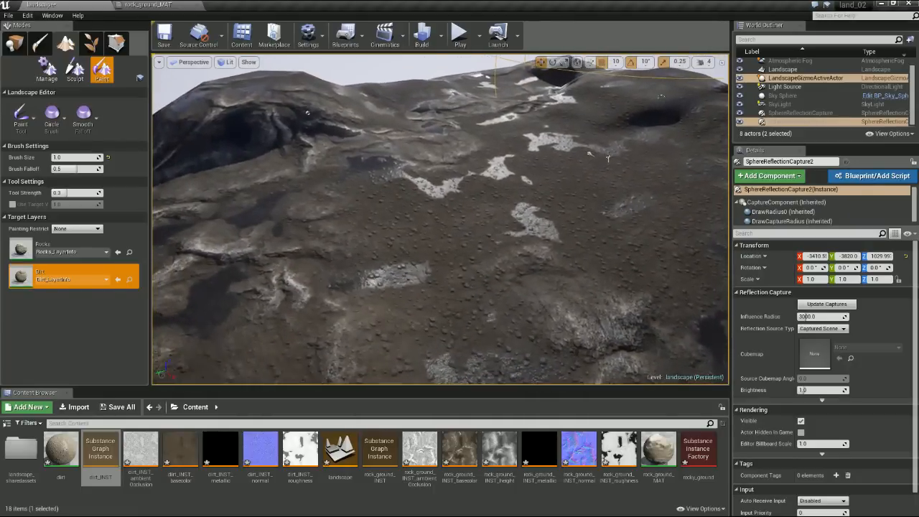
click(165, 36)
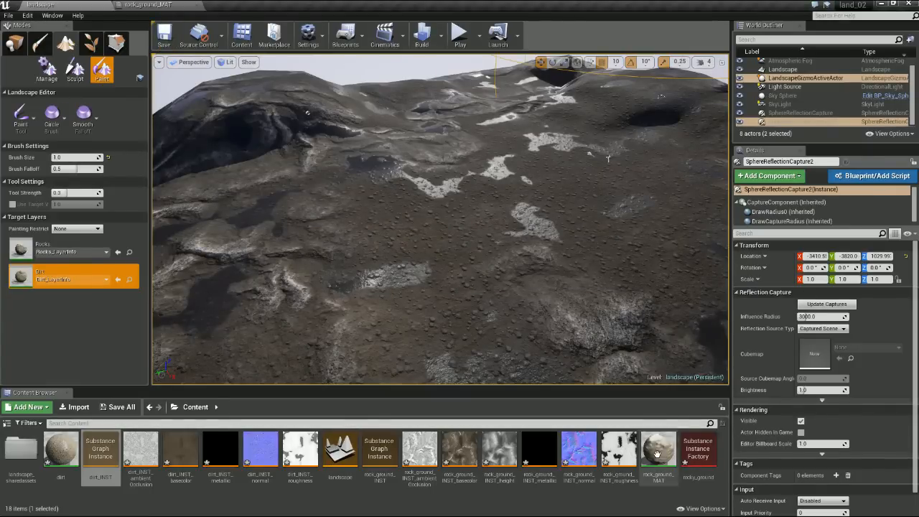
- Open the rock_ground_MAT material and move its main output node farther away from the layer blend nodes
double_click(654, 450)
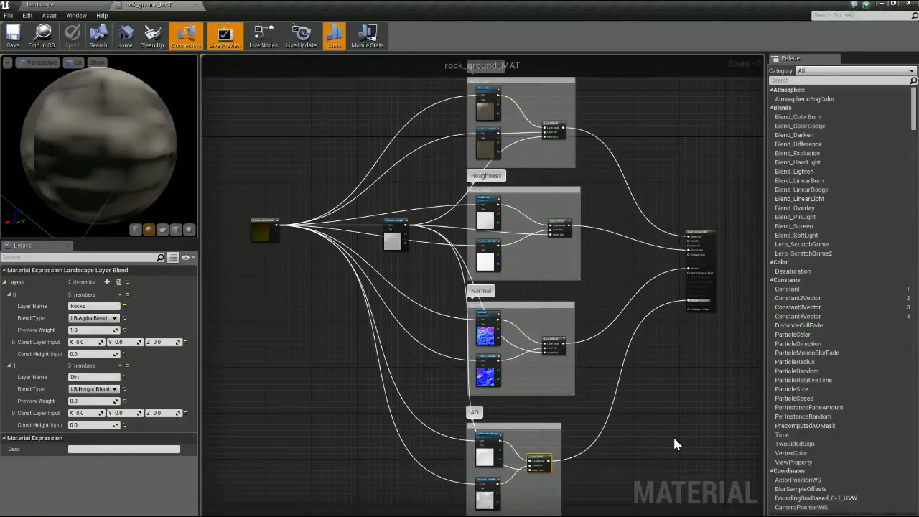
right_drag(706, 234, 600, 215)
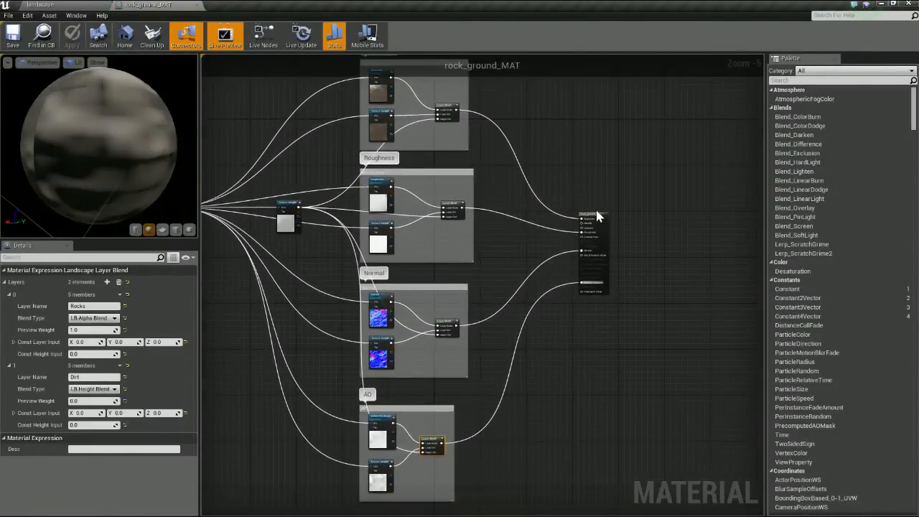
drag(600, 216, 661, 216)
right_drag(508, 344, 590, 295)
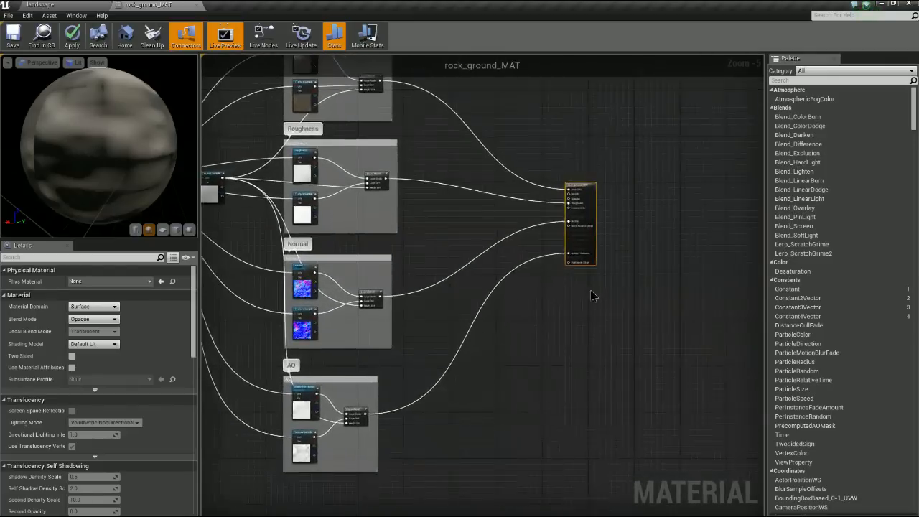
- Add a VertexNormalWS node in the empty graph area below the rock_ground_MAT output node
scroll(592, 302, up, 4)
scroll(589, 305, down, 4)
right_drag(572, 296, 527, 366)
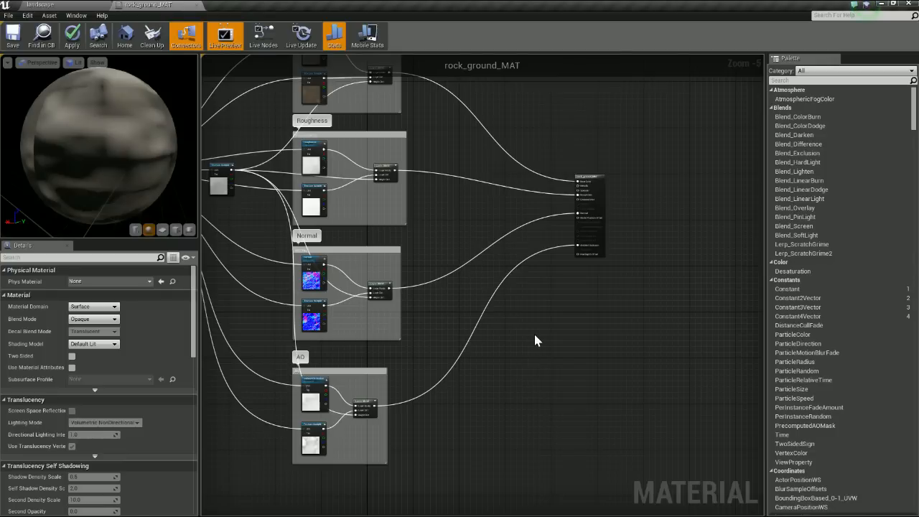
right_click(535, 336)
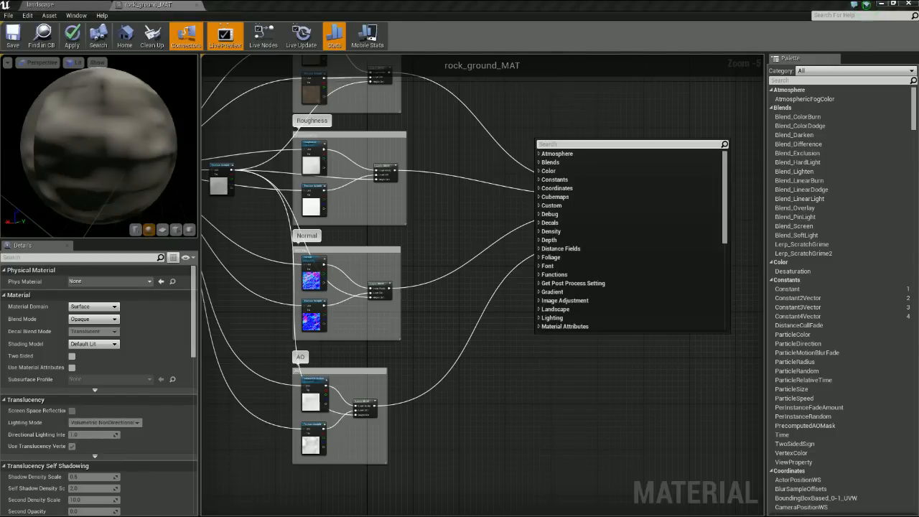
text(verte)
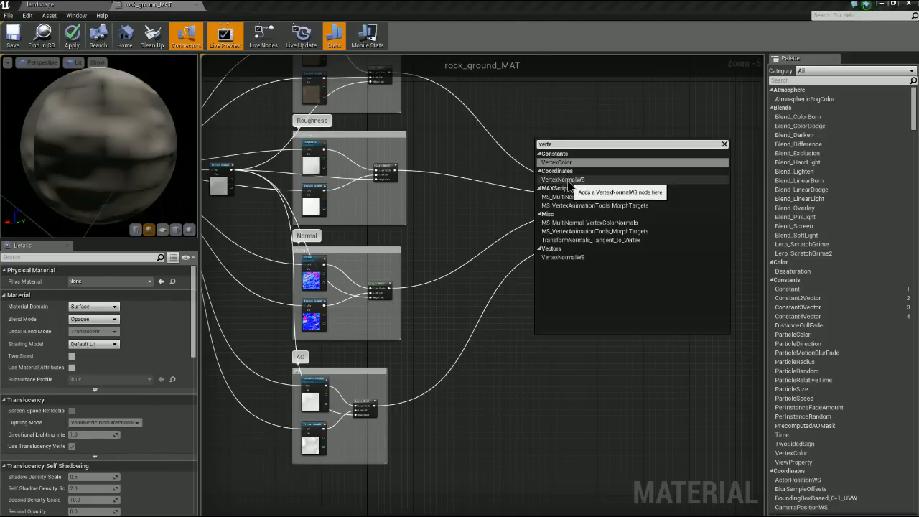
click(567, 180)
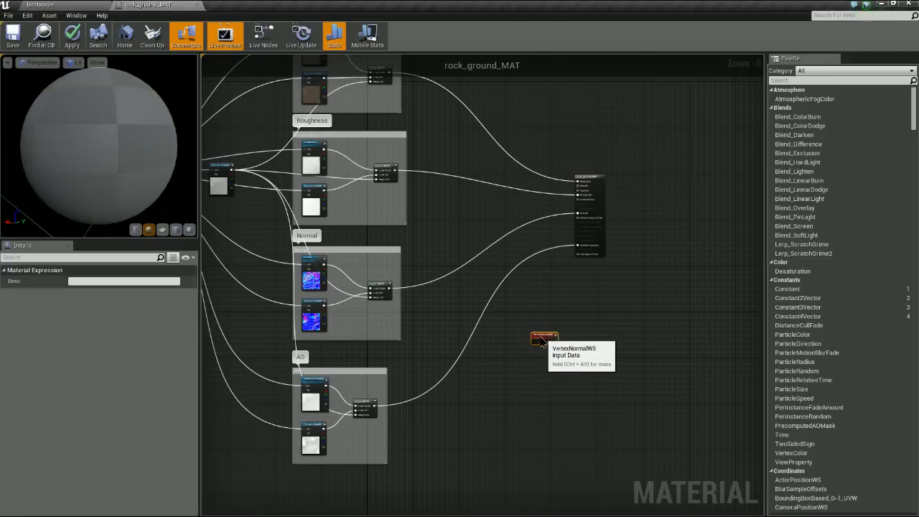
scroll(563, 387, up, 3)
right_drag(592, 213, 504, 238)
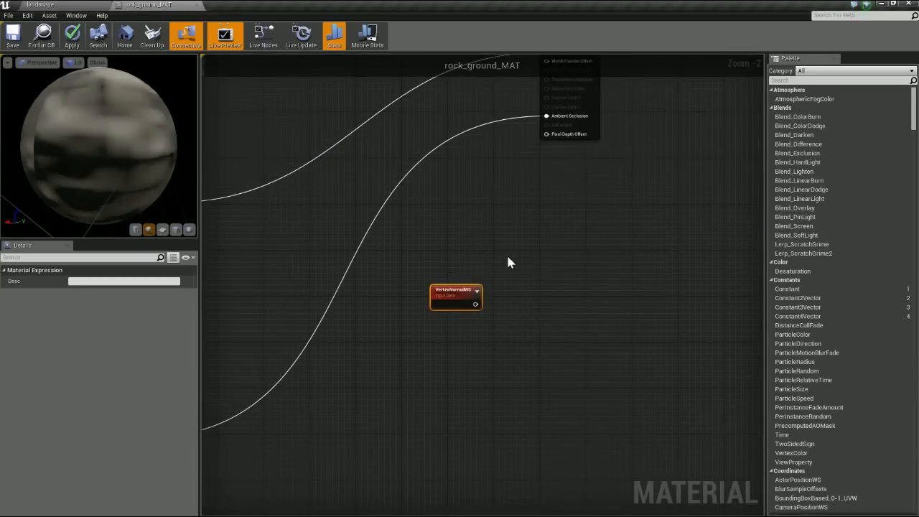
click(570, 338)
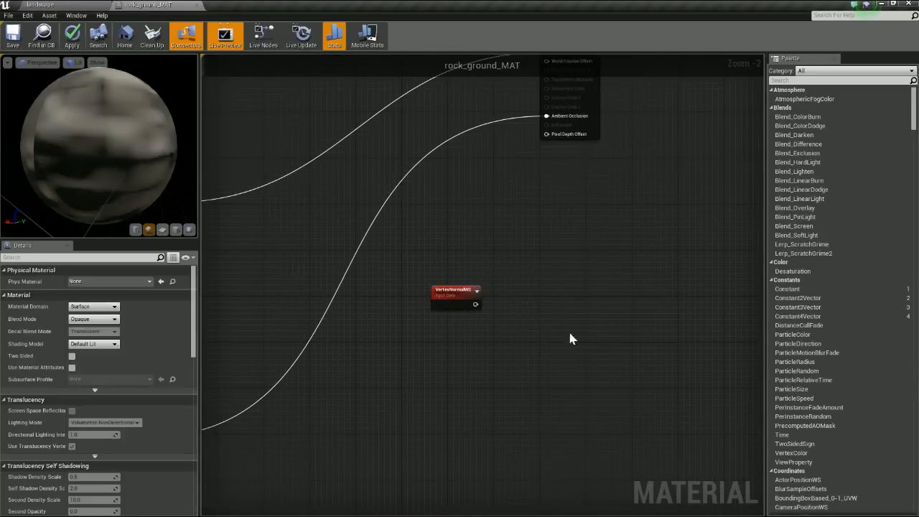
- Add a Constant node with the value 125 below VertexNormalWS and line the two nodes up
click(438, 377)
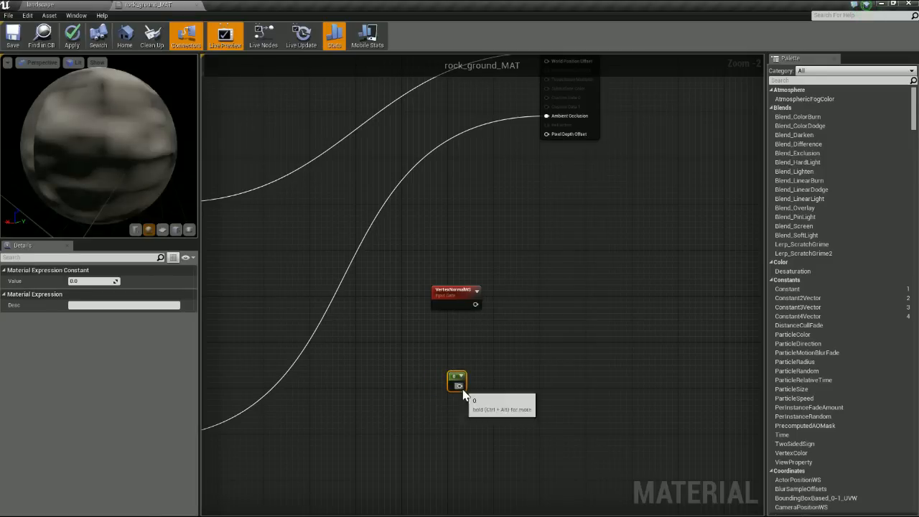
click(93, 281)
text(125)
key(Return)
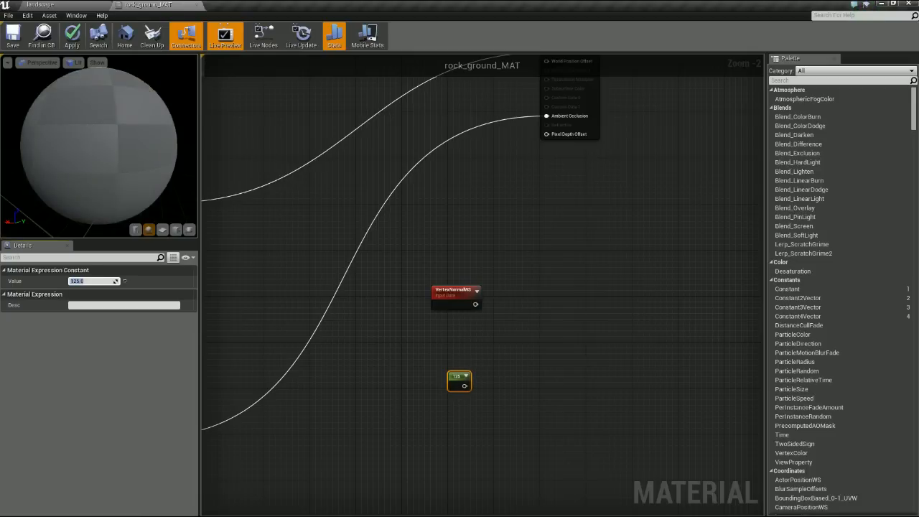
drag(454, 295, 438, 302)
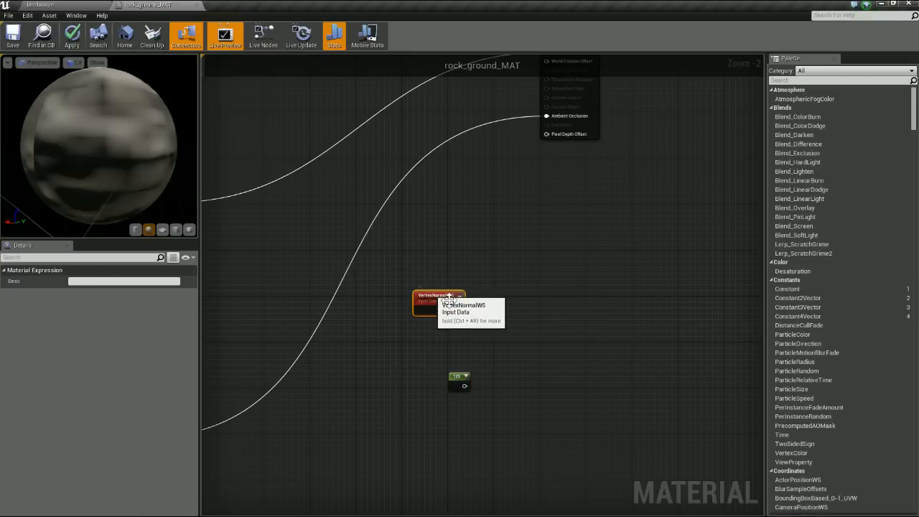
drag(461, 378, 420, 383)
click(526, 384)
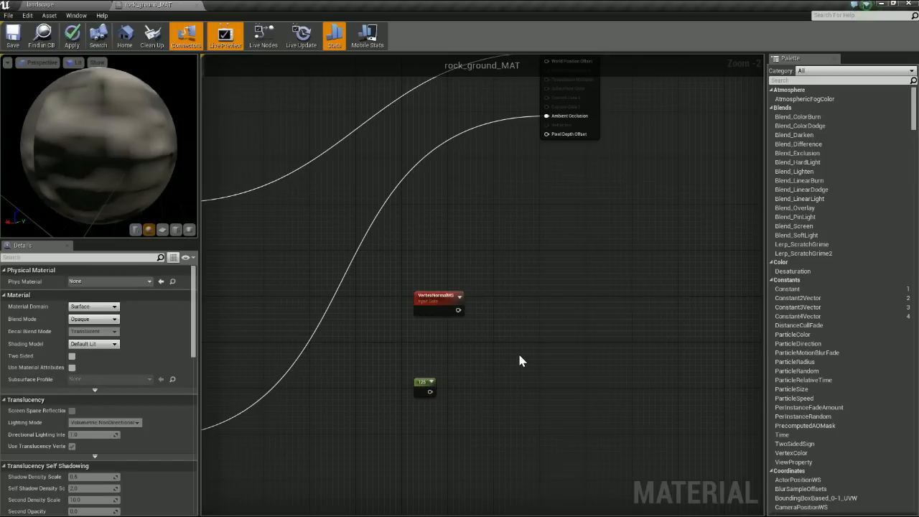
- Add a Multiply node between VertexNormalWS and the constant, wire the constant into its B input and space the nodes out
drag(445, 297, 421, 274)
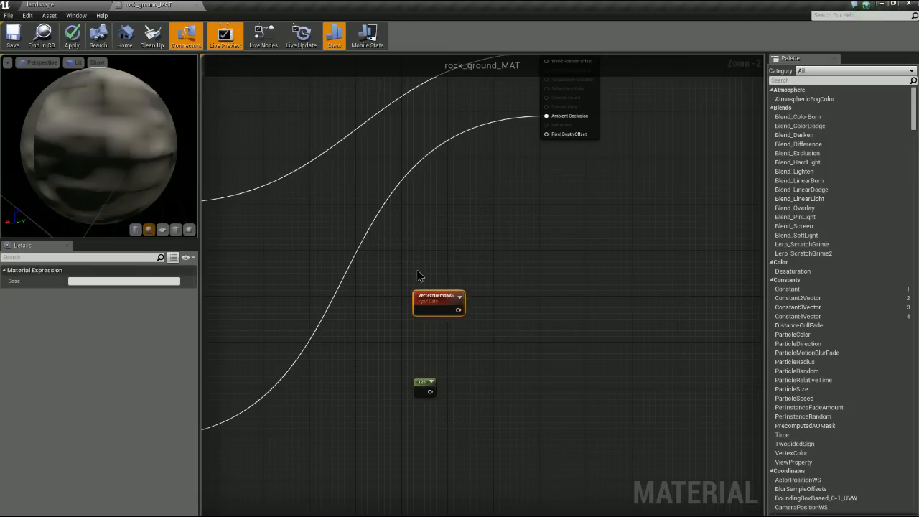
click(501, 325)
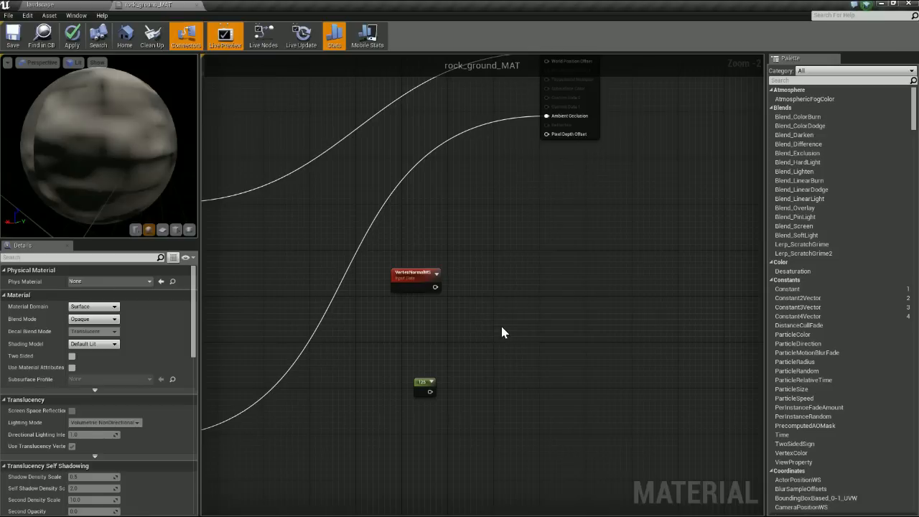
click(501, 326)
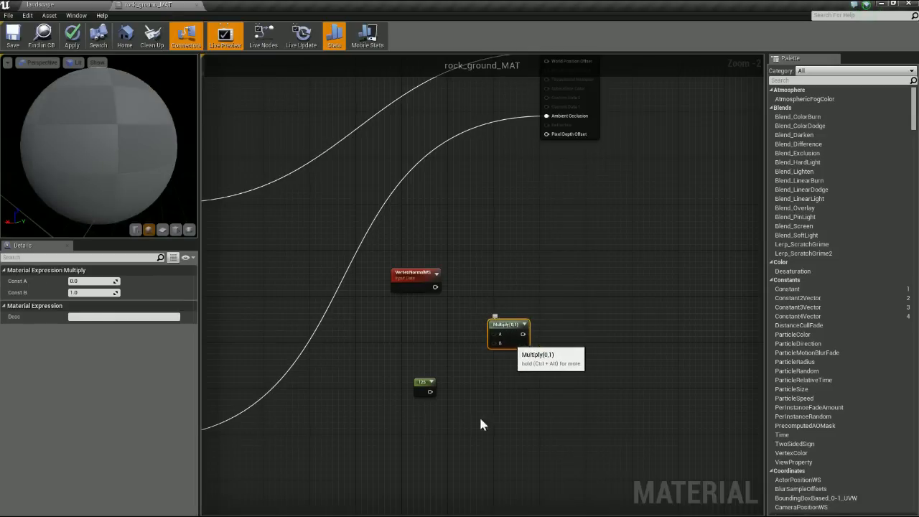
drag(429, 391, 499, 347)
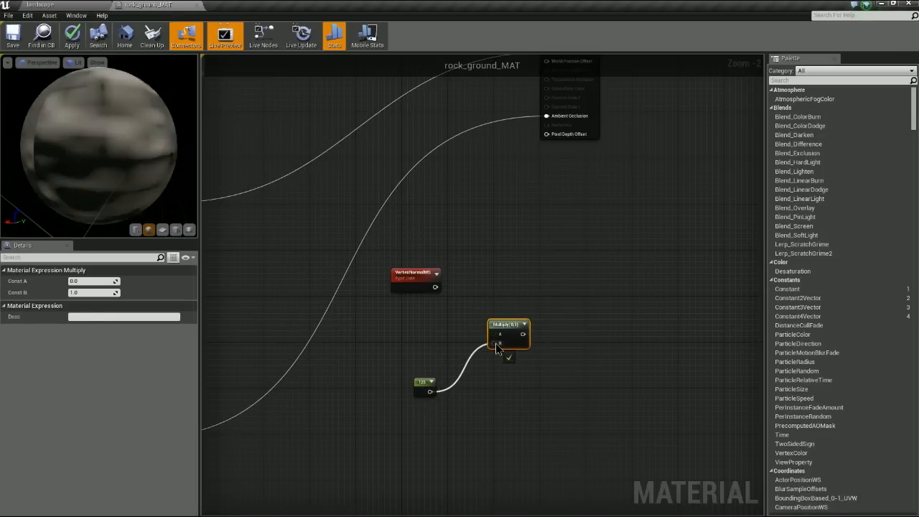
drag(420, 386, 398, 404)
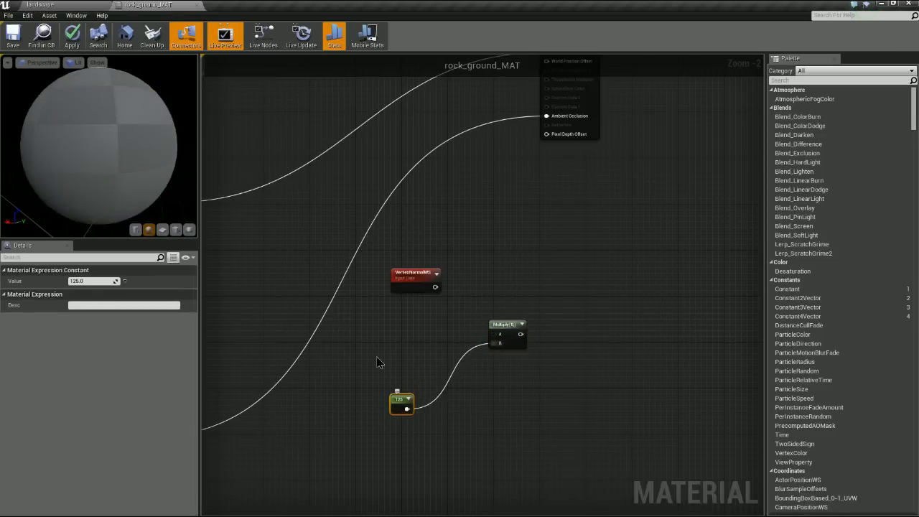
- Move the rock height texture sample clear of the layer groups and connect its output to the Multiply node's A input
scroll(466, 337, down, 3)
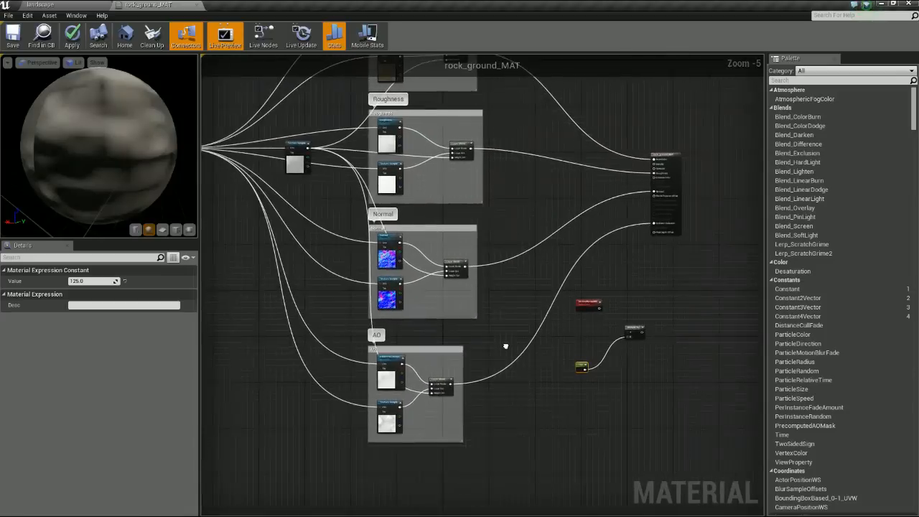
drag(314, 148, 251, 262)
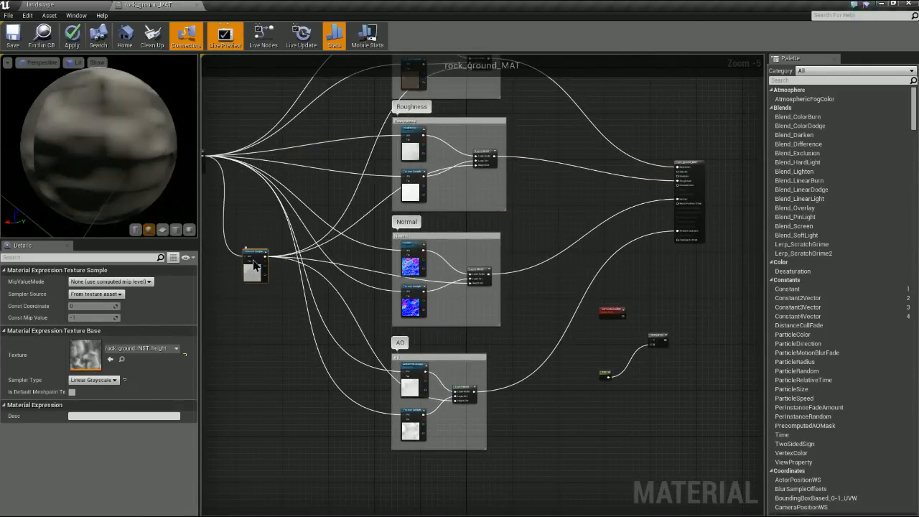
scroll(291, 299, up, 1)
right_drag(550, 391, 533, 371)
drag(245, 238, 741, 338)
right_drag(716, 353, 544, 298)
scroll(544, 298, up, 3)
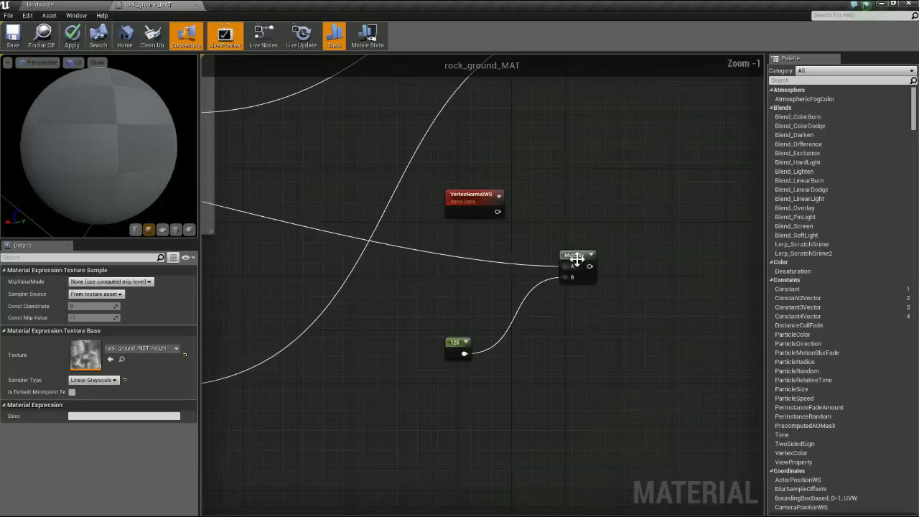
drag(574, 266, 539, 279)
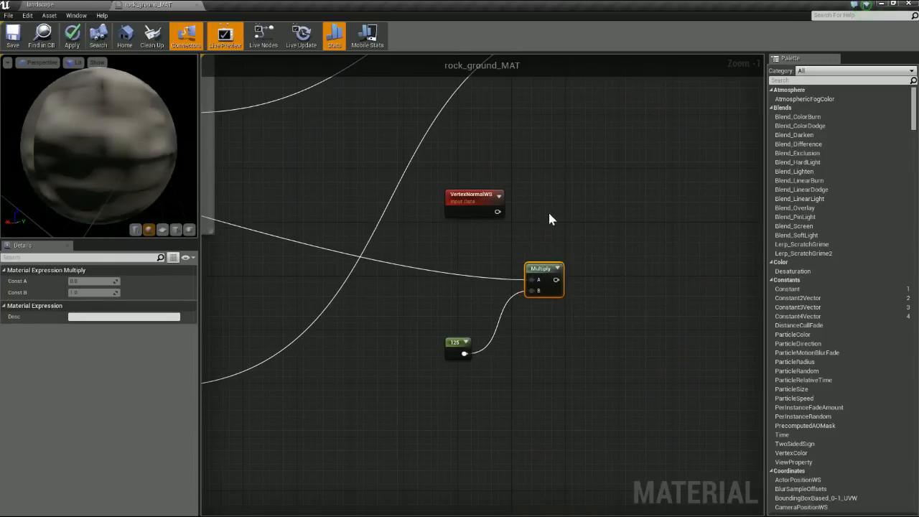
- Add a second Multiply node with VertexNormalWS feeding its A input and the first Multiply feeding its B input
click(585, 219)
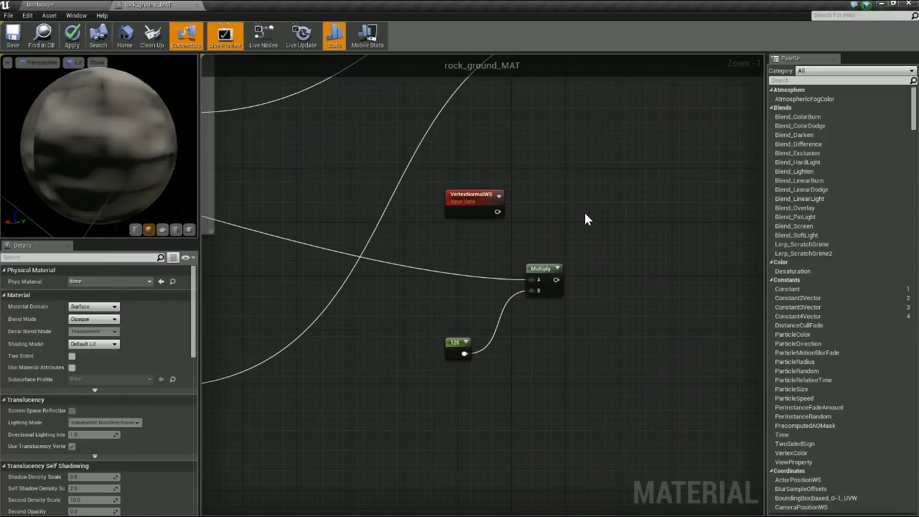
drag(463, 199, 463, 193)
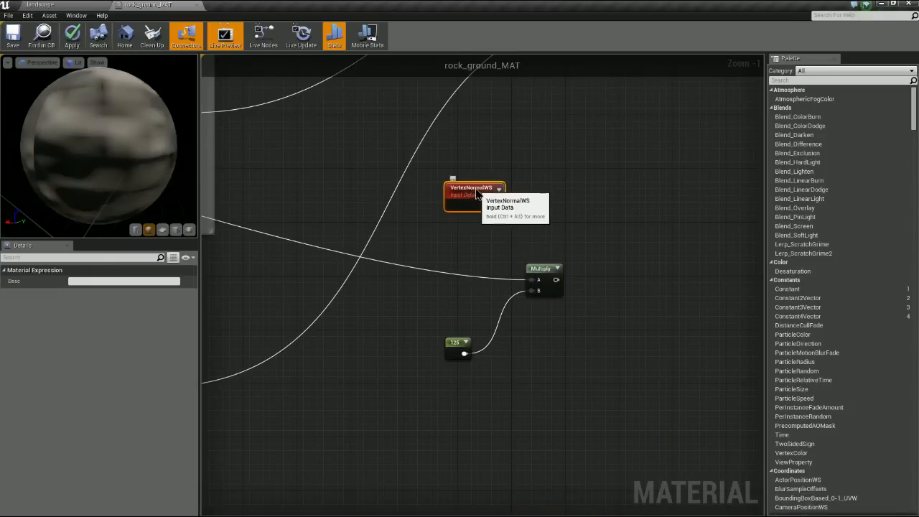
right_click(588, 207)
click(573, 186)
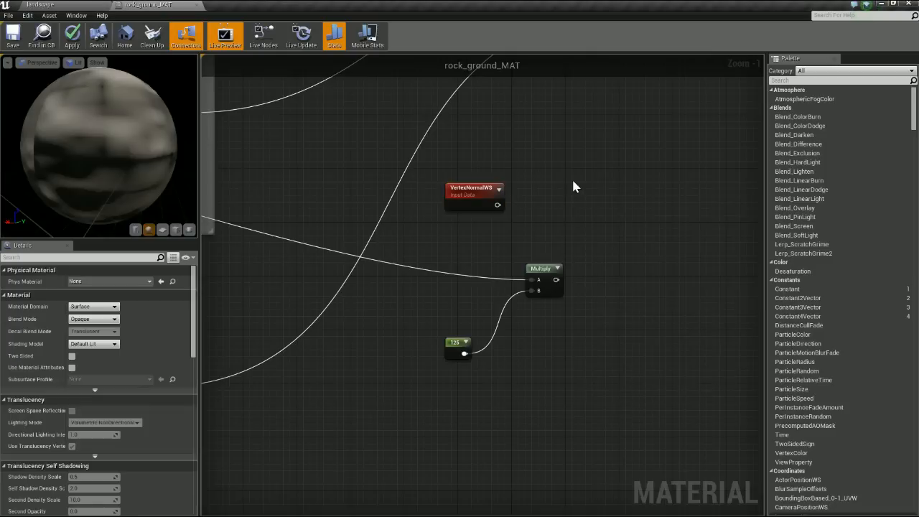
click(596, 198)
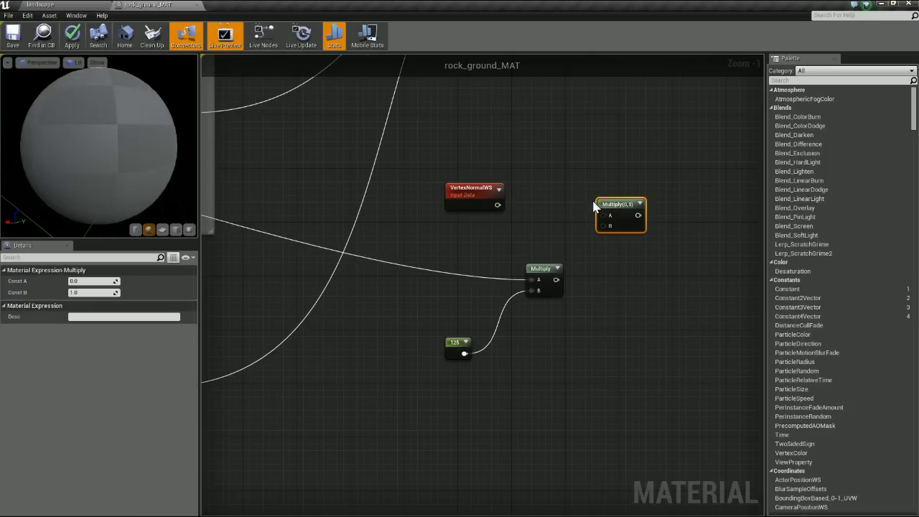
drag(495, 204, 624, 218)
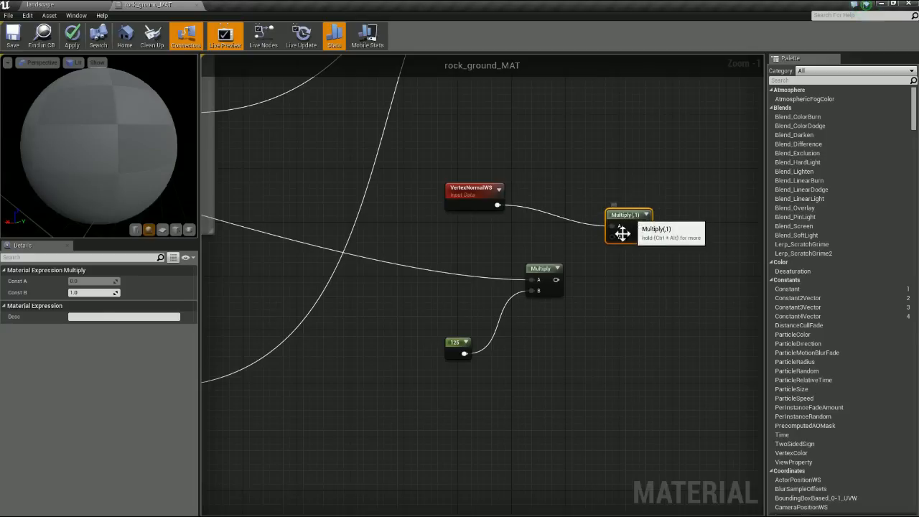
drag(556, 280, 614, 237)
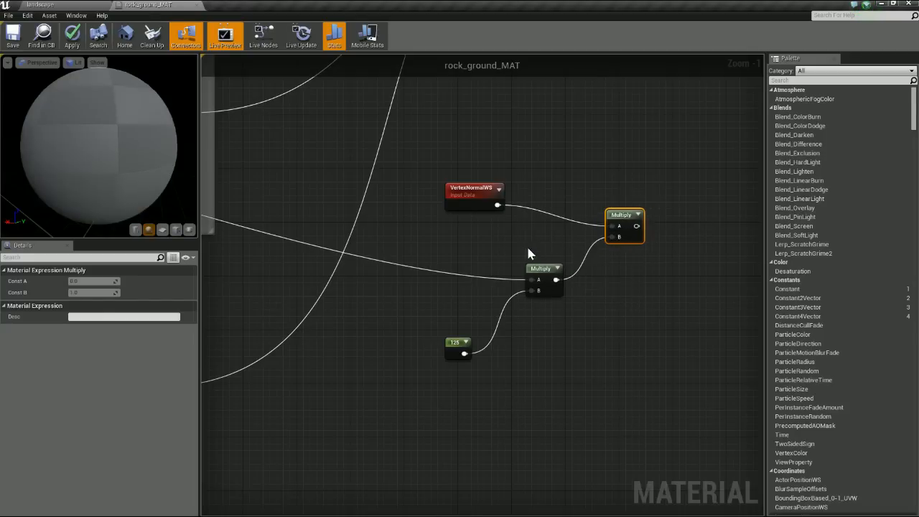
- Shift the material output node farther from the blend nodes and set its D3D11 Tessellation Mode to Flat Tessellation
scroll(526, 236, down, 1)
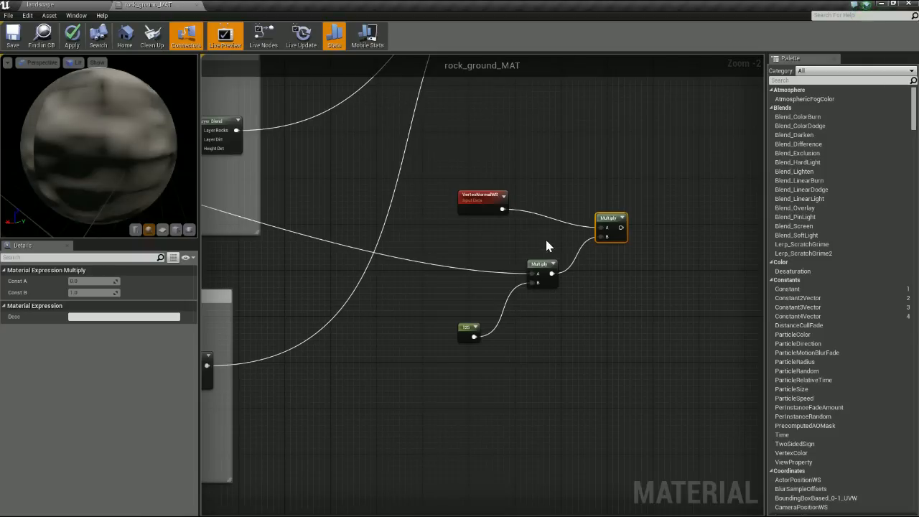
right_drag(554, 260, 478, 226)
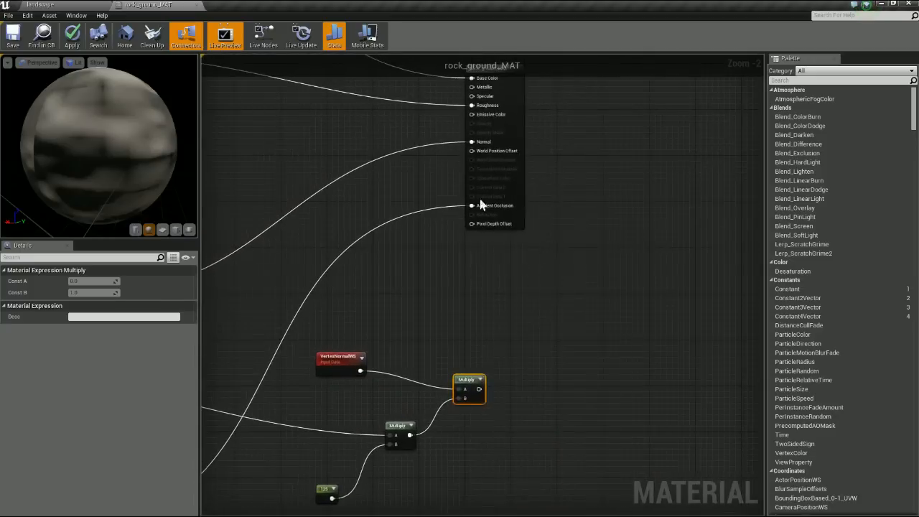
right_drag(550, 167, 539, 197)
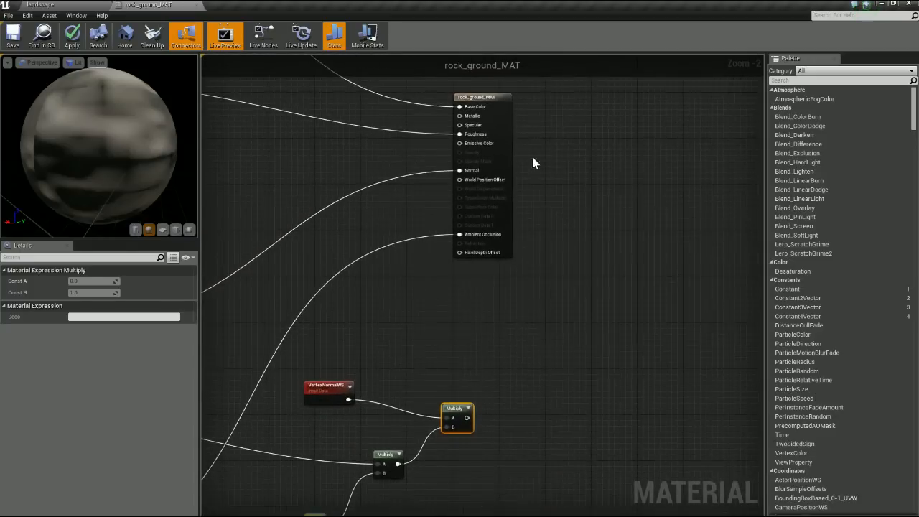
drag(493, 96, 549, 105)
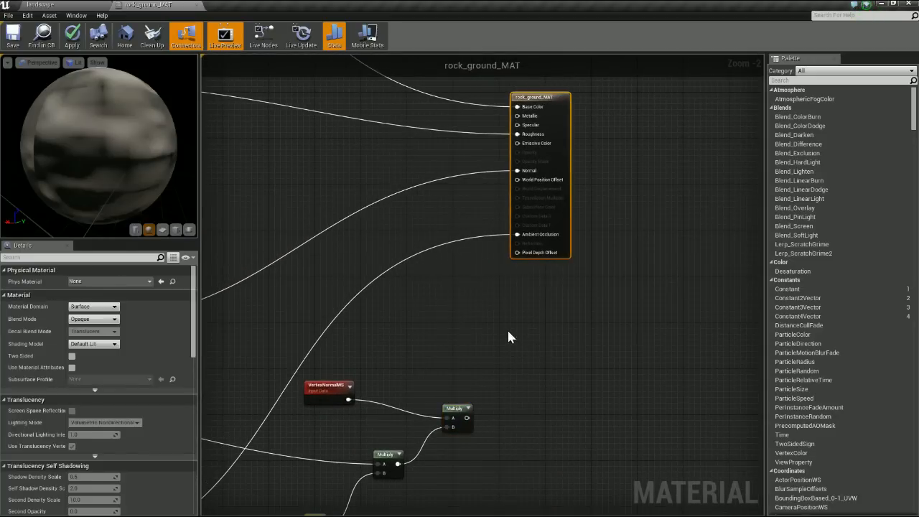
right_drag(437, 388, 486, 337)
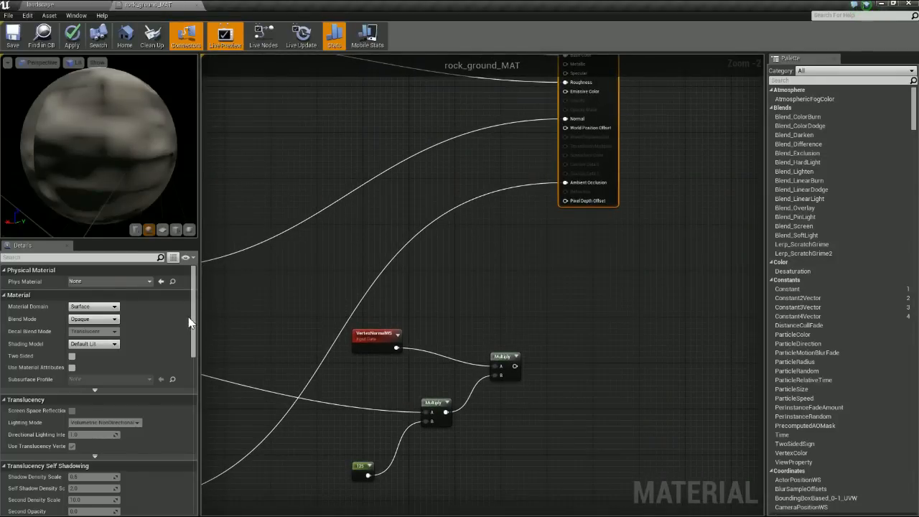
drag(193, 315, 192, 456)
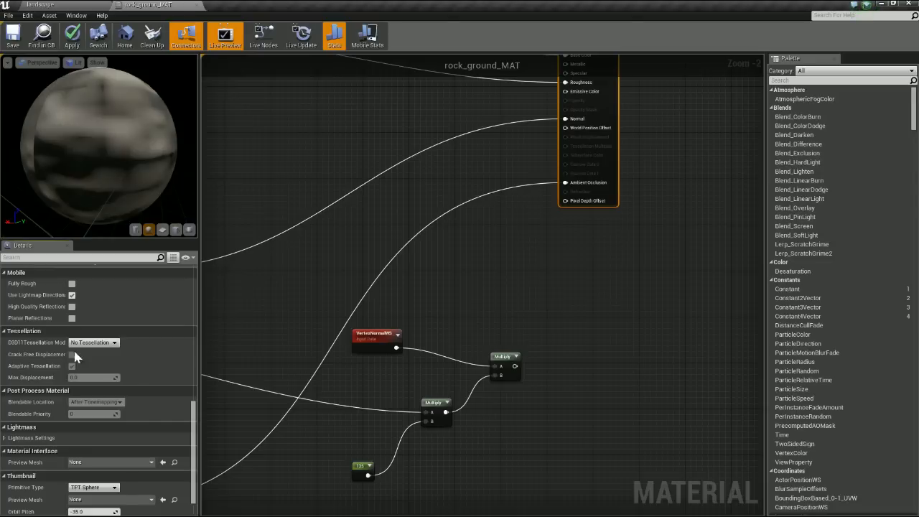
click(101, 343)
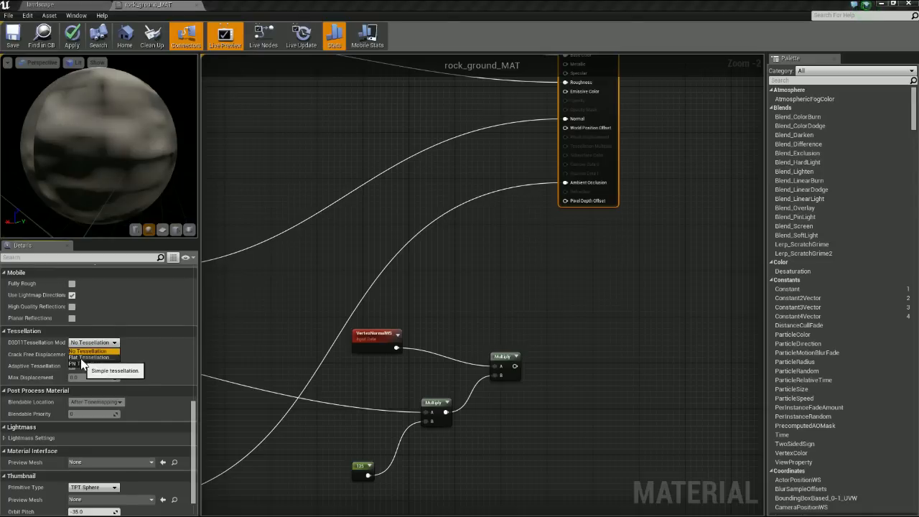
click(86, 357)
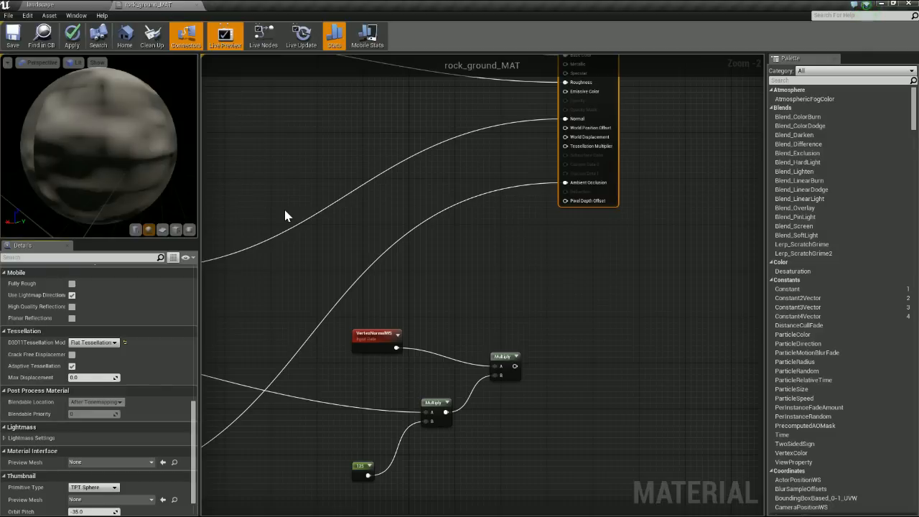
- Return to the landscape level and open the dirt_INST substance graph instance
click(76, 7)
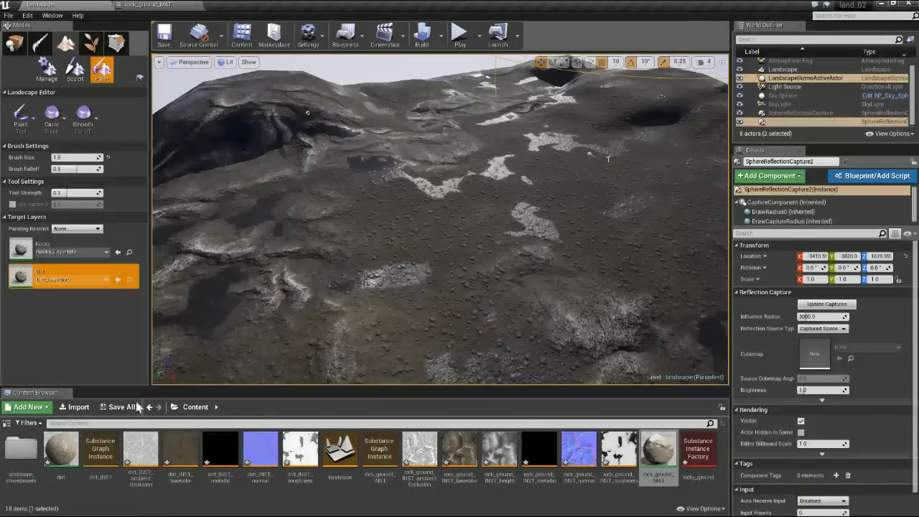
double_click(106, 456)
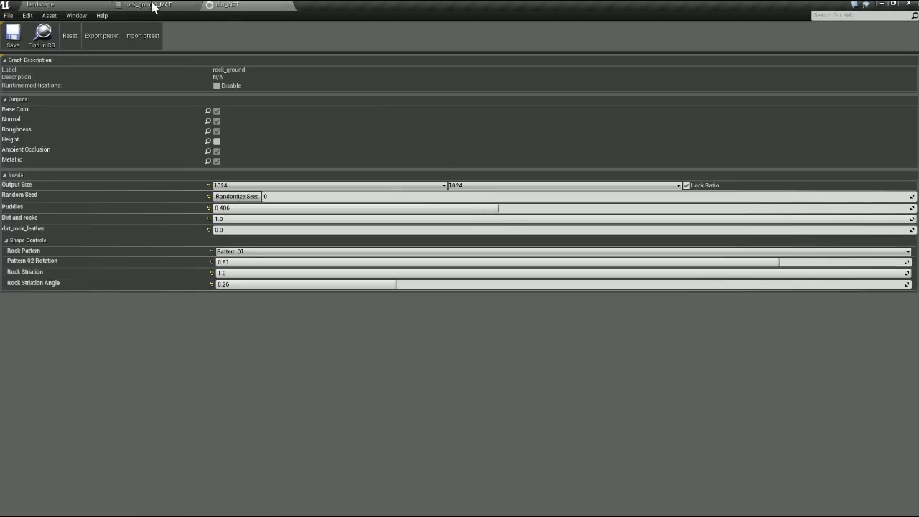
- Return to the landscape level, review the file types available for import, and leave without importing anything
click(58, 5)
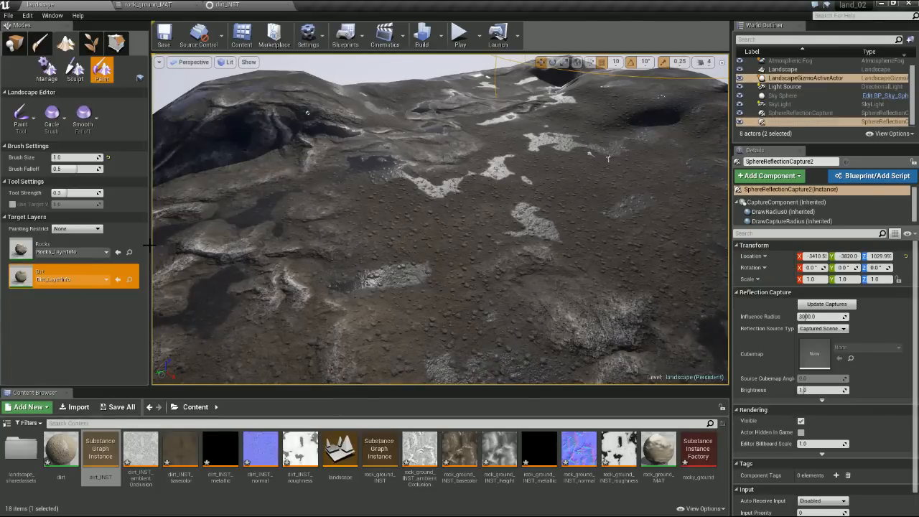
click(77, 409)
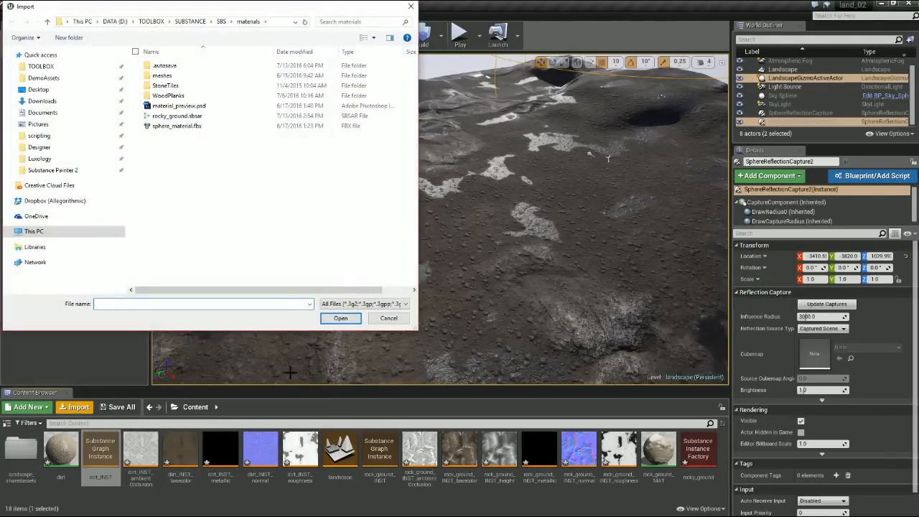
click(352, 304)
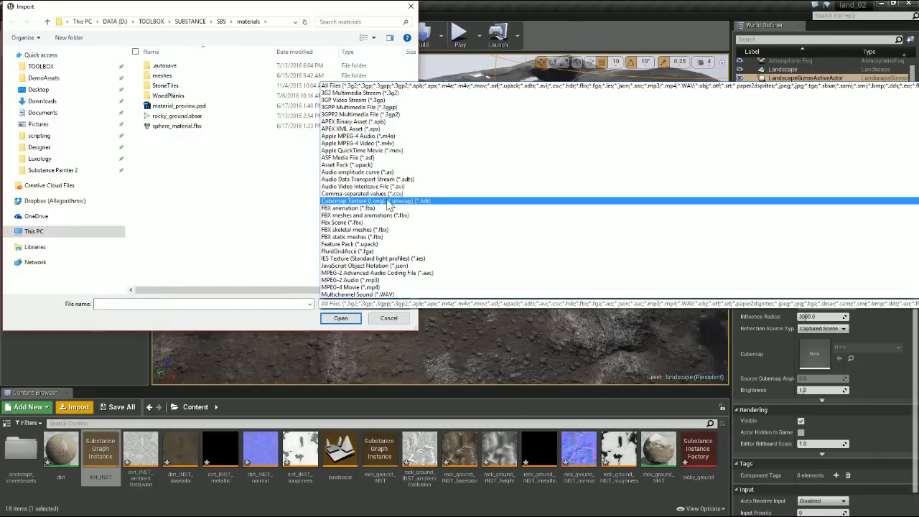
scroll(388, 204, down, 6)
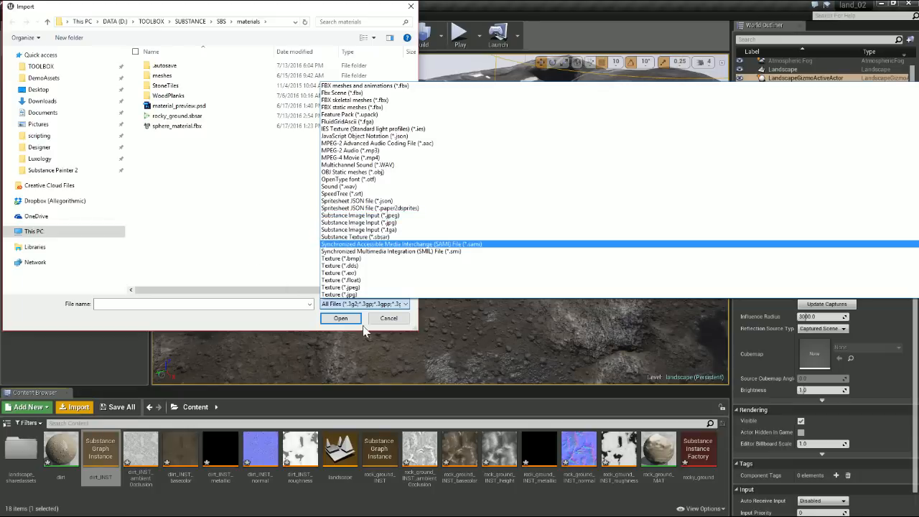
click(388, 320)
click(388, 318)
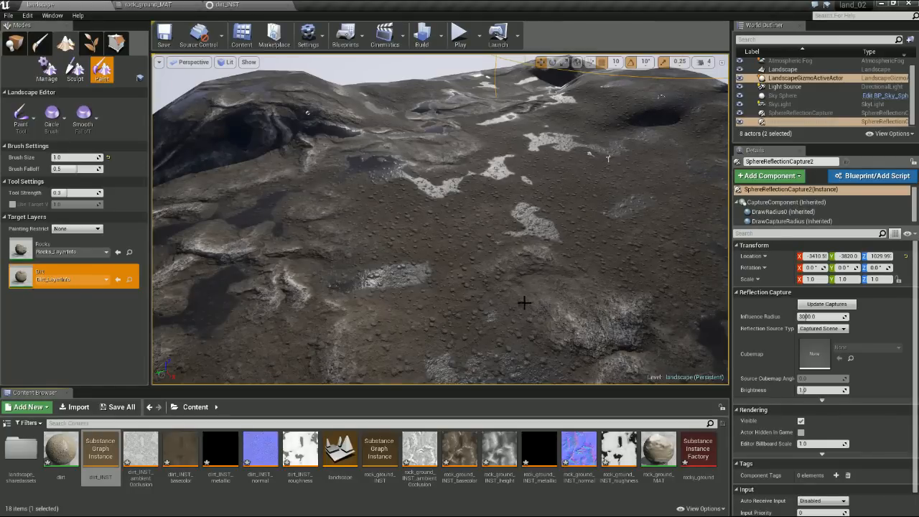
- Connect the VertexNormalWS Multiply node's output to rock_ground_MAT's World Displacement input and shift the material output node farther away
click(152, 5)
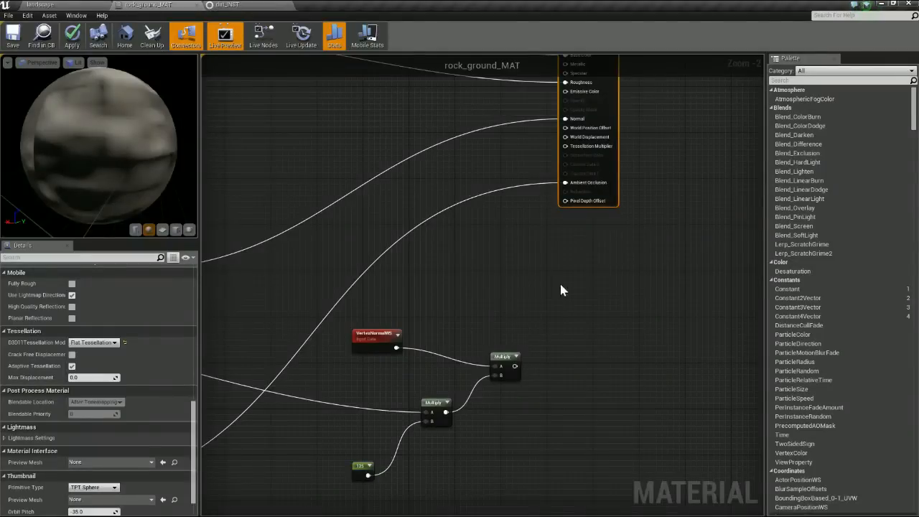
right_drag(670, 156, 615, 188)
drag(544, 108, 595, 108)
drag(483, 430, 586, 209)
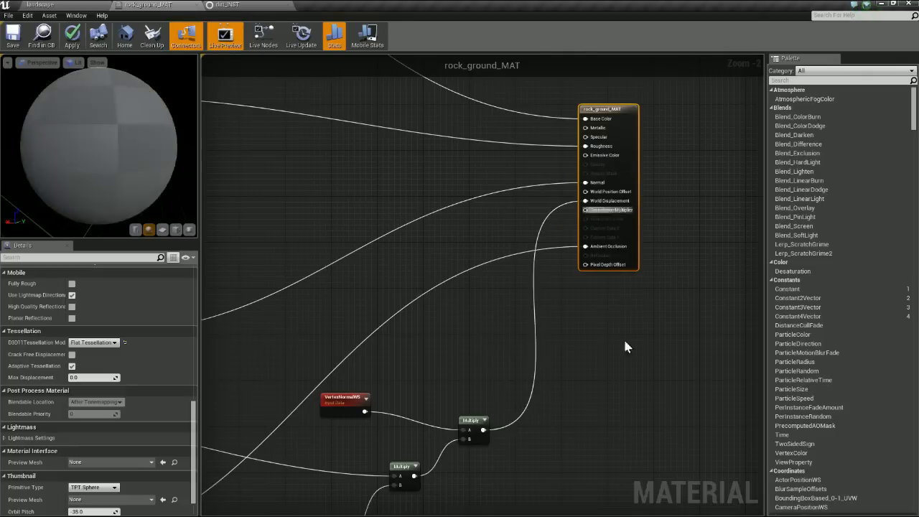
drag(607, 109, 636, 109)
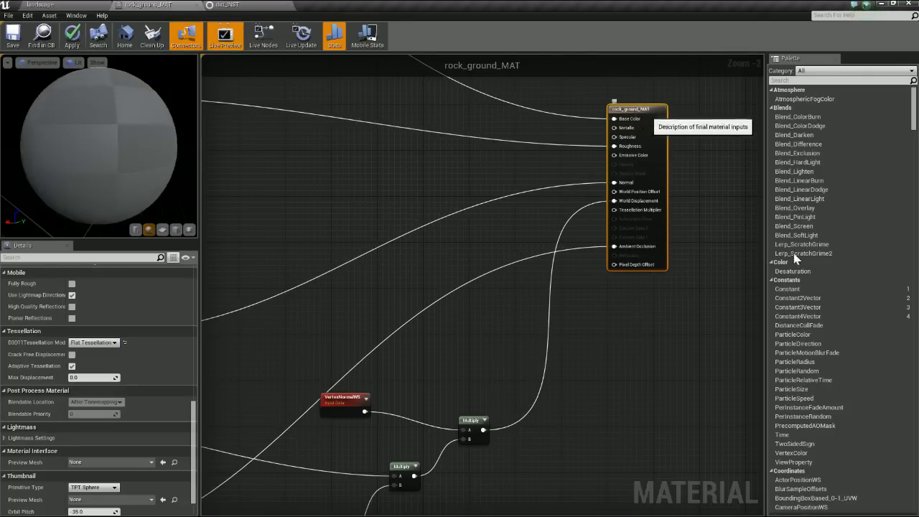
- Add a Constant node with value 2 and connect it to the material's Tessellation Multiplier input
right_drag(604, 363, 581, 315)
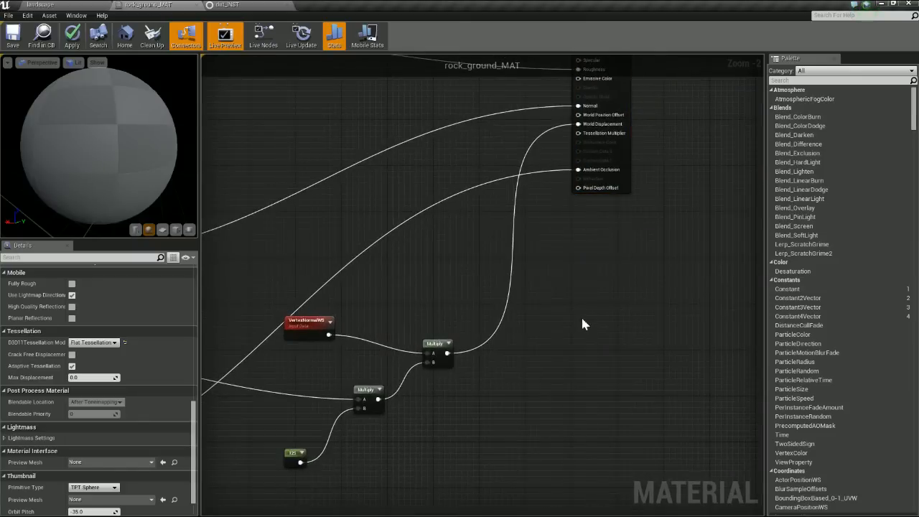
click(554, 286)
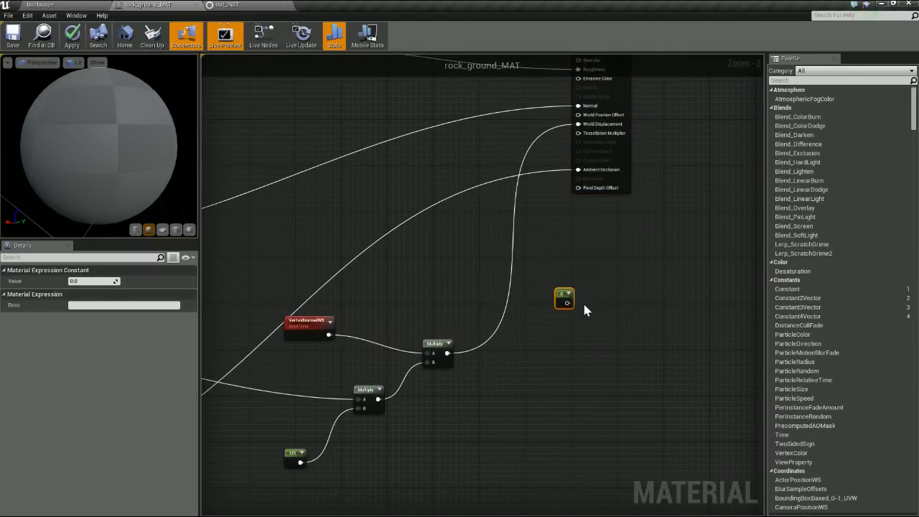
click(87, 281)
text(2)
key(Return)
drag(567, 302, 578, 134)
drag(564, 296, 562, 288)
drag(543, 250, 472, 253)
- Float the rock_ground_MAT editor in an enlarged window beside the landscape viewport and save the material
drag(156, 7, 453, 127)
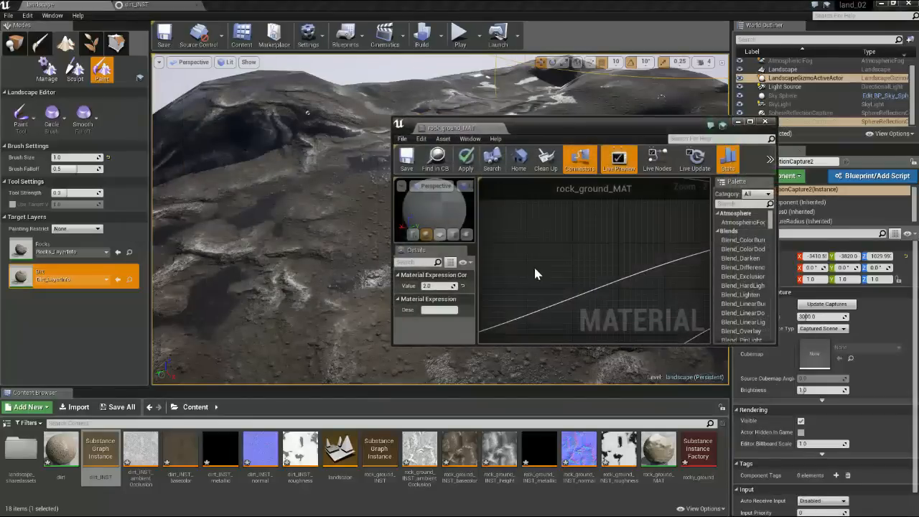
drag(394, 350, 368, 508)
drag(564, 125, 710, 87)
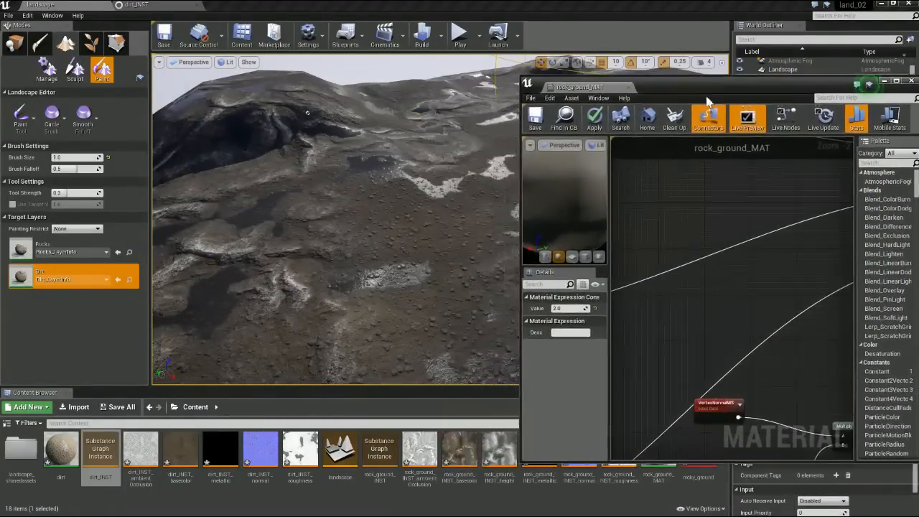
click(533, 120)
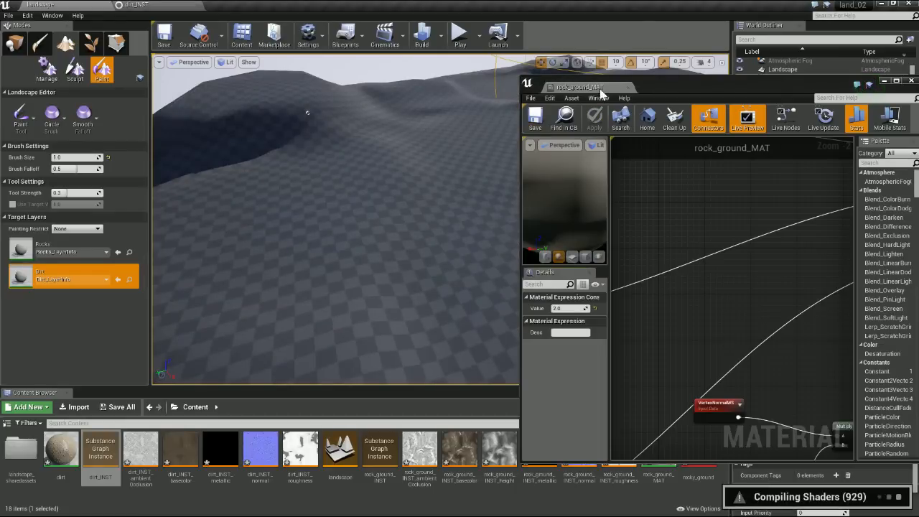
drag(721, 87, 707, 24)
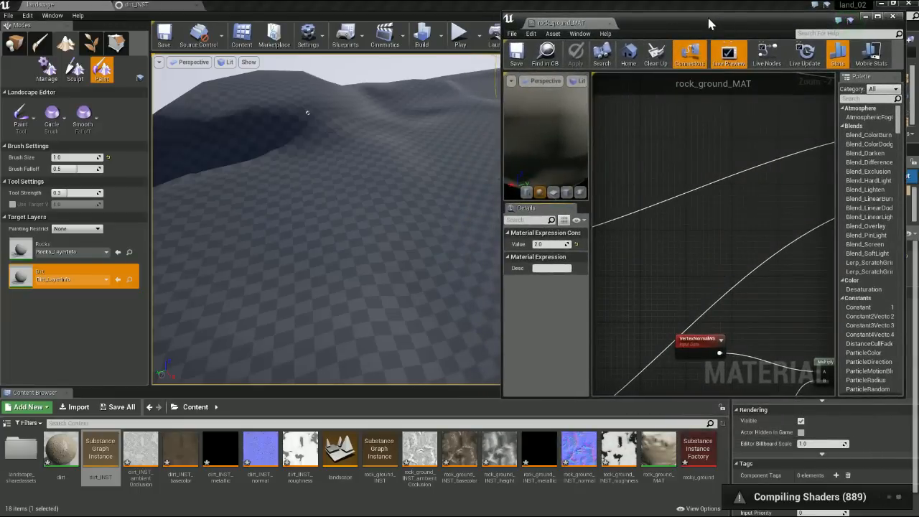
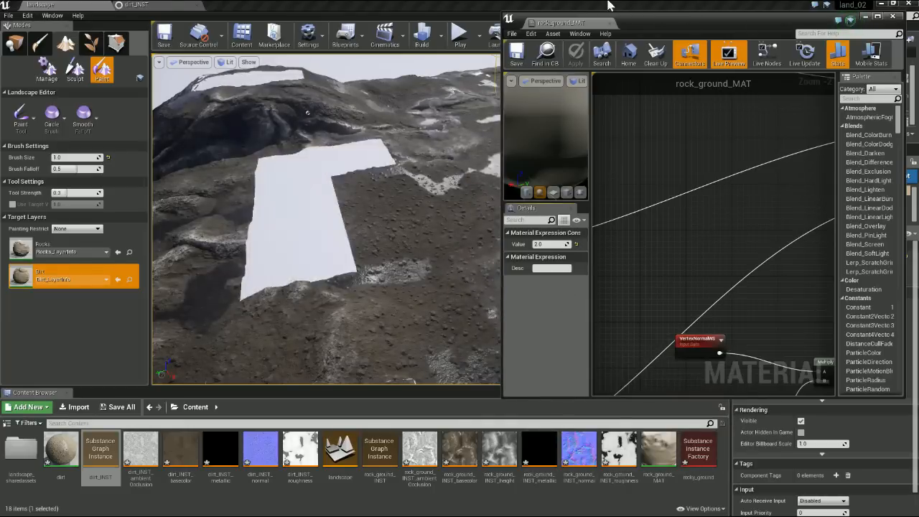
- Dock the rock_ground_MAT editor back into the main window and inspect the displaced terrain in the landscape level
drag(571, 23, 384, 20)
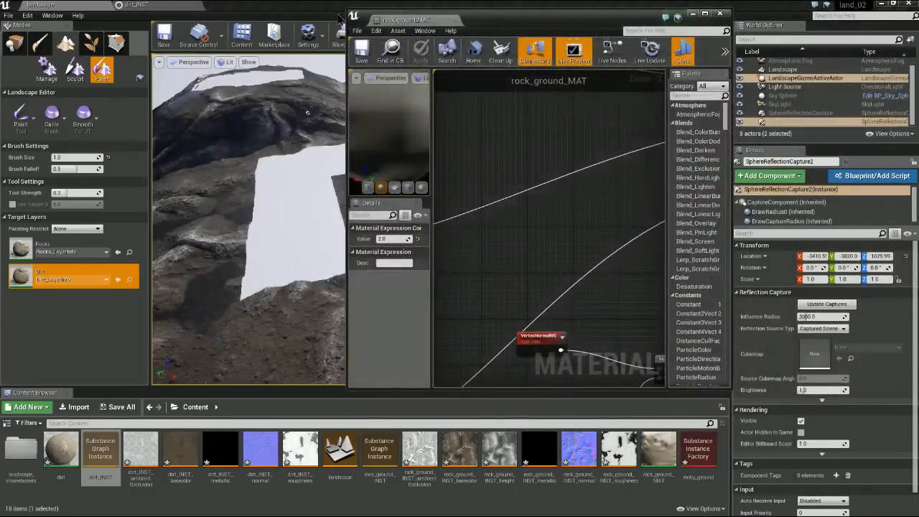
double_click(406, 20)
click(61, 6)
right_drag(595, 336, 503, 336)
right_drag(605, 141, 620, 314)
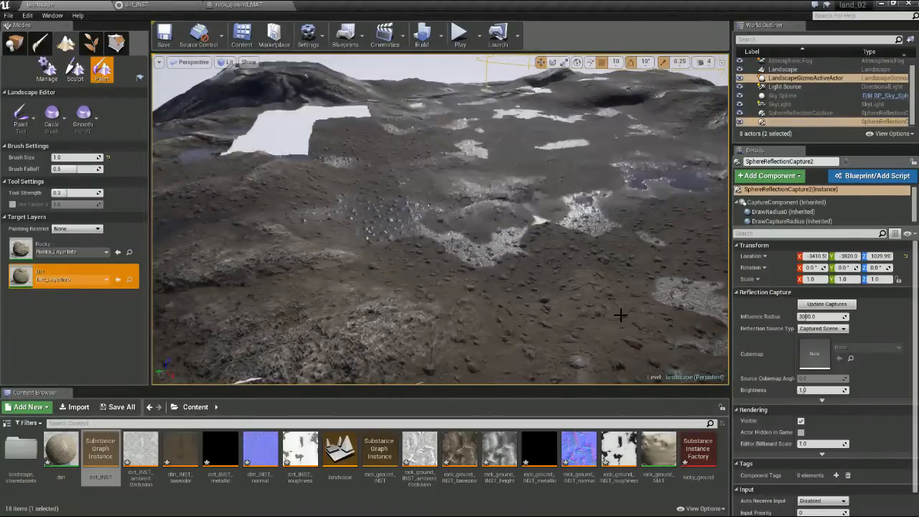
- Switch to object placement mode and compare how the terrain displays with the Landscape and Light Source actors selected
click(14, 44)
click(784, 69)
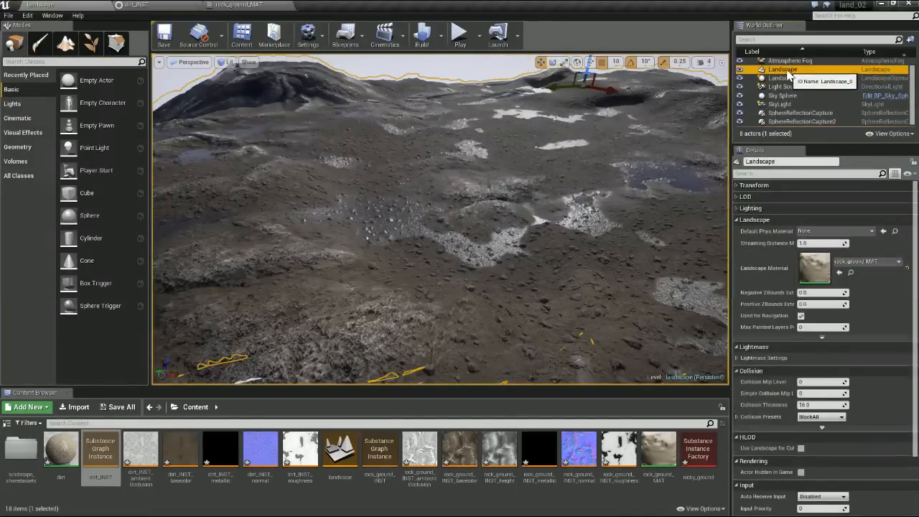
right_drag(550, 291, 560, 260)
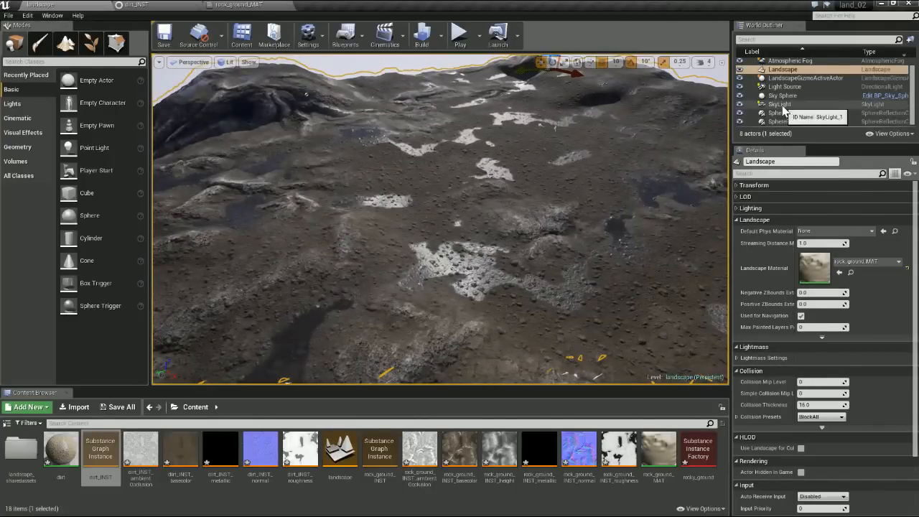
double_click(783, 87)
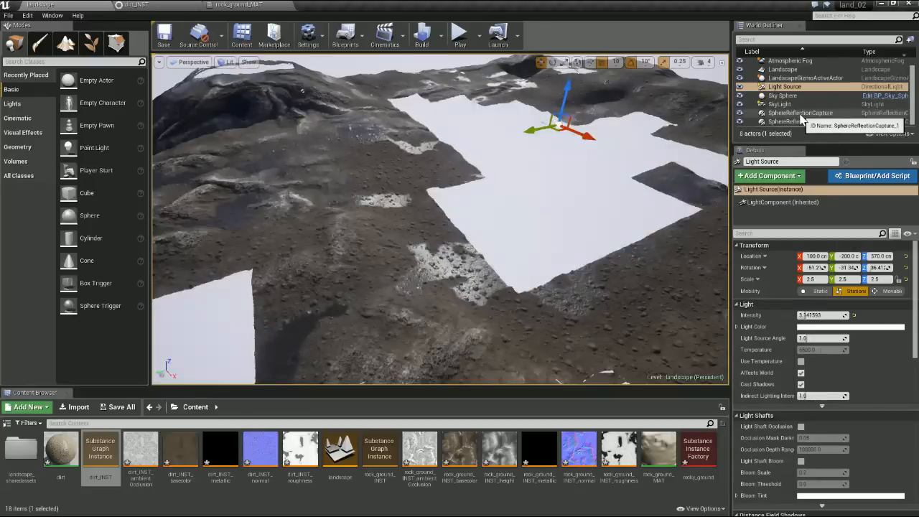
- Set the Landscape actor's Negative and Positive ZBounds Extension to 200
click(783, 69)
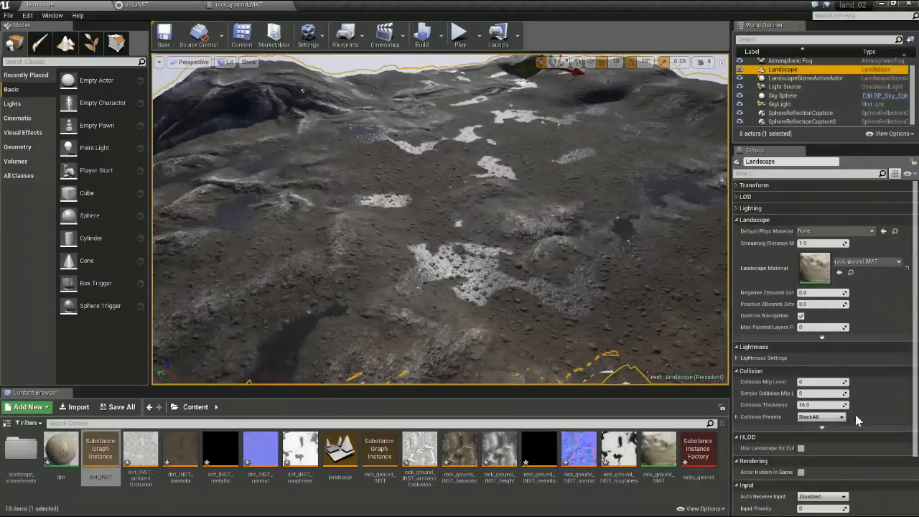
drag(915, 332, 917, 416)
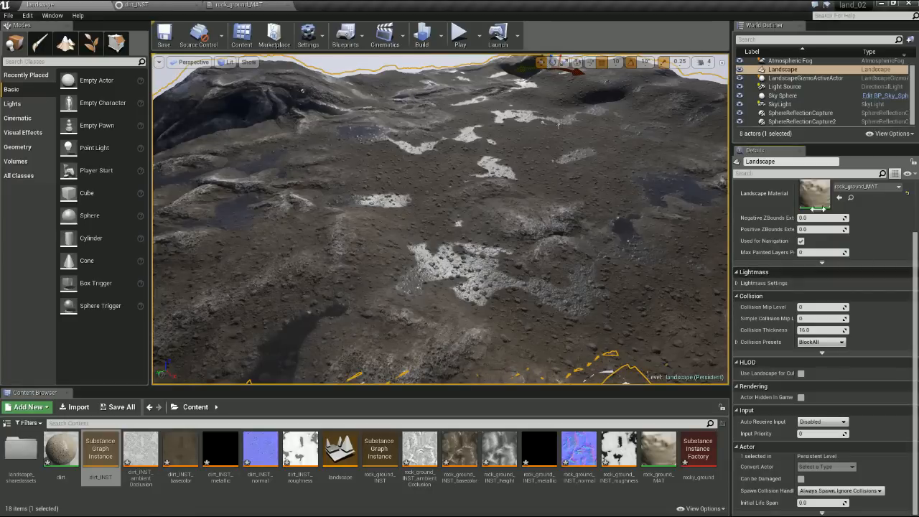
drag(795, 185, 826, 187)
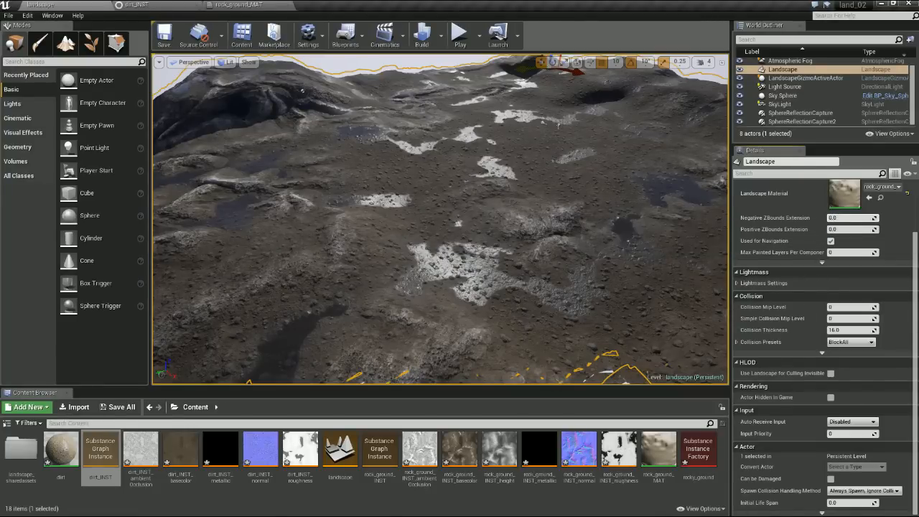
click(842, 218)
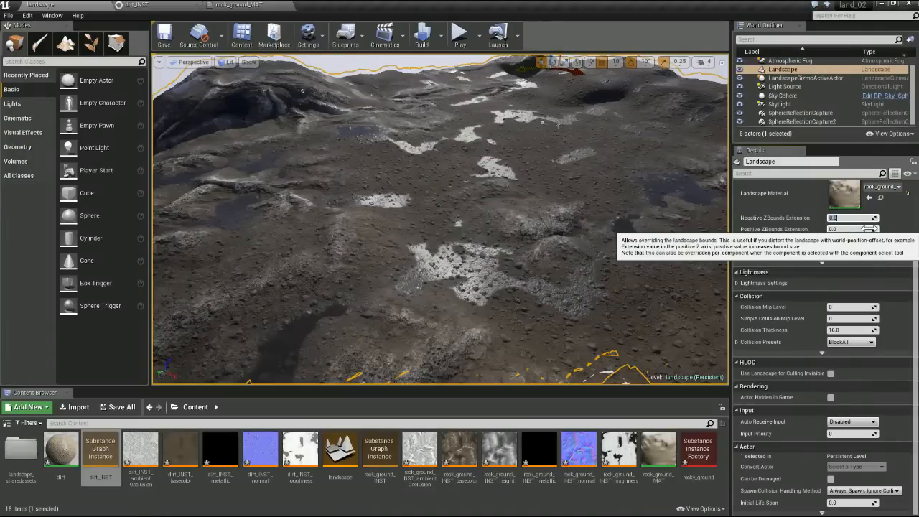
text(200)
key(Tab)
text(200)
key(Return)
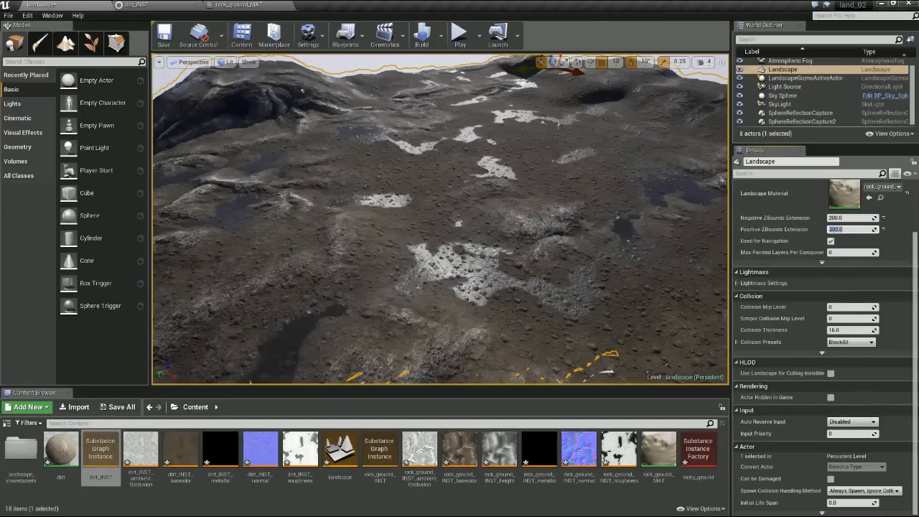
- Select the Light Source actor and examine the displaced terrain from a different angle
click(785, 86)
alt+drag(440, 219, 440, 194)
right_drag(621, 282, 621, 282)
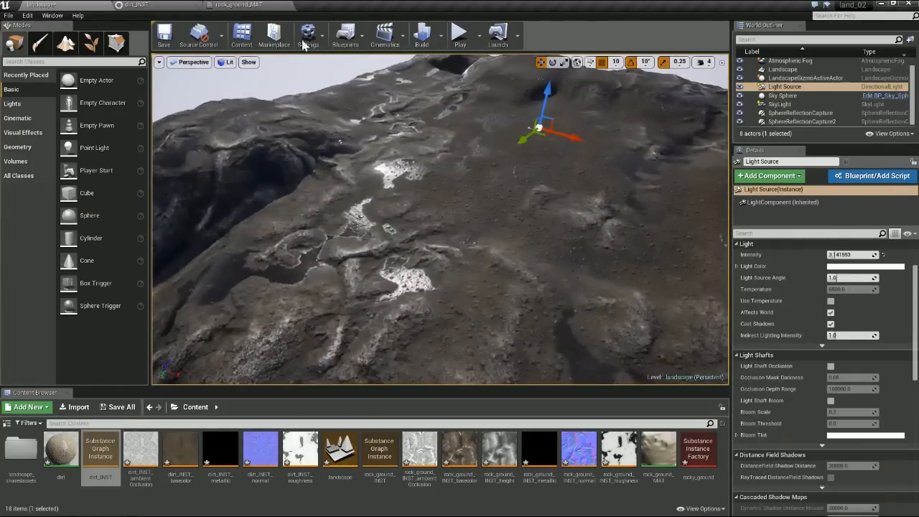
- Float the rock_ground_MAT editor, set the displacement constant feeding the Multiply node's B input to 165, and save the material
click(251, 5)
drag(242, 6, 517, 146)
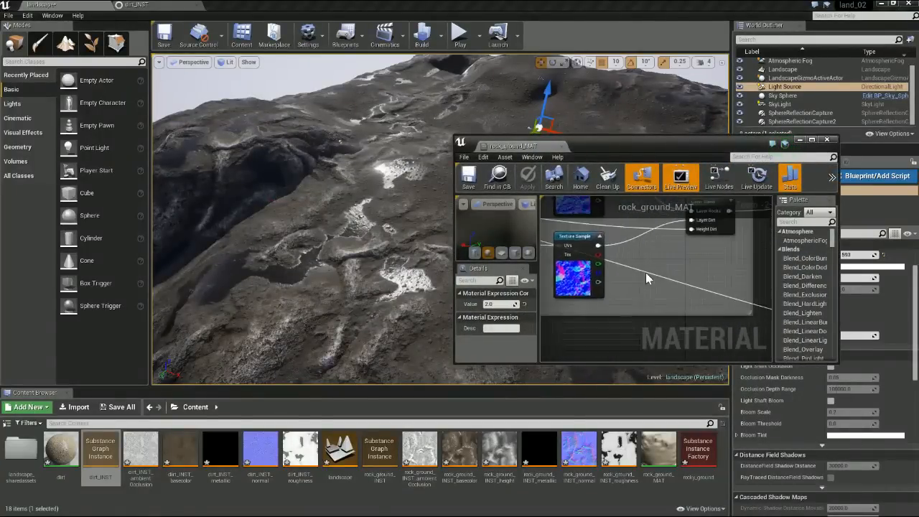
scroll(632, 279, up, 2)
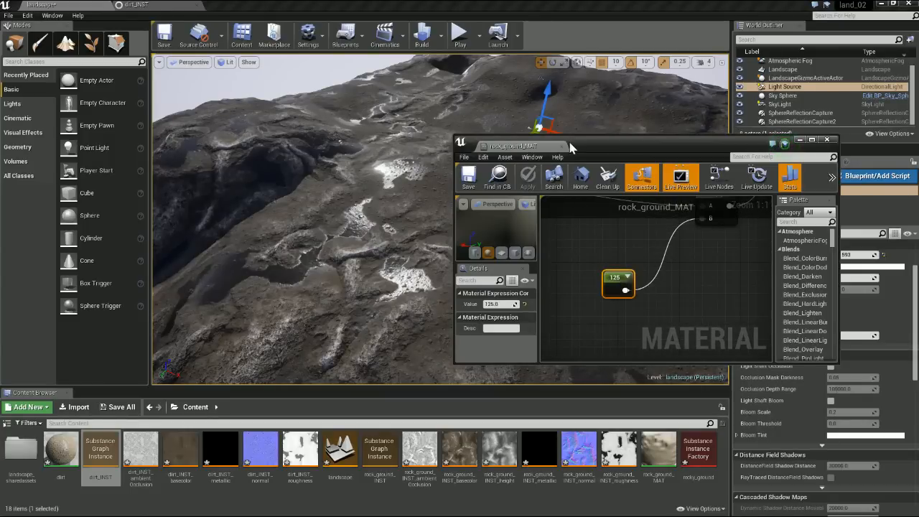
drag(625, 145, 731, 118)
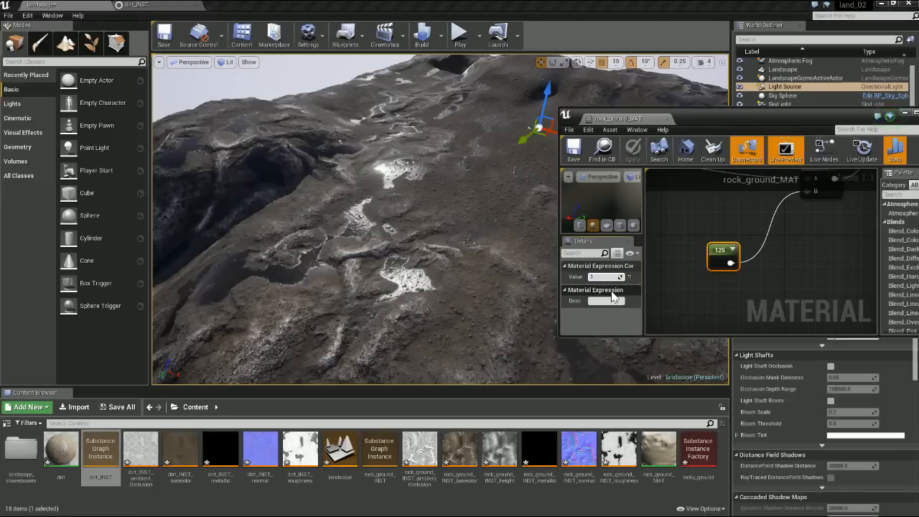
key(Return)
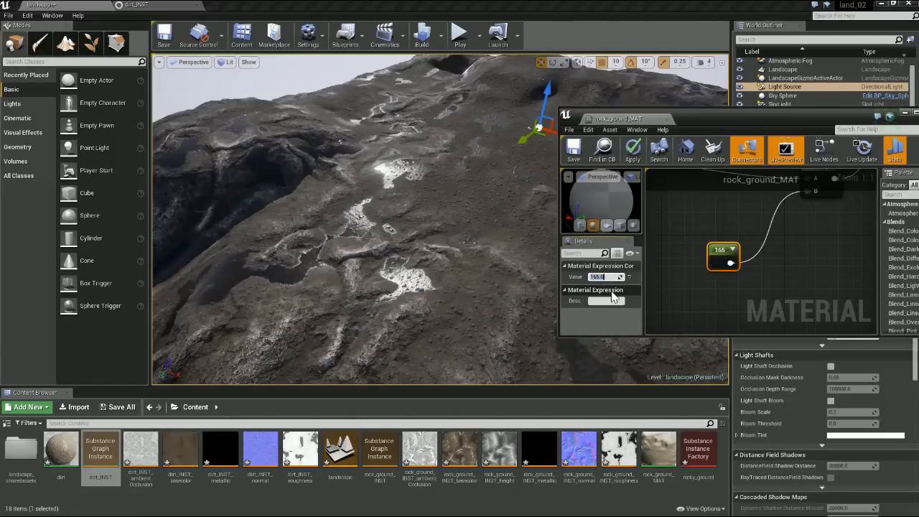
drag(687, 116, 785, 66)
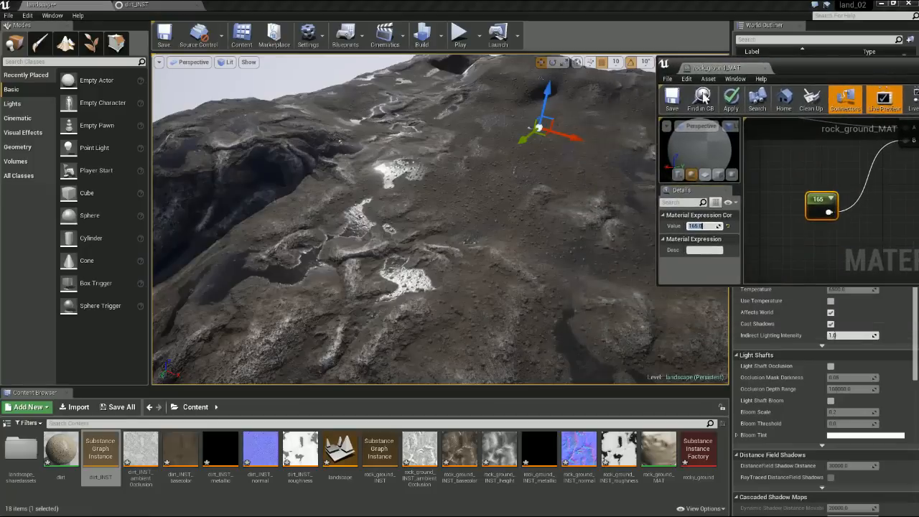
click(671, 99)
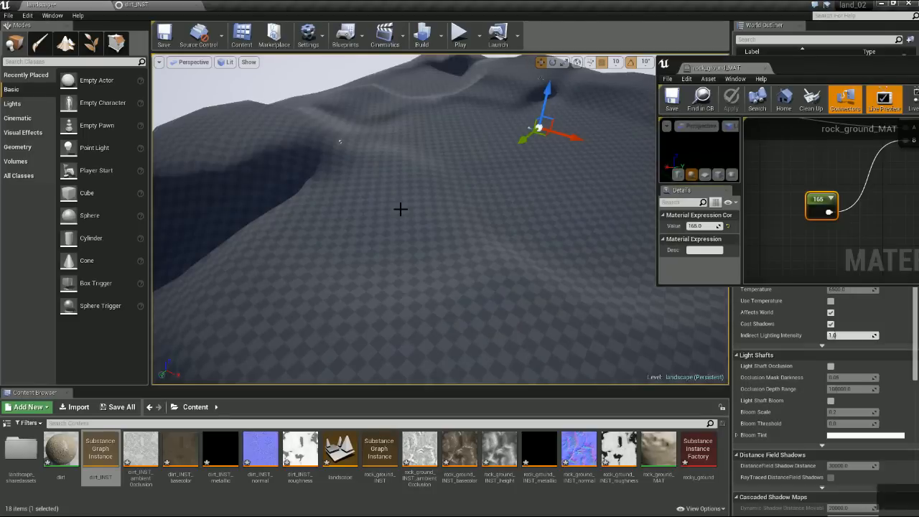
- Enlarge the floating rock_ground_MAT editor over the level and bring the AO layer blend group into view
drag(808, 66, 626, 34)
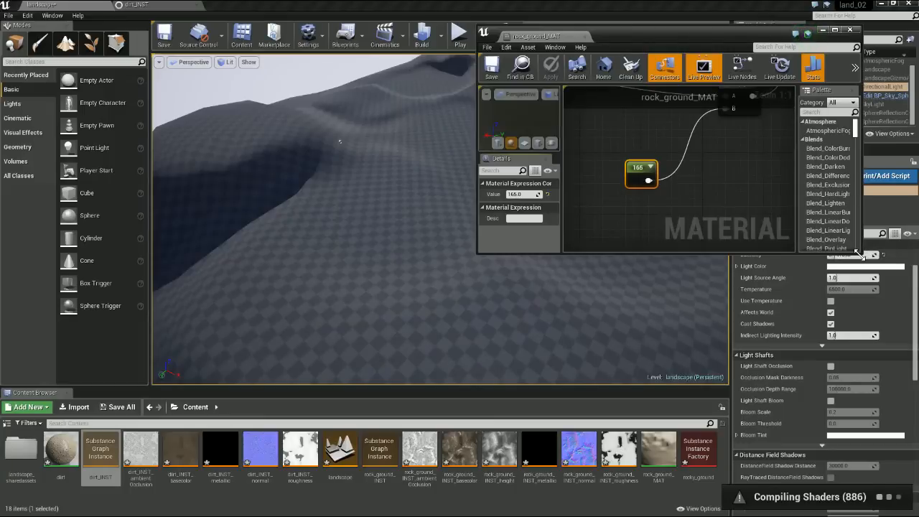
drag(861, 256, 918, 346)
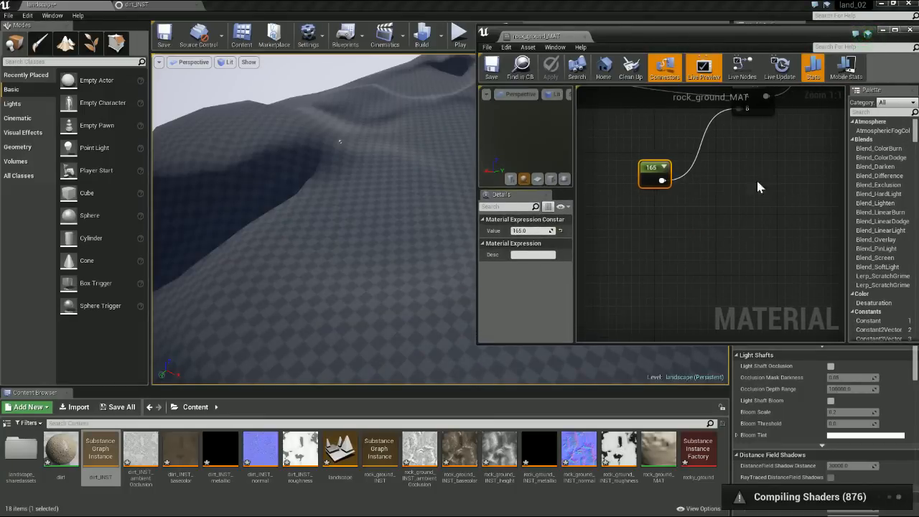
right_drag(766, 185, 822, 370)
right_drag(822, 309, 678, 134)
drag(630, 35, 265, 26)
drag(558, 335, 853, 434)
scroll(481, 230, down, 2)
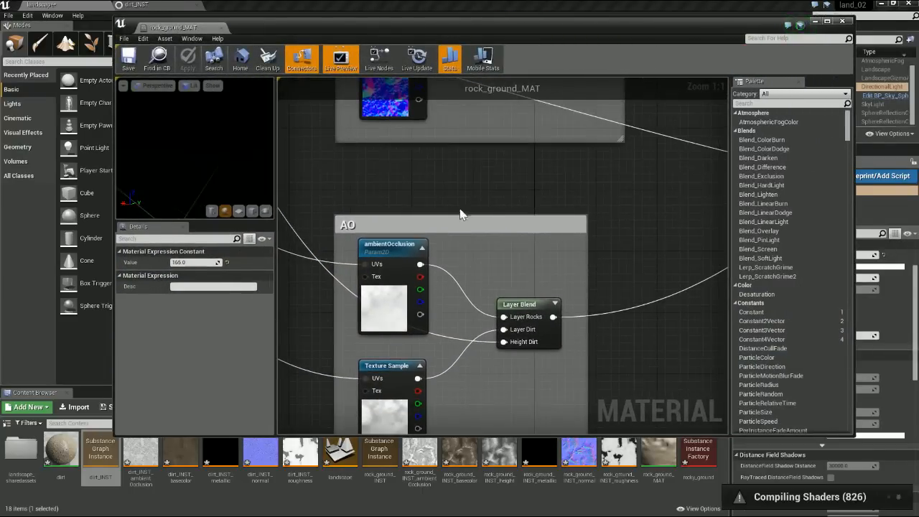
- Rearrange the tessellation constant, VertexNormalWS, the lower Multiply and the 165 constant into a compact cluster around the upper Multiply node
scroll(514, 212, down, 5)
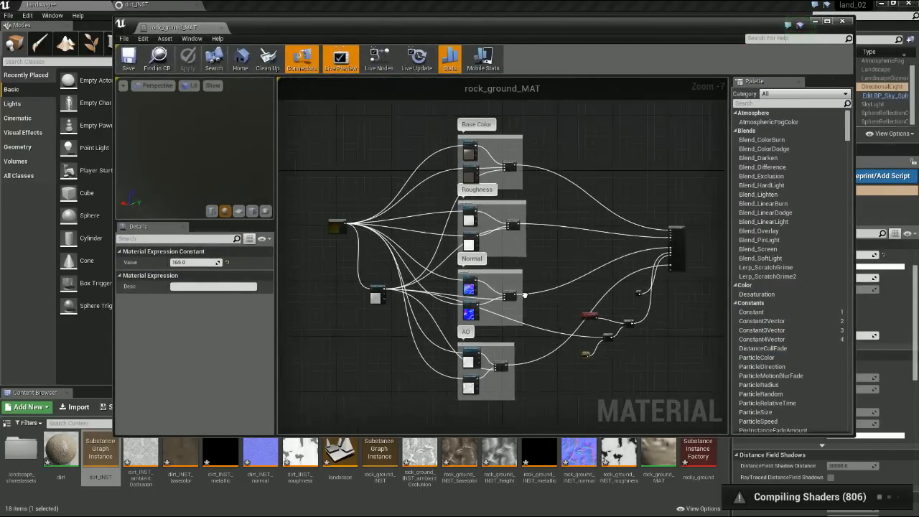
scroll(578, 325, up, 6)
right_drag(578, 325, 570, 272)
scroll(542, 191, down, 1)
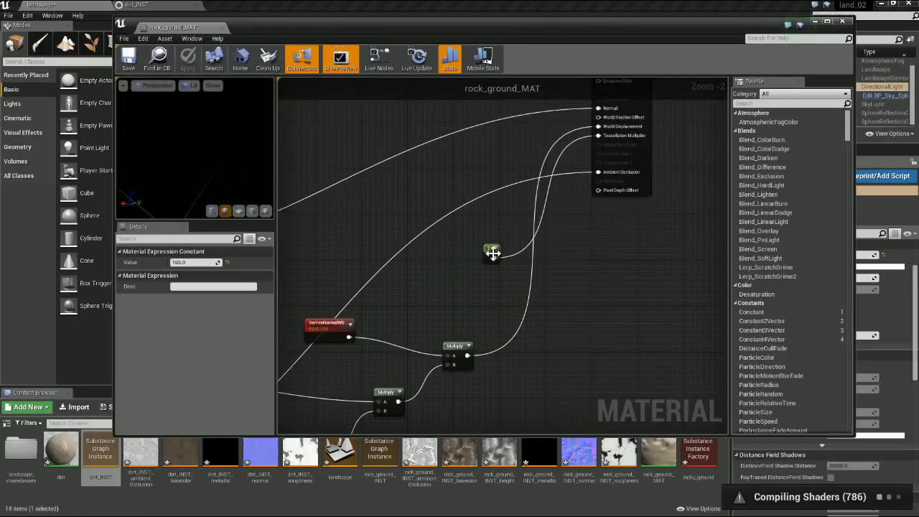
drag(492, 253, 503, 405)
right_drag(503, 404, 532, 274)
drag(421, 209, 491, 209)
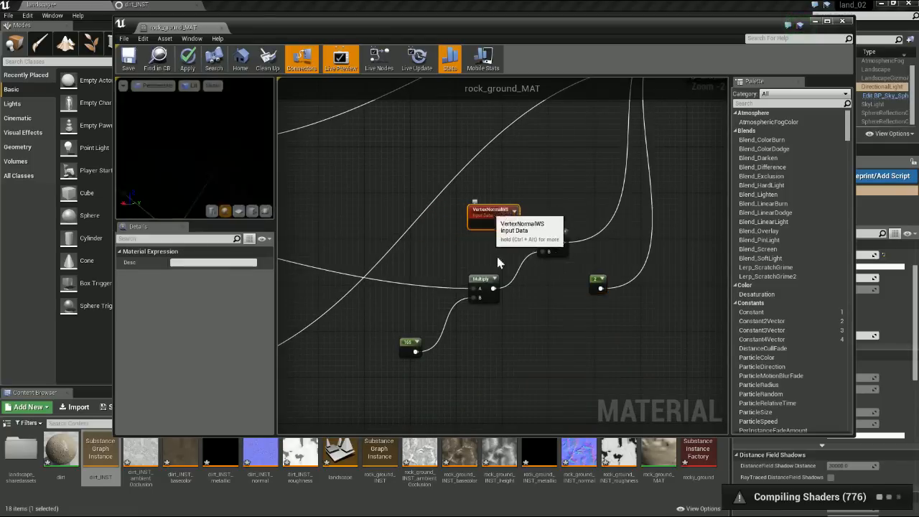
drag(484, 277, 484, 266)
drag(409, 342, 422, 314)
- Group the displacement and tessellation nodes in a comment box titled Displacement
drag(406, 180, 638, 359)
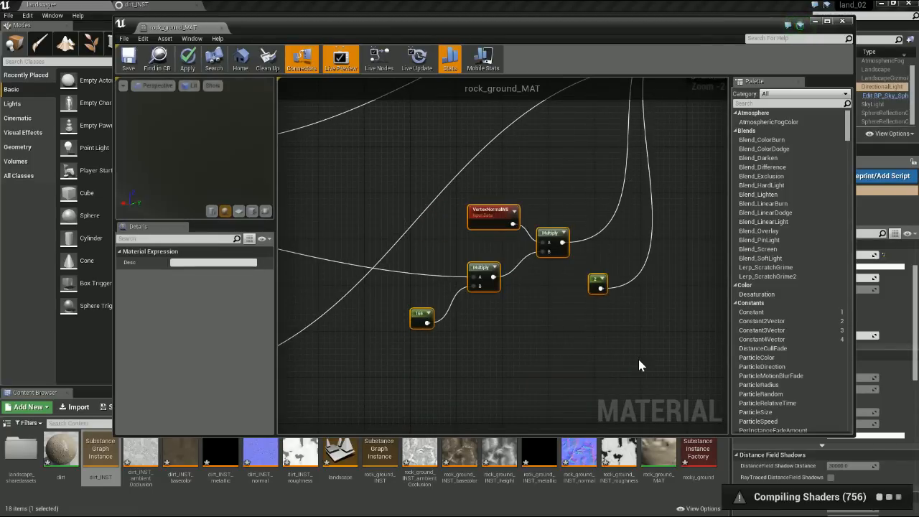
key(c)
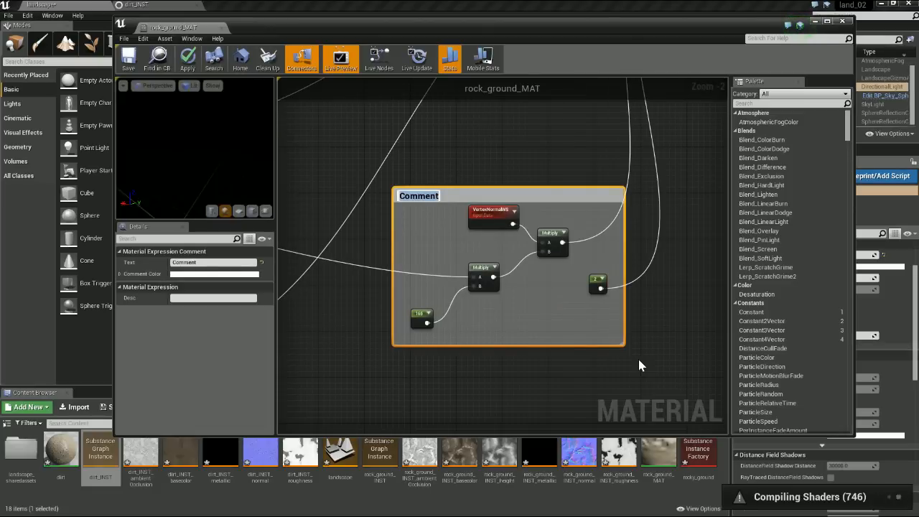
text(Displacement)
key(Return)
scroll(558, 257, down, 1)
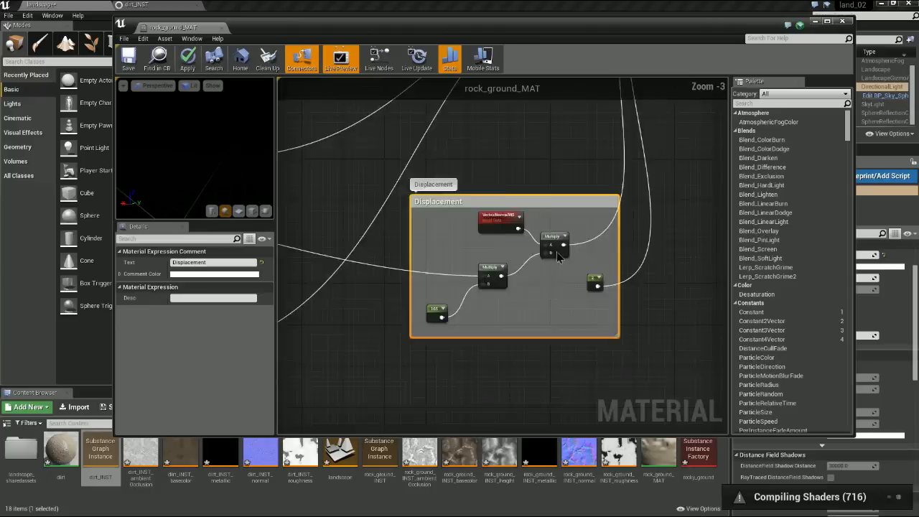
- Review the landscape coordinates node's mapping settings and the Base Color, Roughness and Normal groups in the material graph
scroll(558, 257, down, 3)
right_drag(402, 216, 507, 294)
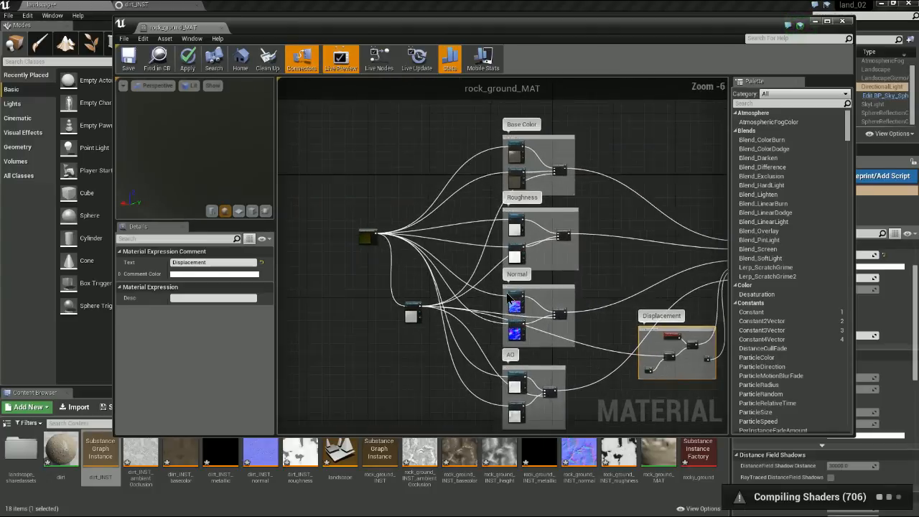
scroll(506, 295, up, 1)
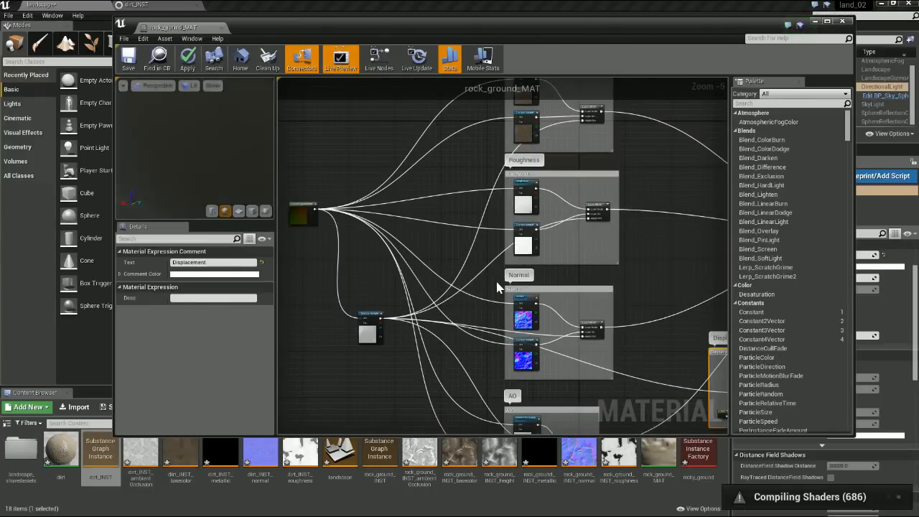
click(305, 210)
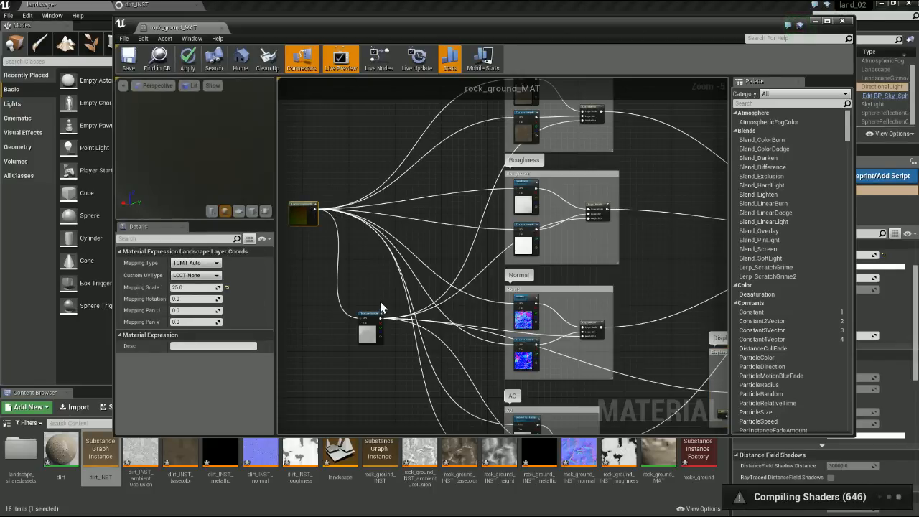
right_drag(559, 168, 467, 253)
scroll(474, 210, up, 1)
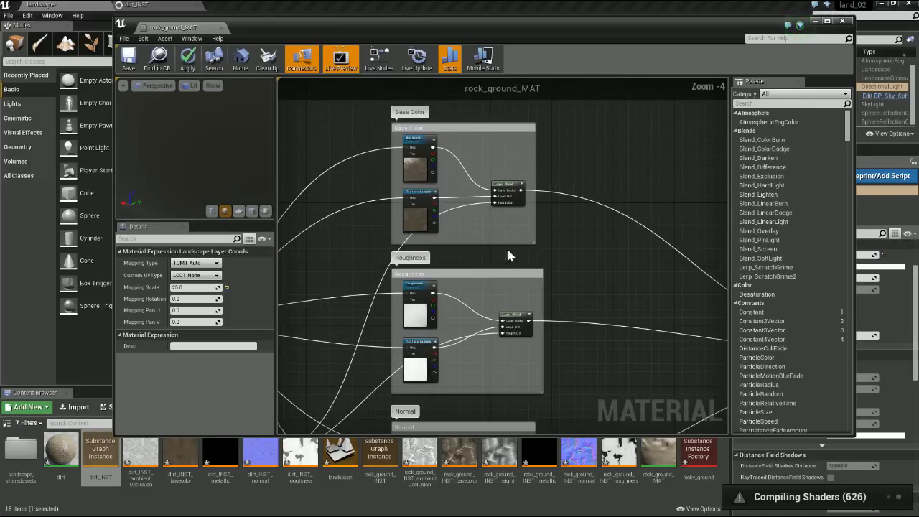
right_drag(468, 150, 550, 122)
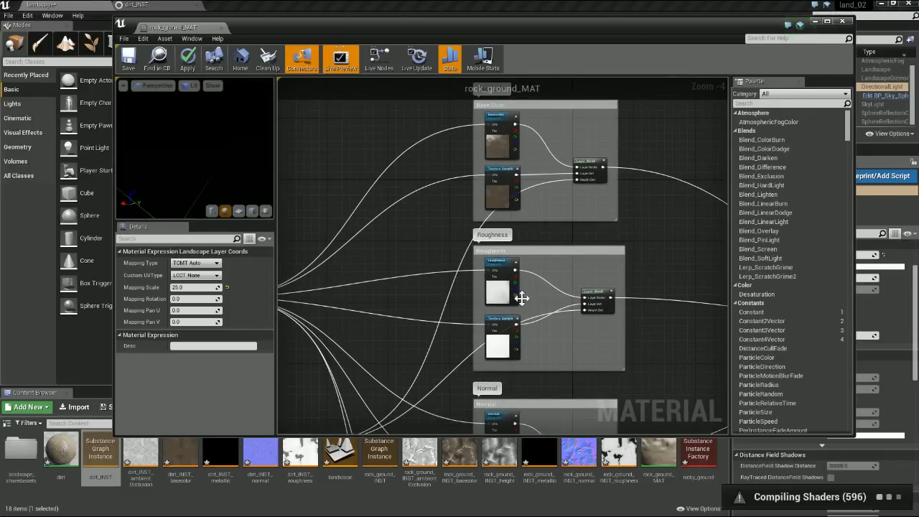
right_drag(531, 338, 468, 364)
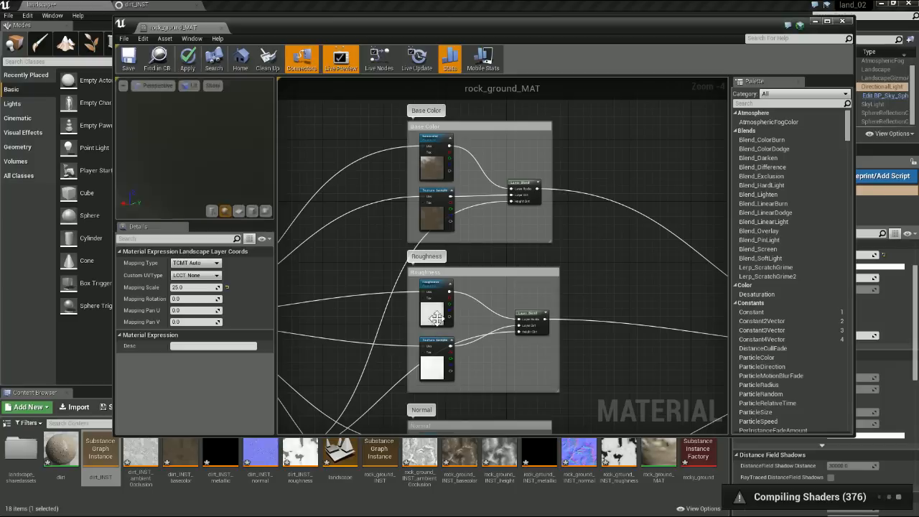
right_drag(605, 353, 518, 261)
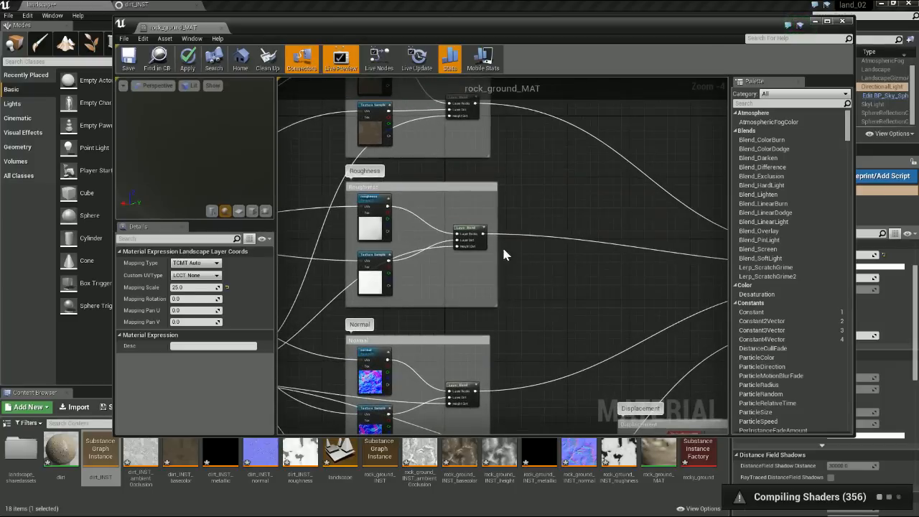
- Inspect the blend types of the Rocks and Dirt layers in the Roughness group's Layer Blend node
scroll(479, 252, up, 4)
right_drag(485, 231, 600, 249)
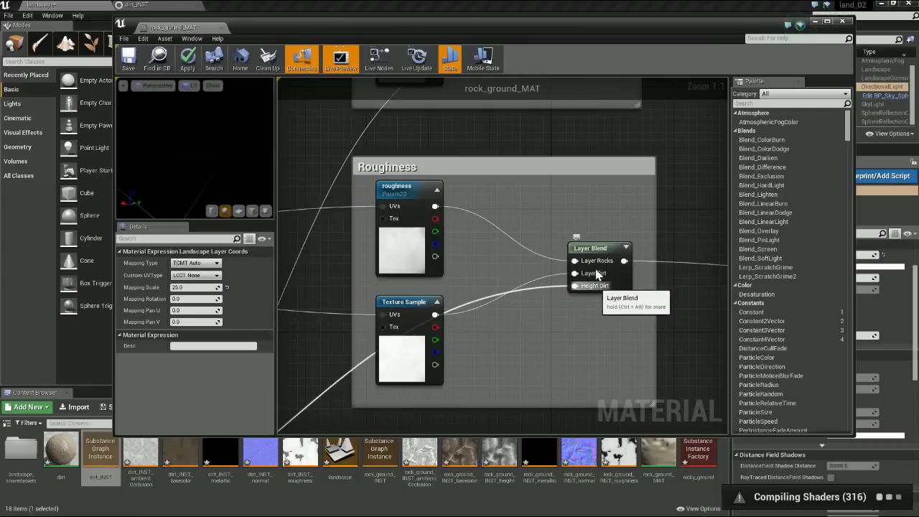
click(592, 252)
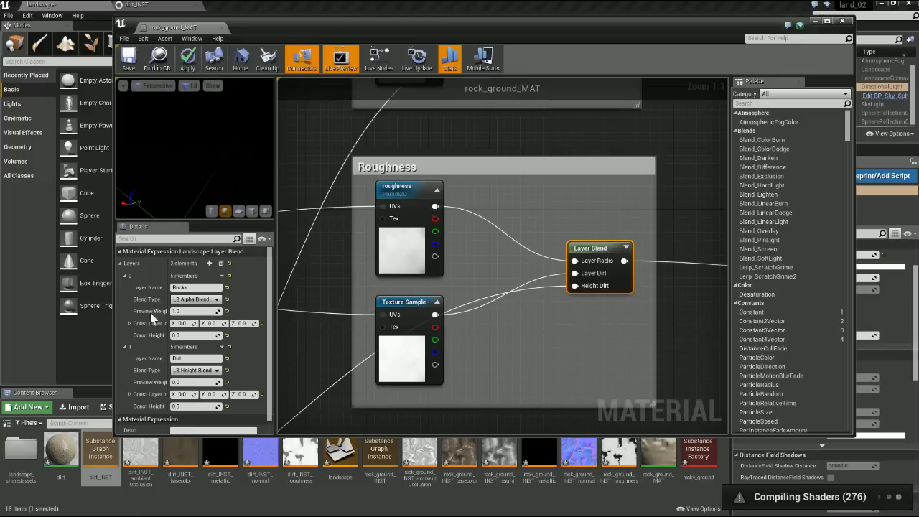
drag(174, 264, 188, 263)
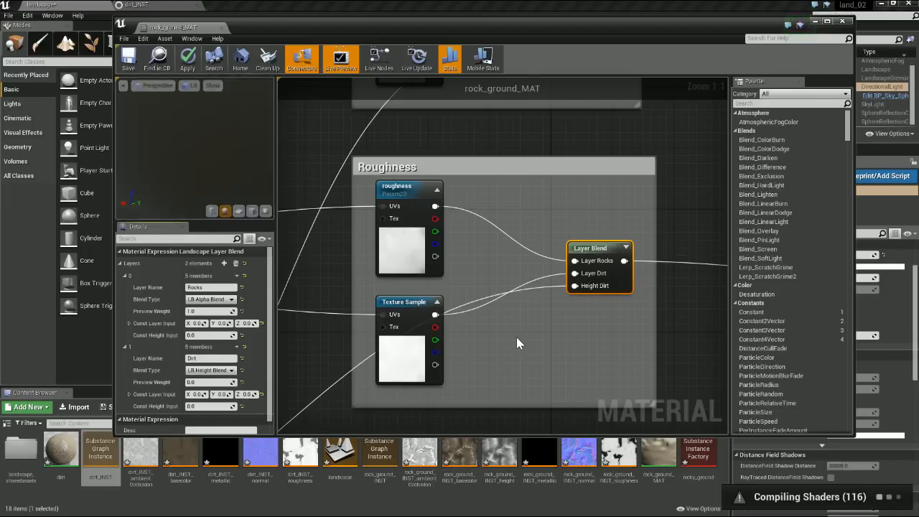
- Dock the rock_ground_MAT editor back into the main window and return to the landscape level
scroll(519, 348, down, 5)
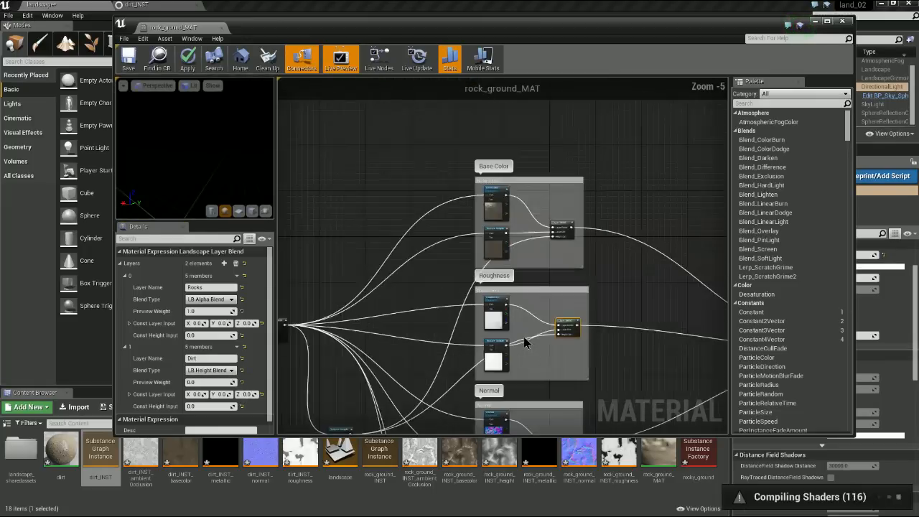
right_drag(546, 255, 519, 227)
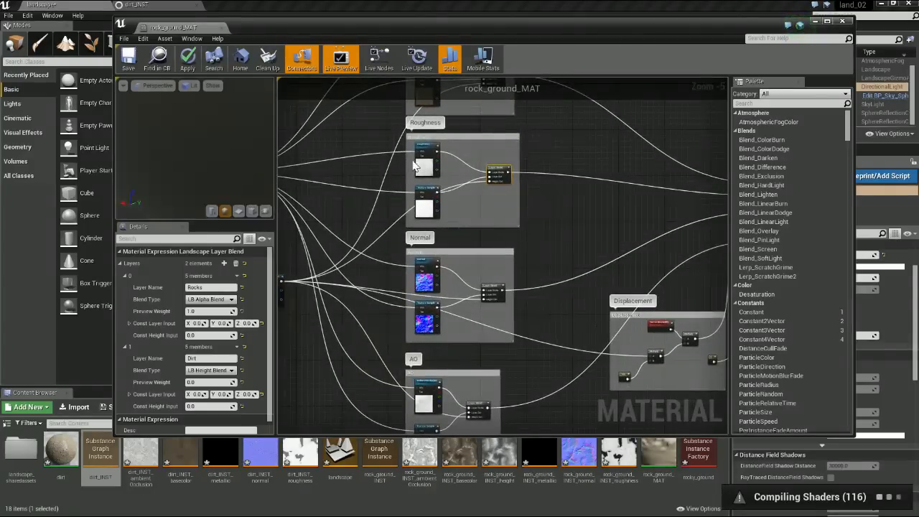
right_drag(553, 353, 459, 346)
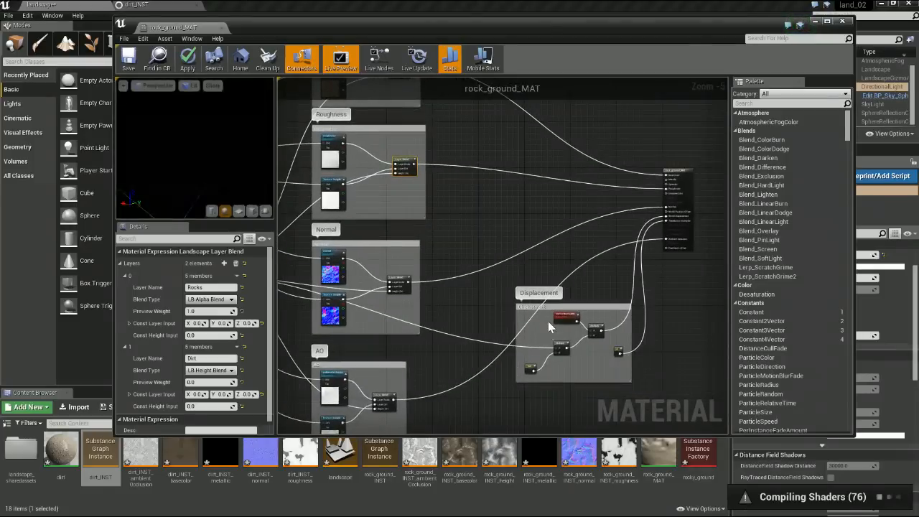
drag(180, 29, 230, 6)
click(63, 5)
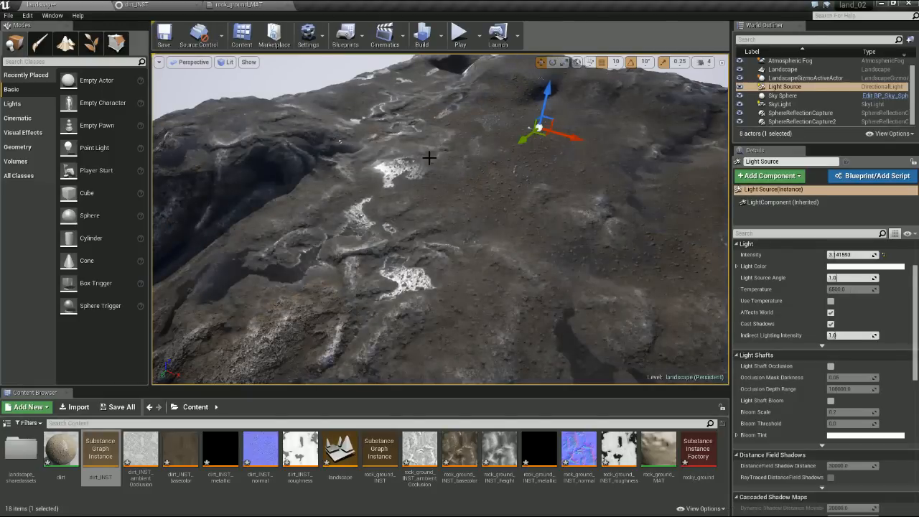
- In Landscape Paint mode, set the brush size to about 834 and rework the Dirt layer to expose rock in the ground
alt+drag(420, 238, 661, 161)
right_drag(392, 136, 638, 291)
click(65, 44)
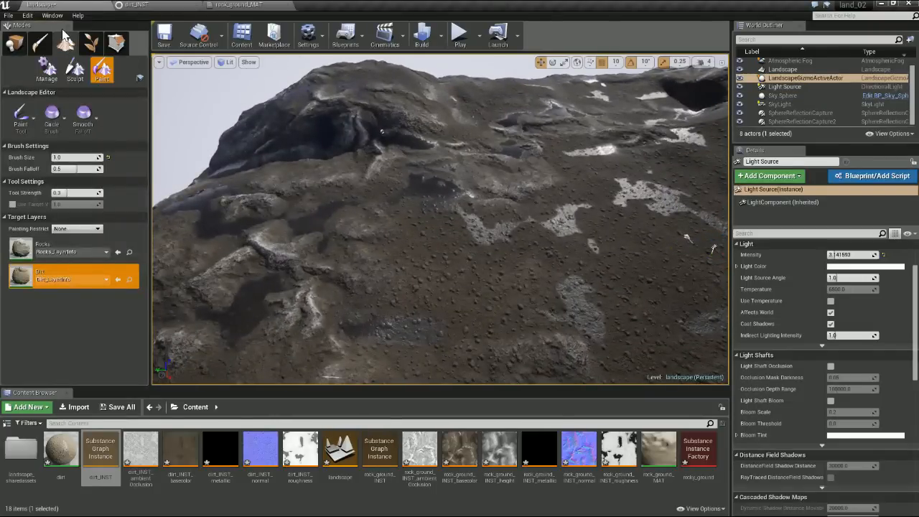
right_drag(378, 178, 385, 174)
right_drag(358, 251, 333, 215)
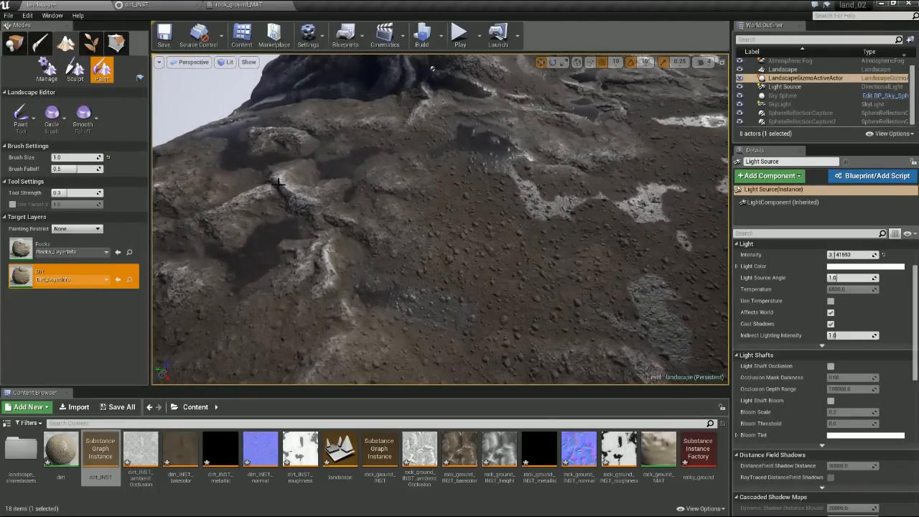
right_drag(506, 224, 476, 196)
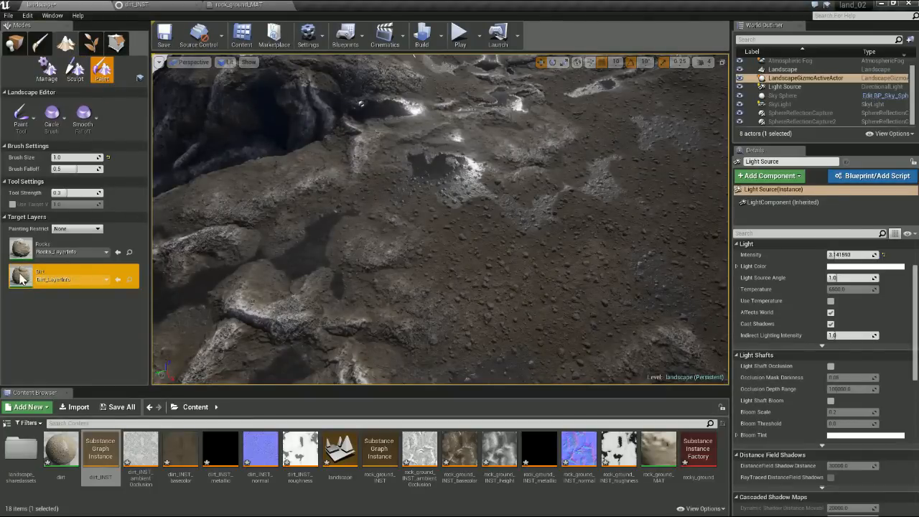
drag(47, 154, 100, 155)
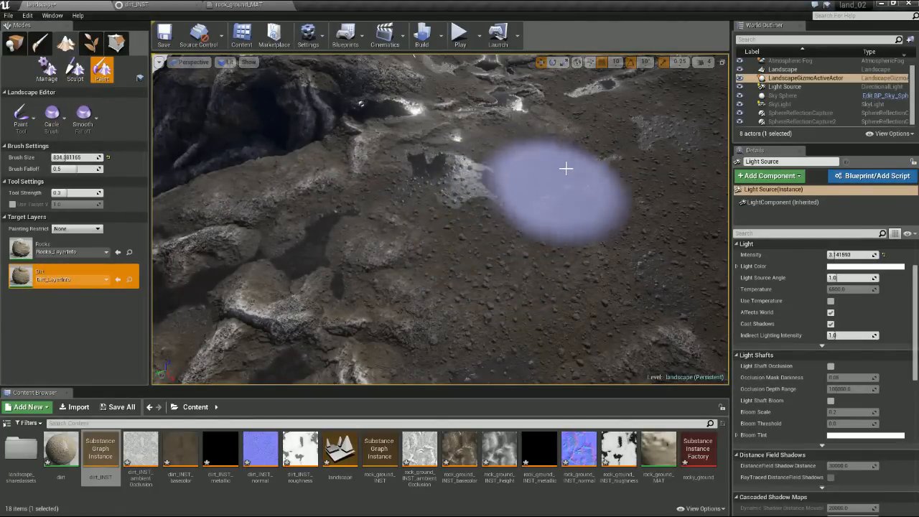
mouse_move(489, 259)
mouse_down()
mouse_move(519, 246)
mouse_move(379, 236)
mouse_move(565, 206)
mouse_up()
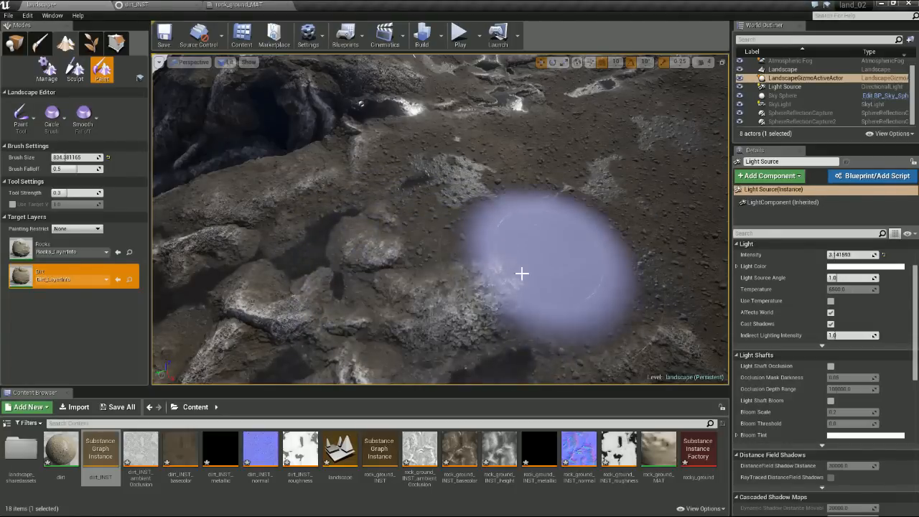
- Examine the displaced rock and dirt blending across the painted terrain from close up and from a distance
mouse_move(529, 240)
right_down()
mouse_move(373, 251)
mouse_move(488, 244)
mouse_move(524, 219)
mouse_move(590, 260)
mouse_move(594, 198)
mouse_move(625, 176)
right_up()
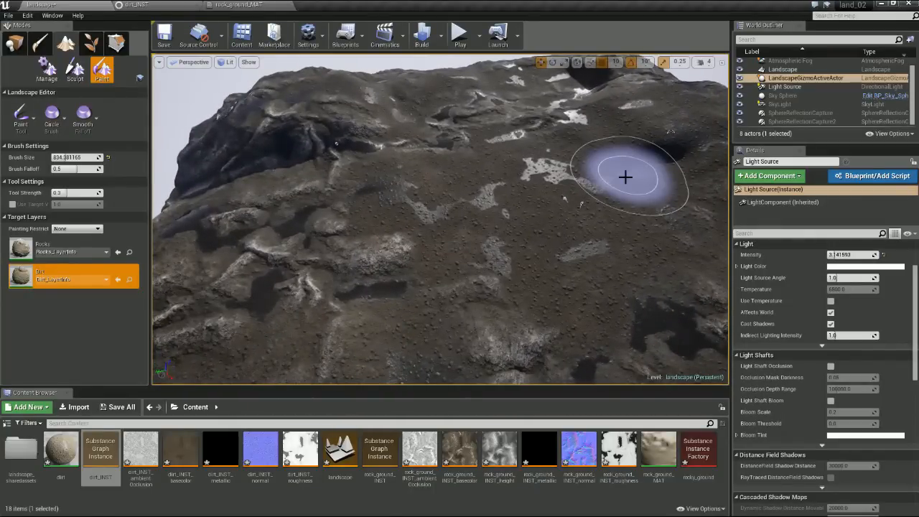
mouse_move(605, 181)
right_down()
mouse_move(527, 188)
mouse_move(622, 208)
mouse_move(428, 135)
right_up()
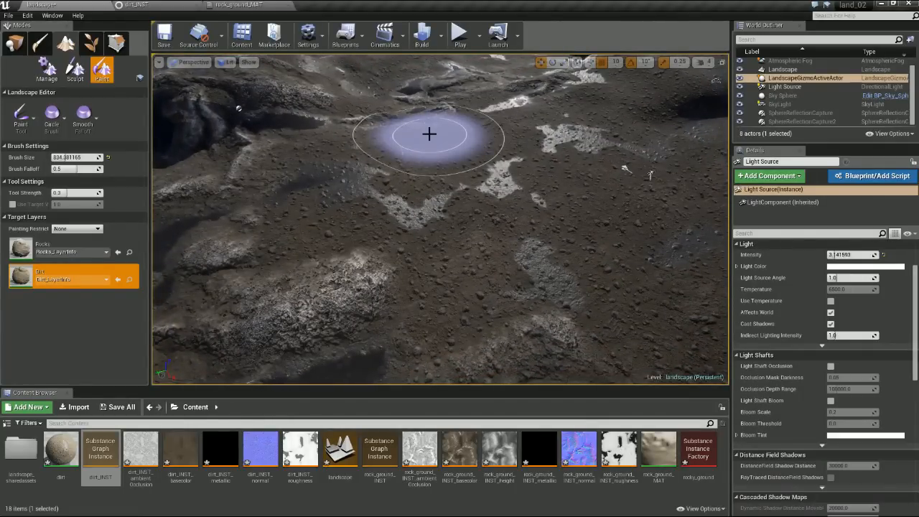
right_drag(492, 225, 501, 227)
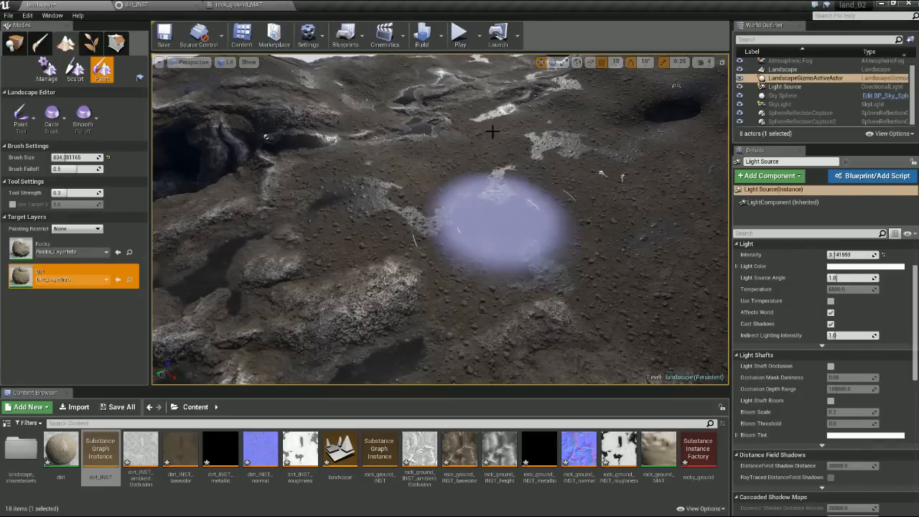
right_drag(556, 240, 556, 144)
mouse_move(569, 277)
right_down()
mouse_move(707, 316)
mouse_move(632, 280)
mouse_move(570, 277)
mouse_move(588, 245)
right_up()
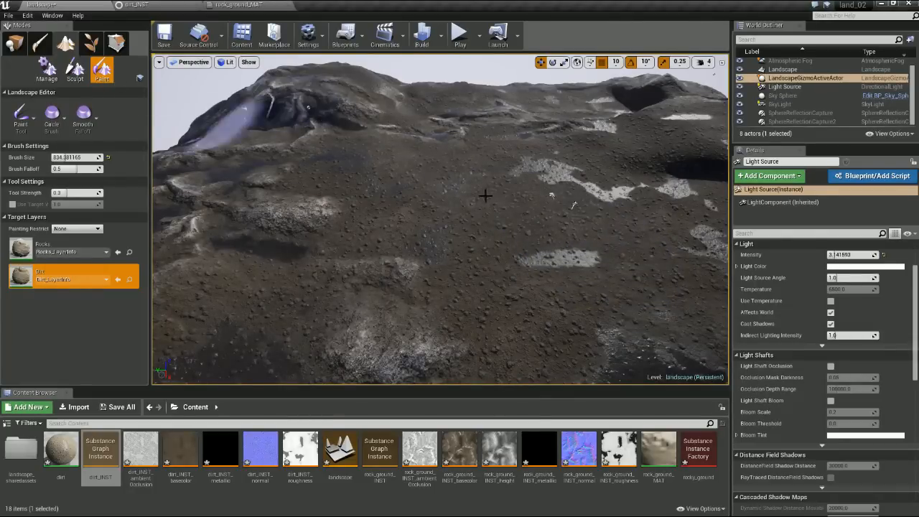
mouse_move(439, 219)
right_down()
mouse_move(495, 201)
mouse_move(441, 212)
right_up()
right_drag(553, 138, 544, 250)
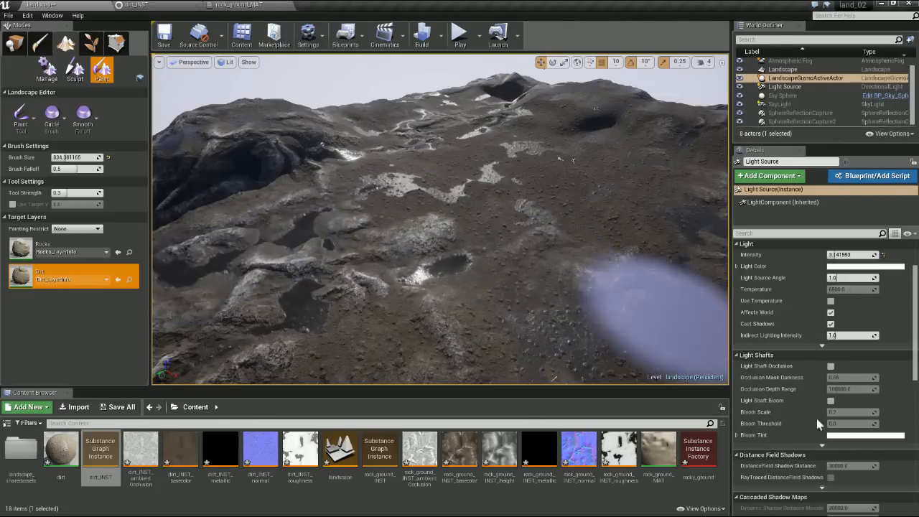
- Review the complete rock_ground_MAT graph, from the shared coordinates and height nodes through the blend groups to the material output
click(232, 6)
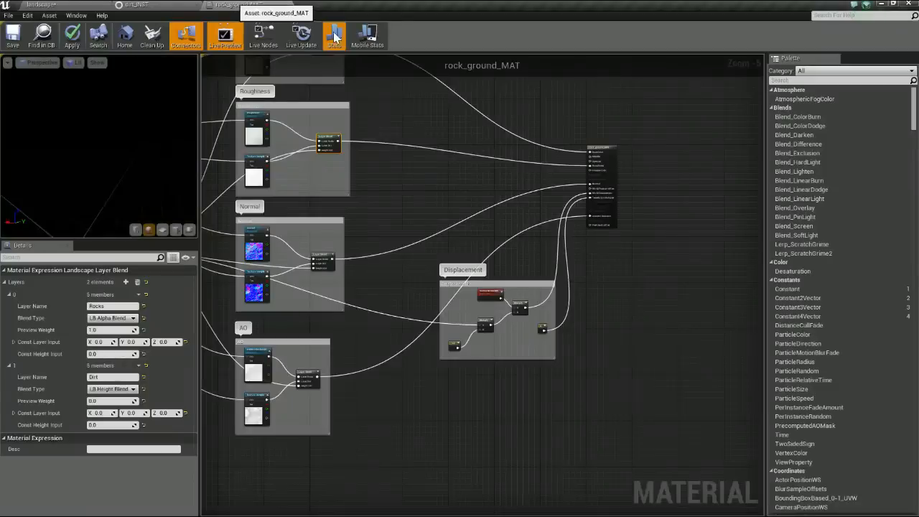
scroll(584, 252, up, 2)
right_drag(583, 251, 577, 241)
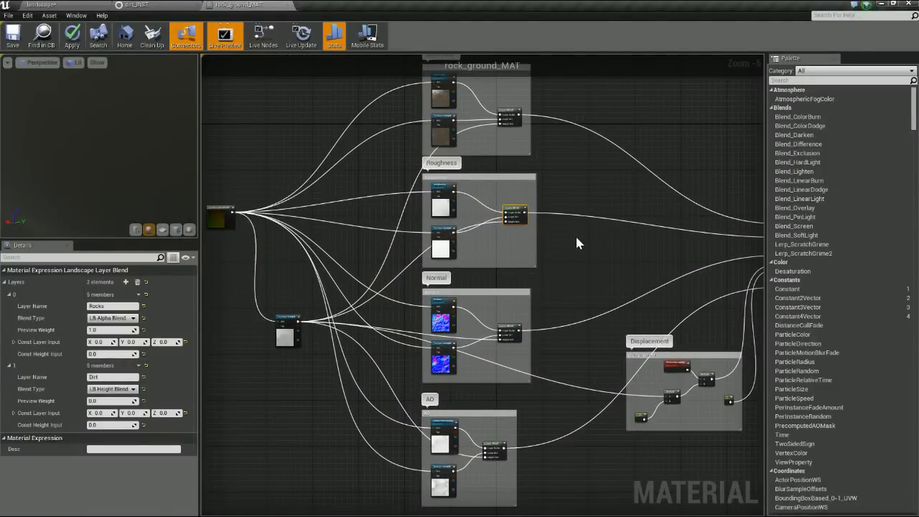
right_drag(570, 221, 526, 196)
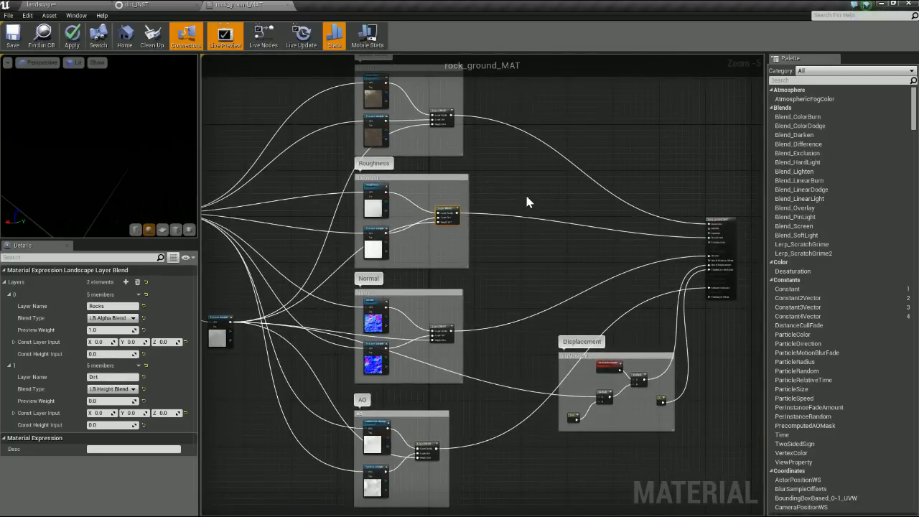
right_drag(297, 174, 359, 164)
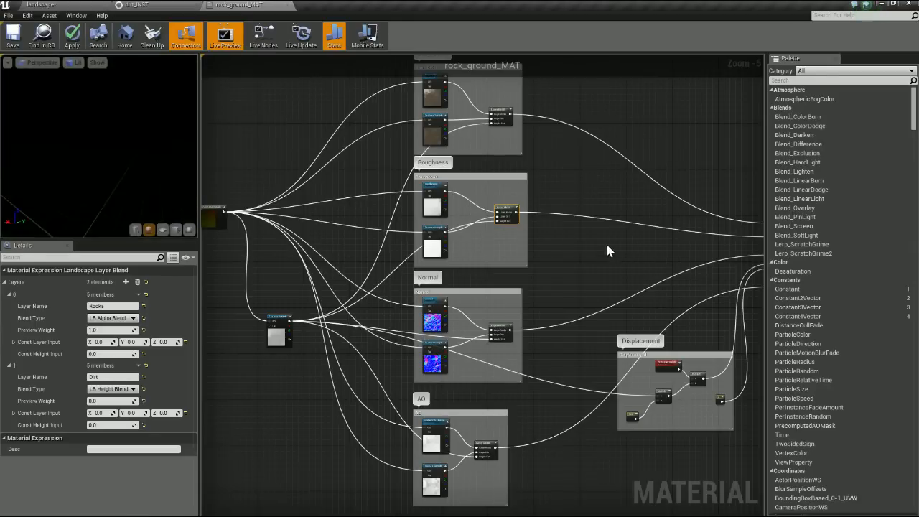
right_drag(544, 274, 436, 273)
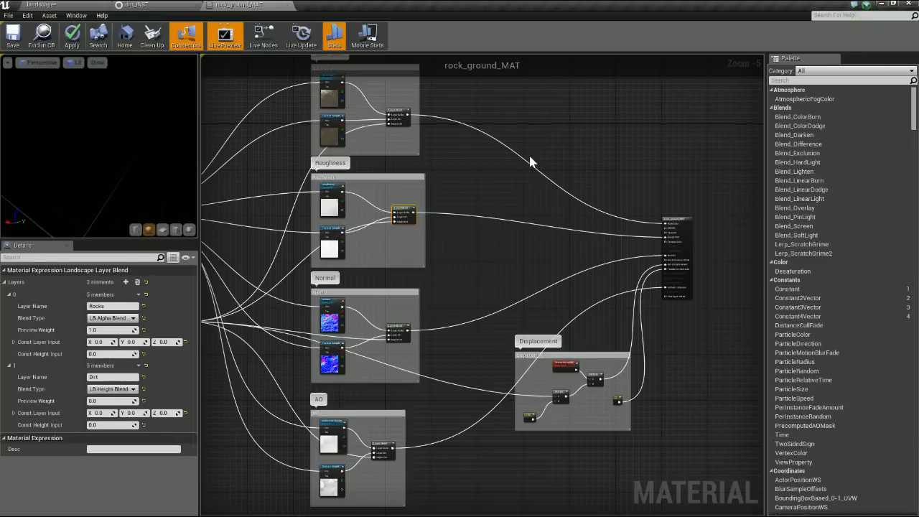
- Return to the landscape level and save it
click(68, 6)
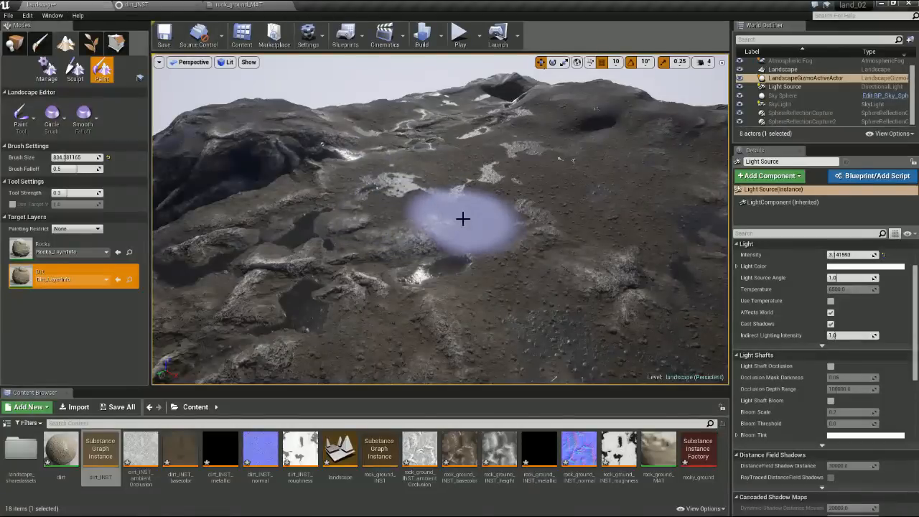
key(ctrl+s)
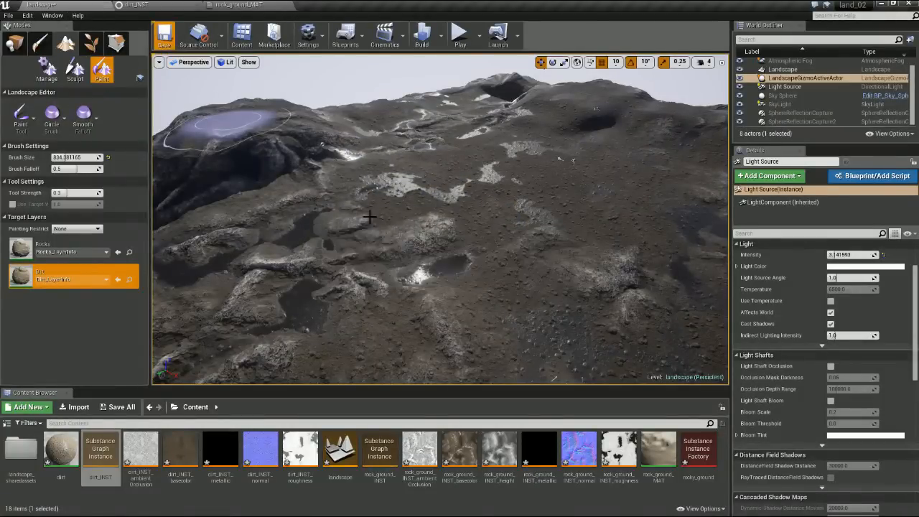